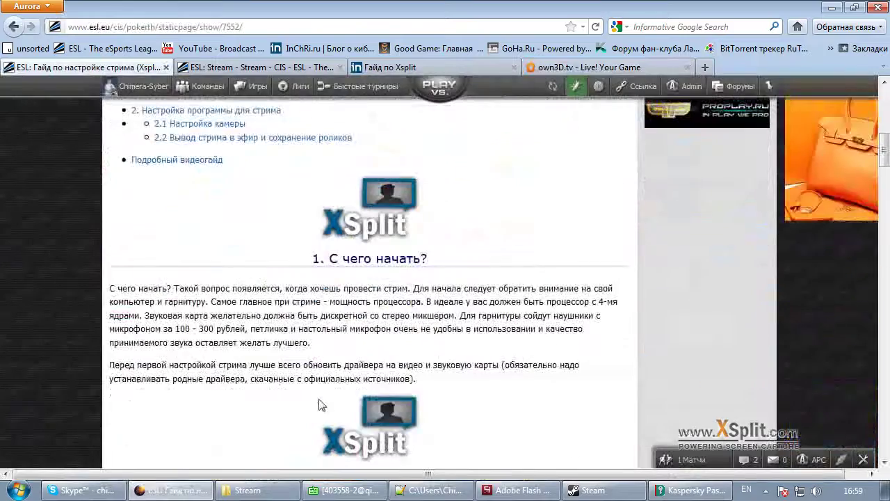
Skim the XSplit guide on the ESL page through the camera, broadcast and Own3D Properties sections.
scroll(295, 359, "down", 15)
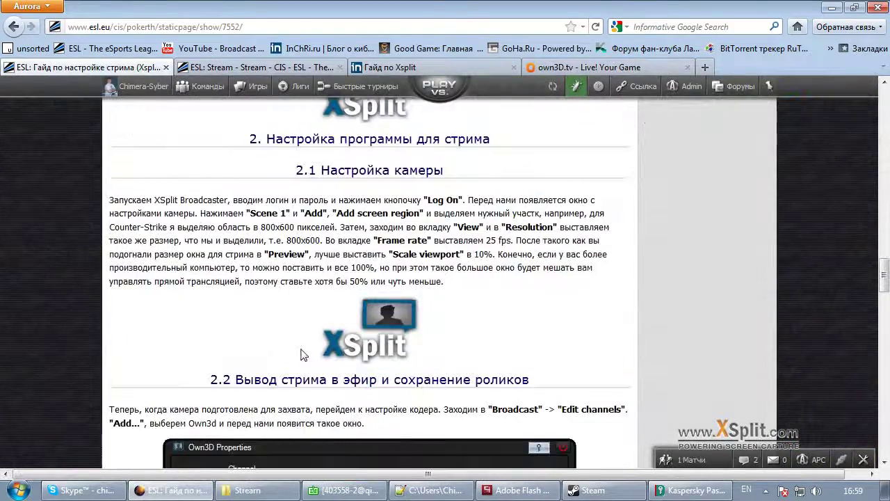
scroll(301, 355, "up", 4)
scroll(313, 369, "down", 9)
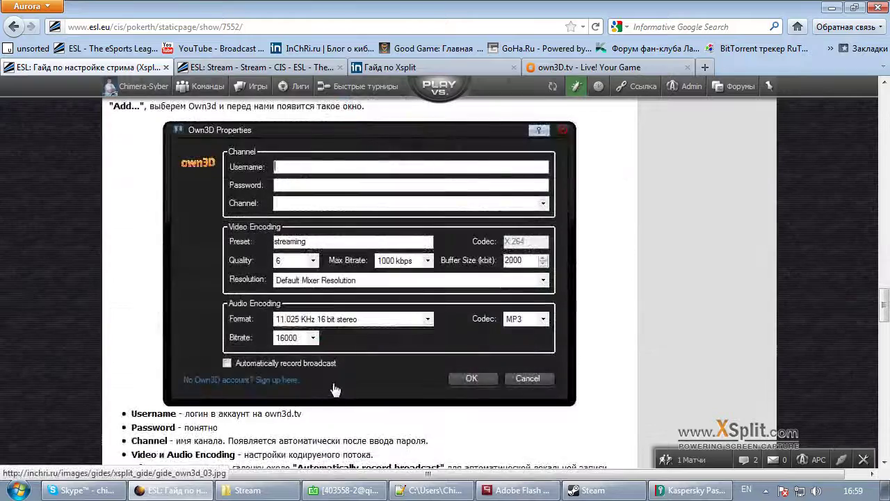
scroll(334, 390, "up", 5)
Switch to the guide plan in Notepad++ and highlight "запись стрима на сайте" and "создание канала" in point 2.
key("alt+Tab")
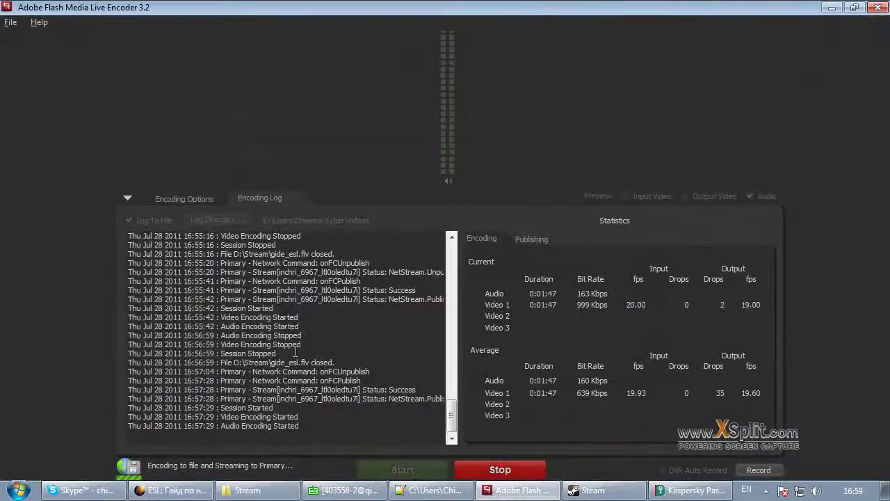
left_click(433, 490)
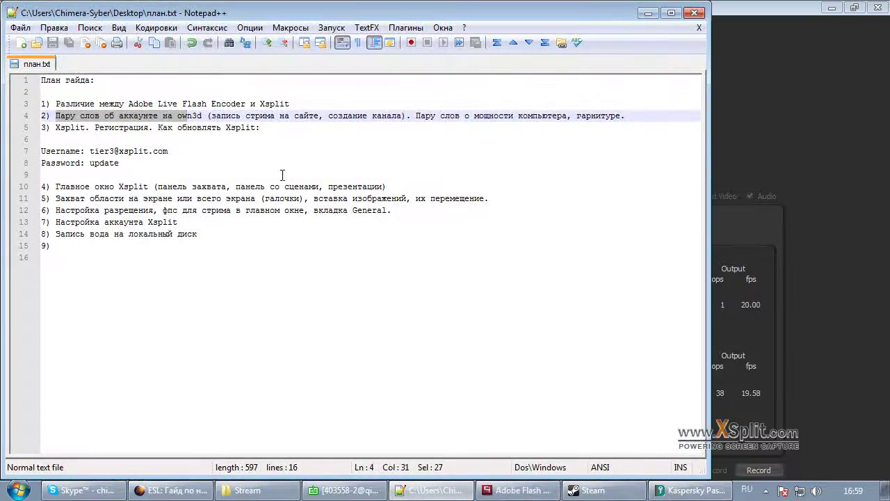
left_click(310, 149)
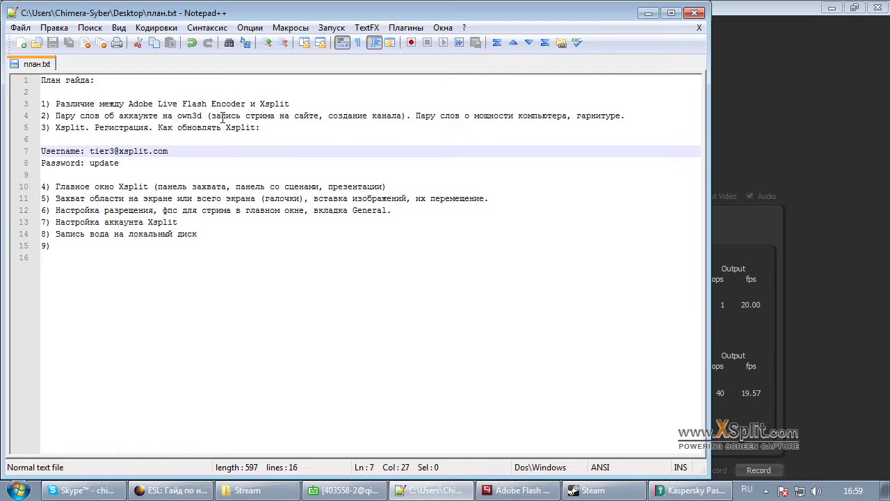
left_click_drag(211, 116, 319, 116)
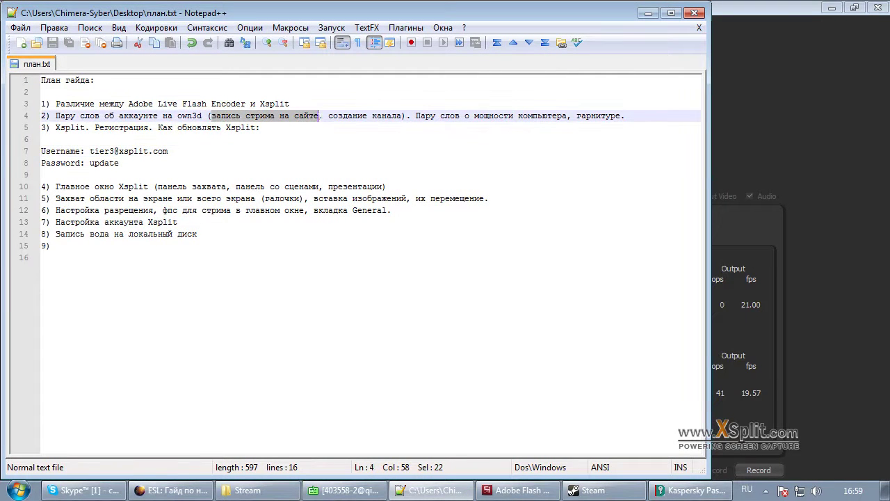
left_click(335, 135)
left_click_drag(328, 116, 402, 116)
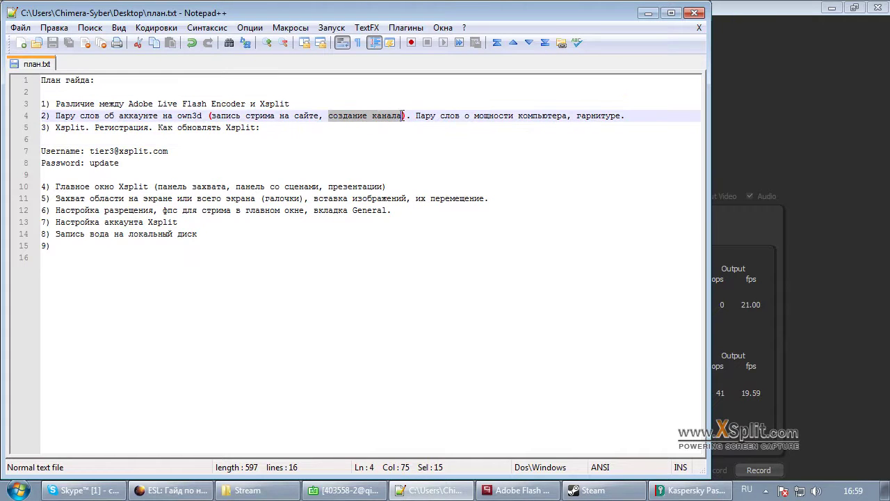
left_click(386, 153)
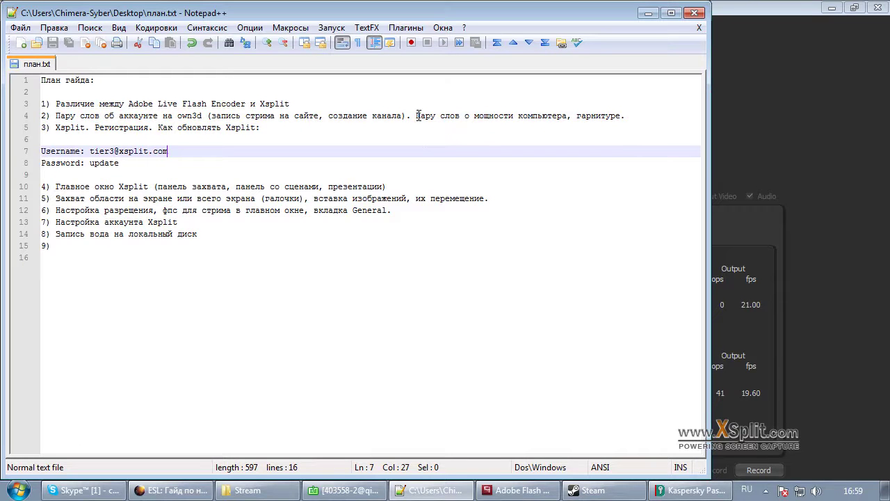
Highlight the remark on computer power and headset in point 2, and "Xsplit. Регистрация." in point 3.
mouse_move(417, 115)
left_mouse_down()
mouse_move(629, 116)
mouse_move(416, 115)
left_mouse_up()
left_click(626, 125)
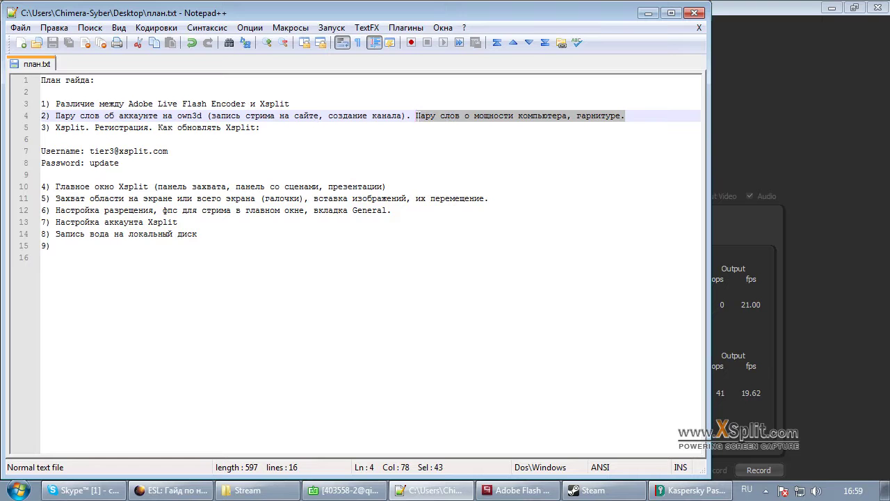
left_click(417, 136)
left_click(518, 116)
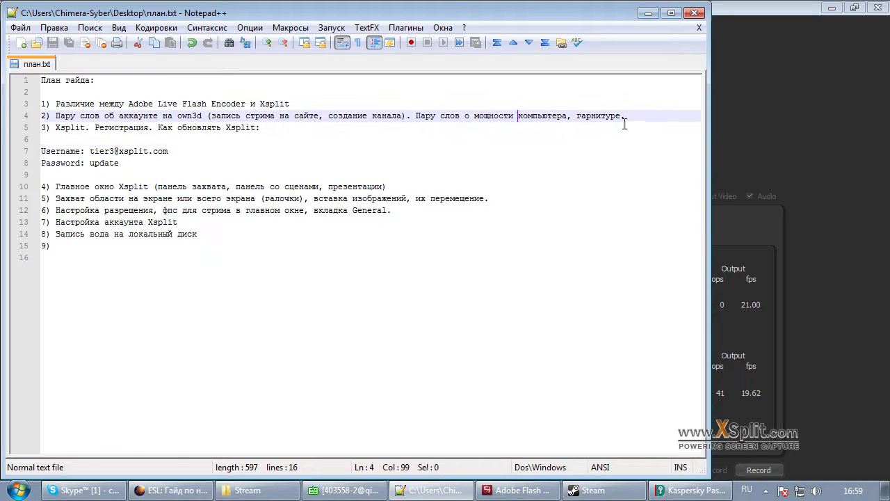
left_click_drag(624, 116, 407, 116)
left_click(168, 151)
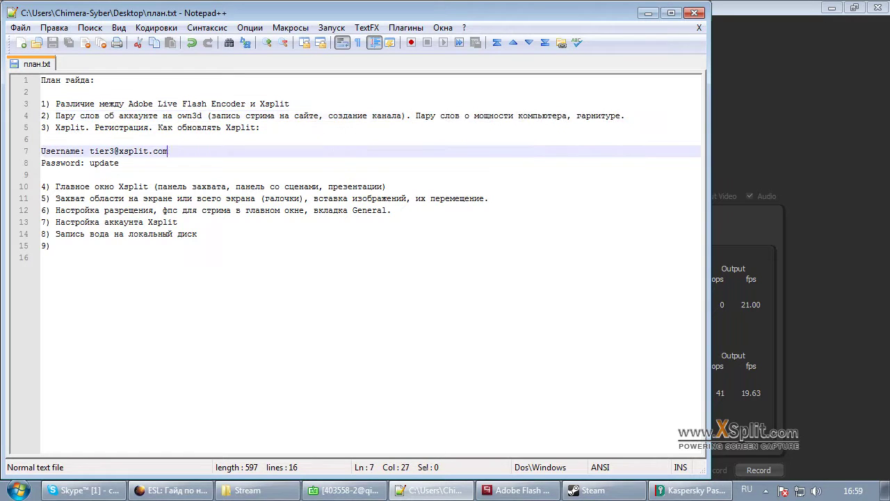
left_click_drag(54, 130, 159, 127)
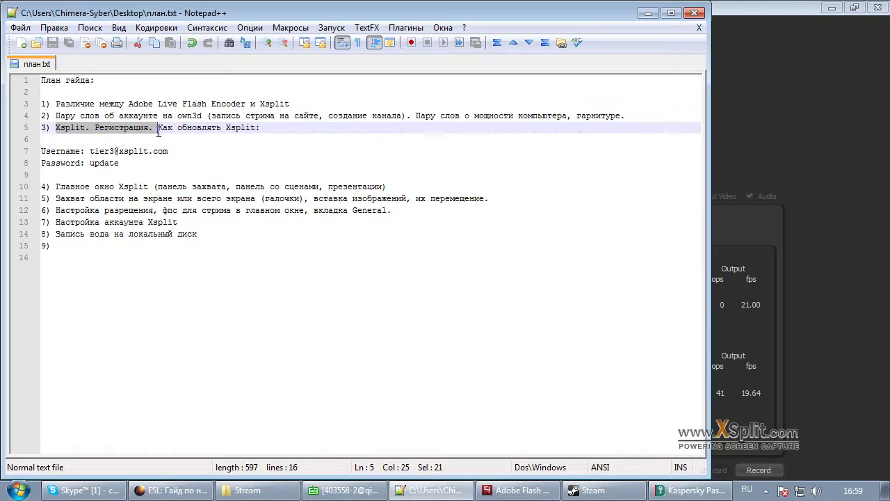
Copy the ESL stream page address from the browser and paste it into a message in the Skype group chat.
left_click(84, 490)
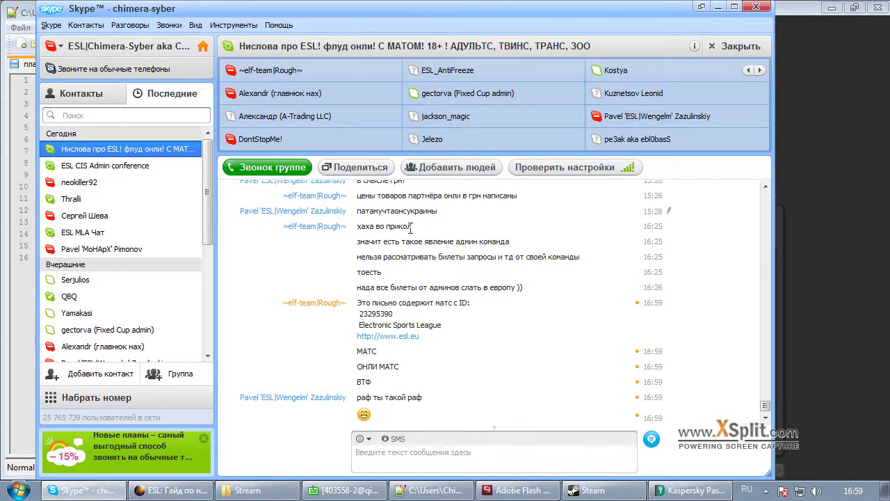
left_click(403, 452)
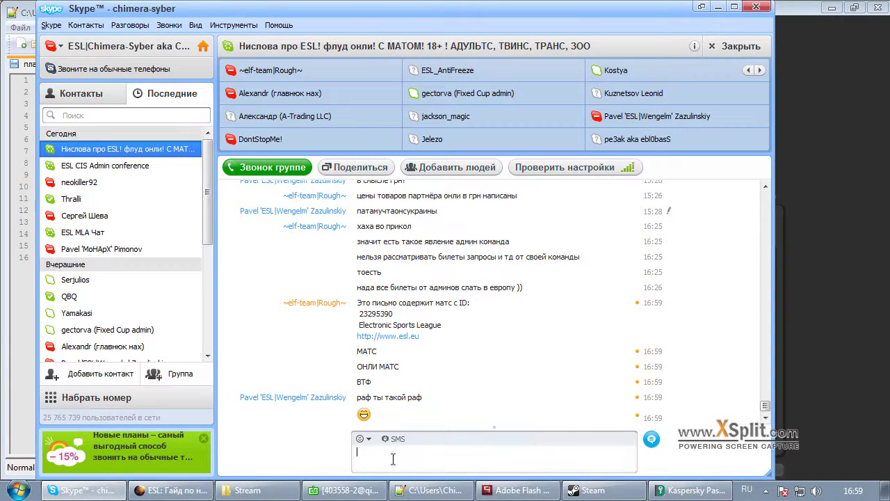
left_click(188, 491)
left_click(233, 67)
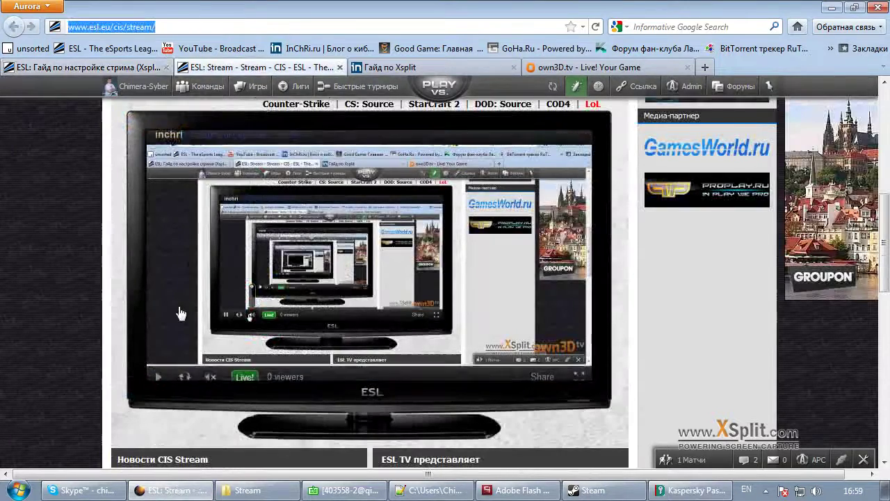
key("ctrl+c")
key("alt+Tab")
key("ctrl+v")
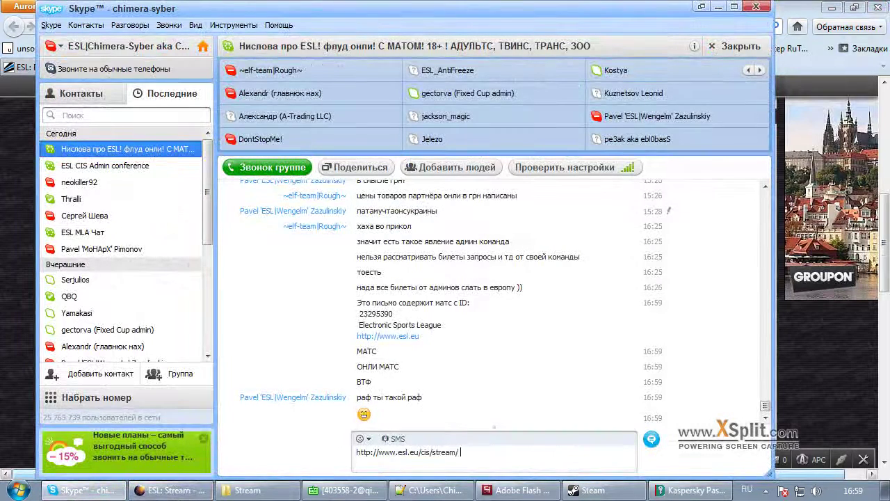
Add "делай гайд о xsplit прочекайте плиз" after the pasted link, send the message and minimize Skype.
type("делай гай")
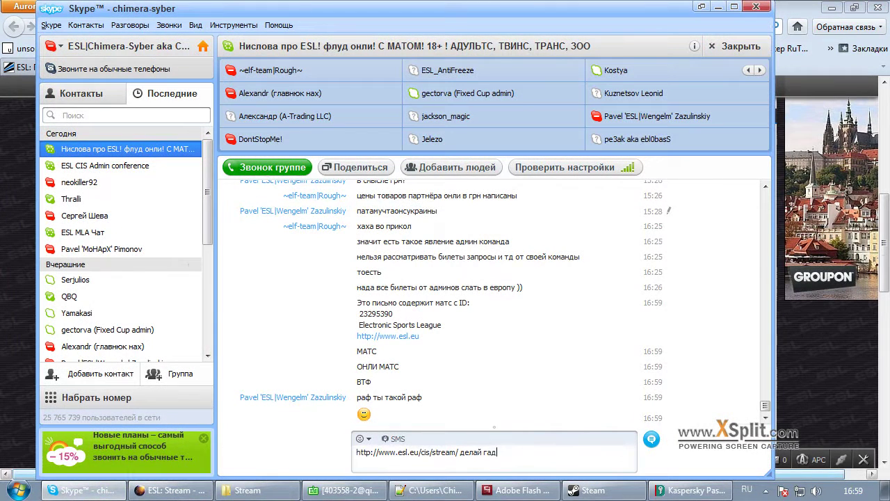
type("д о")
key("alt+shift")
type("xsplit прочекайте плиз")
key("Return")
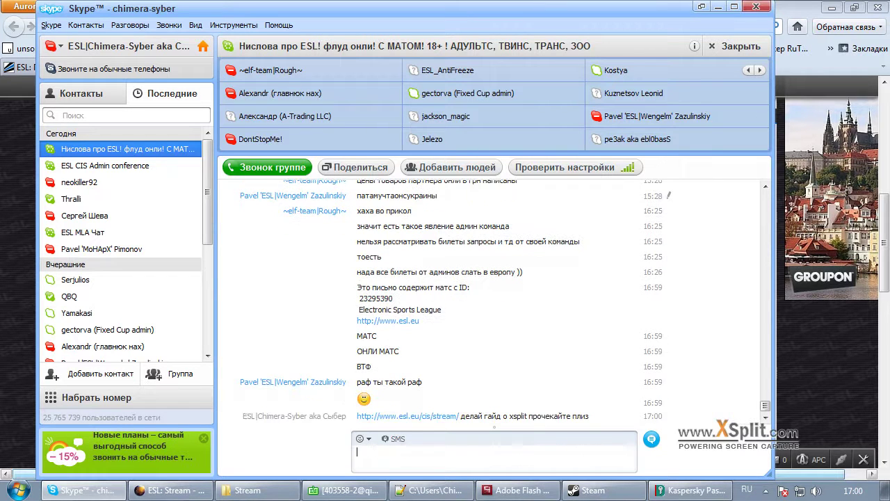
left_click(718, 7)
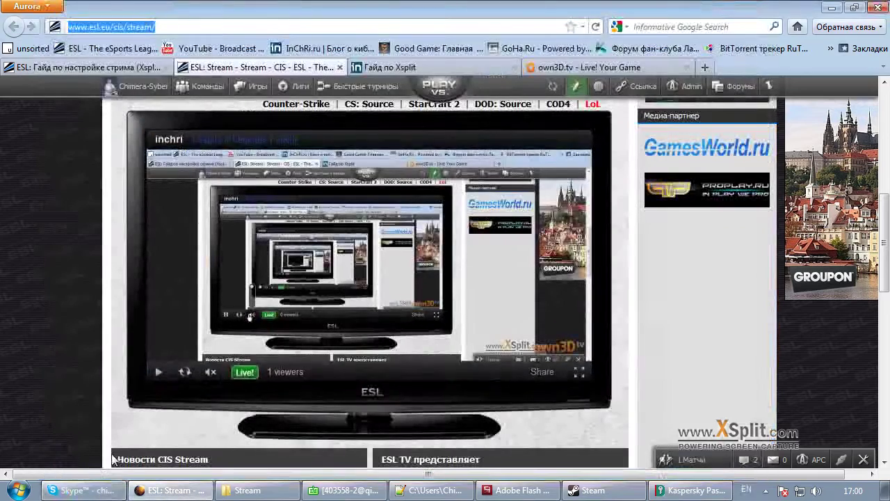
Send the follow-up message "вкладка лол" to the Skype group chat and minimize Skype.
left_click(80, 491)
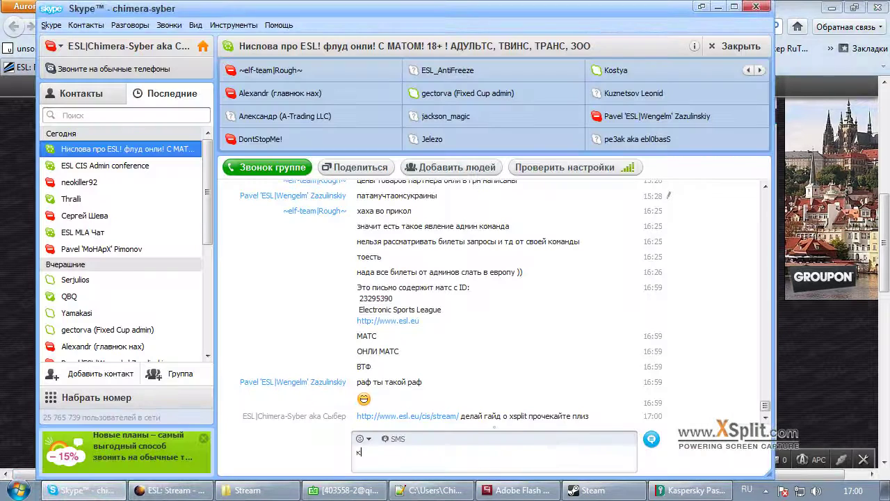
key("BackSpace")
type("вкладка лол")
key("Return")
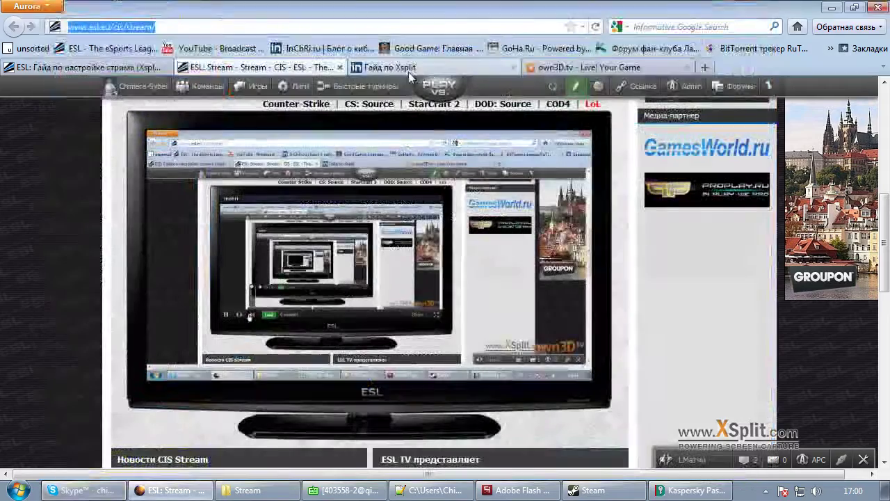
left_click(720, 8)
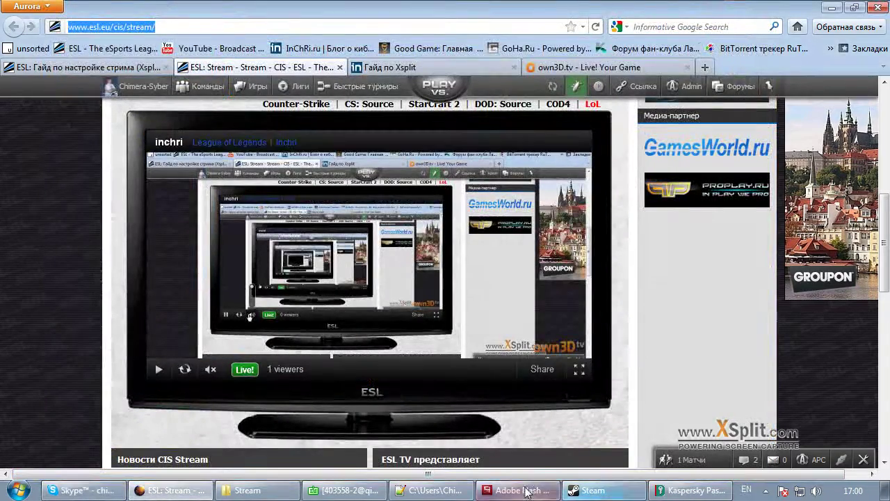
Check the encoder's streaming status, return to the Notepad++ plan, and highlight point 3's registration and XSplit update parts.
left_click(490, 491)
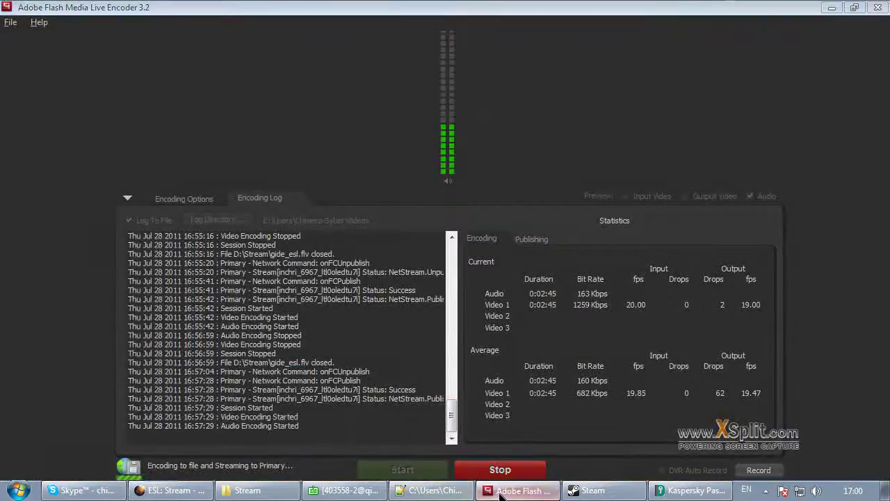
left_click(490, 491)
left_click(431, 490)
left_click_drag(98, 128, 41, 139)
double_click(151, 128)
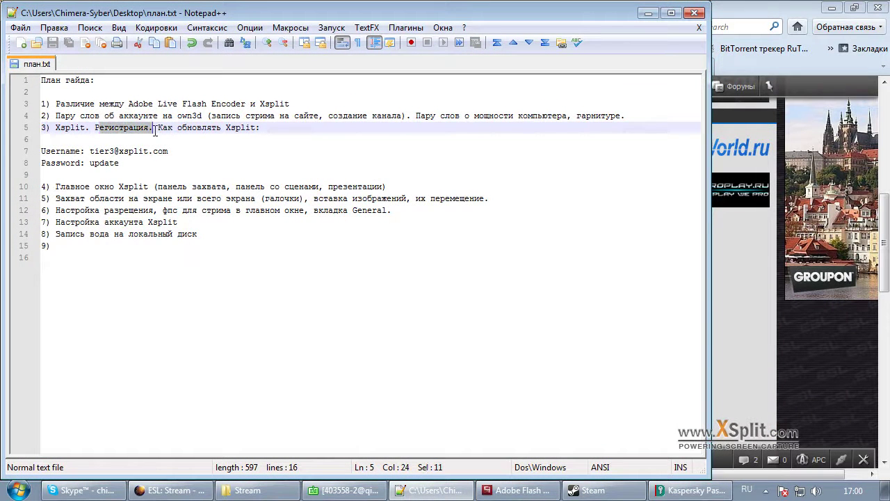
left_click(110, 129)
left_click(95, 129)
left_click_drag(96, 128, 152, 128)
left_click_drag(158, 128, 262, 128)
Highlight the update account's username and password lines below point 3 of the plan.
left_click_drag(144, 172, 44, 151)
left_click(125, 169)
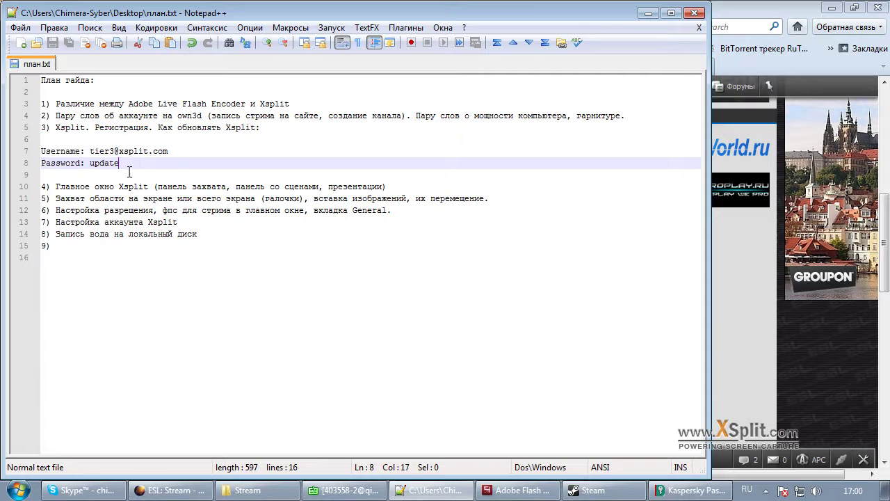
left_click_drag(129, 172, 42, 150)
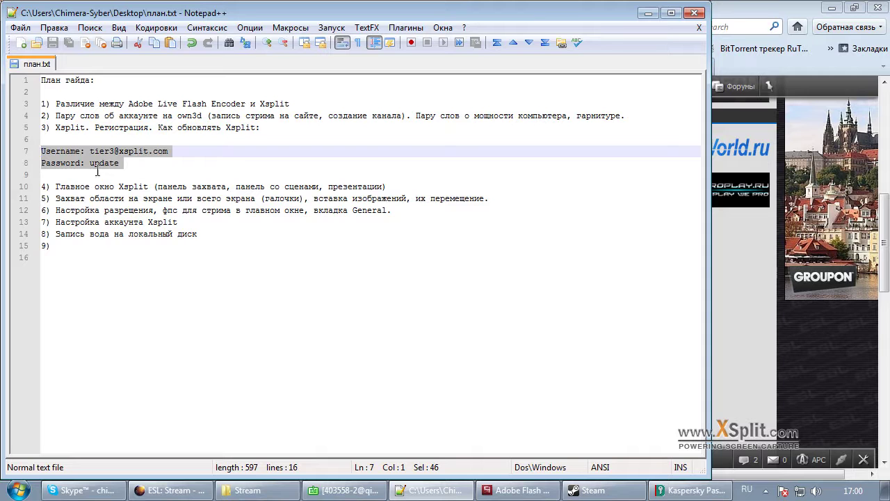
Highlight points 4 to 8 of the plan together and the start of point 4 on the XSplit main window.
left_click_drag(42, 186, 55, 187)
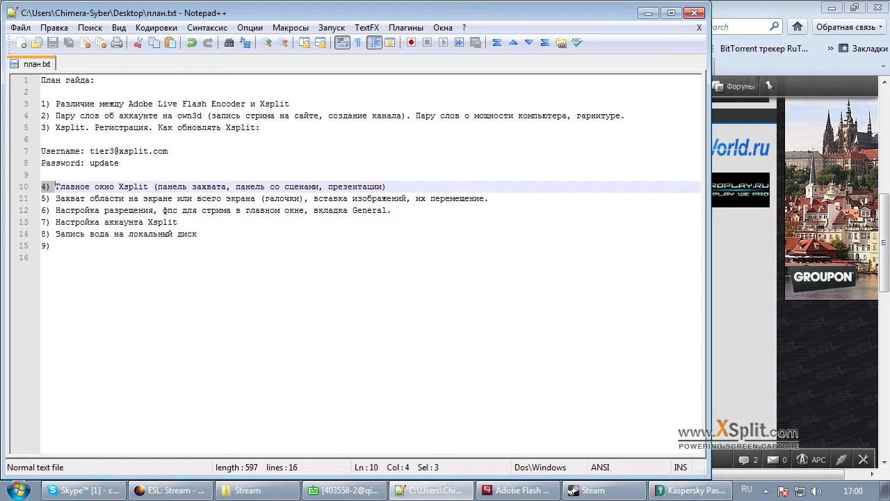
left_click(157, 234)
left_click_drag(42, 257, 42, 186)
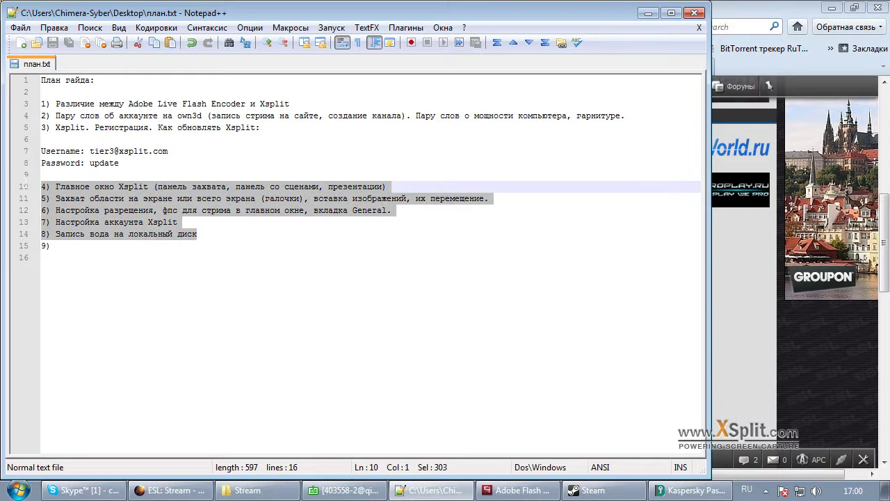
left_click(41, 257)
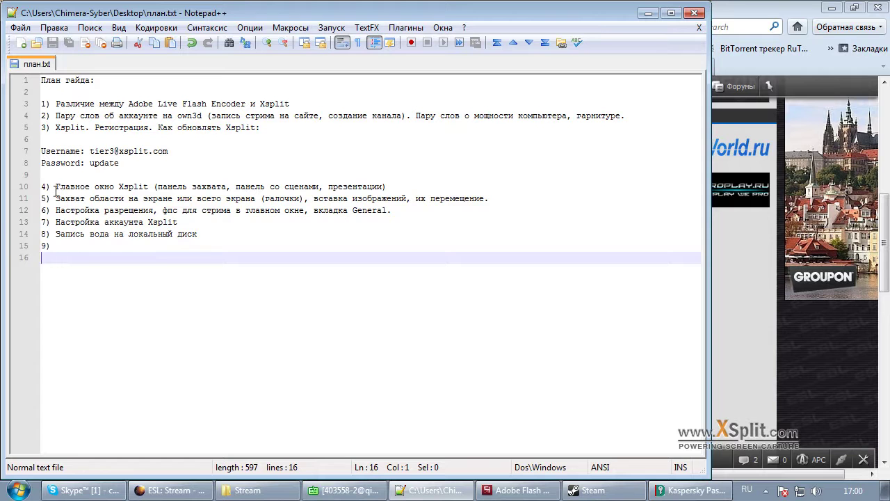
mouse_move(55, 186)
left_mouse_down()
mouse_move(241, 186)
mouse_move(42, 174)
left_mouse_up()
Highlight the screen capture part of point 5, including "(галочки)".
left_click(130, 198)
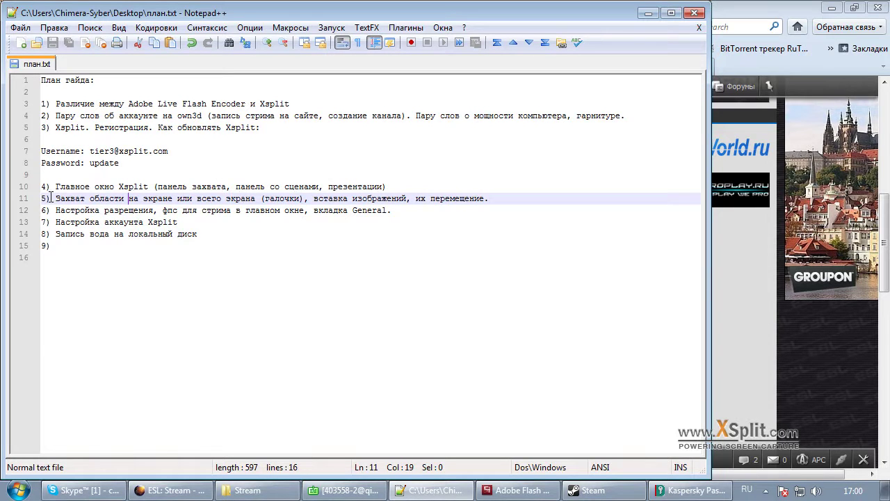
left_click_drag(51, 198, 319, 198)
left_click_drag(262, 198, 303, 198)
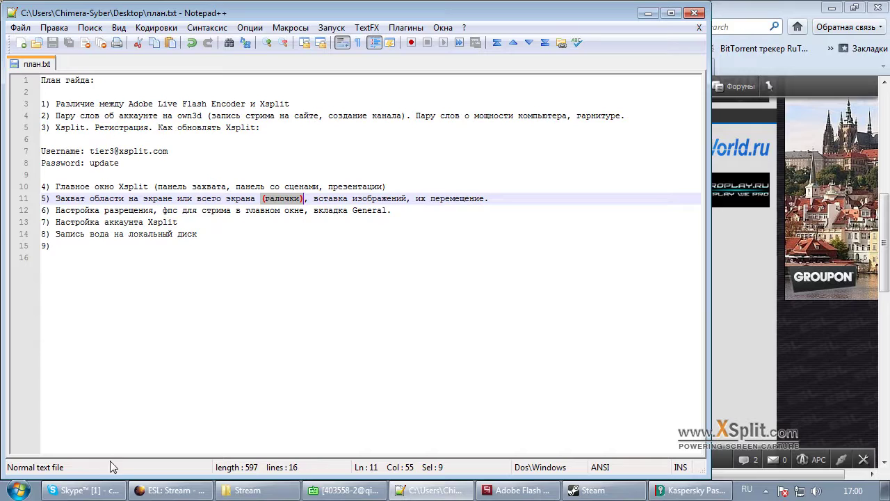
Check the Skype group chat for replies and return to the plan in Notepad++.
left_click(97, 490)
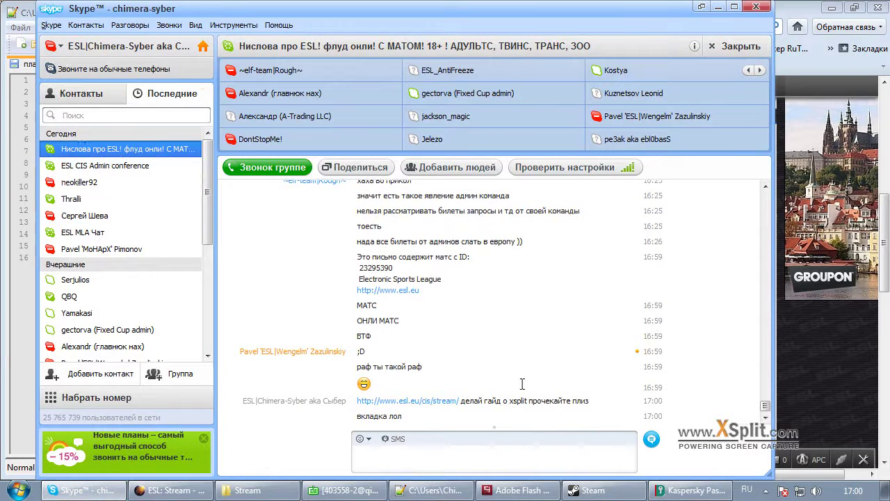
left_click(703, 7)
left_click(278, 232)
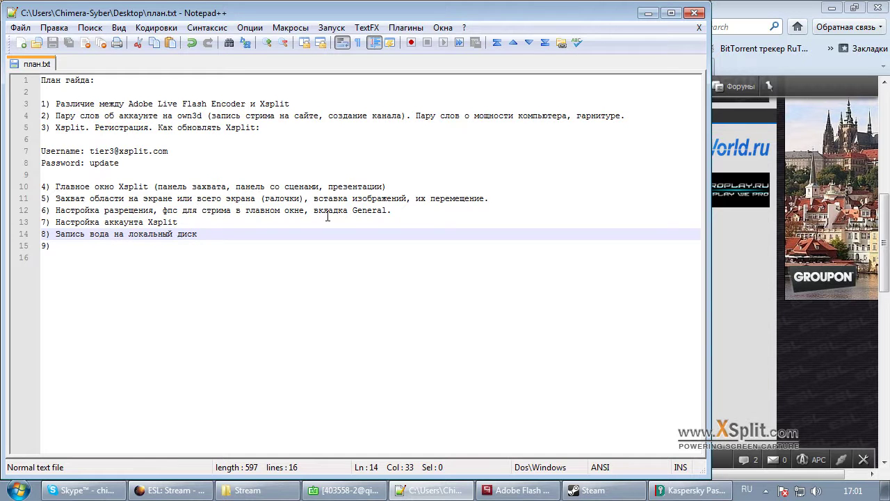
Highlight point 6 on resolution and fps with its "вкладка General" part, and point 7 on XSplit account setup.
left_click_drag(406, 207, 54, 210)
left_click(343, 236)
left_click_drag(314, 210, 404, 209)
left_click(408, 223)
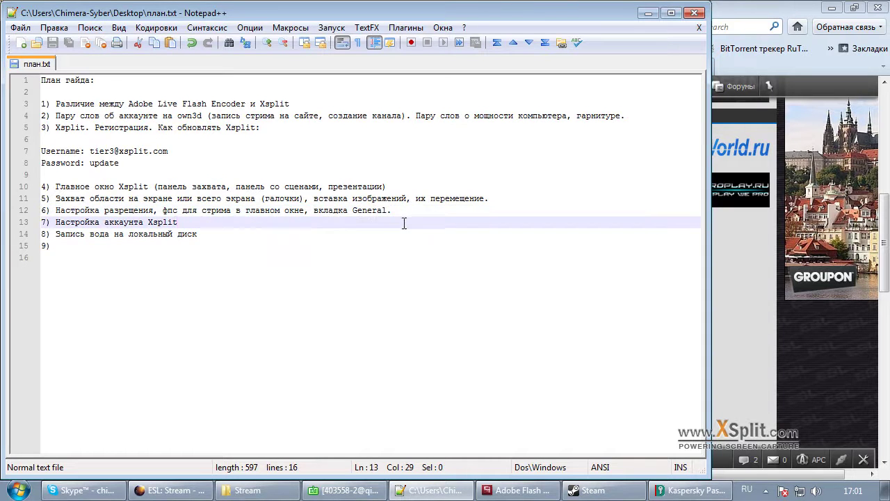
left_click_drag(183, 224, 56, 223)
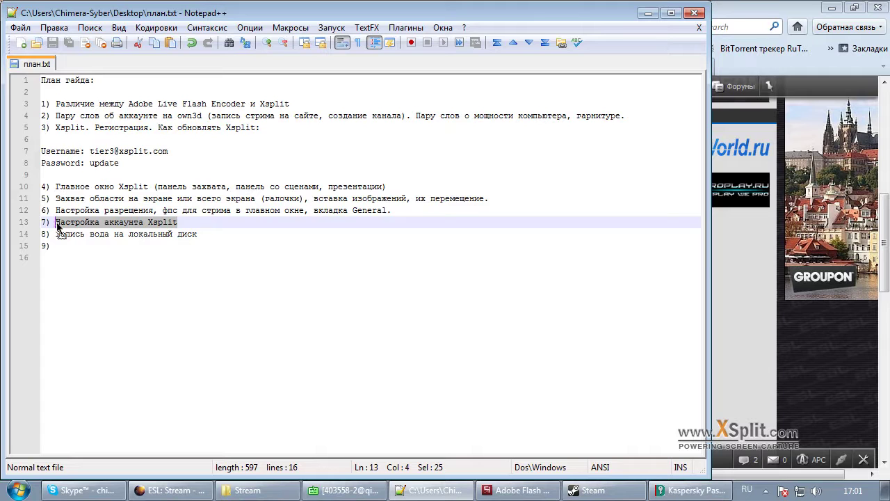
Clear the point 7 highlight, mark the part of point 2 about recording the stream on the site, and return to point 8.
key("ctrl+End")
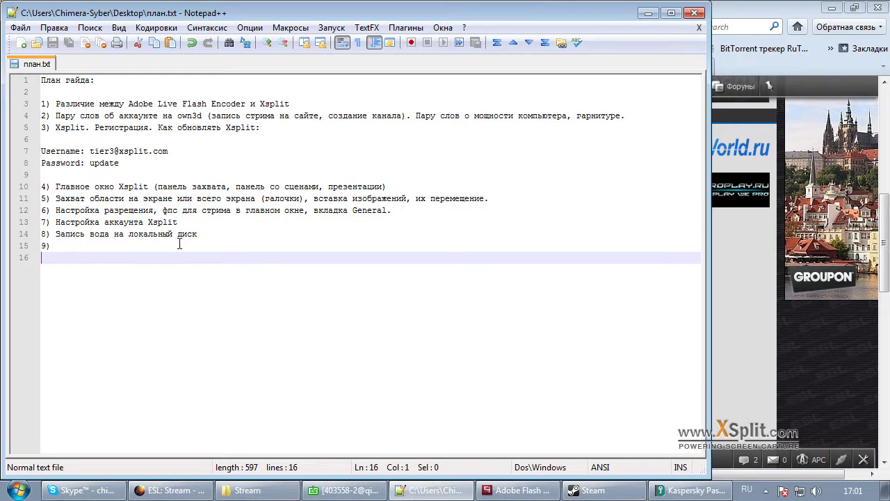
left_click(233, 238)
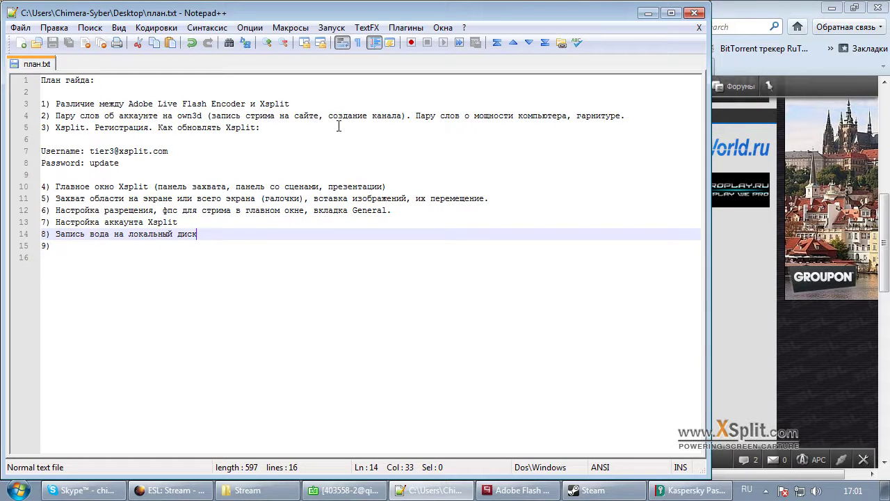
left_click_drag(212, 120, 319, 117)
left_click(255, 238)
Switch to Adobe Flash Media Live Encoder and review its Encoding Log and Encoding Options.
left_click(518, 491)
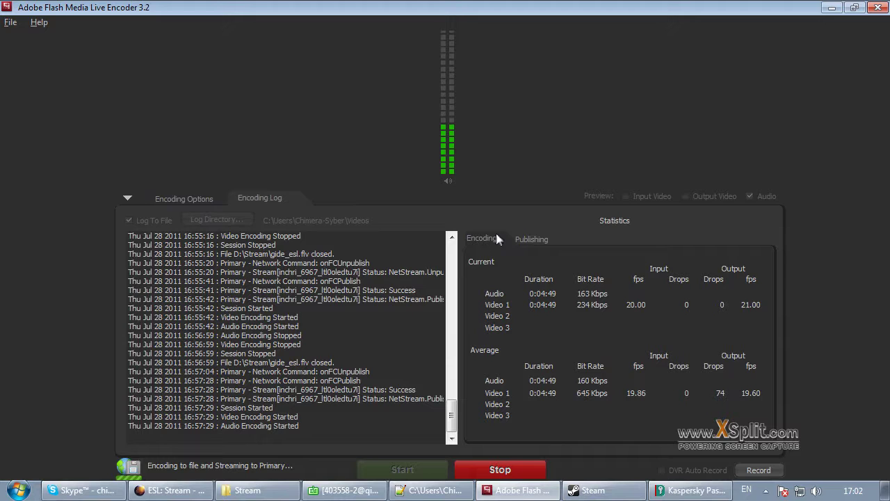
left_click(171, 198)
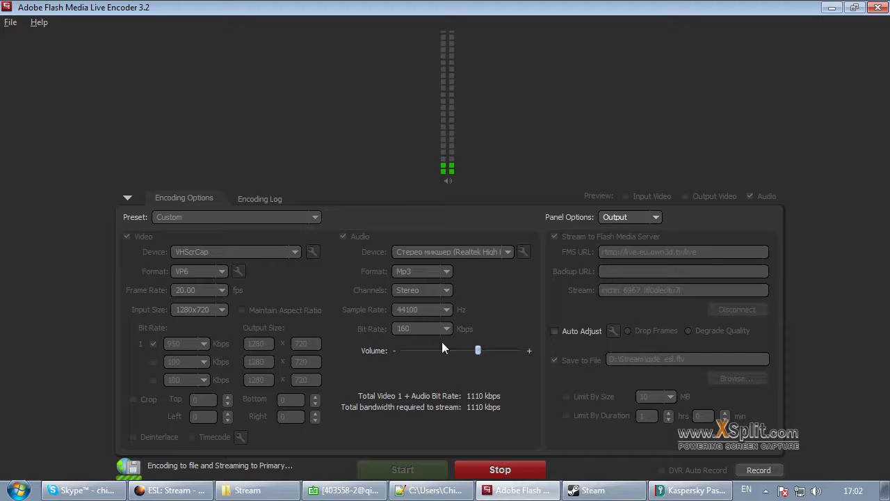
left_click(248, 197)
left_click(182, 199)
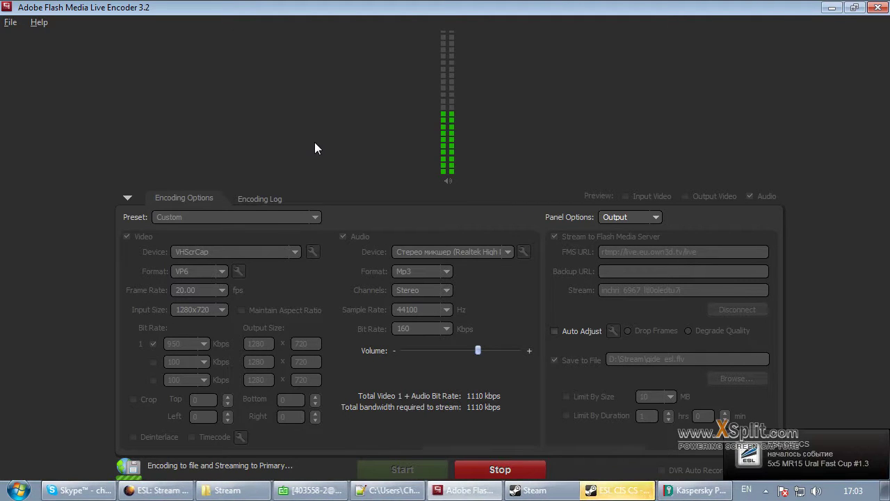
Open and dismiss the Steam event notification from ESL CIS CS, keeping Flash Media Live Encoder in front.
left_click(619, 490)
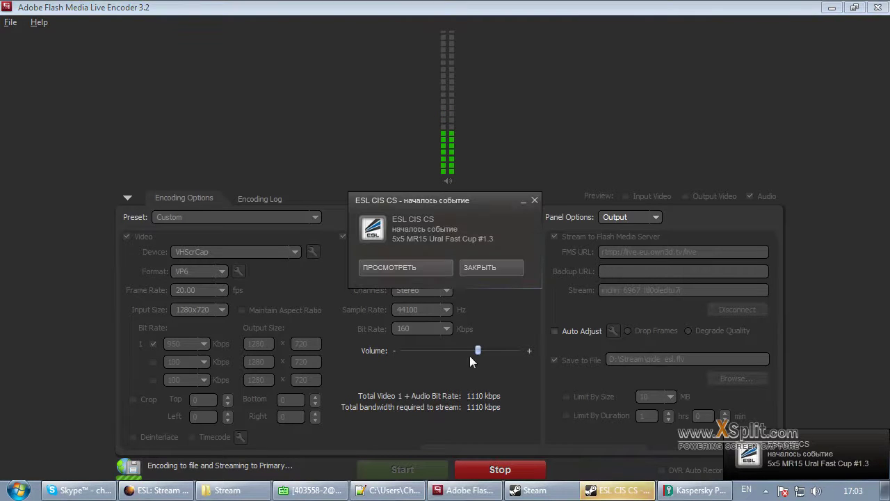
left_click(490, 269)
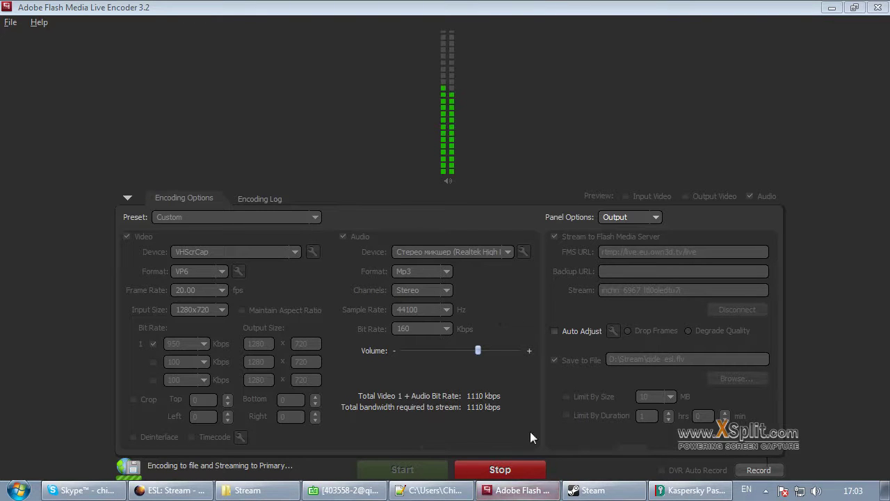
left_click(516, 490)
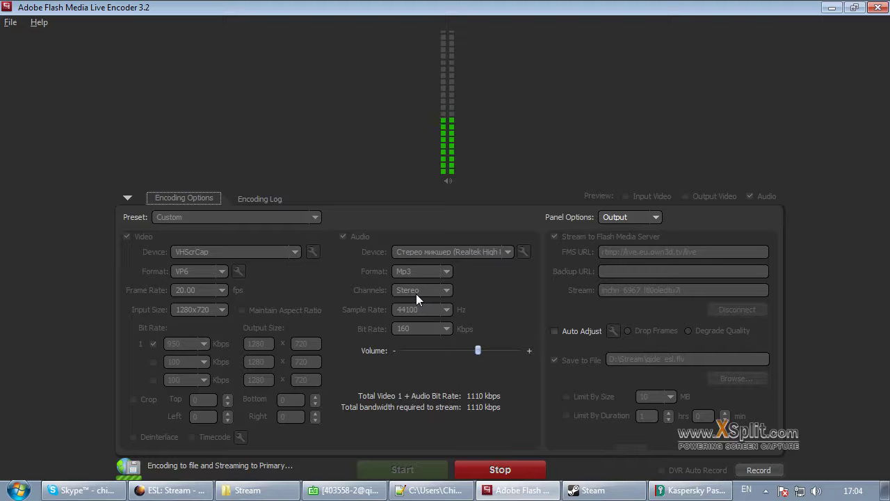
Return to the plan in Notepad++ and highlight point 1 on the difference between Adobe Live Flash Encoder and Xsplit.
left_click(832, 8)
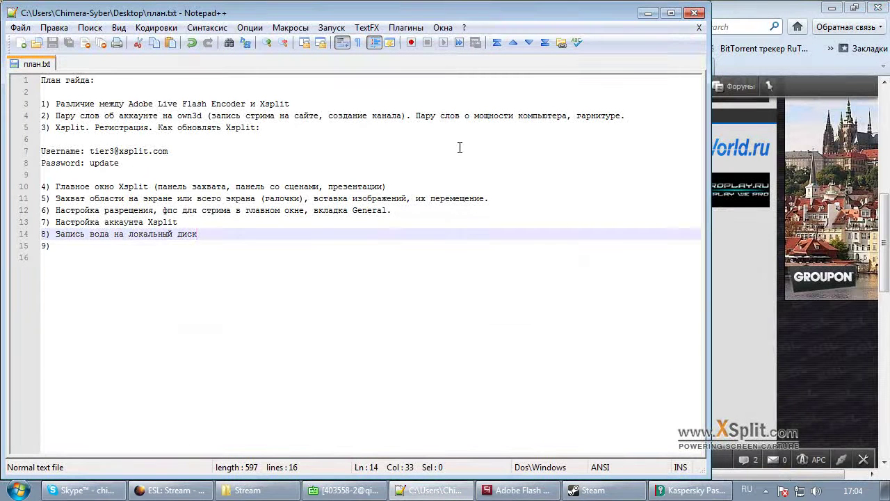
left_click_drag(128, 103, 307, 115)
left_click(300, 116)
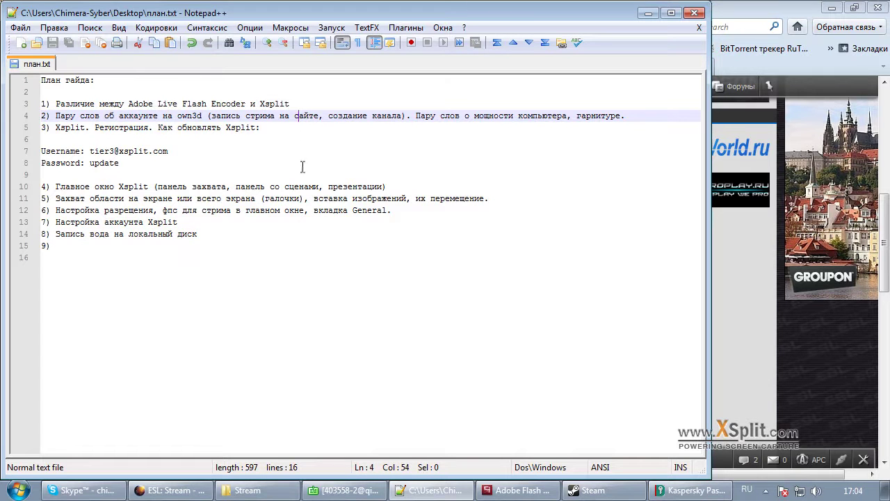
left_click(296, 108)
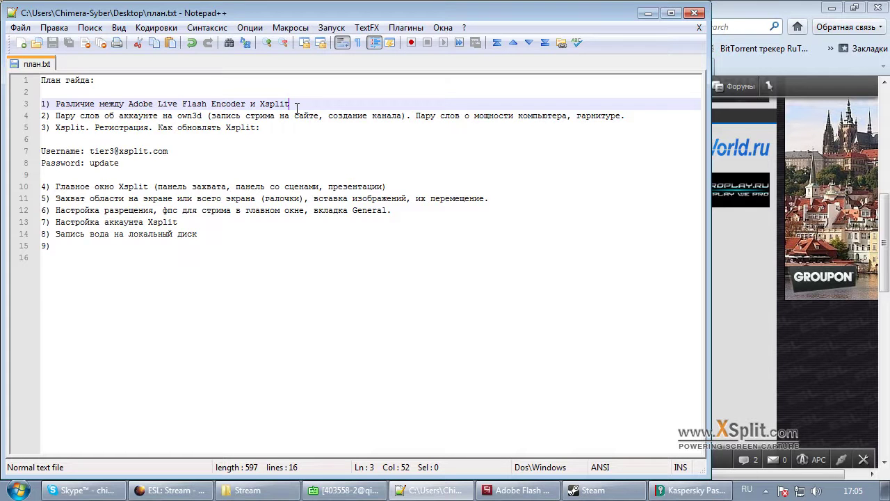
Check the Flash Media Live Encoder settings again and go back to point 3 of the plan.
left_click(518, 490)
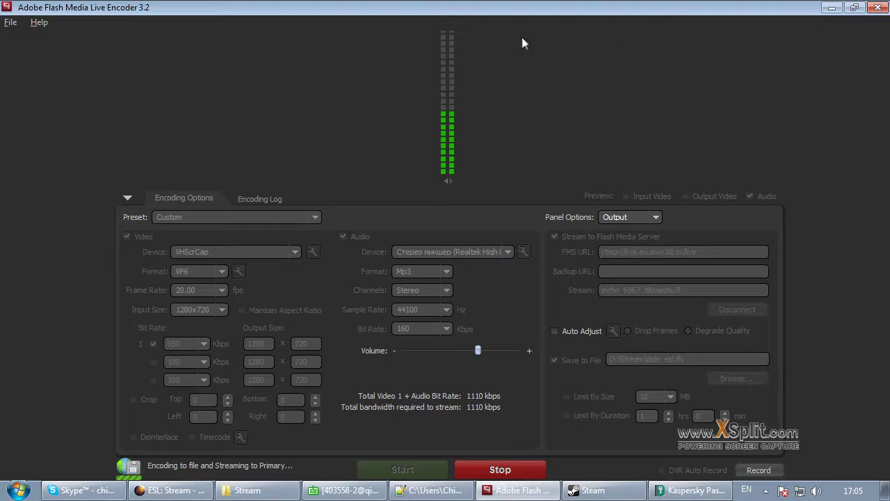
left_click(831, 7)
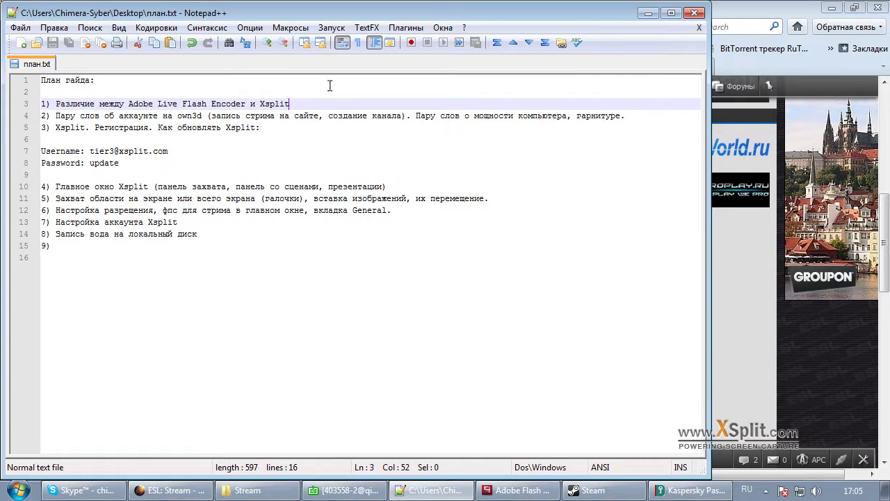
left_click(306, 131)
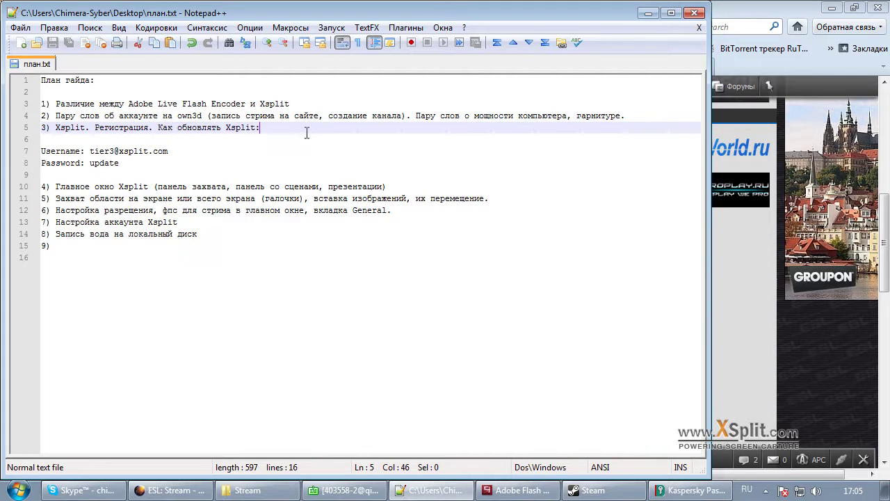
Highlight the full text of point 1 and place the cursor at the end of point 3.
mouse_move(56, 116)
left_mouse_down()
mouse_move(137, 117)
mouse_move(130, 103)
mouse_move(307, 103)
mouse_move(129, 104)
mouse_move(95, 80)
mouse_move(64, 102)
left_mouse_up()
left_click(307, 152)
left_click(306, 103)
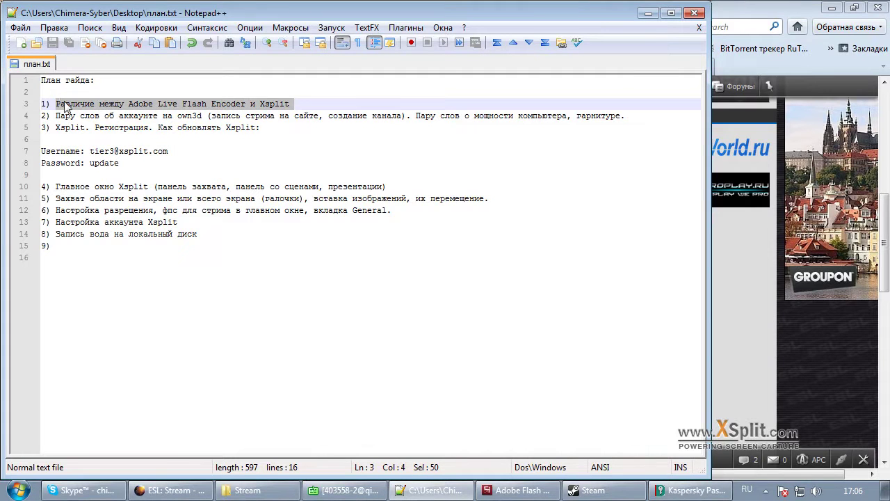
left_click(263, 127)
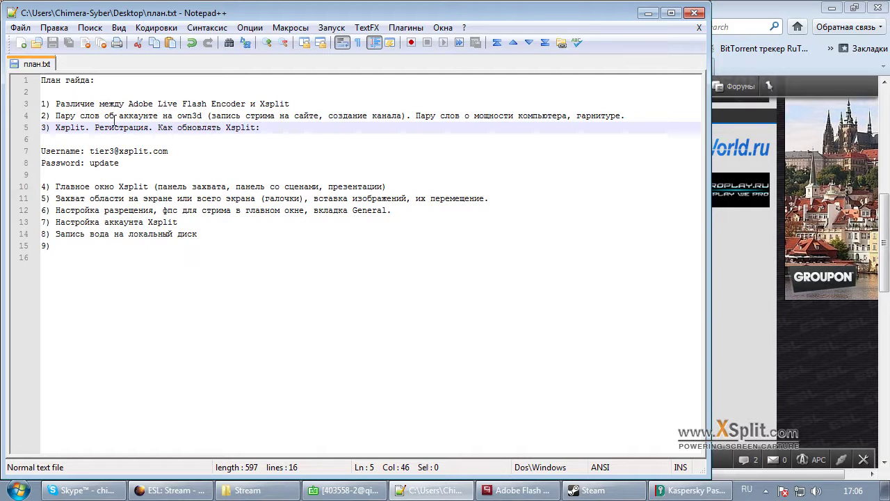
Minimize the plan and open the existing livestream for editing under My Livestreams on own3D.tv.
left_click(648, 12)
left_click(581, 68)
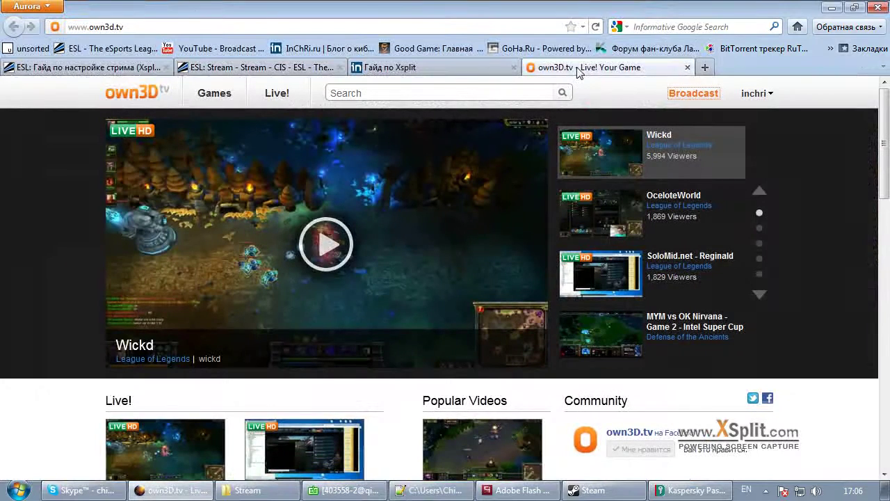
left_click(754, 93)
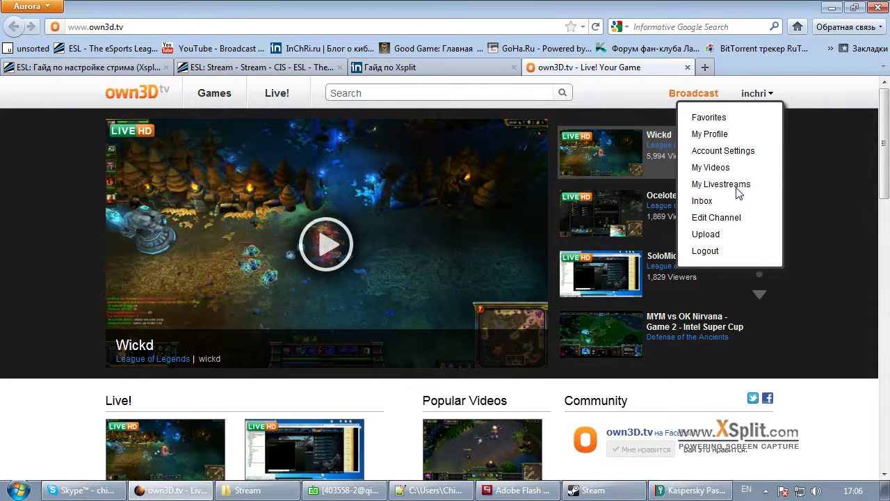
left_click(723, 184)
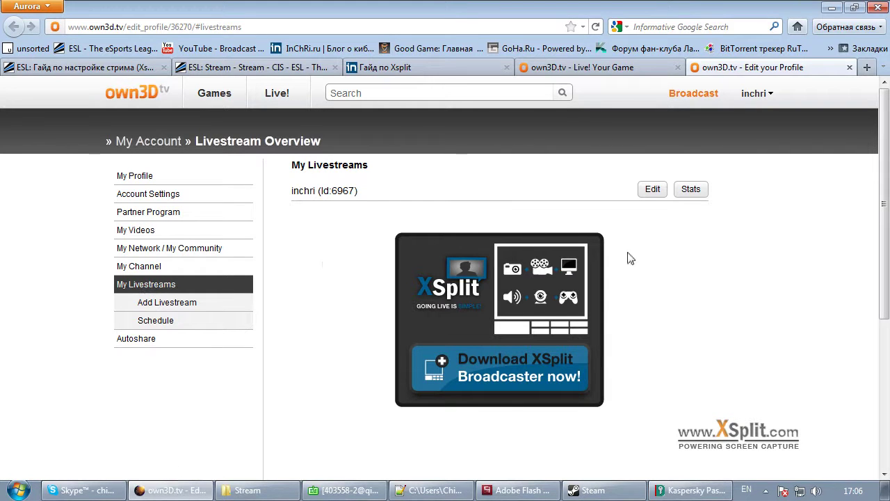
left_click(651, 191)
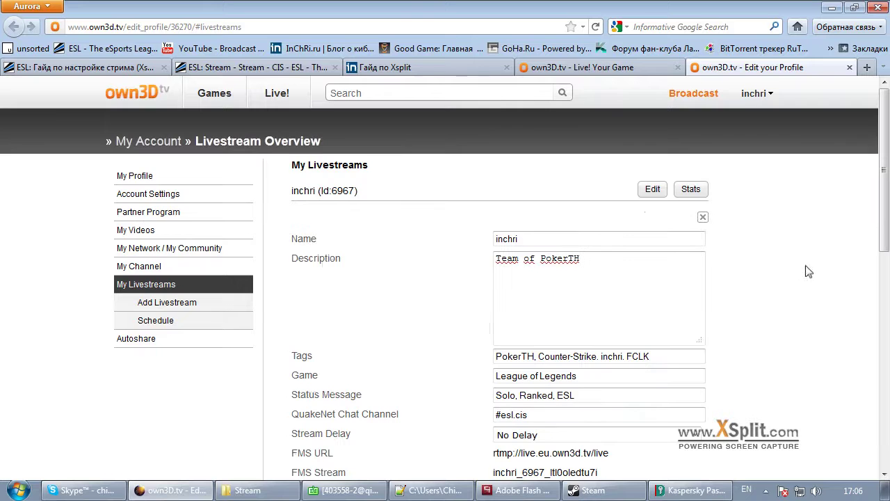
Look over the livestream's edit form and point out its Name, Description, Tags and Game fields.
scroll(758, 295, "down", 3)
scroll(765, 306, "up", 3)
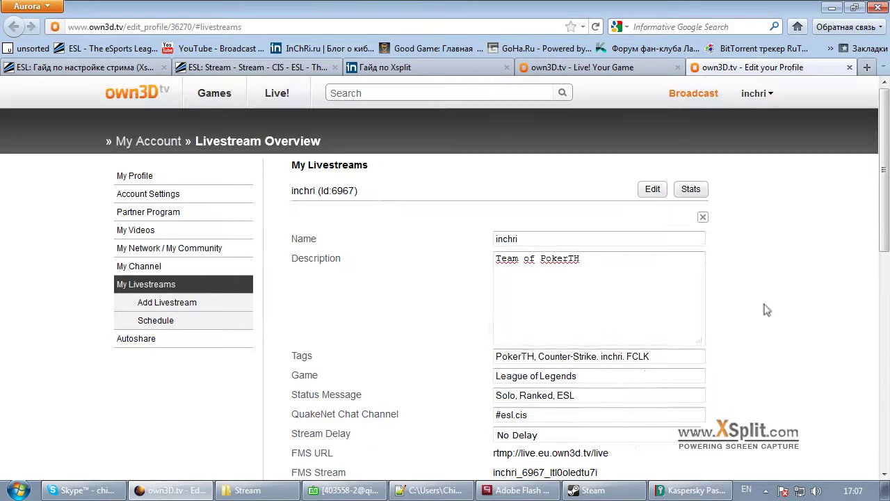
scroll(765, 310, "down", 2)
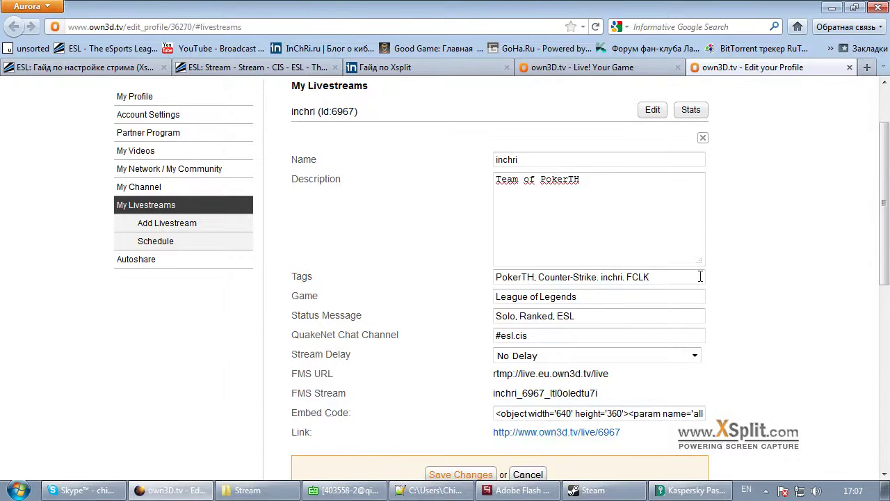
left_click_drag(292, 159, 299, 180)
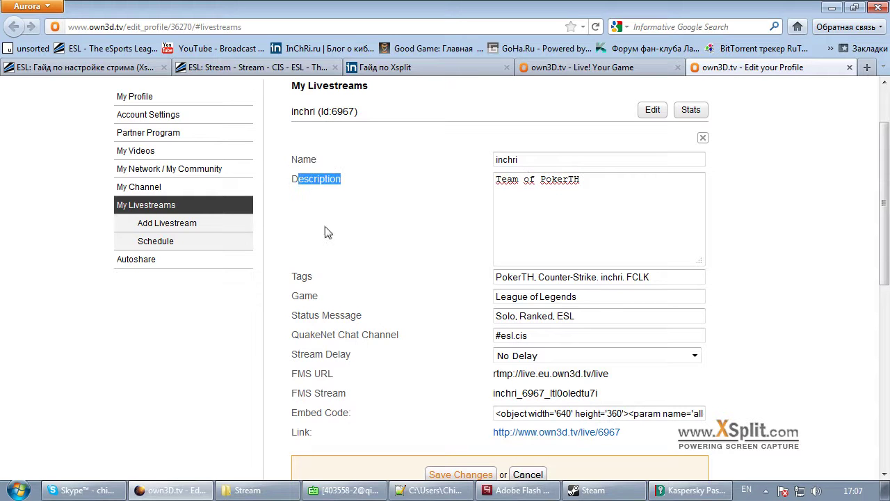
left_click_drag(572, 201, 451, 192)
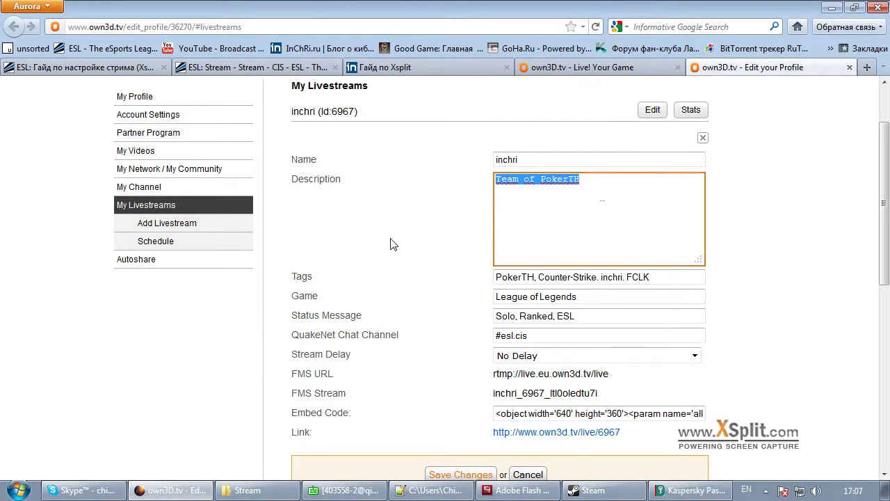
left_click(297, 276)
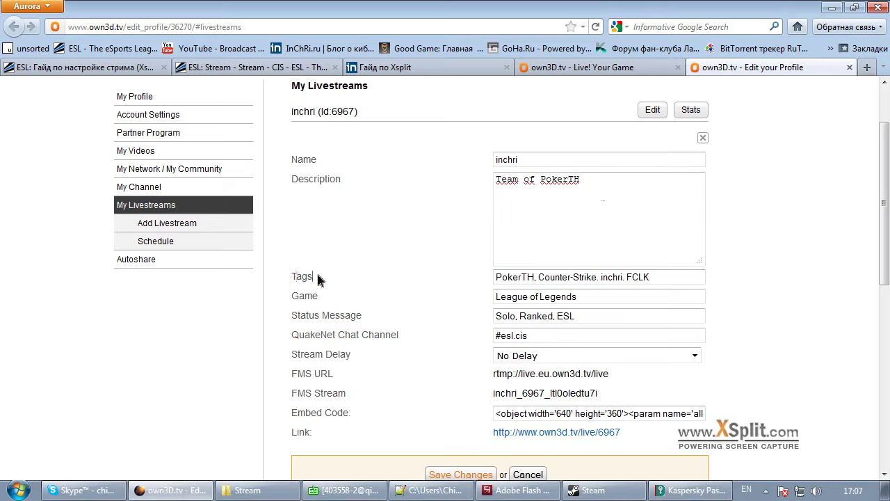
left_click_drag(292, 304, 546, 302)
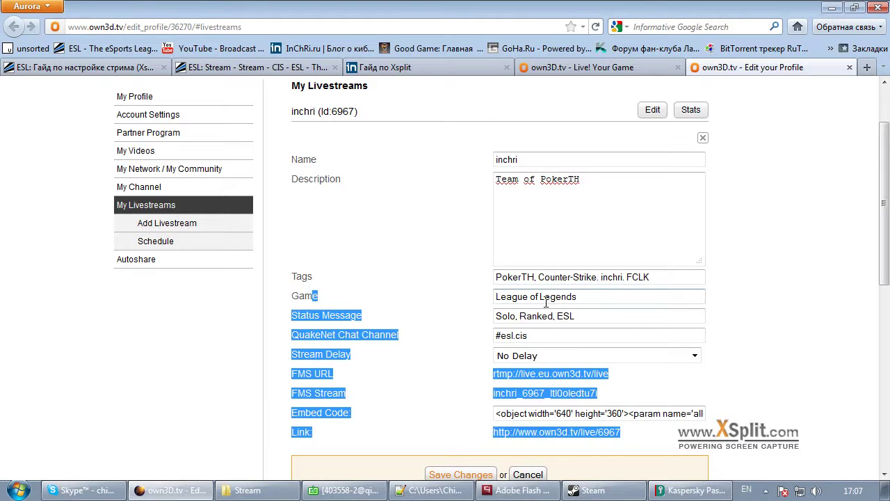
left_click(384, 285)
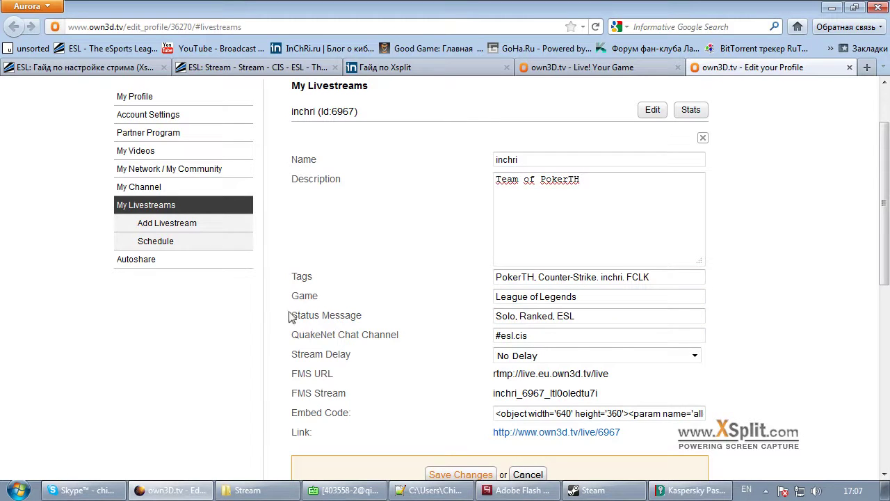
Point out the Status Message, QuakeNet Chat Channel and Stream Delay fields and show the available delay options.
left_click_drag(288, 312, 410, 332)
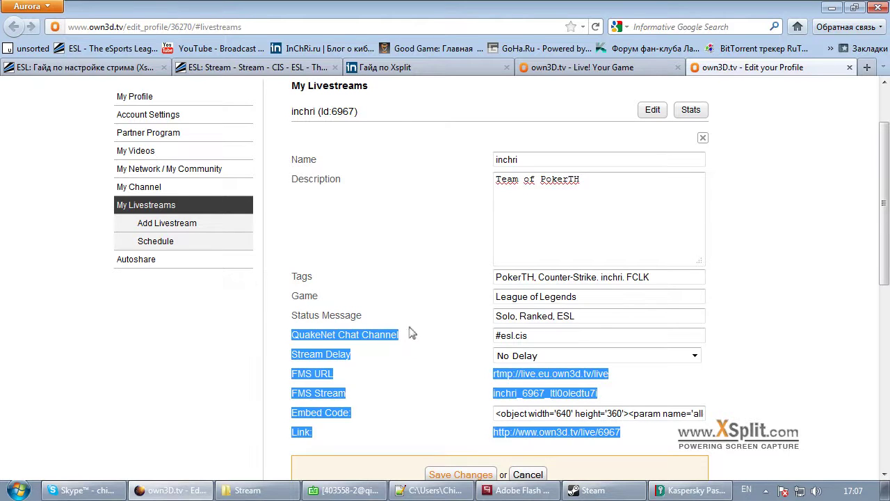
left_click(410, 332)
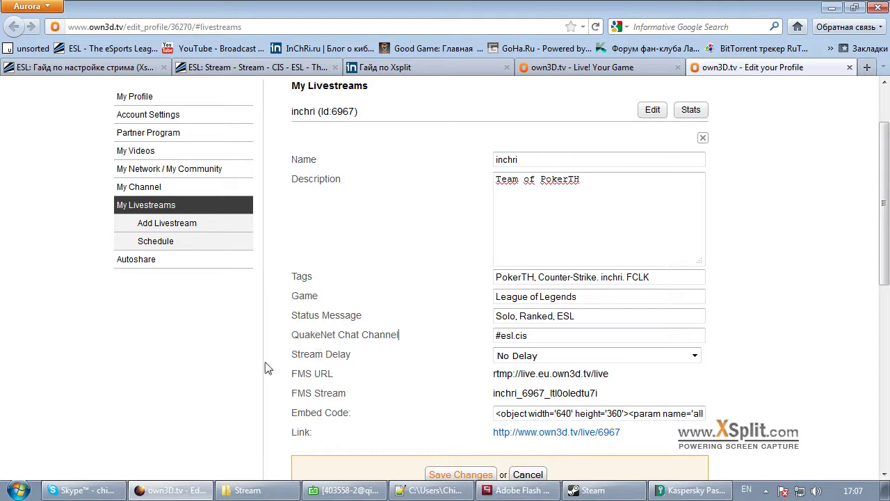
left_click_drag(291, 369, 360, 356)
left_click(361, 363)
left_click(529, 358)
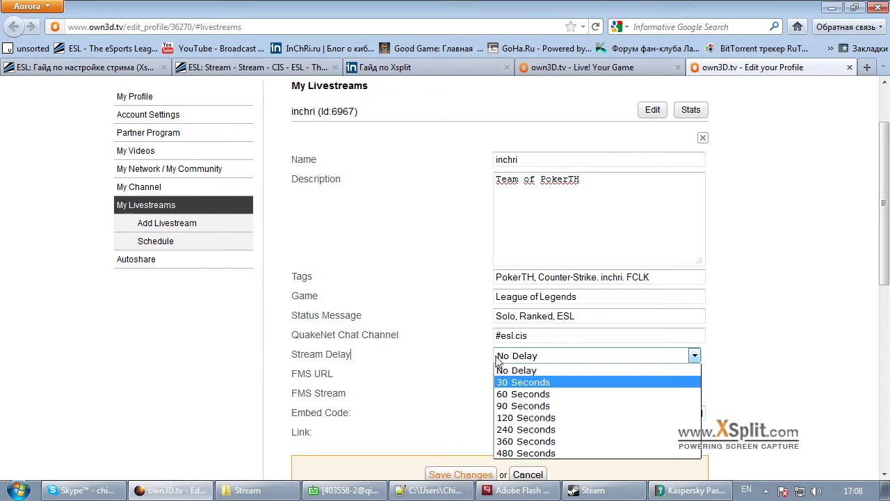
left_click(544, 362)
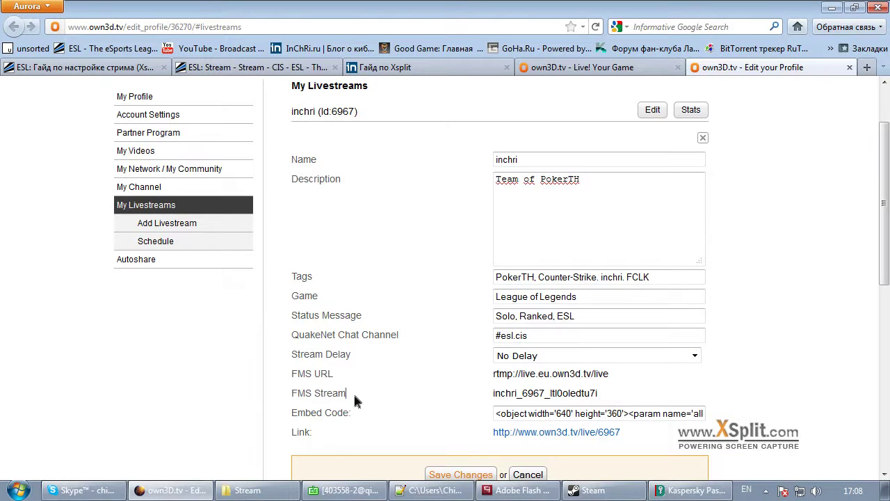
Highlight the FMS URL and FMS Stream entries, compare them with Flash Media Live Encoder's output settings, and return to the form.
left_click_drag(357, 397, 292, 377)
left_click(518, 490)
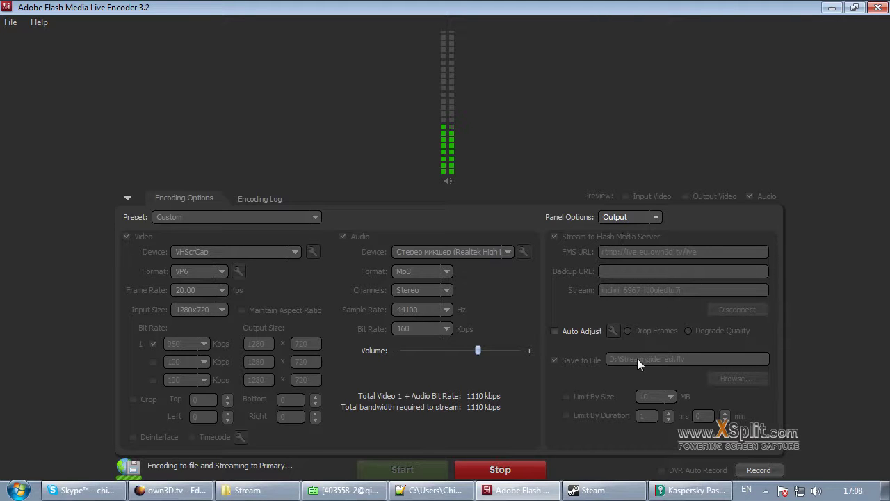
left_click(829, 15)
left_click(470, 381)
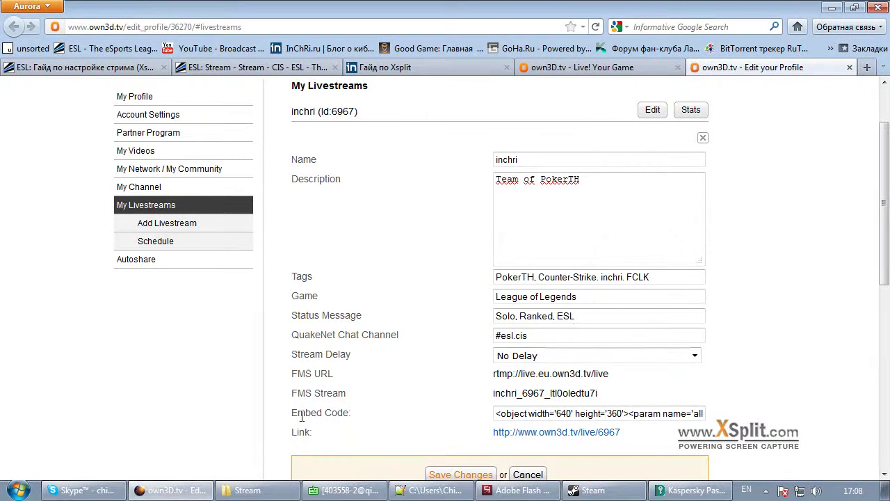
Highlight the Embed Code field and show the embedded player on the ESL CIS stream page.
left_click_drag(292, 413, 349, 415)
left_click(353, 416)
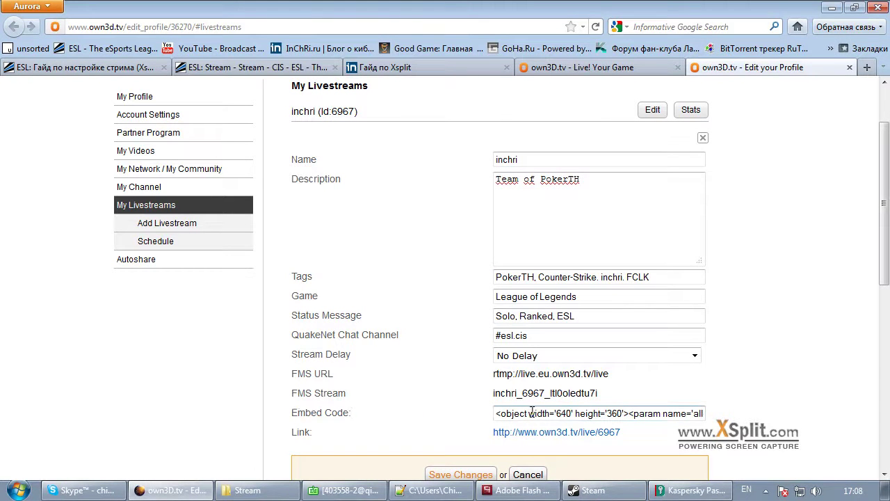
left_click(306, 67)
mouse_move(309, 148)
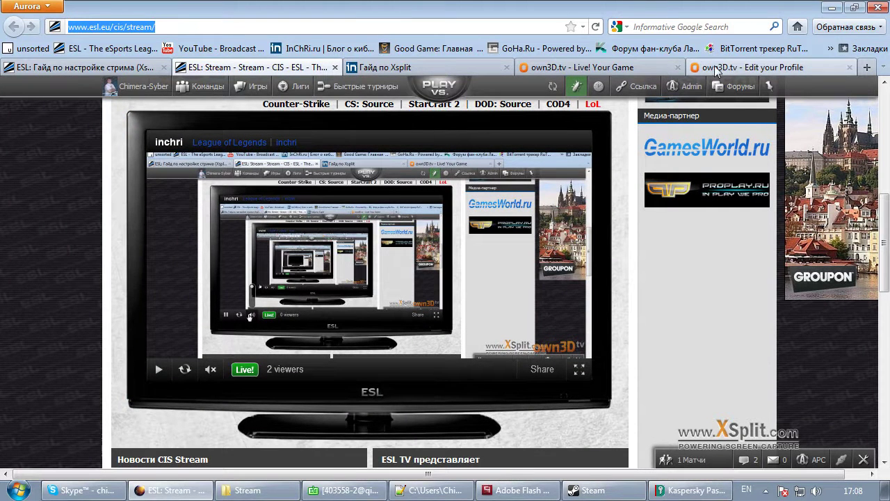
Open the livestream's public link from the edit form in a new tab, mute its player, and return to the form.
left_click(752, 68)
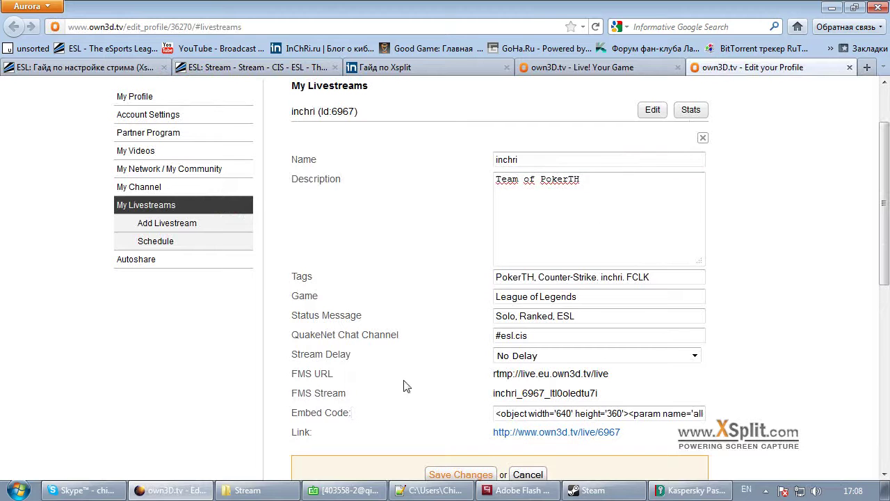
right_click(612, 431)
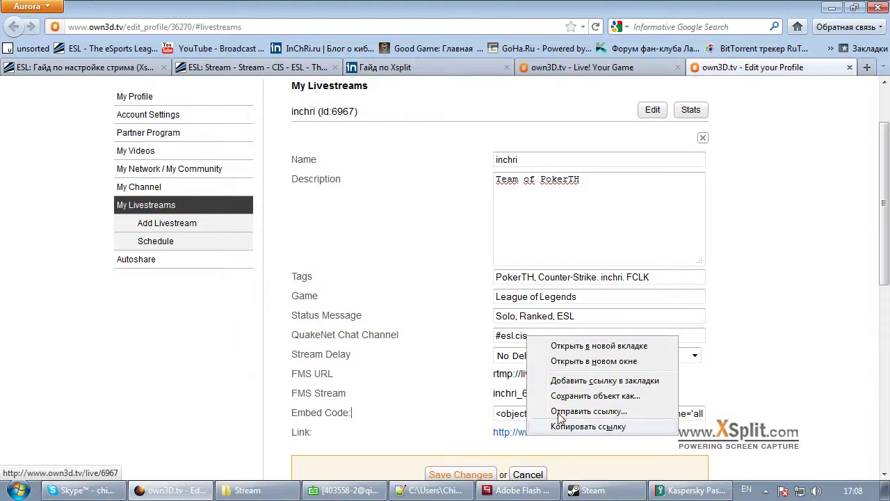
left_click(695, 343)
left_click(758, 70)
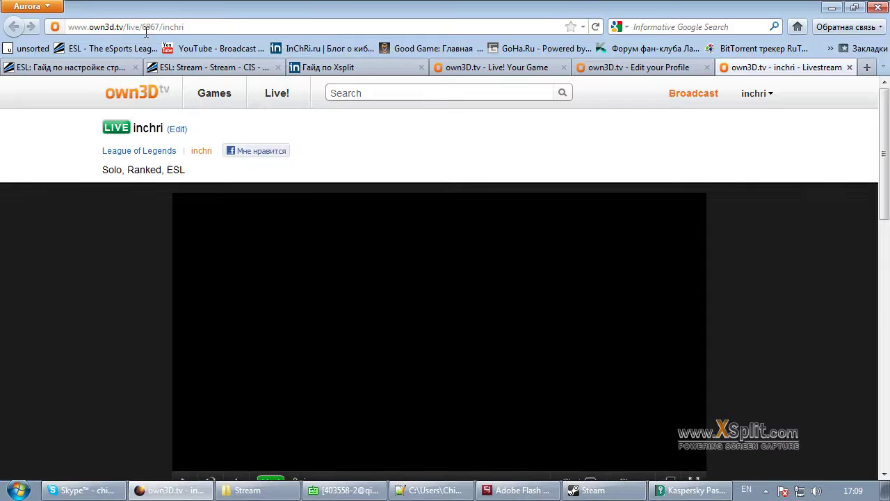
scroll(290, 374, "down", 3)
left_click(236, 324)
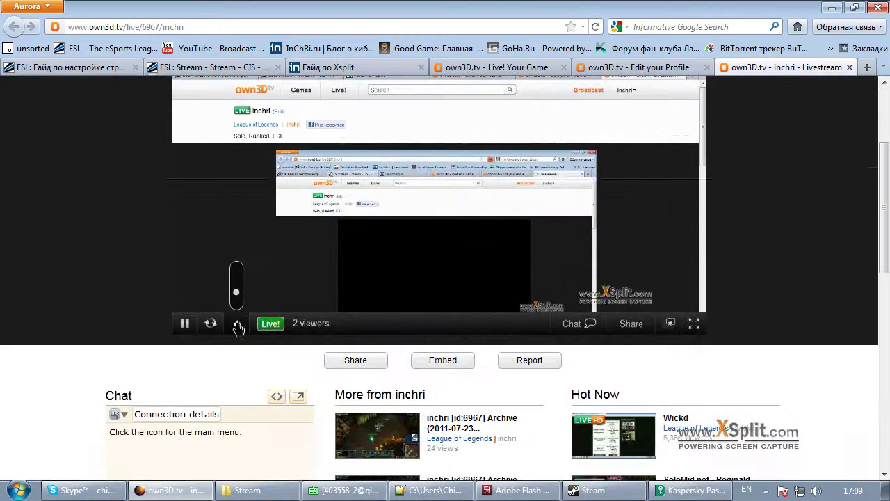
left_click(183, 324)
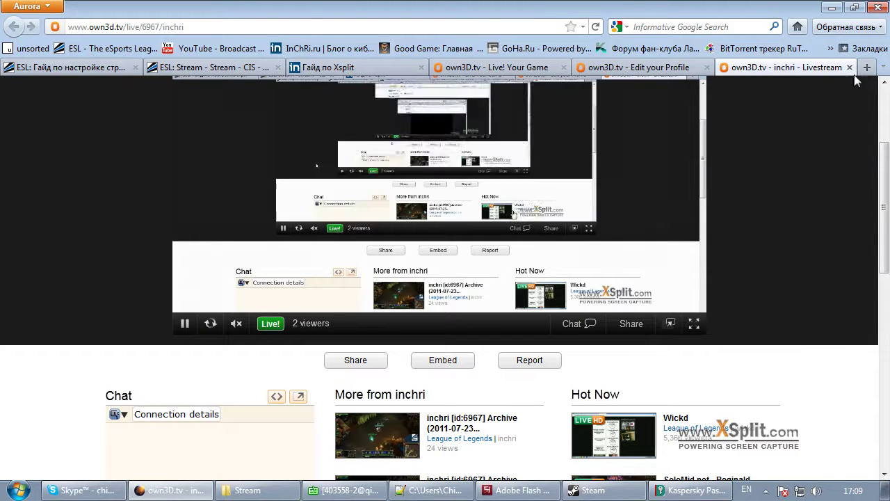
left_click(849, 67)
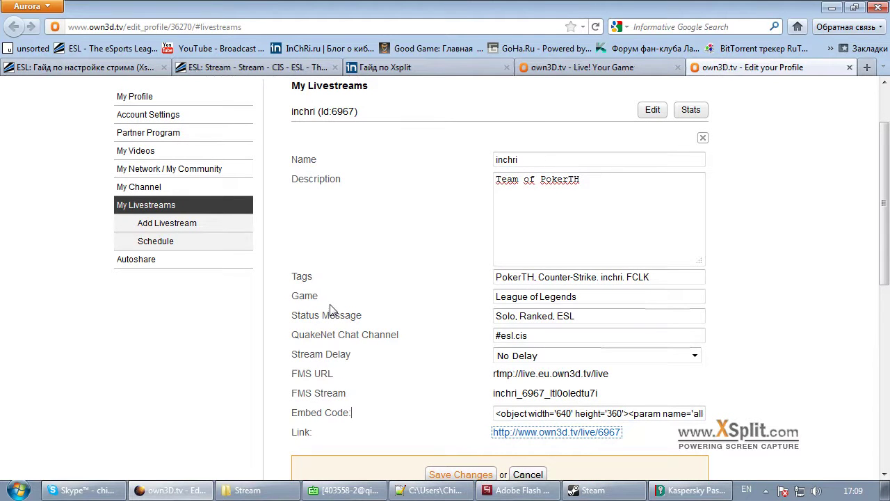
Highlight the Invite a Broadcaster field below the livestream form and return to the form's beginning.
scroll(189, 353, "down", 5)
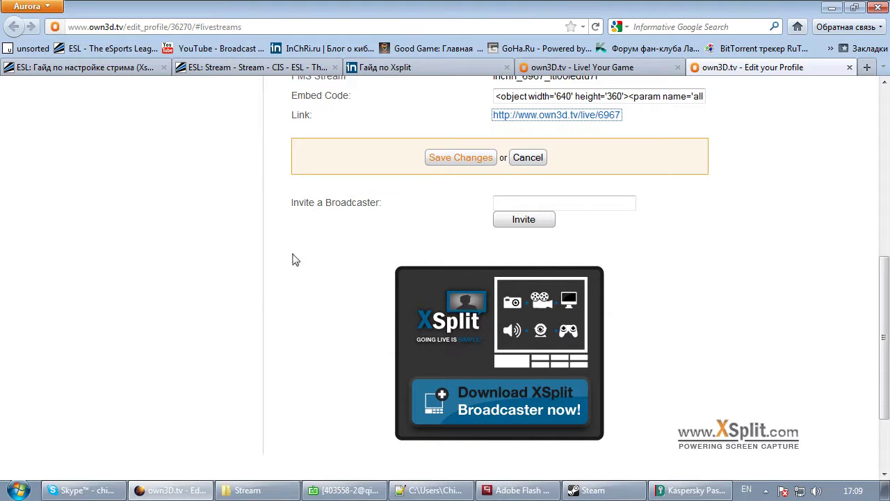
left_click(400, 206)
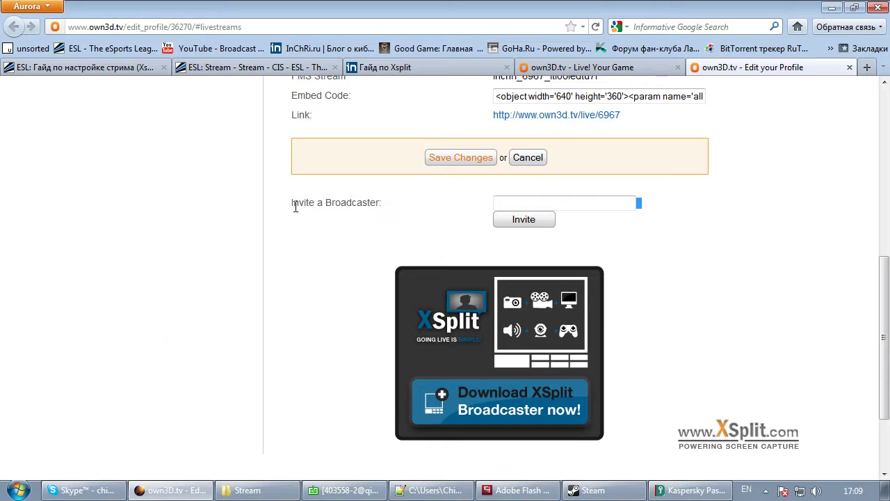
mouse_move(369, 206)
left_mouse_down()
mouse_move(388, 209)
mouse_move(318, 205)
left_mouse_up()
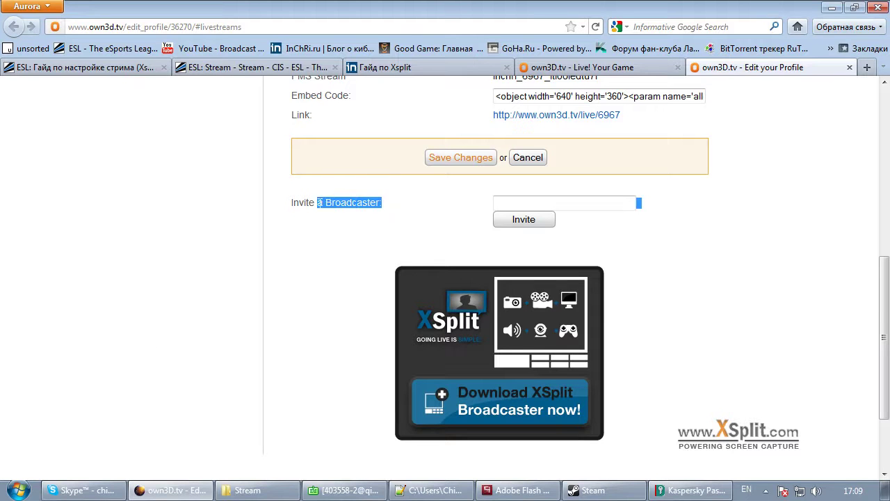
left_click(381, 206)
left_click_drag(390, 206, 324, 206)
left_click(282, 199)
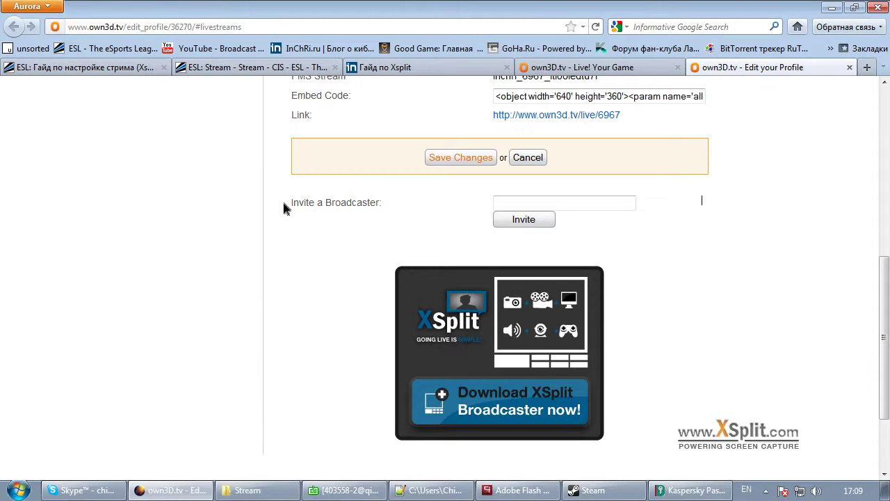
left_click_drag(382, 206, 341, 206)
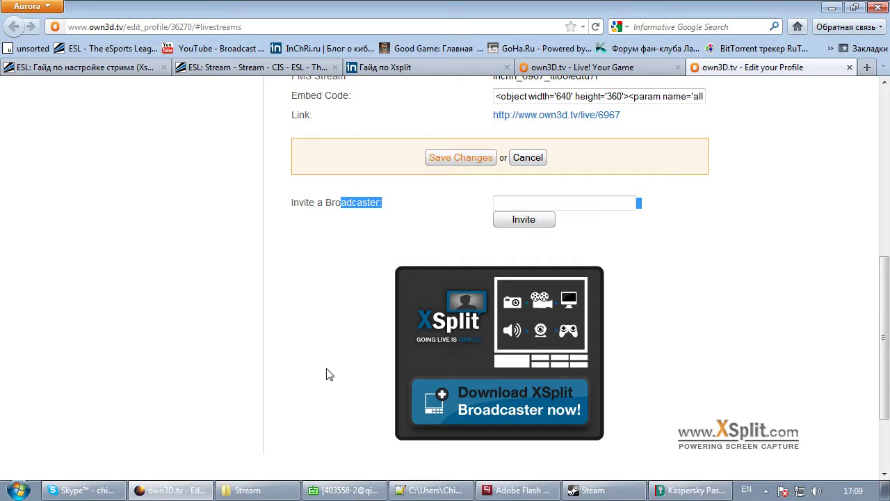
scroll(331, 389, "up", 6)
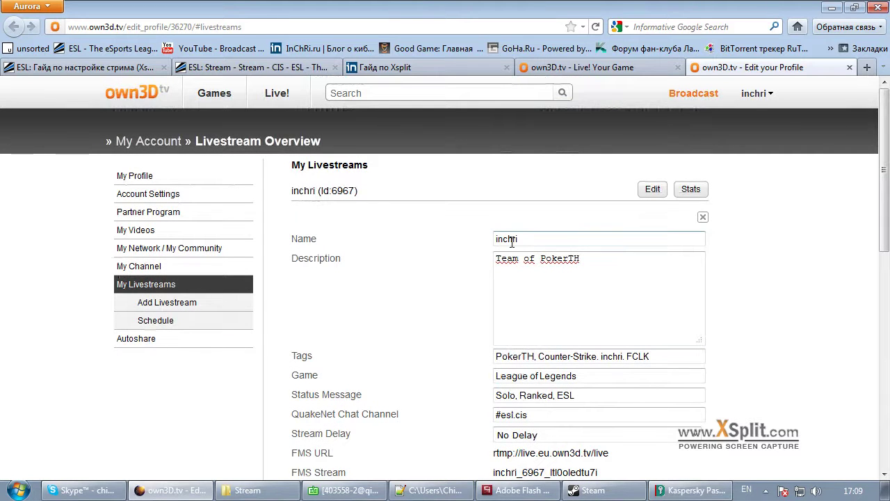
left_click(508, 493)
left_click(507, 493)
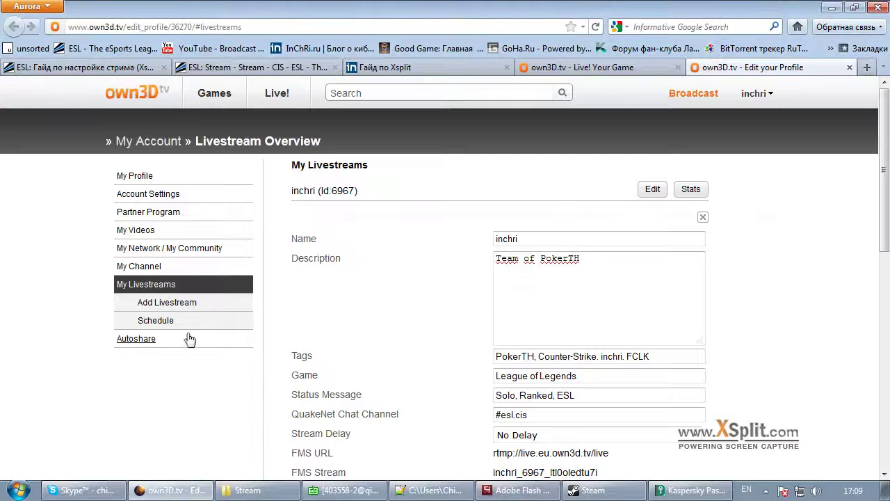
Show the Youtube Account section of the Autoshare settings and open the account's list of uploaded videos.
left_click(134, 339)
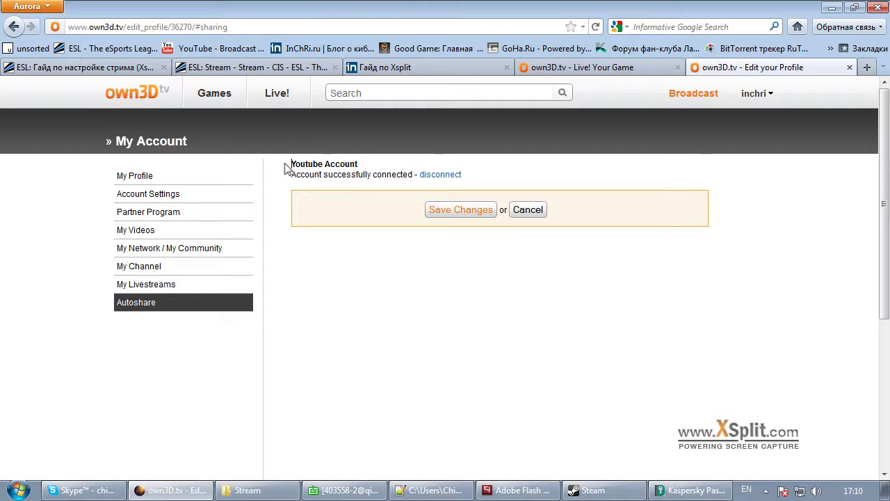
left_click_drag(285, 164, 365, 167)
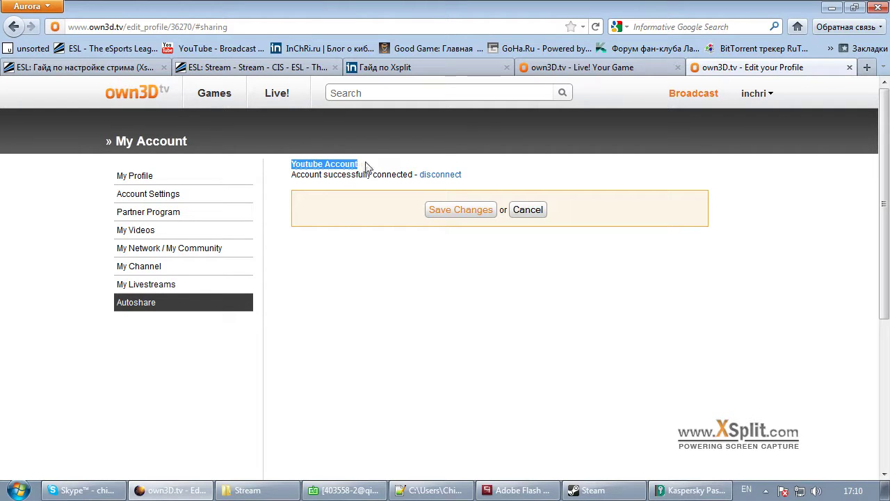
triple_click(287, 169)
left_click(142, 232)
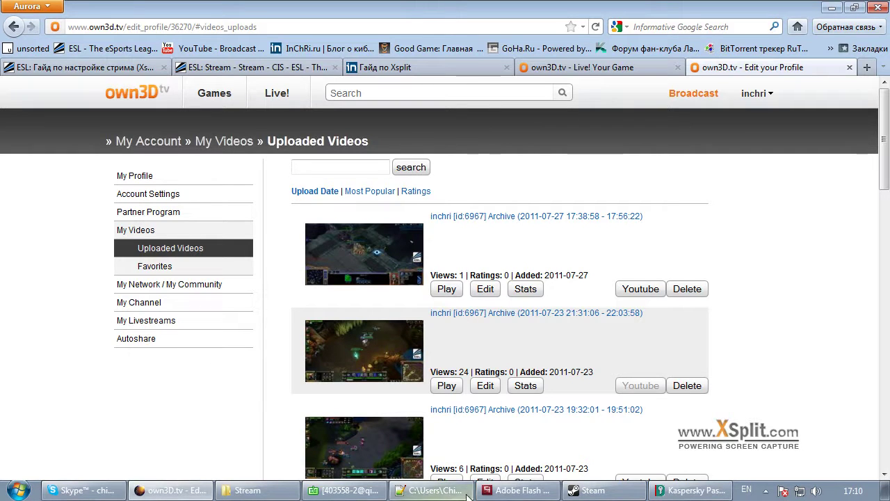
Check Flash Media Live Encoder and review план.txt in Notepad++, marking item 2's note on computer power and headset.
left_click(519, 490)
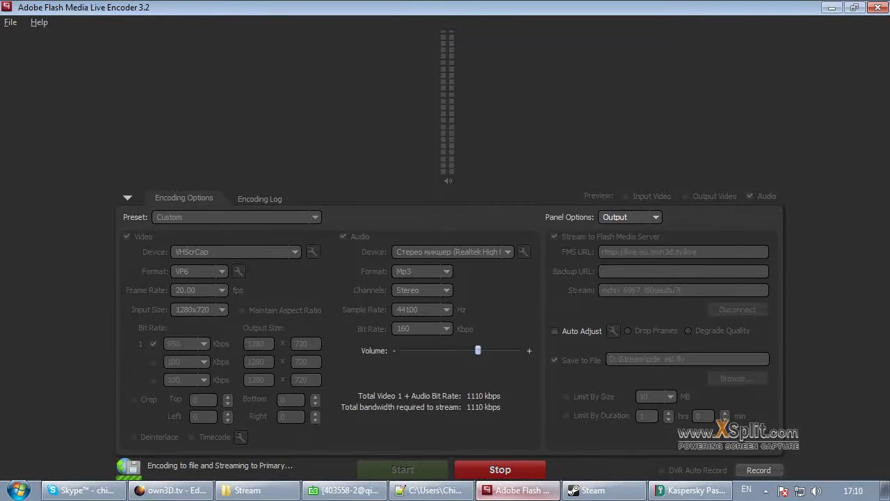
left_click(519, 490)
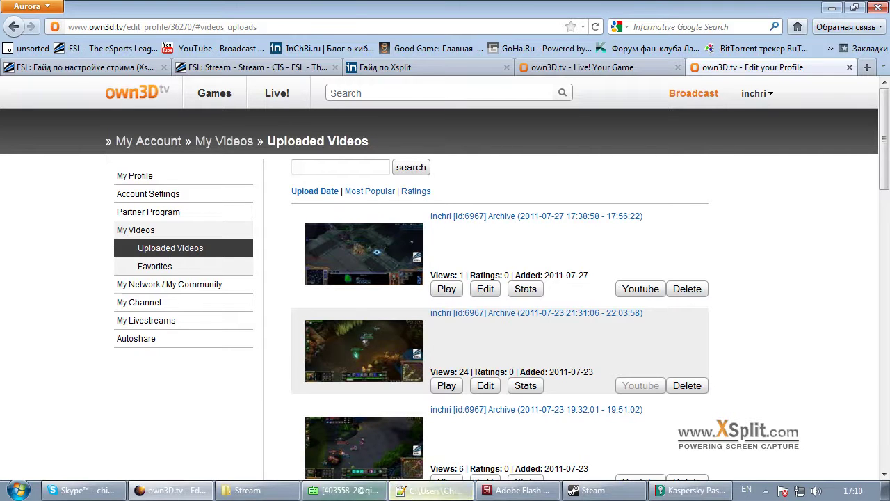
left_click(413, 492)
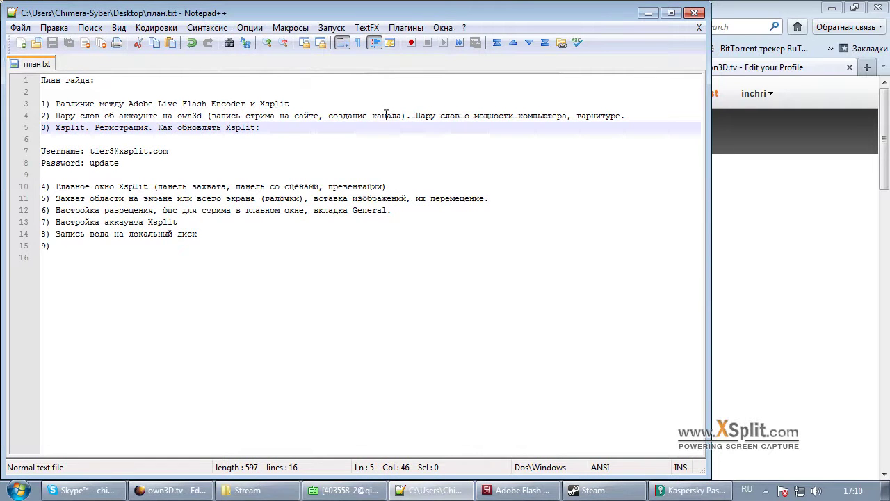
left_click(417, 115)
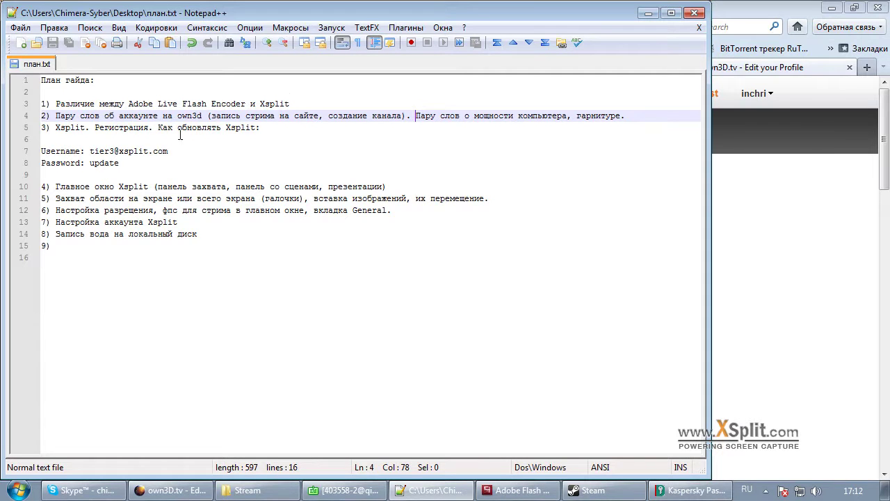
left_click(646, 16)
Open xsplit.com in a new browser tab.
left_click(867, 67)
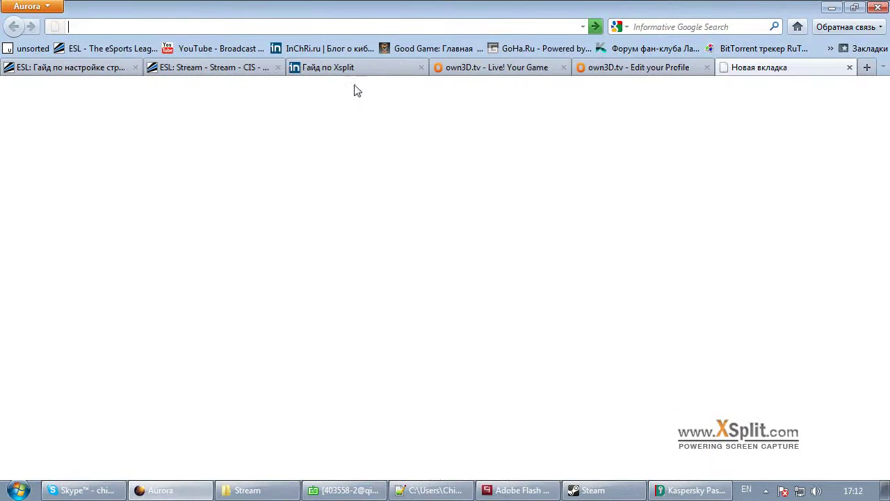
type("чызд")
type("xsplit")
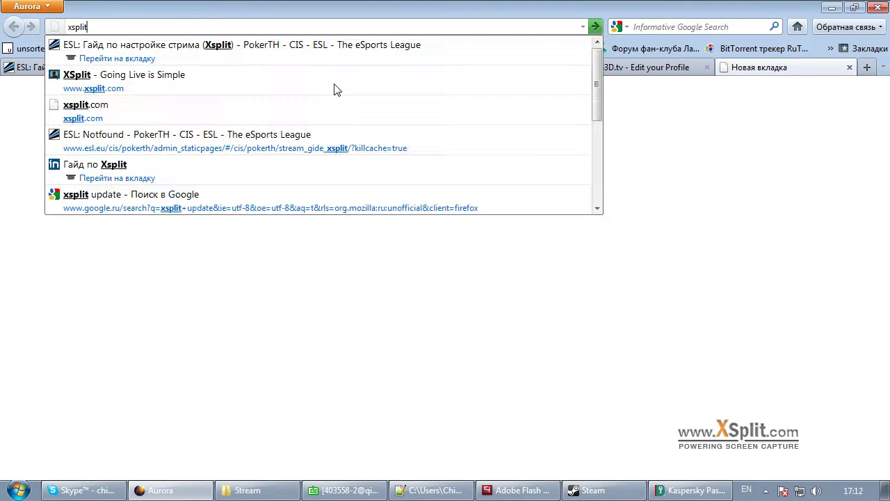
type(".com")
key("Return")
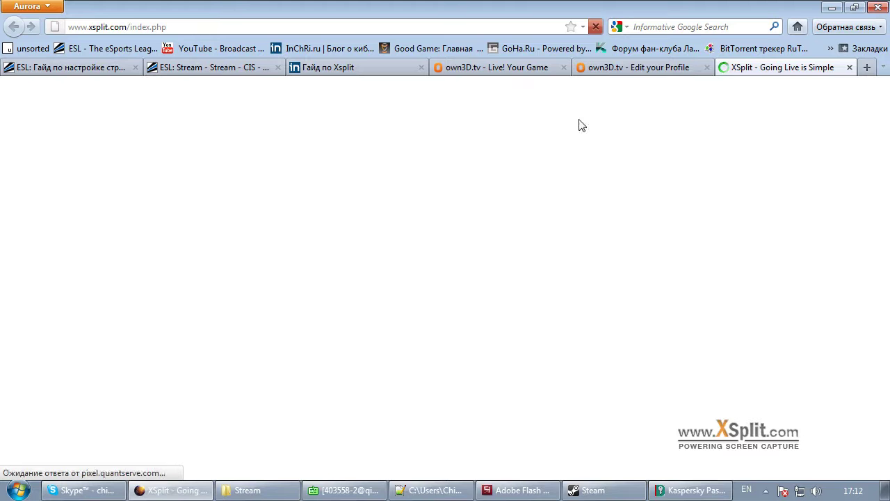
Look over the XSplit home page down to the Beta Crew registration form.
left_click(632, 68)
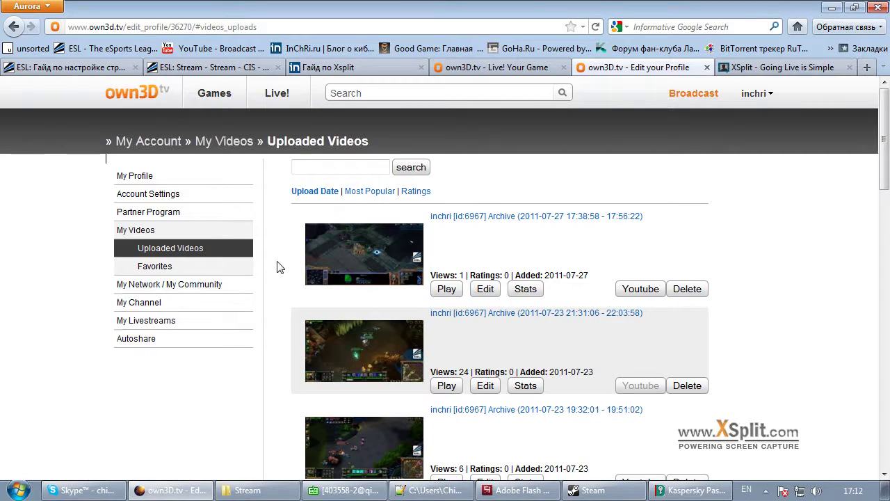
left_click(772, 67)
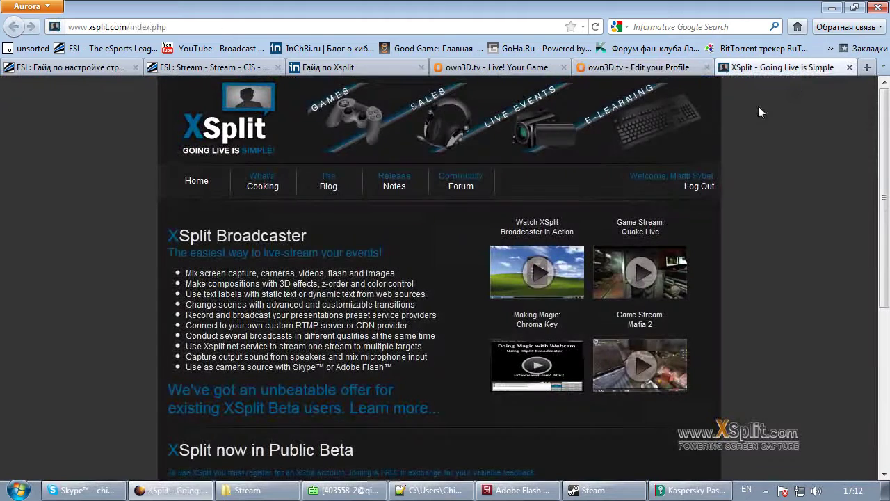
scroll(81, 341, "down", 3)
scroll(82, 341, "down", 3)
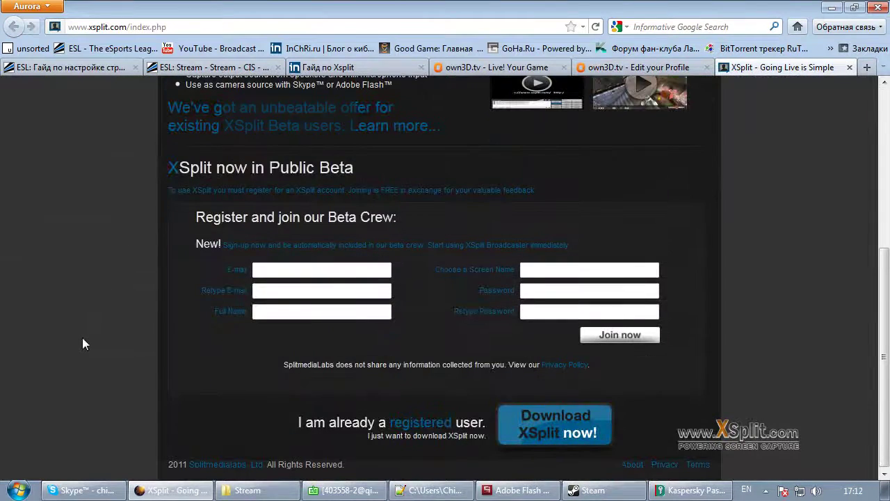
scroll(83, 341, "down", 1)
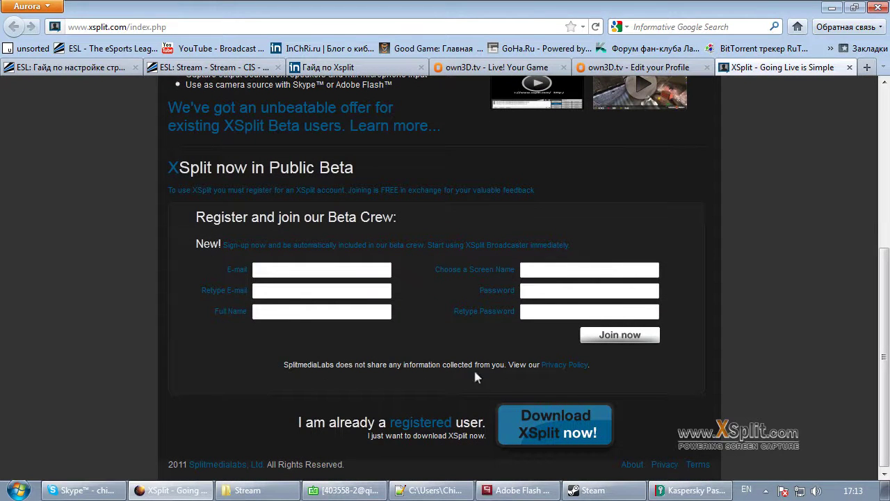
left_click(307, 265)
Log out of the XSplit site and go to its registration form.
scroll(587, 398, "up", 6)
left_click(704, 143)
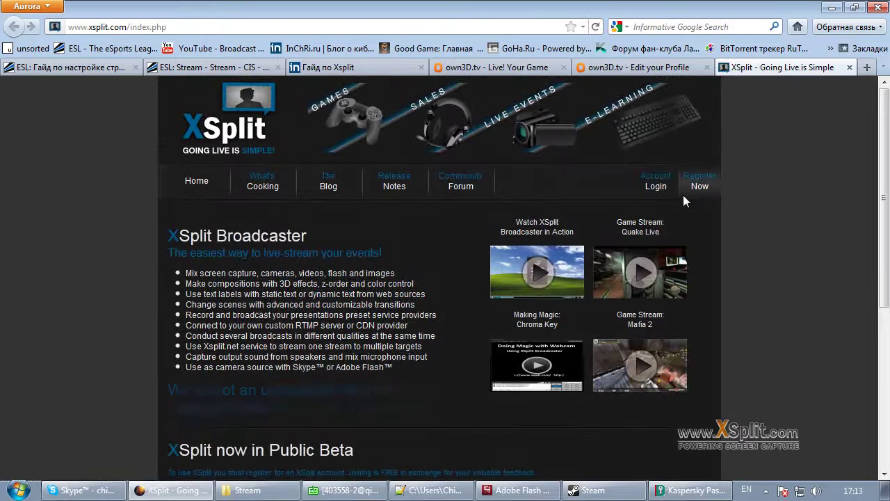
left_click(699, 188)
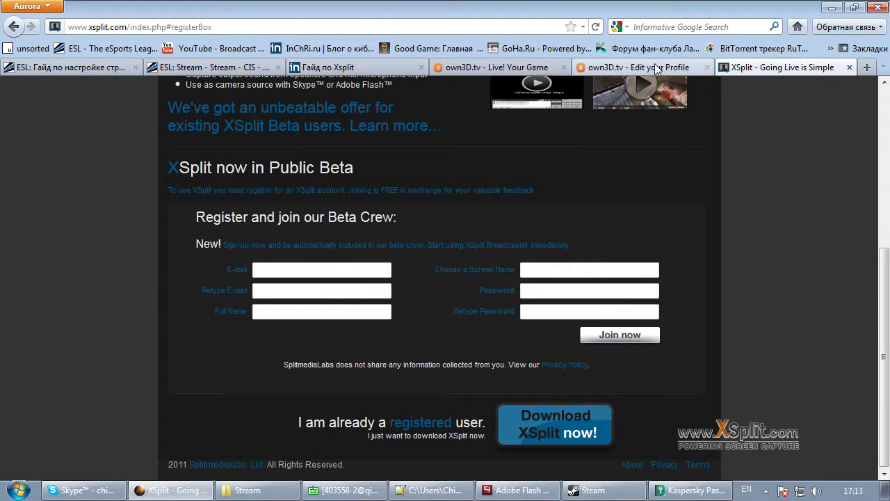
Highlight the XSplit registration form and point out its E-mail, Retype E-mail and Full Name fields.
left_click(692, 73)
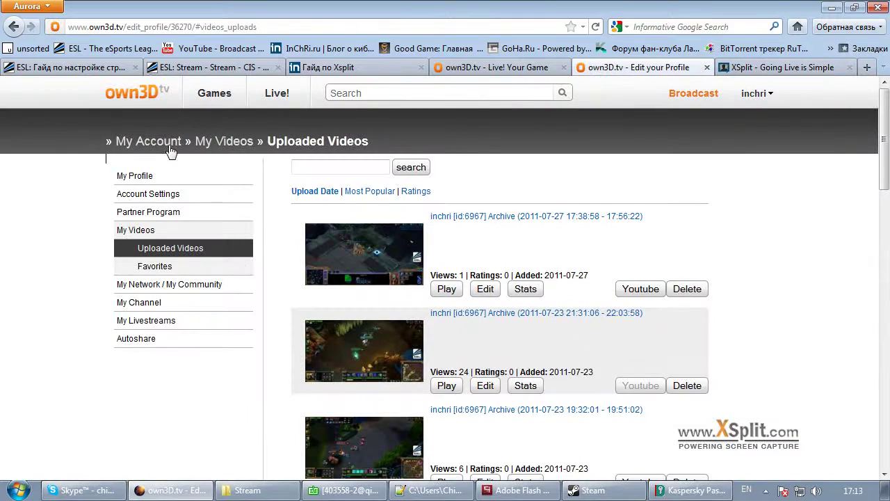
left_click(772, 68)
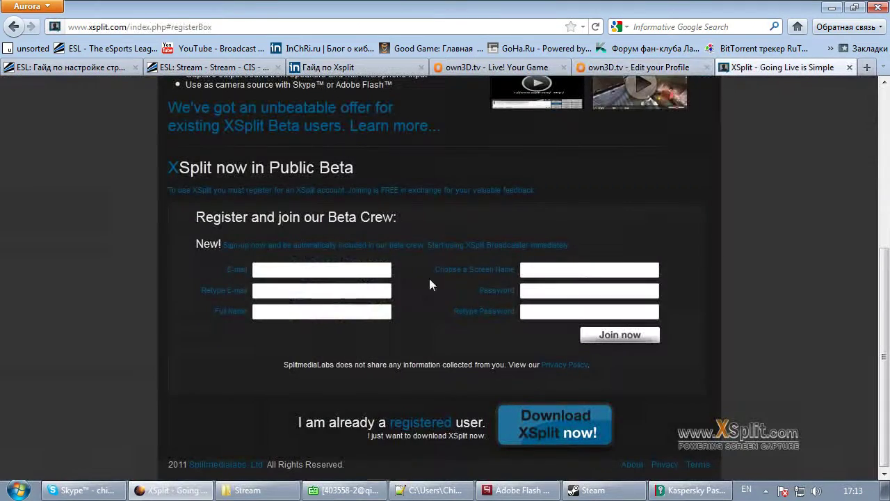
scroll(315, 334, "up", 6)
scroll(251, 285, "down", 6)
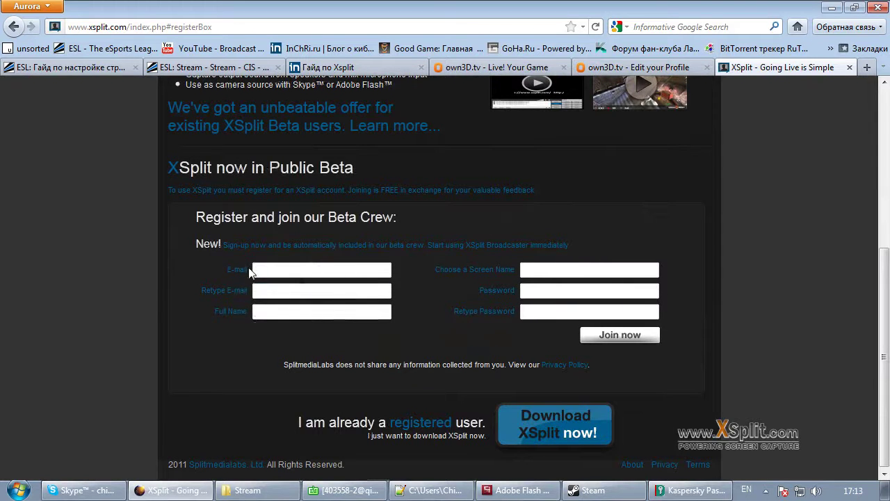
left_click_drag(203, 217, 675, 348)
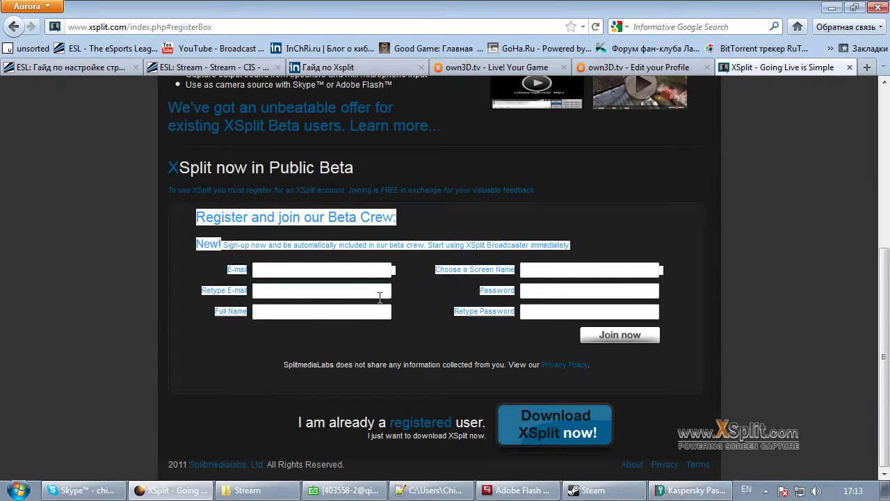
left_click(263, 341)
left_click_drag(204, 285, 242, 314)
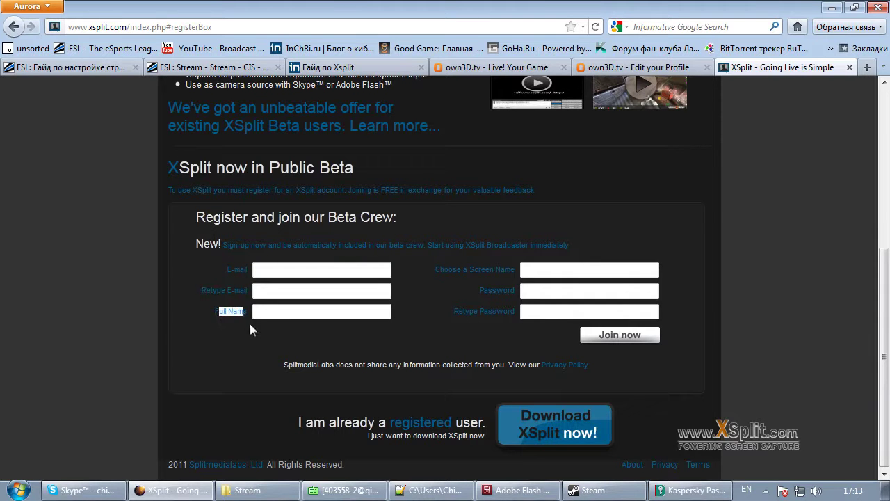
scroll(432, 293, "up", 1)
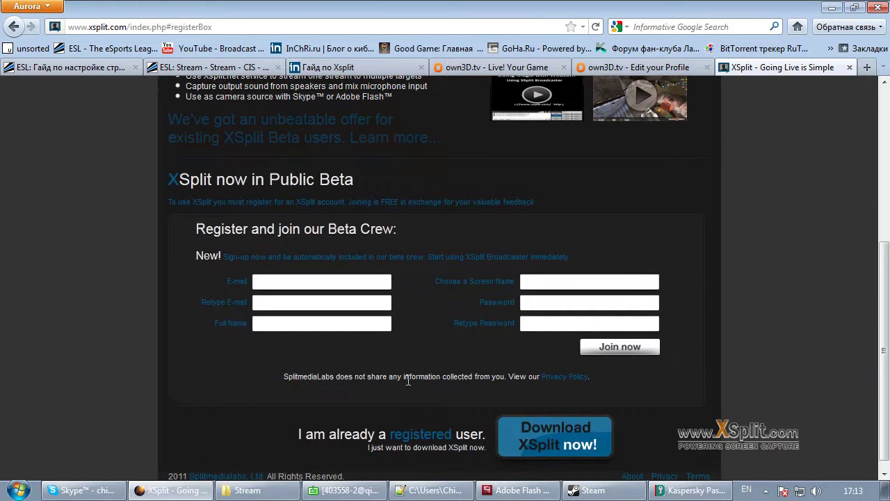
Look over the own3D.tv profile page and the XSplit home page from its header down to the Beta Crew registration form.
left_click(638, 67)
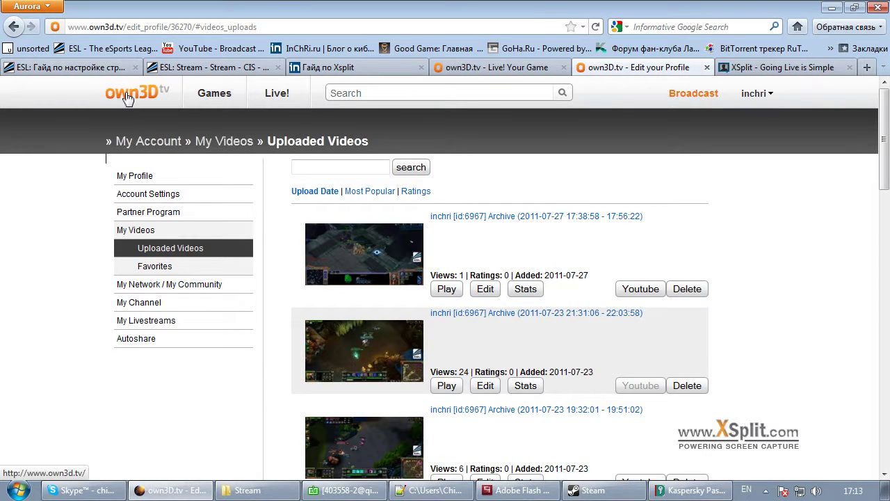
left_click(800, 68)
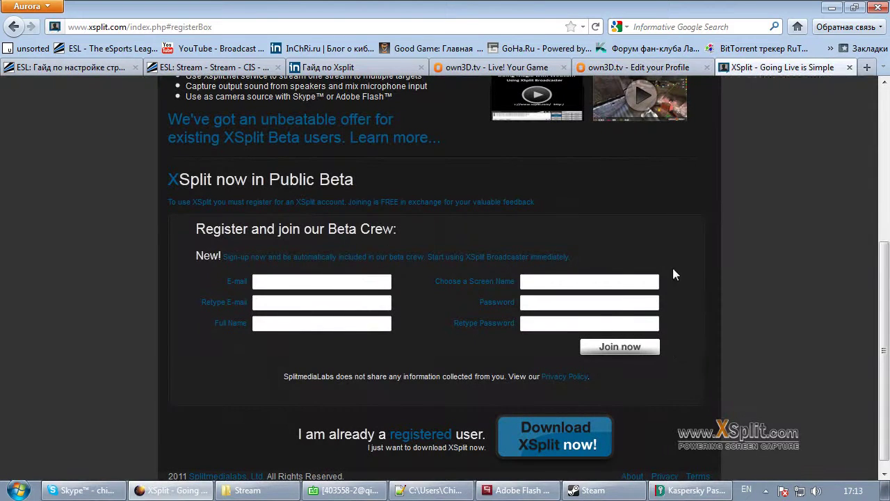
scroll(681, 274, "up", 6)
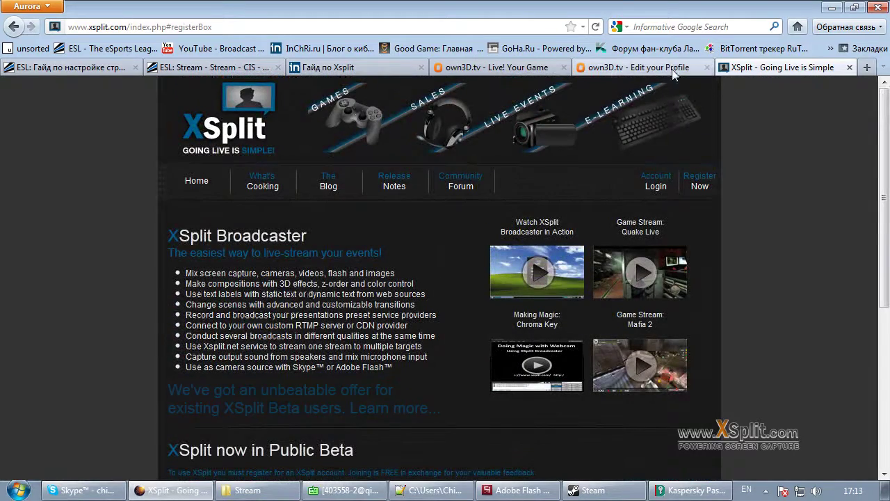
scroll(335, 311, "down", 6)
scroll(337, 310, "down", 1)
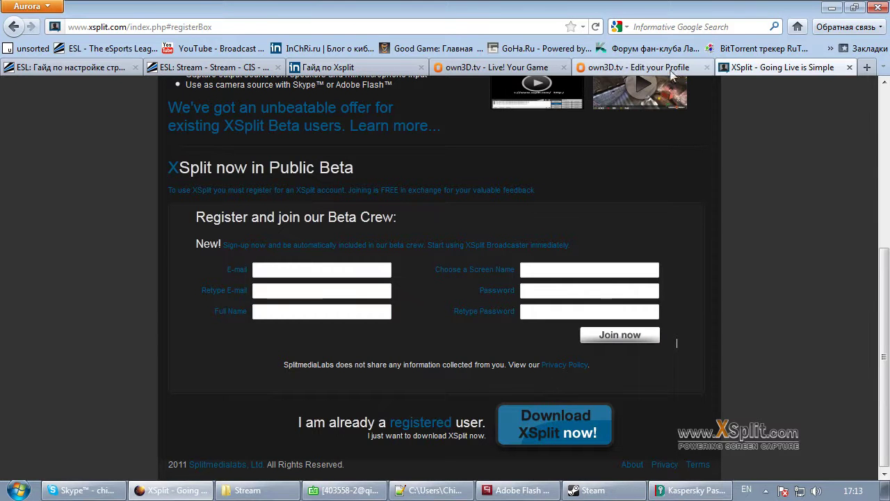
left_click(638, 67)
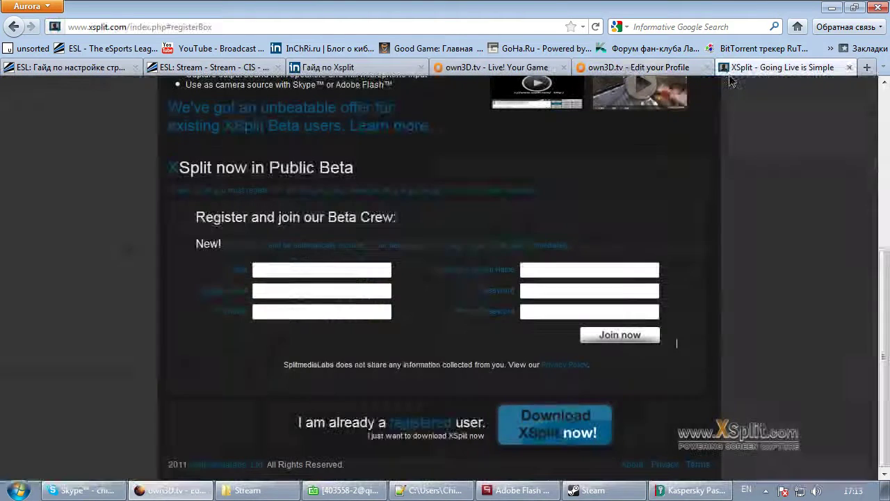
Open the XSplit download page for registered users and highlight its web address.
left_click(782, 66)
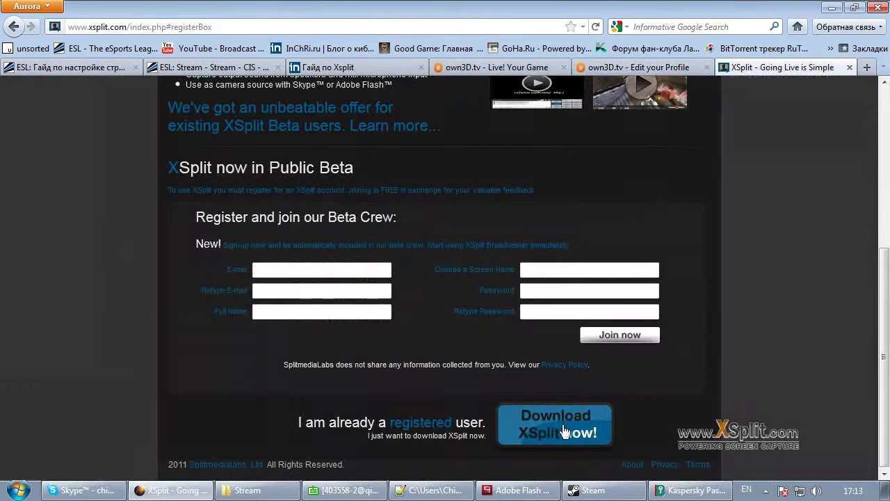
left_click(559, 424)
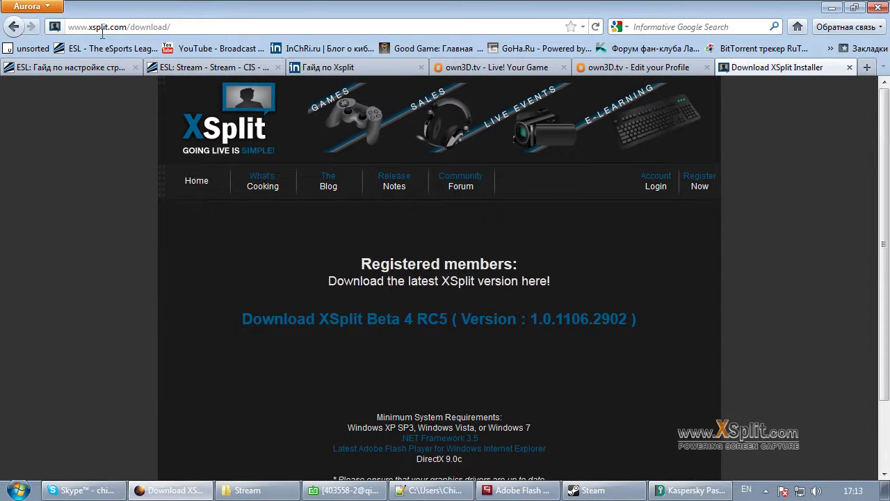
left_click(195, 28)
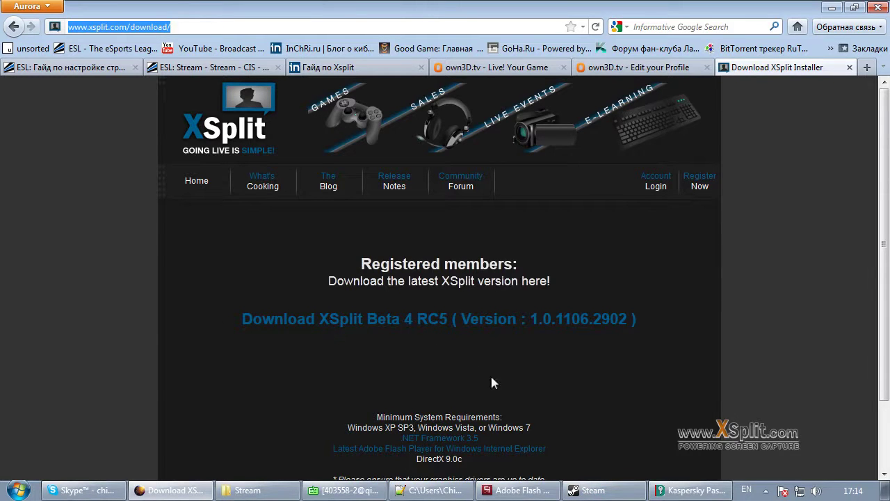
Show the guide plan in Notepad++ and launch XSplit Broadcaster.
left_click(433, 490)
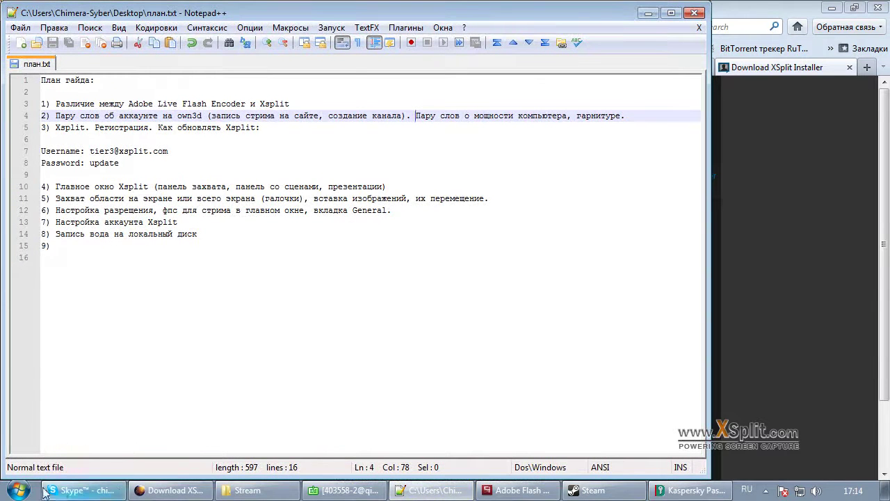
left_click(17, 491)
left_click(77, 202)
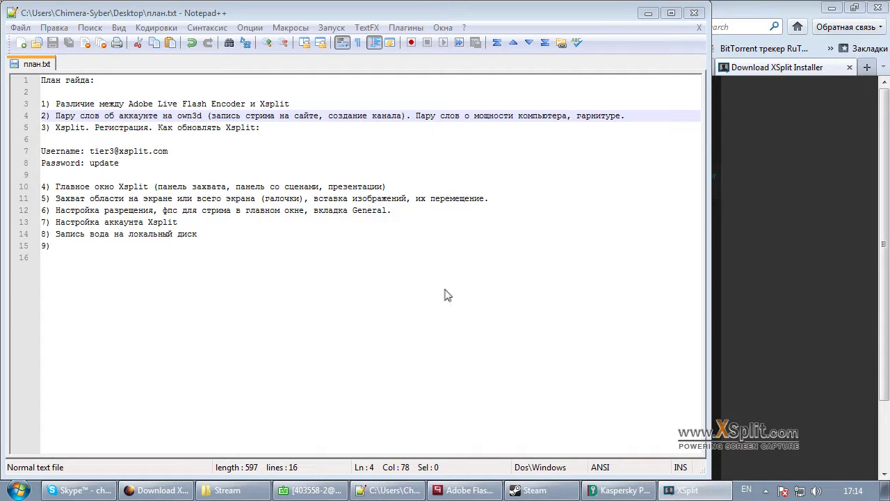
Follow the XSplit Beta 4 RC5 download link in the browser, close the download page and minimise the browser.
left_click(716, 359)
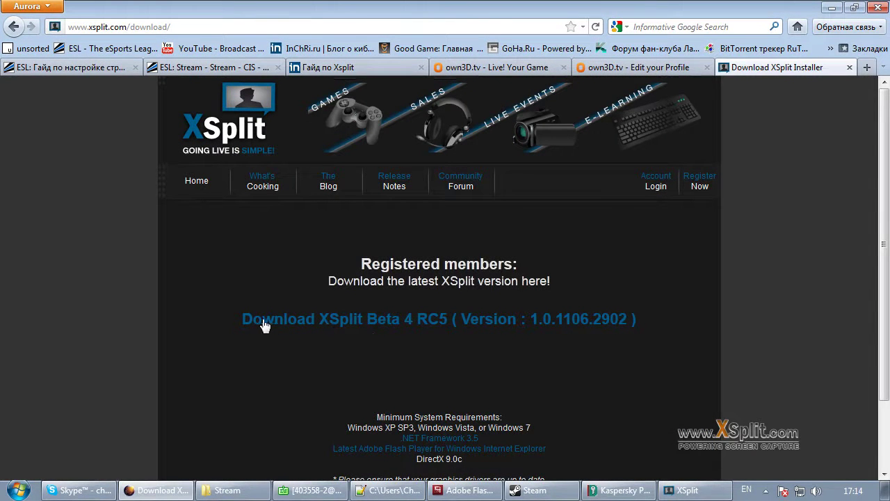
left_click(572, 326)
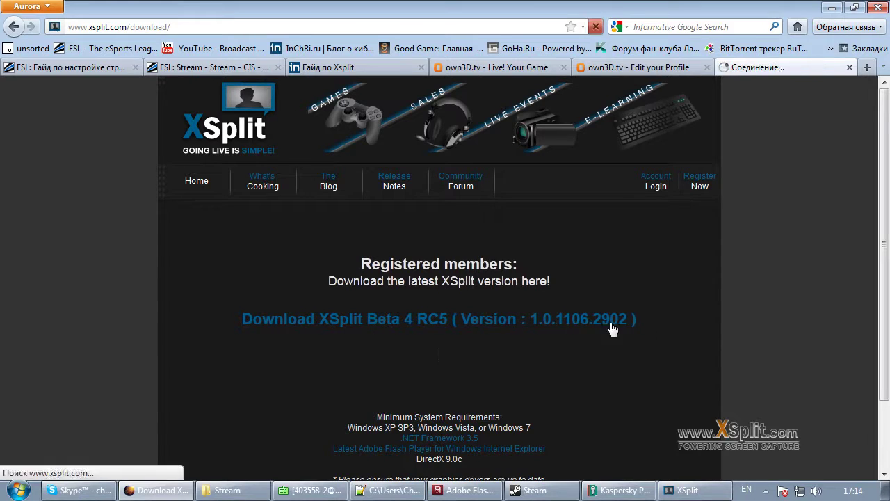
left_click(849, 67)
left_click(832, 7)
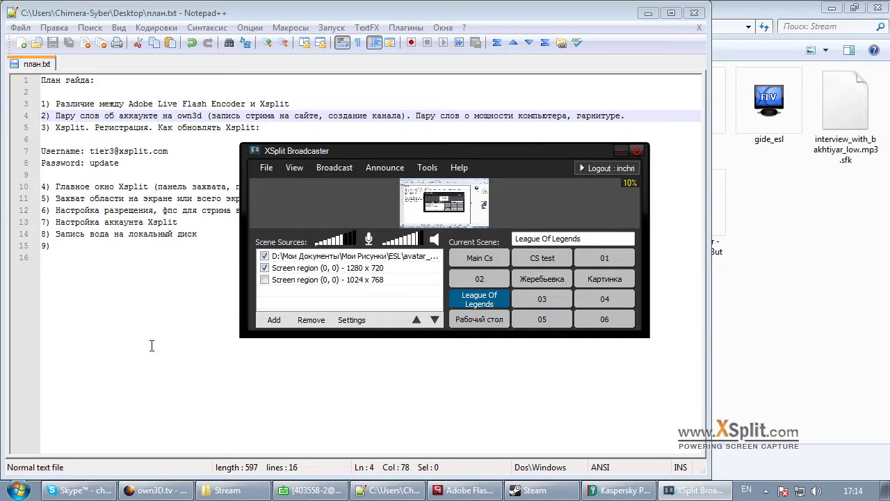
Launch XSplit Broadcaster again and view its interface language choices without changing the language.
left_click(20, 490)
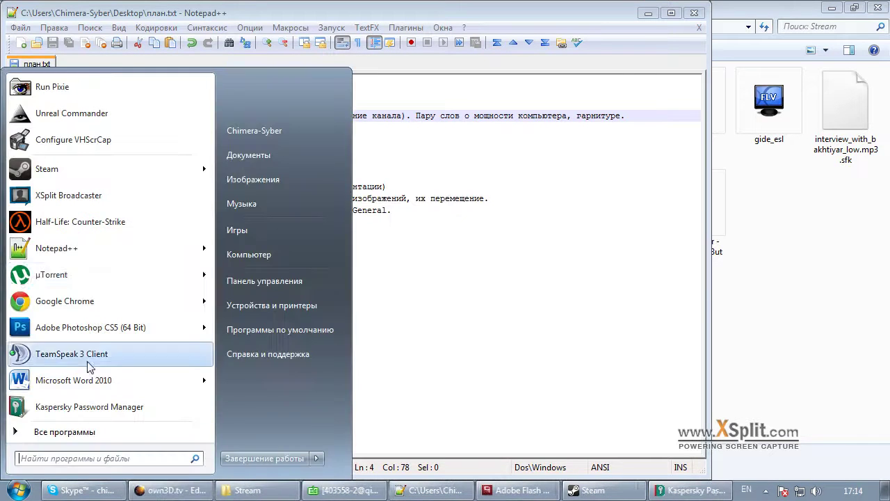
left_click(64, 203)
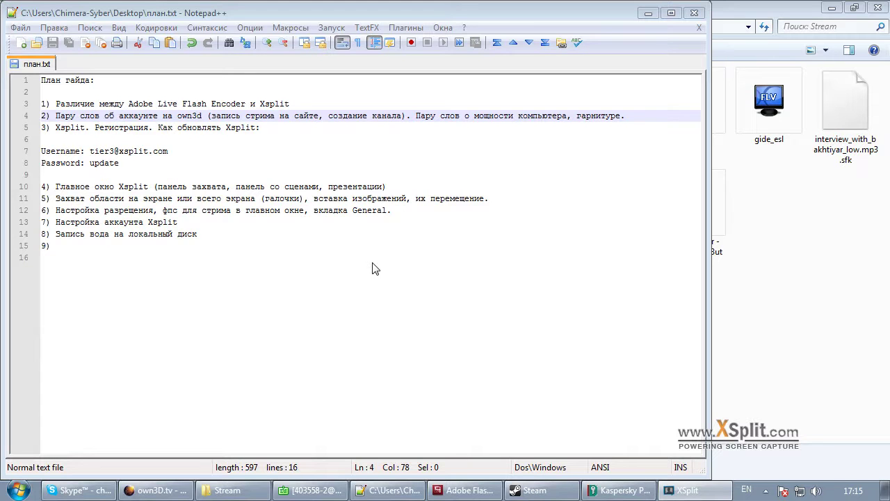
right_click(387, 329)
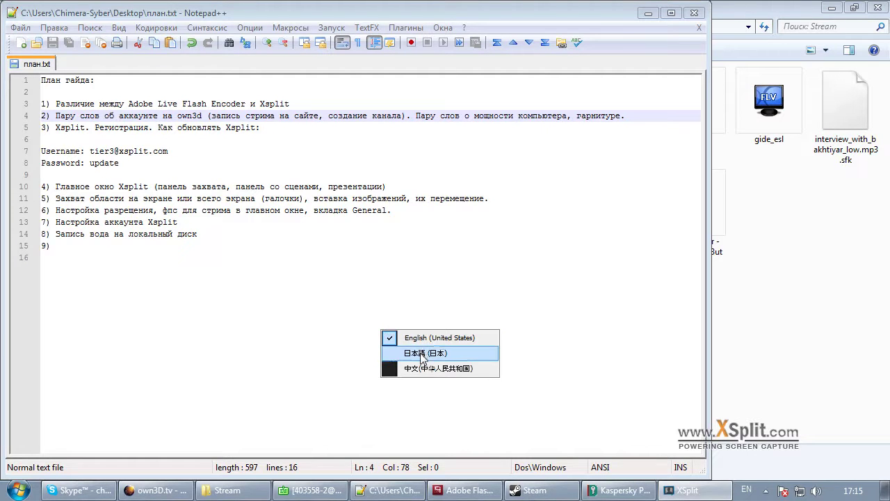
left_click(426, 117)
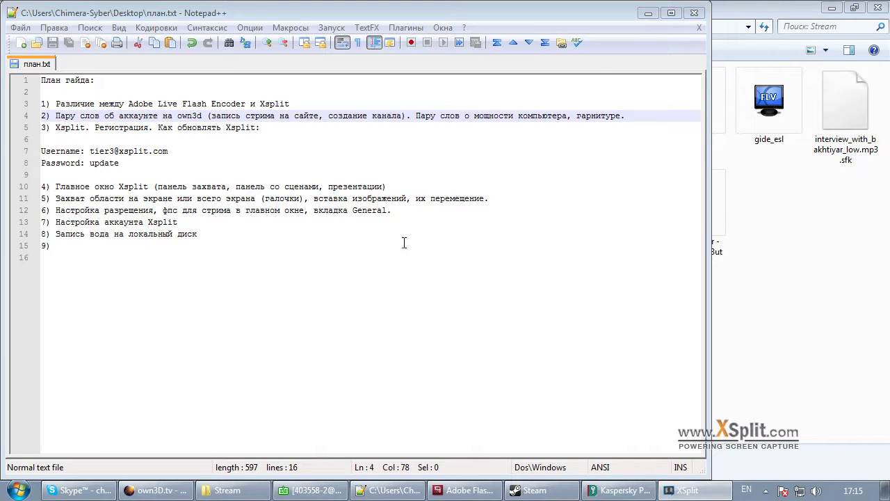
Highlight the update account's username in the guide plan, then clear the selection.
key("alt+shift")
key("Down")
key("Down")
key("Down")
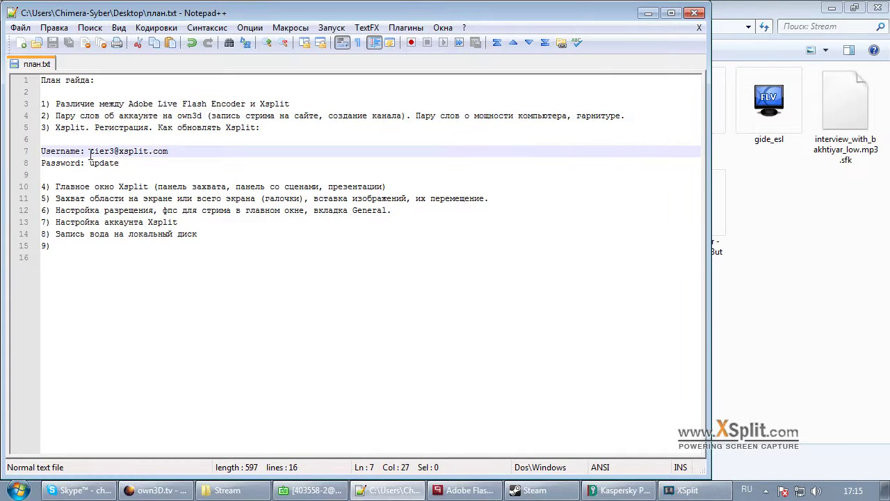
left_click_drag(90, 152, 168, 152)
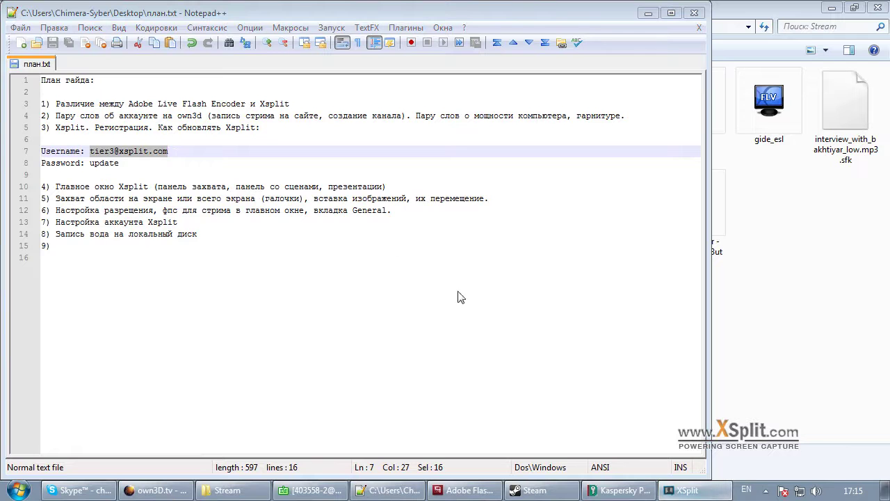
key("alt+shift")
key("alt+shift")
left_click_drag(90, 152, 177, 151)
left_click(176, 152)
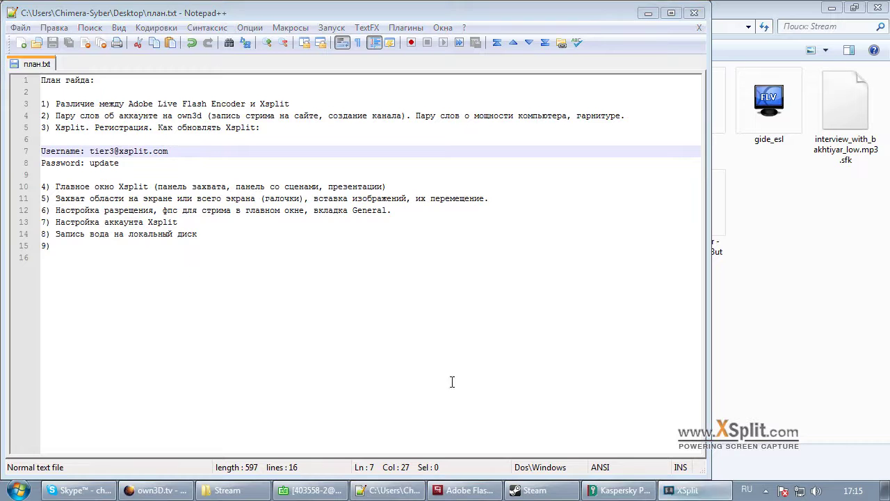
Highlight the update account's password in the guide plan and move on to plan item 4 about the main window.
key("alt+shift")
left_click_drag(89, 164, 119, 164)
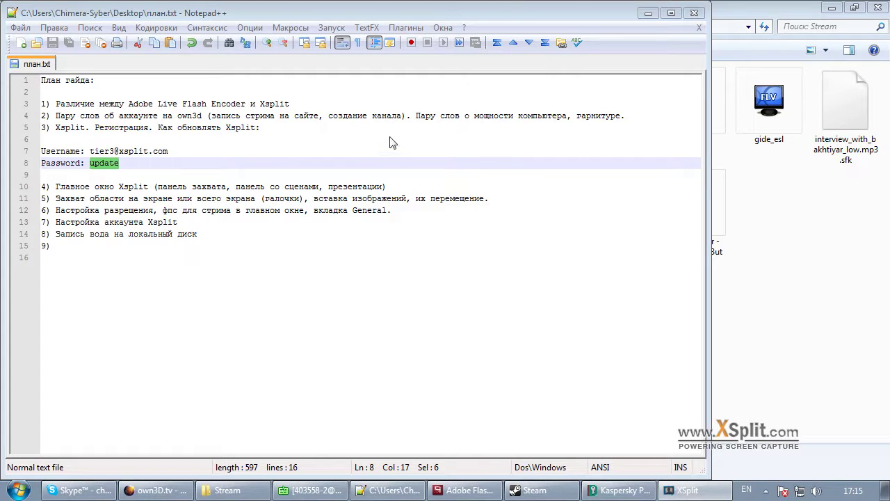
left_click(206, 186)
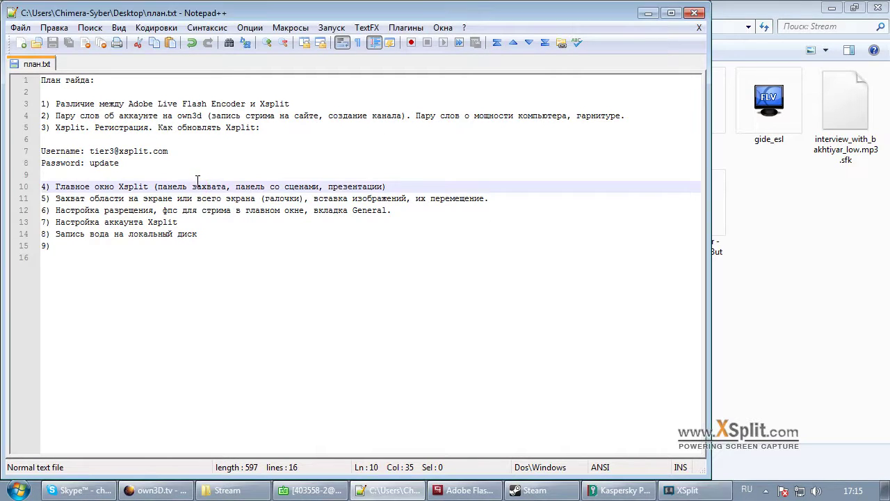
key("alt+shift")
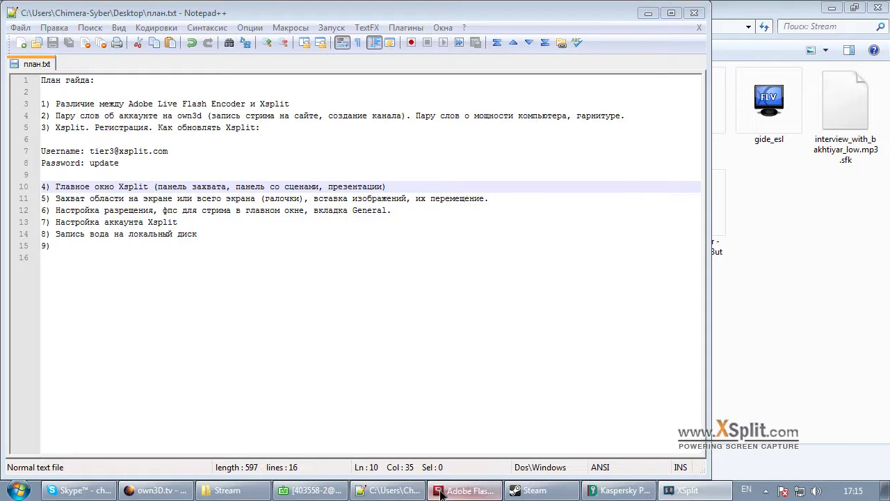
Check the running encoder in Adobe Flash Media Live Encoder and return to the guide plan in Notepad++.
left_click(464, 490)
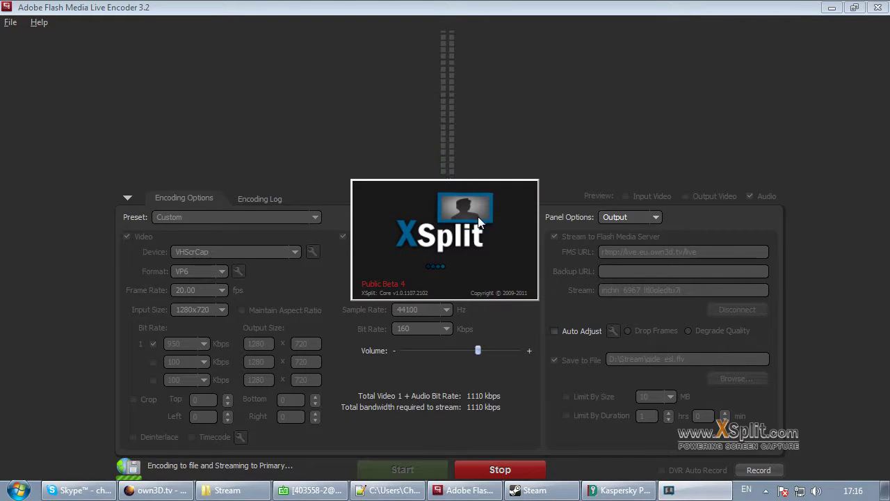
left_click(389, 490)
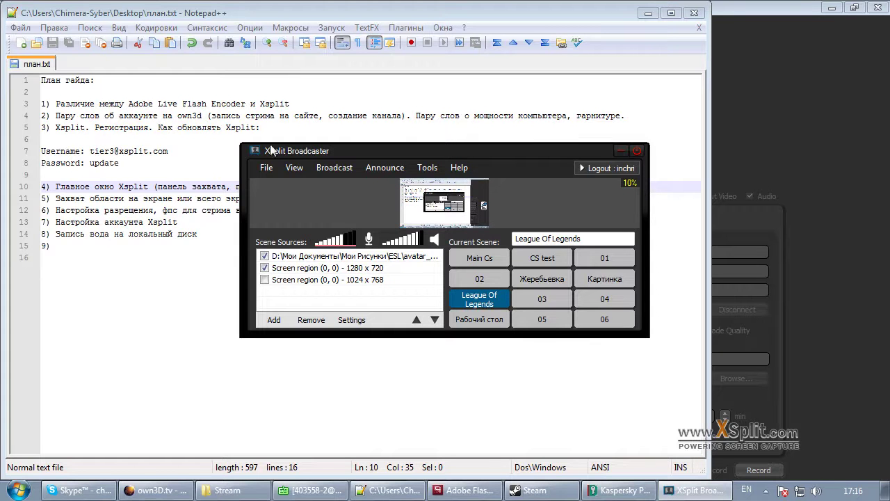
Scale the XSplit Broadcaster viewport to 50% and move the enlarged window slightly aside over the plan.
left_click(295, 168)
mouse_move(326, 233)
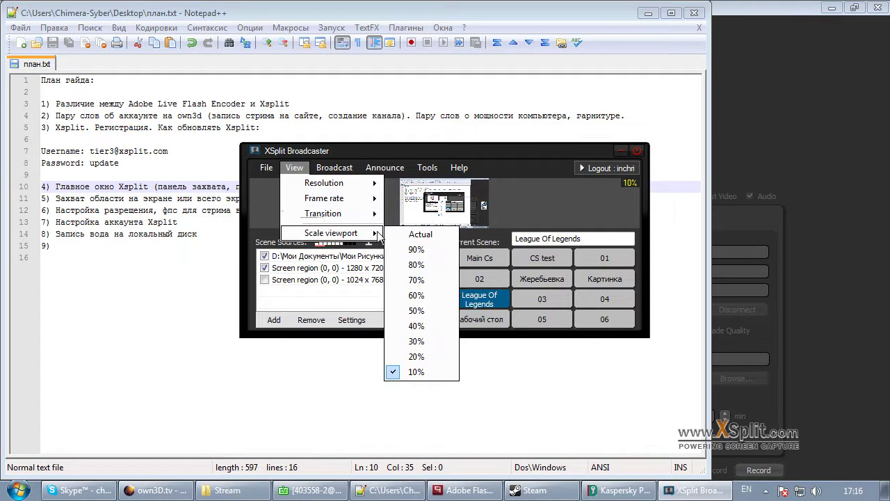
left_click(424, 313)
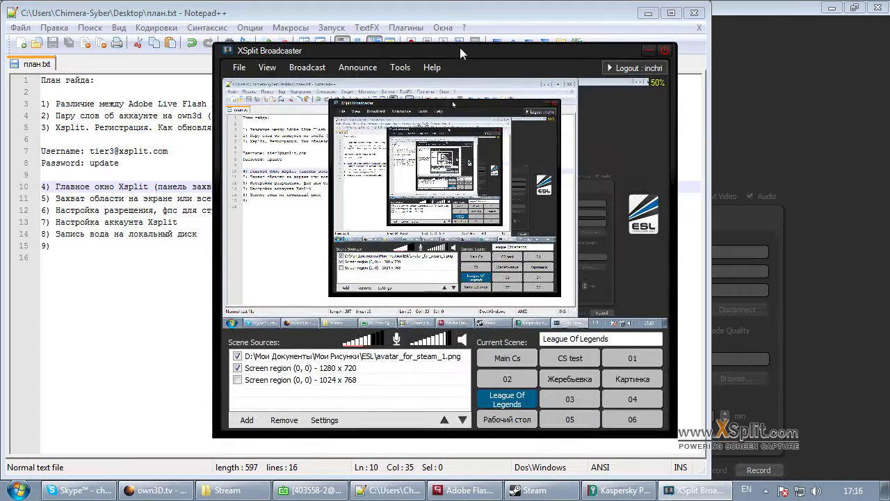
left_click_drag(459, 47, 408, 51)
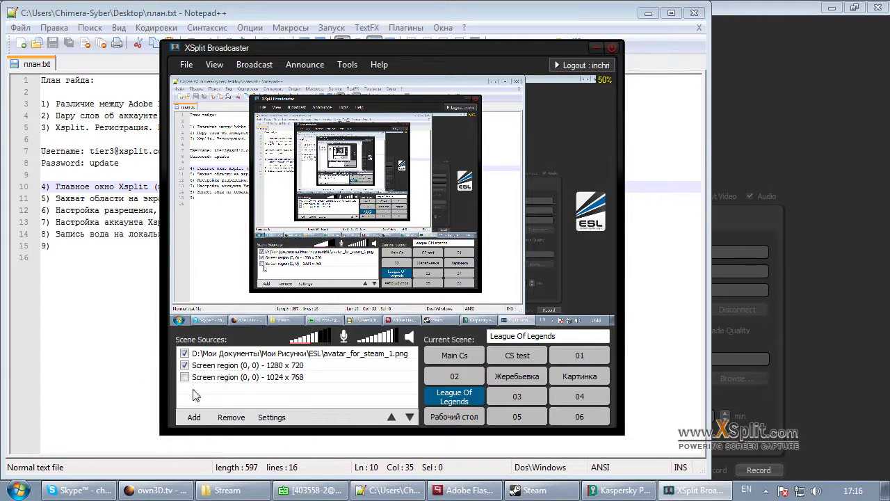
Point out the 1280 x 720 screen region and the image source, show the Картинка scene and return to League Of Legends.
left_click(240, 367)
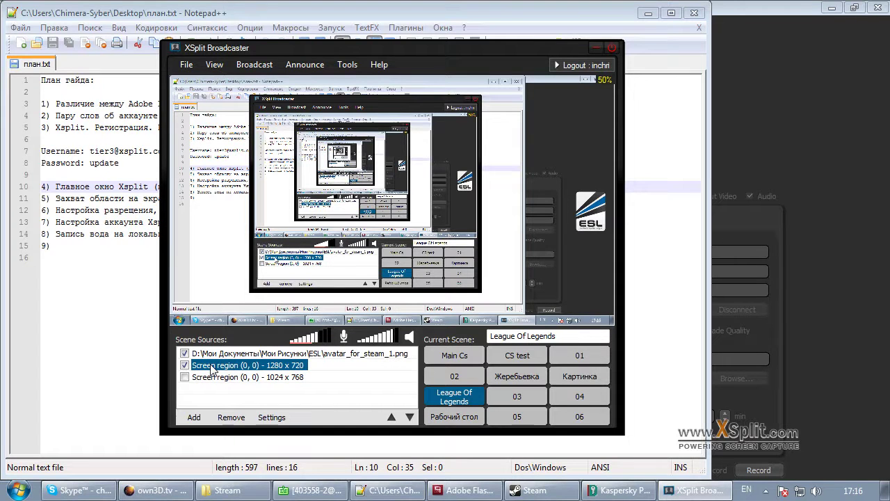
left_click(249, 353)
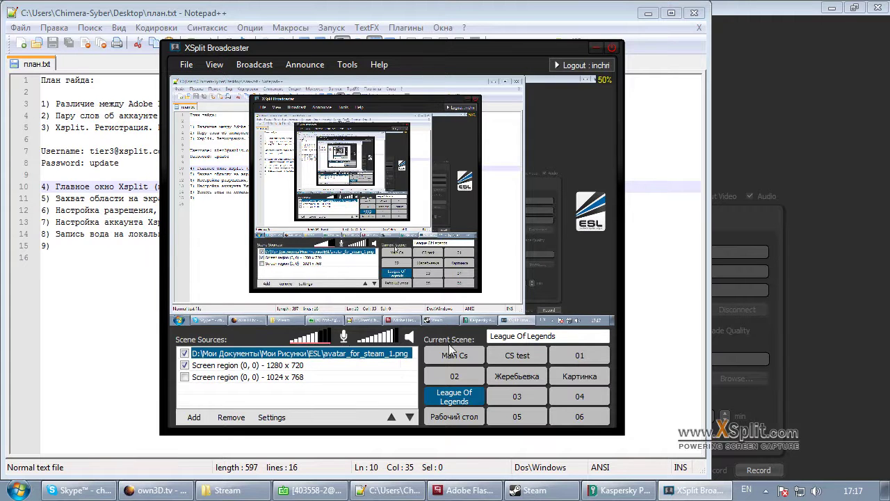
left_click(586, 378)
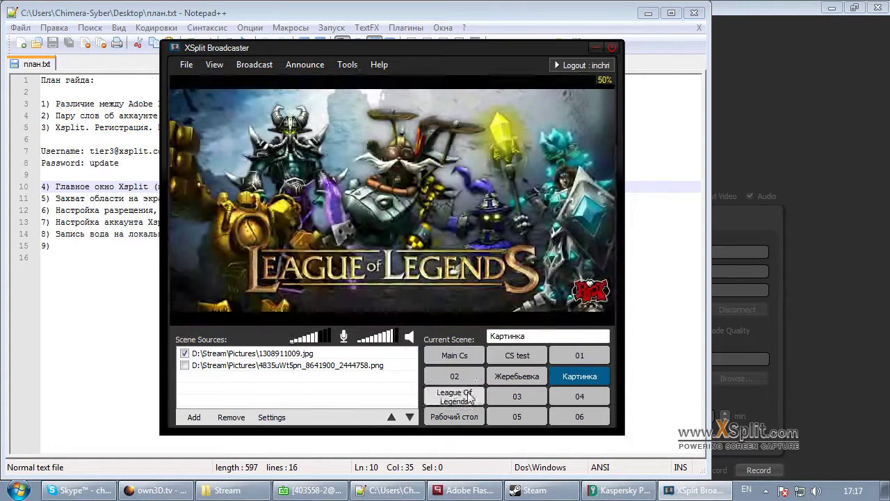
left_click(455, 399)
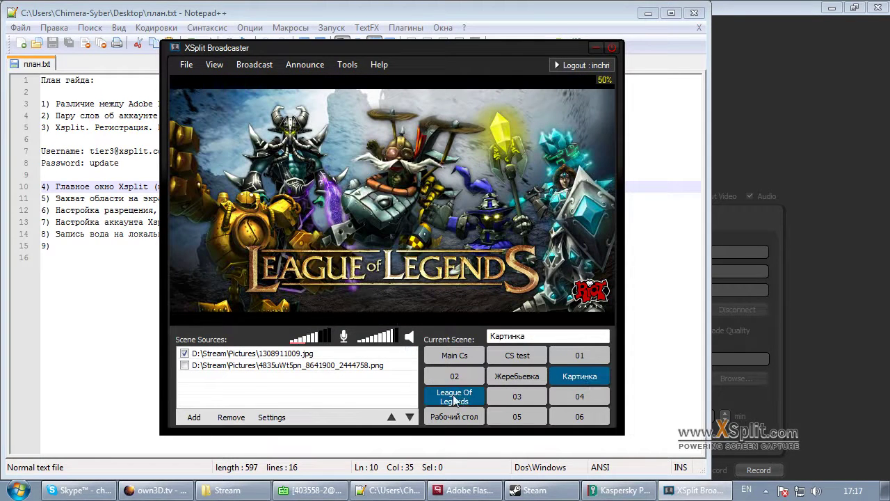
Glance at the guide plan, then look over XSplit Broadcaster's commands for presentations and adding sources.
left_click(158, 298)
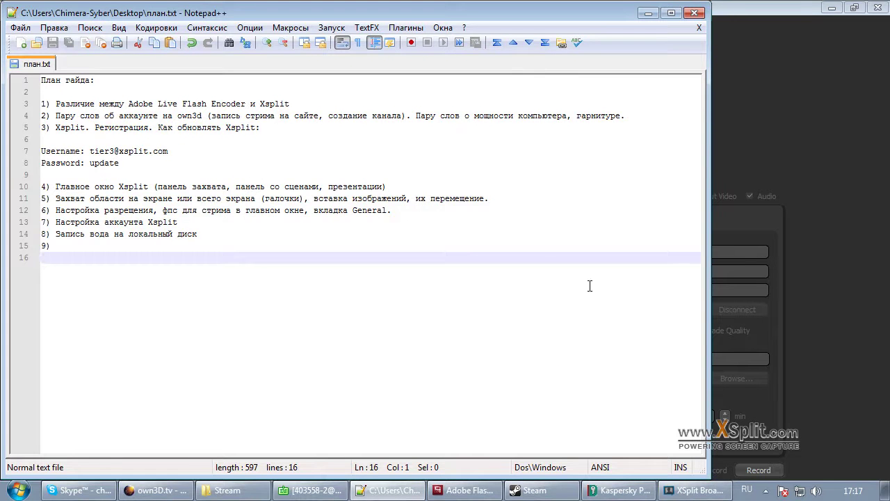
left_click(688, 491)
left_click(185, 67)
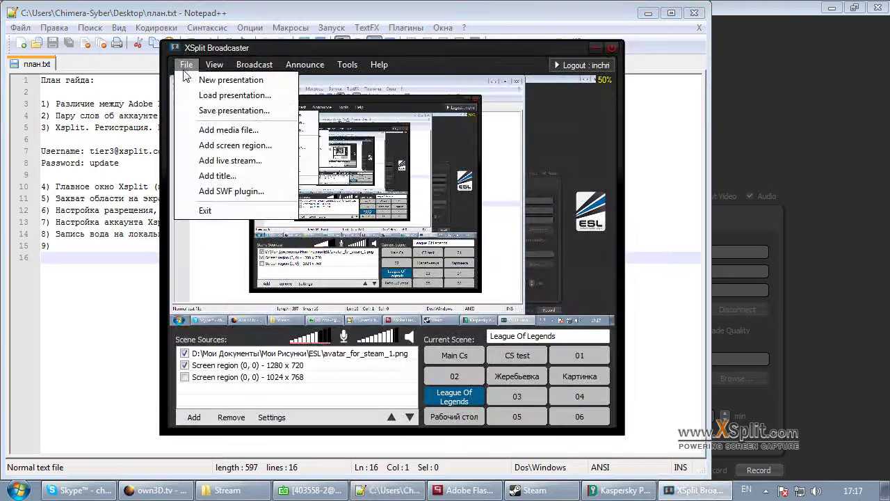
left_click(185, 70)
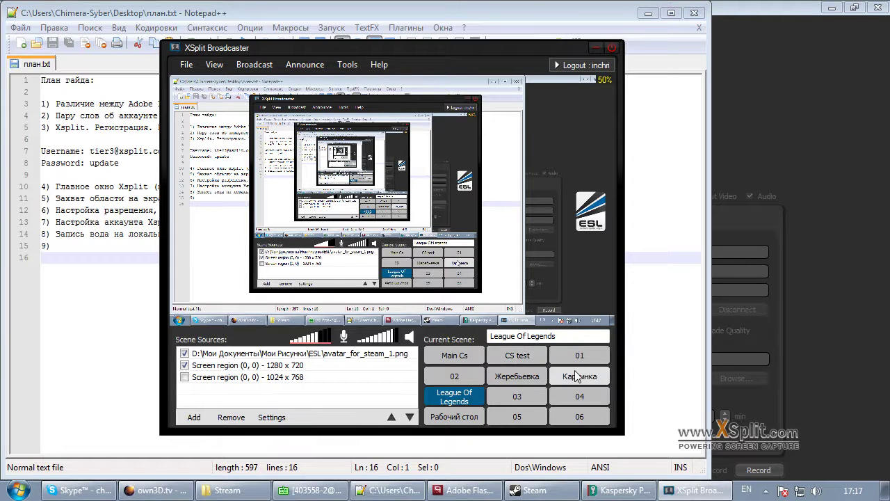
Look over the presentation, source-adding and view commands, and point out the image and 1280 x 720 screen region sources.
left_click(186, 64)
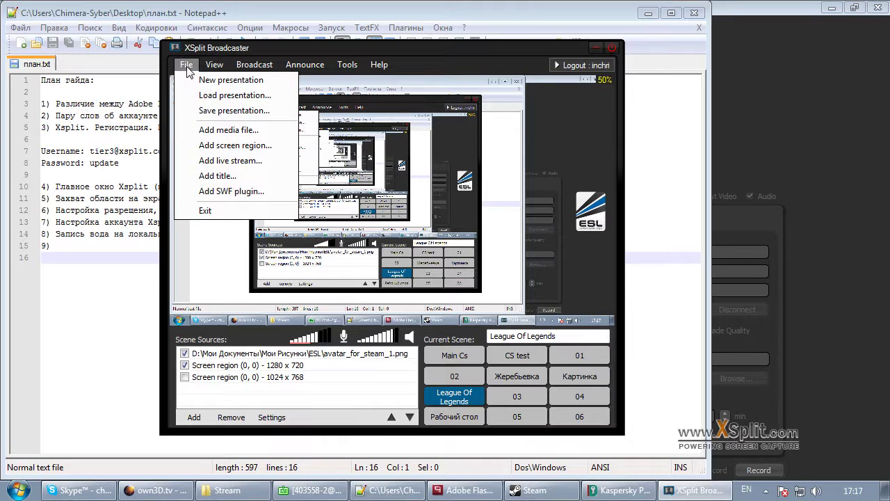
left_click(186, 65)
left_click(214, 64)
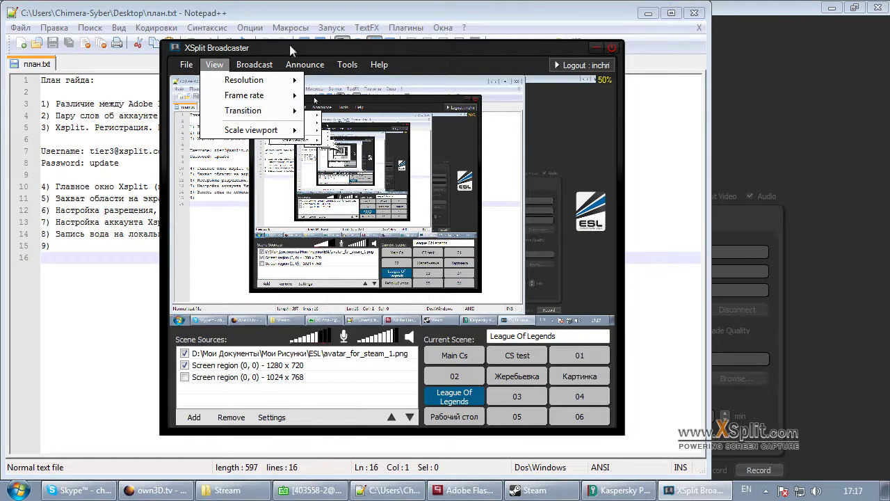
left_click(214, 65)
left_click(295, 354)
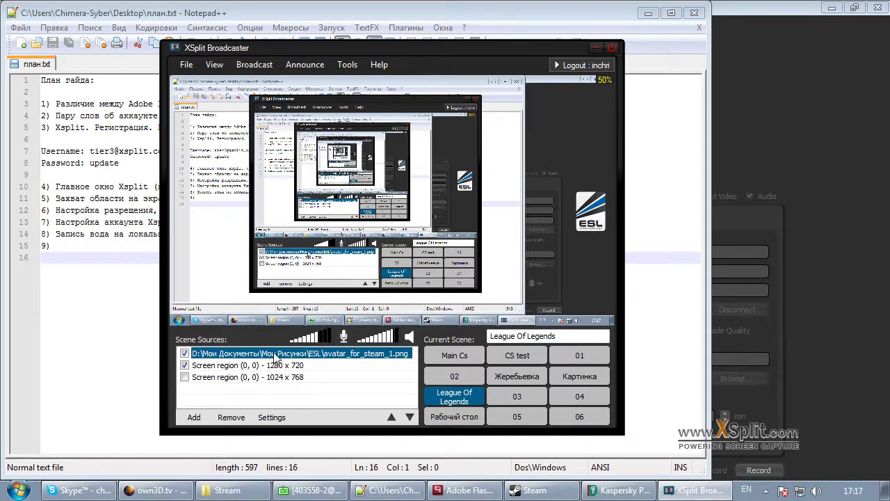
left_click(252, 365)
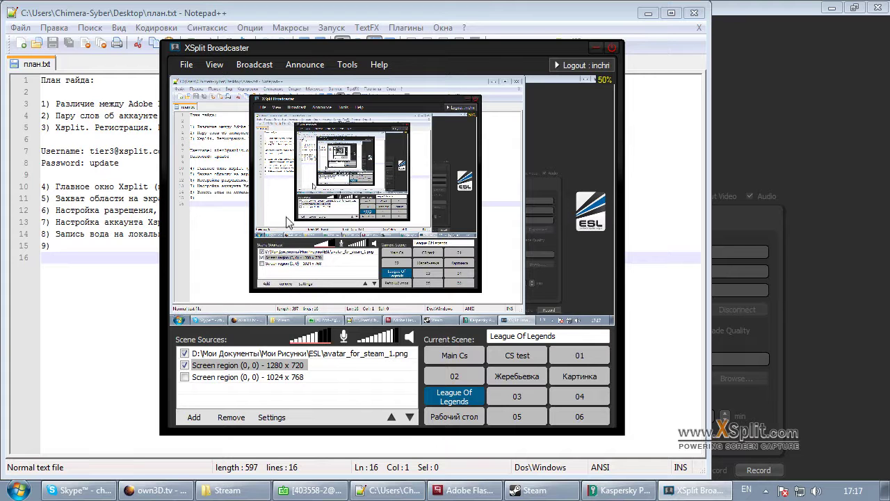
left_click(186, 65)
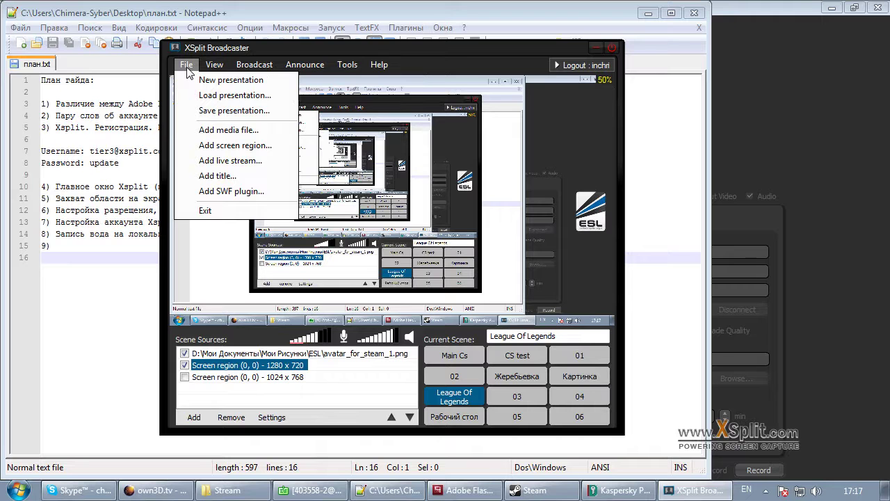
left_click(186, 70)
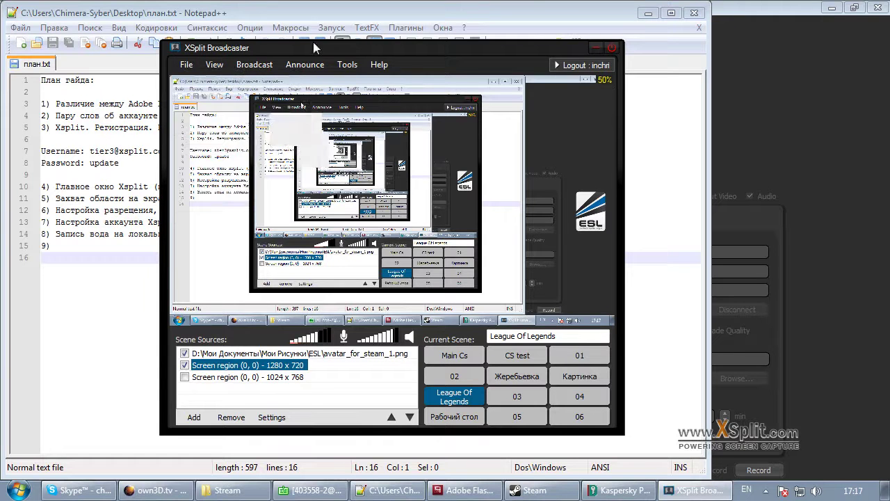
left_click(186, 70)
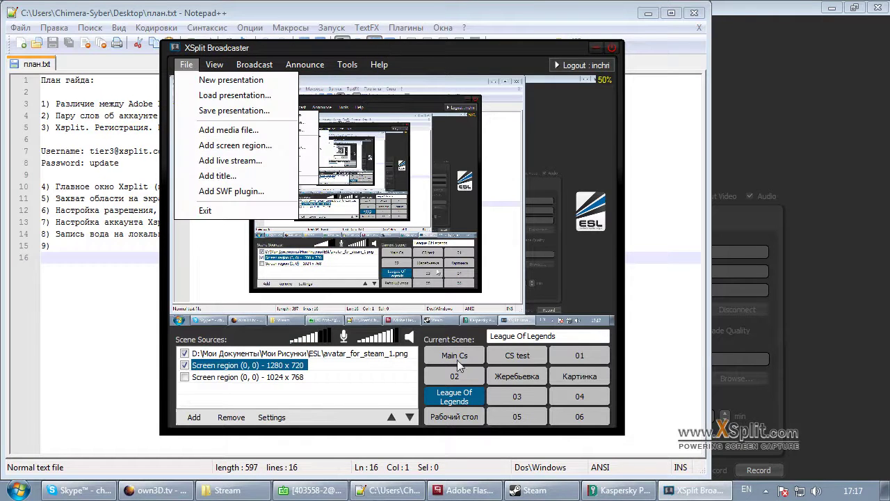
left_click(485, 54)
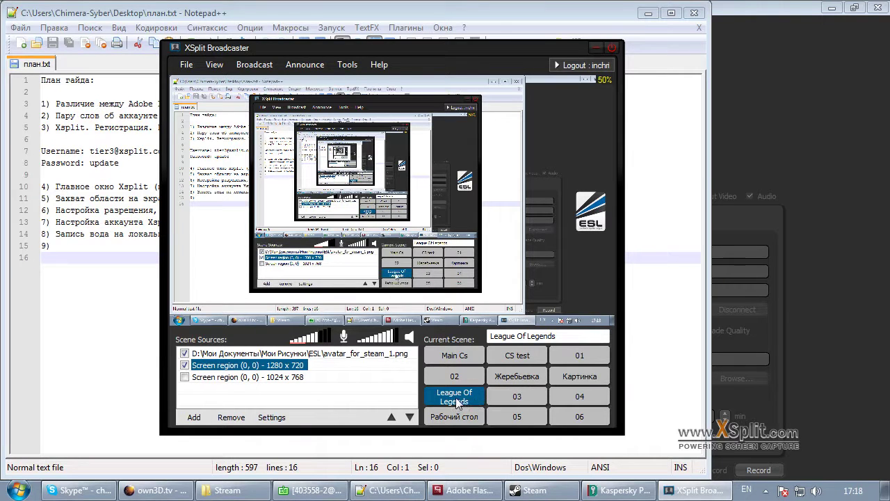
Save the current set of scenes as a Broadcaster presentation named test on the desktop.
left_click(186, 64)
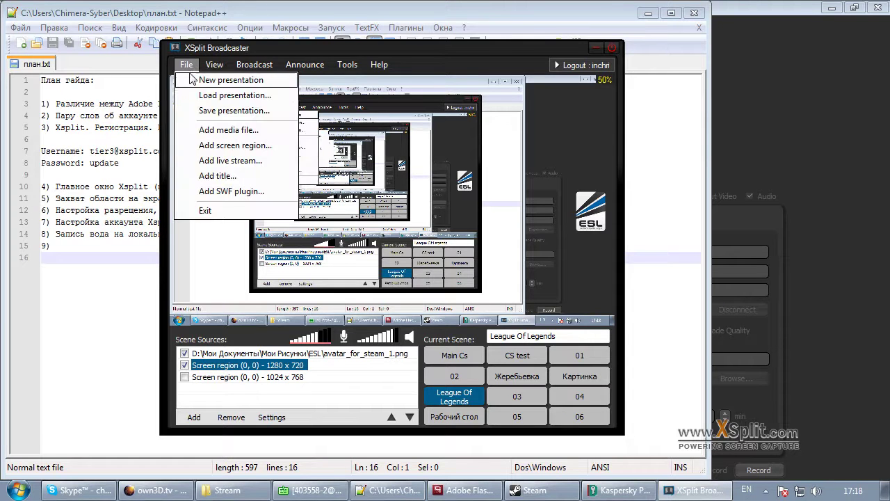
left_click(207, 113)
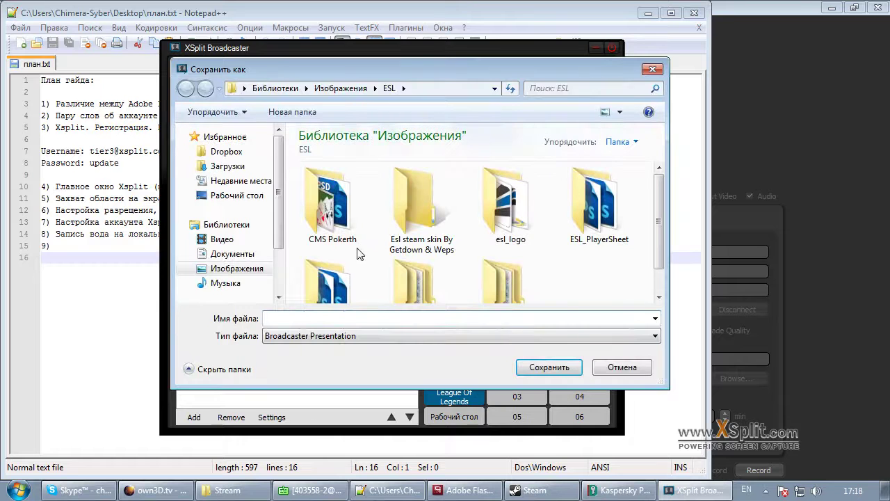
left_click(222, 196)
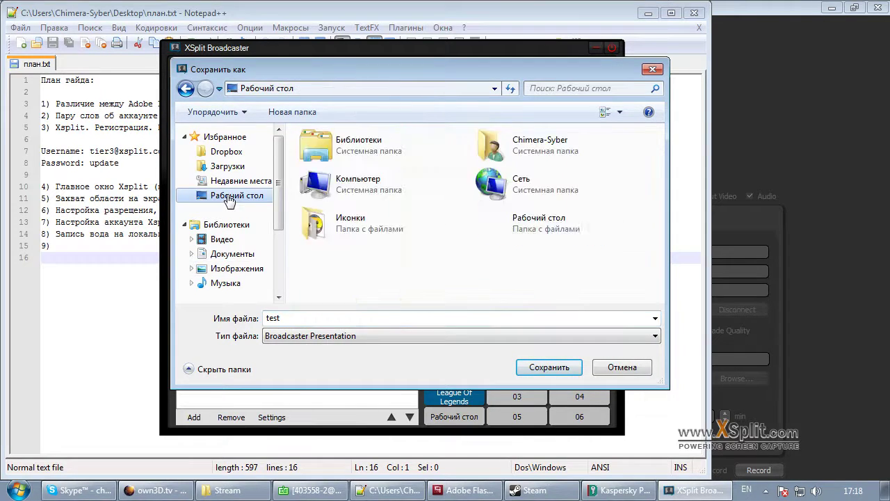
left_click(549, 366)
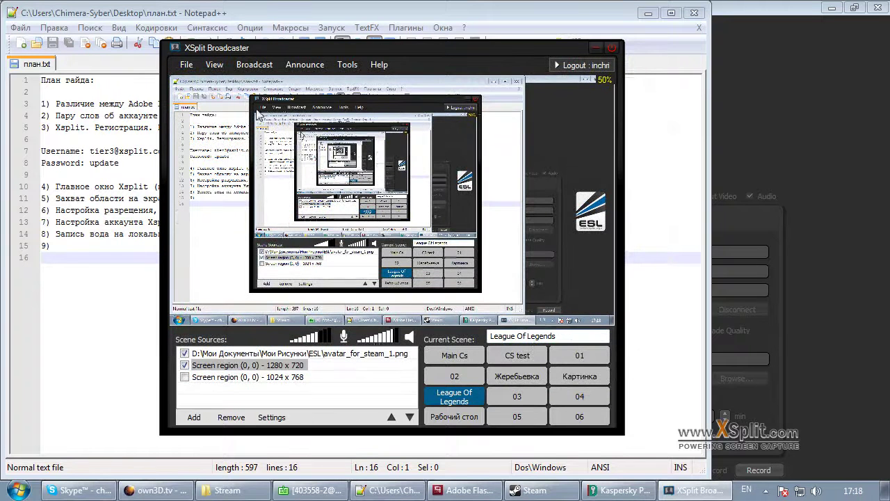
Show where the saved test.BPres presentation can be loaded from the desktop, without loading it.
left_click(188, 65)
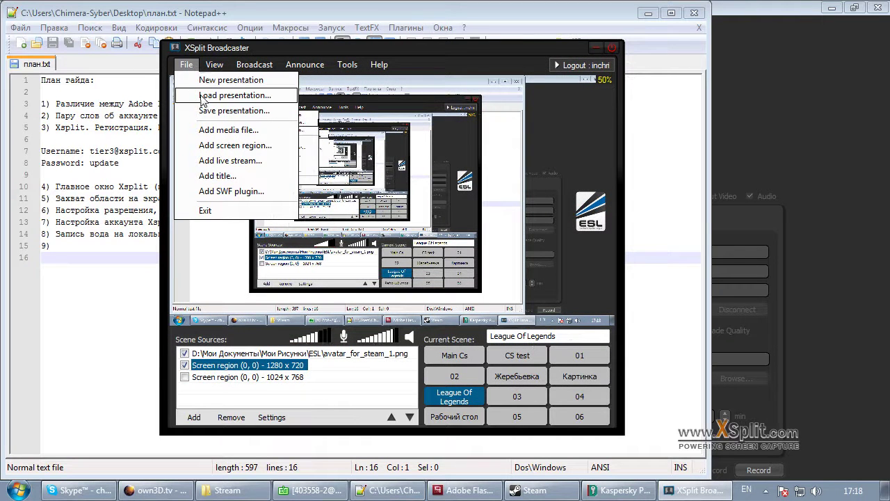
left_click(234, 97)
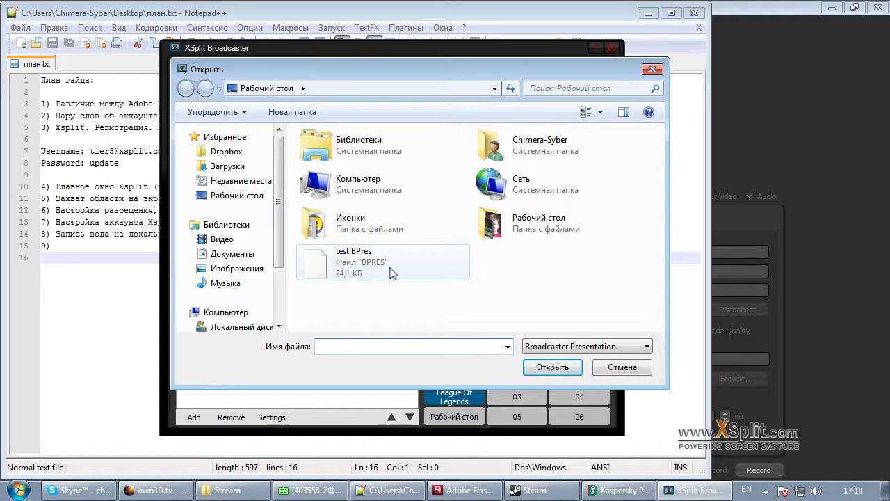
left_click(612, 370)
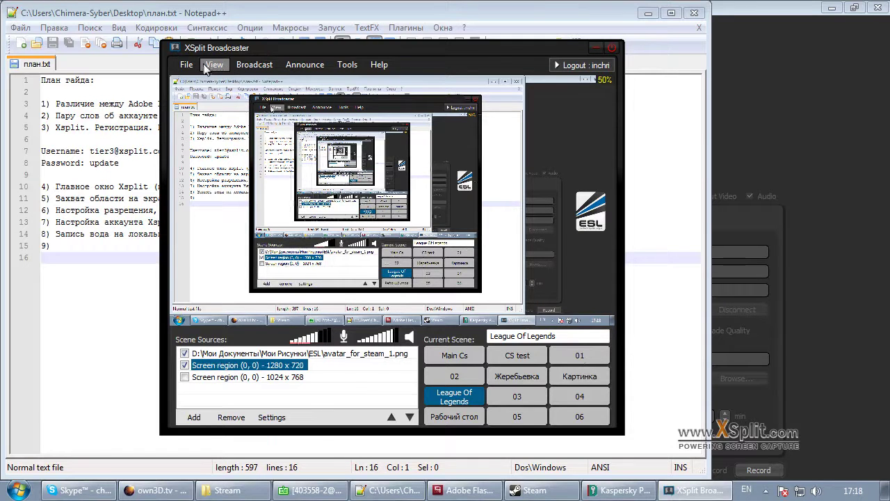
left_click(187, 69)
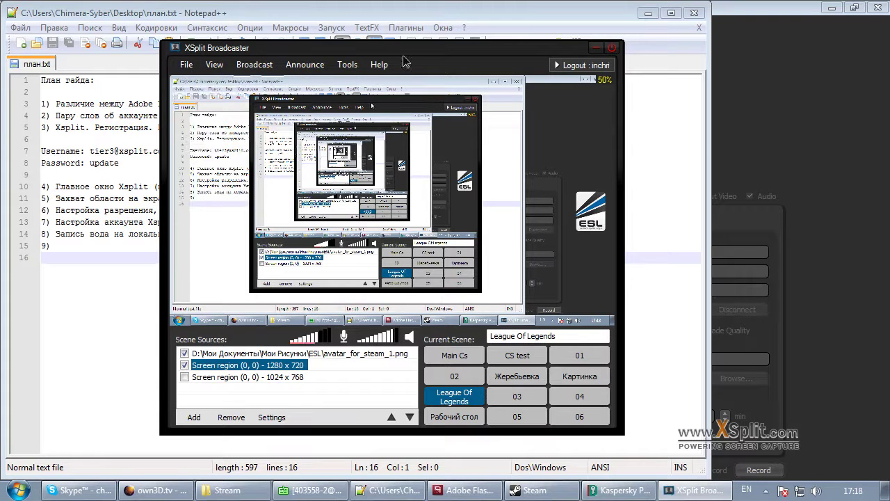
left_click(379, 64)
Check the guide plan in Notepad++, return to XSplit Broadcaster and look at the source types that can be added.
left_click(108, 260)
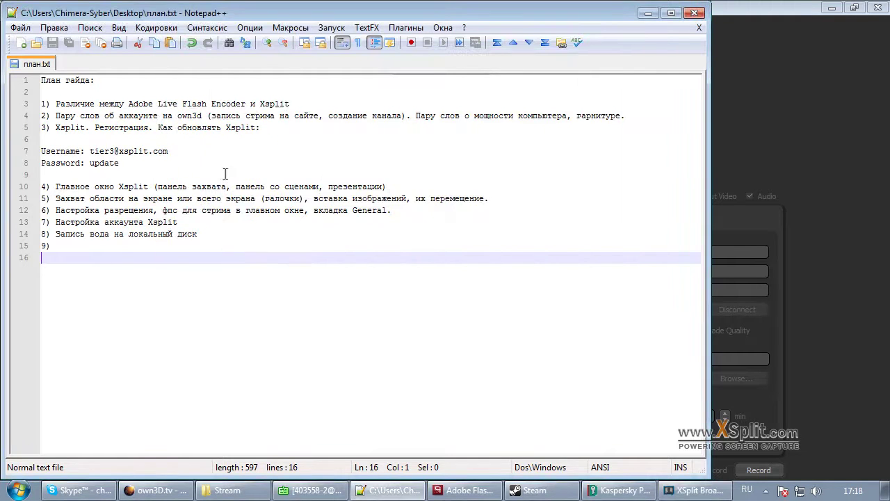
left_click(685, 485)
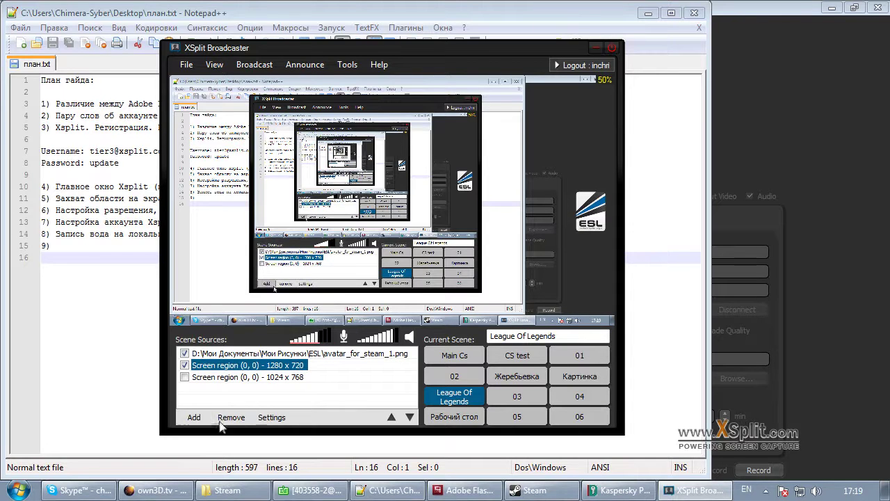
left_click(193, 418)
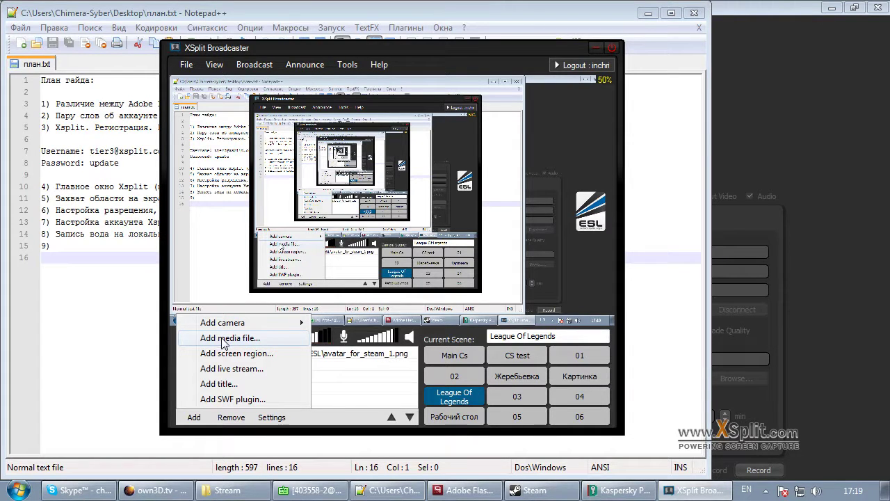
left_click(356, 361)
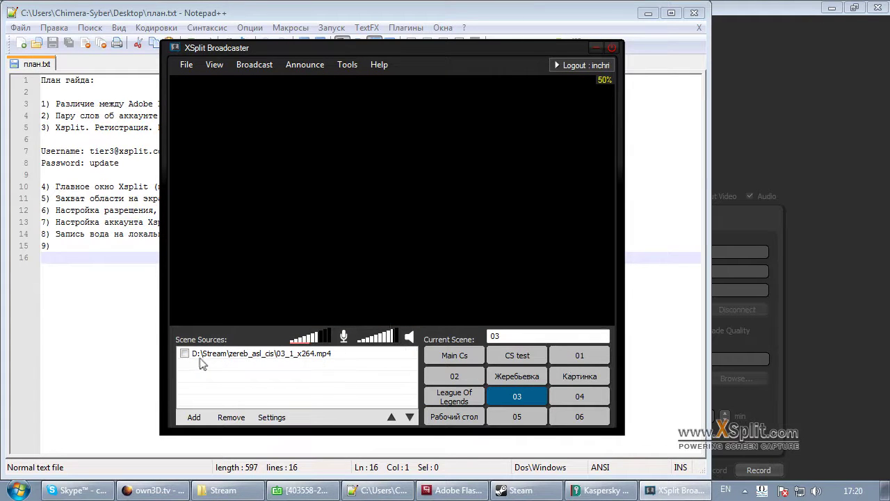
Point out the 03_1_x264.mp4 video source in scene 03 and return to the League Of Legends scene.
left_click(200, 363)
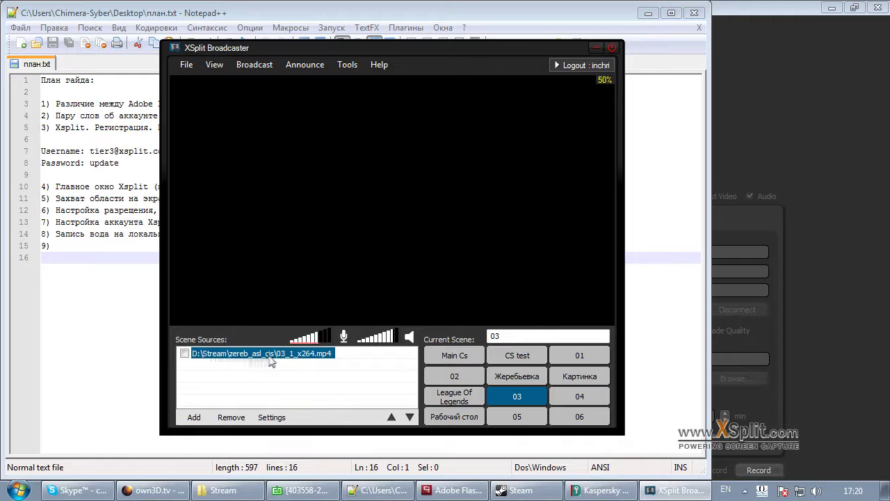
left_click_drag(306, 359, 324, 360)
left_click(454, 397)
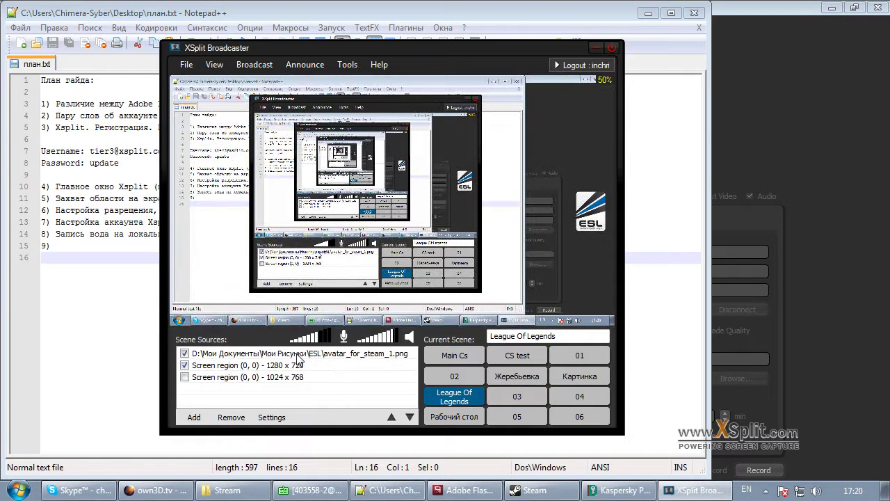
Start adding a media file to the League Of Legends scene and browse D:\Stream\Pictures for an image.
left_click(198, 418)
left_click(254, 340)
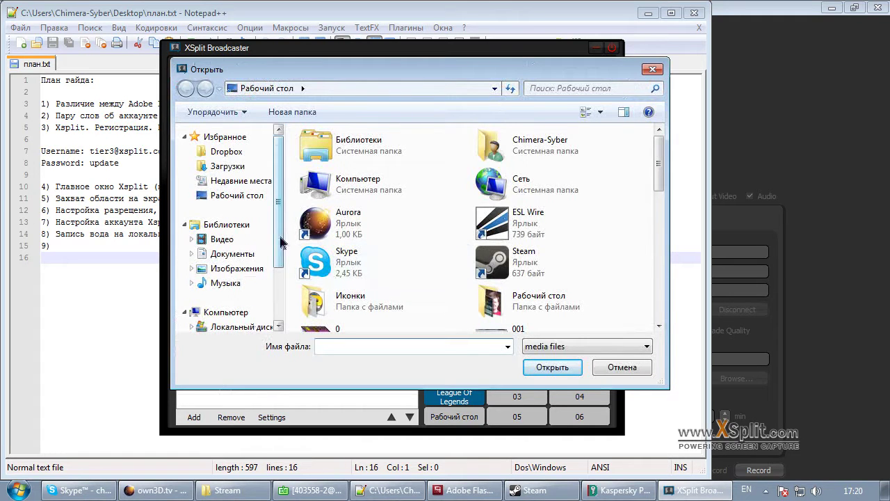
left_click_drag(280, 239, 250, 281)
left_click(235, 262)
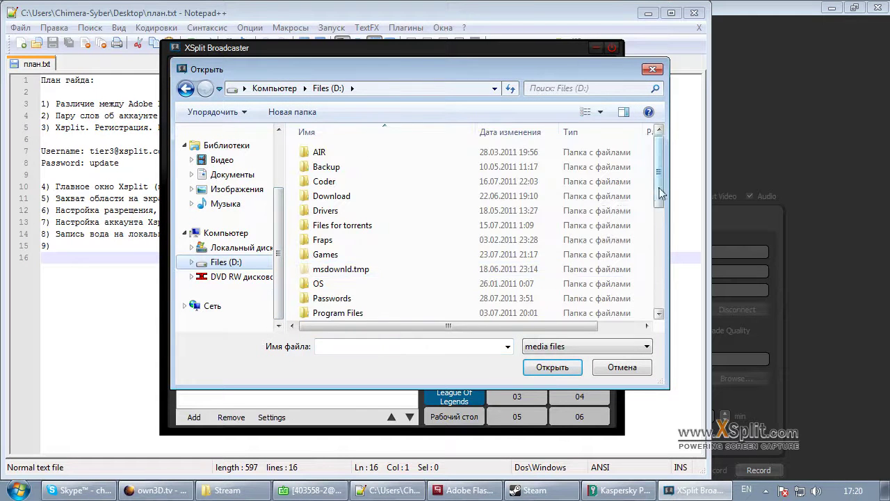
left_click_drag(661, 189, 660, 273)
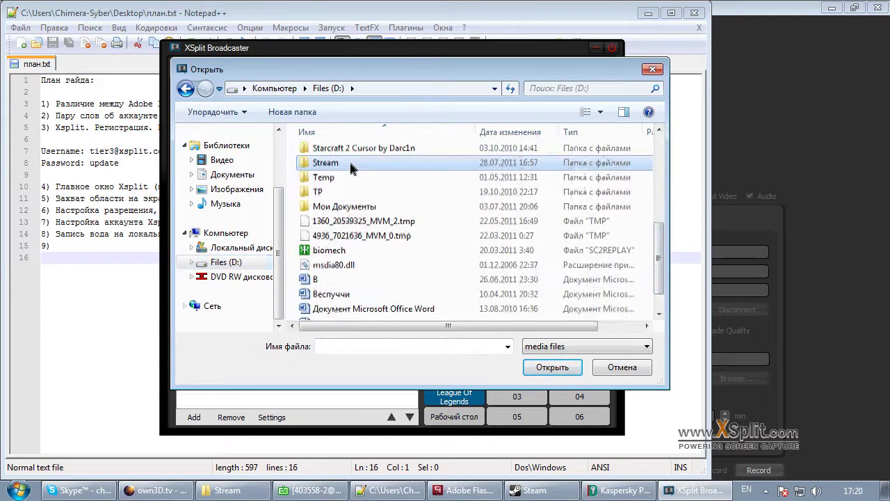
double_click(415, 167)
double_click(510, 167)
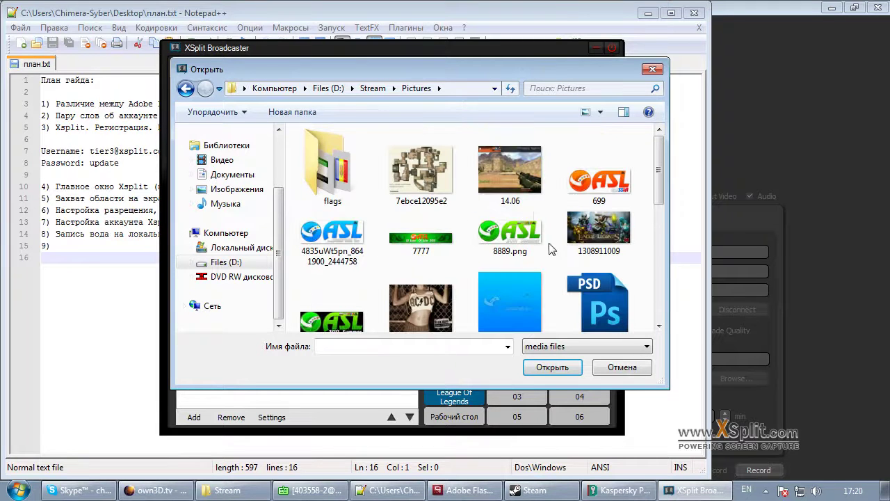
scroll(440, 266, "down", 10)
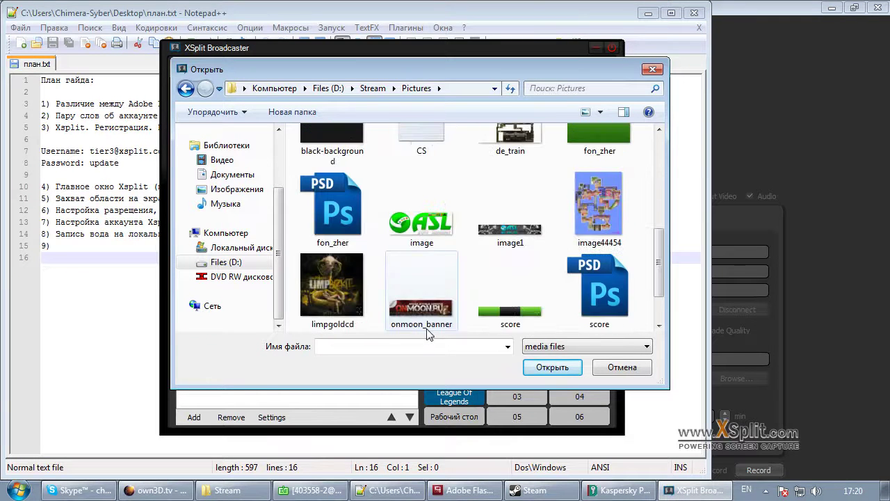
left_click(235, 262)
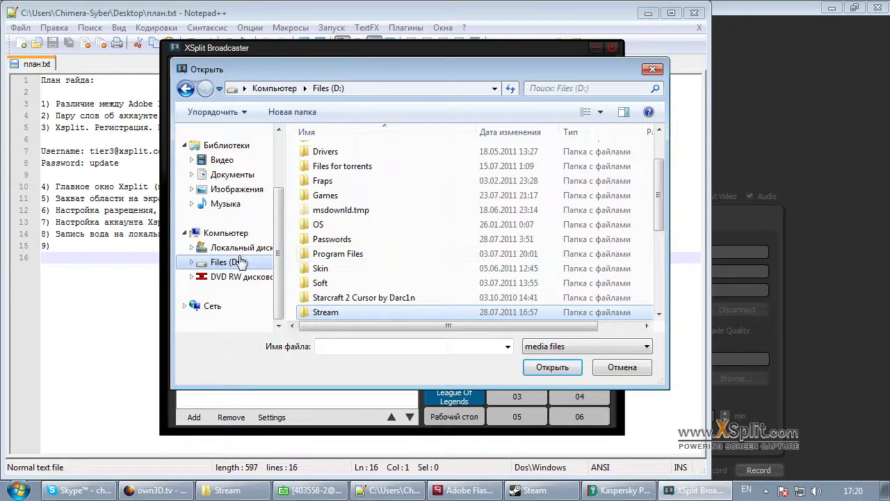
Add the image 4288390_medium from the ESL folder of the pictures library as a source.
left_click(237, 189)
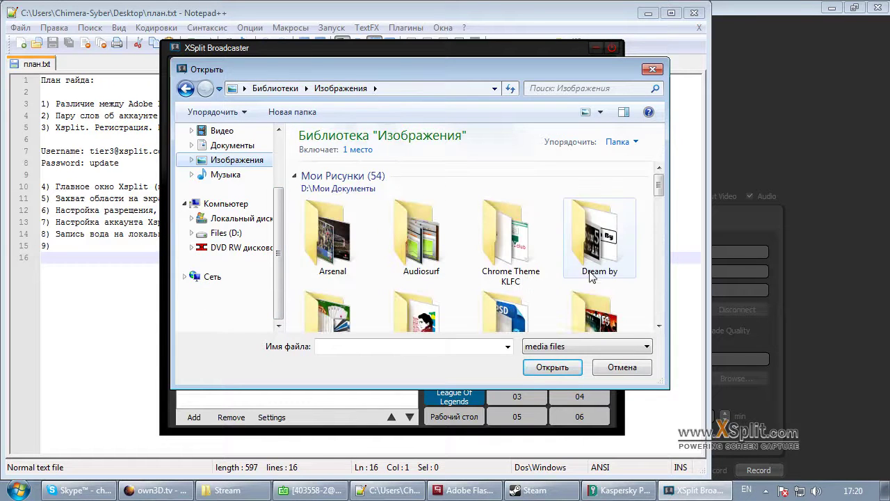
left_click_drag(658, 185, 658, 220)
double_click(357, 222)
left_click(354, 264)
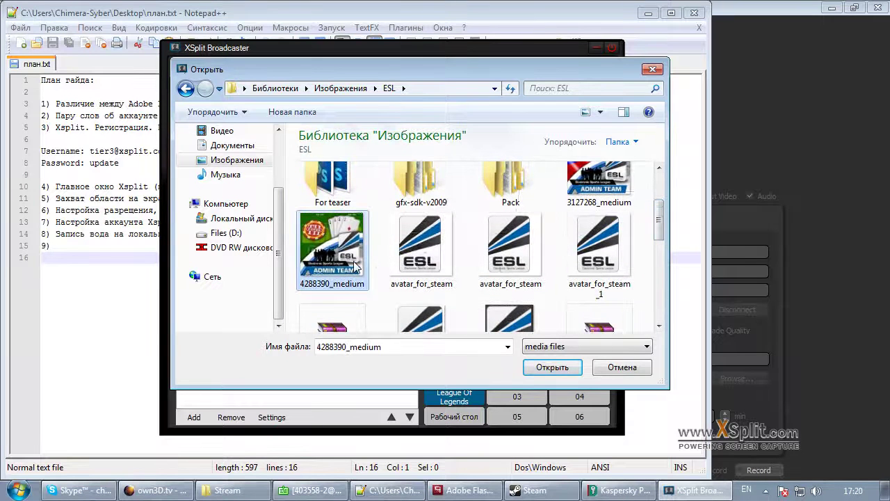
left_click(571, 372)
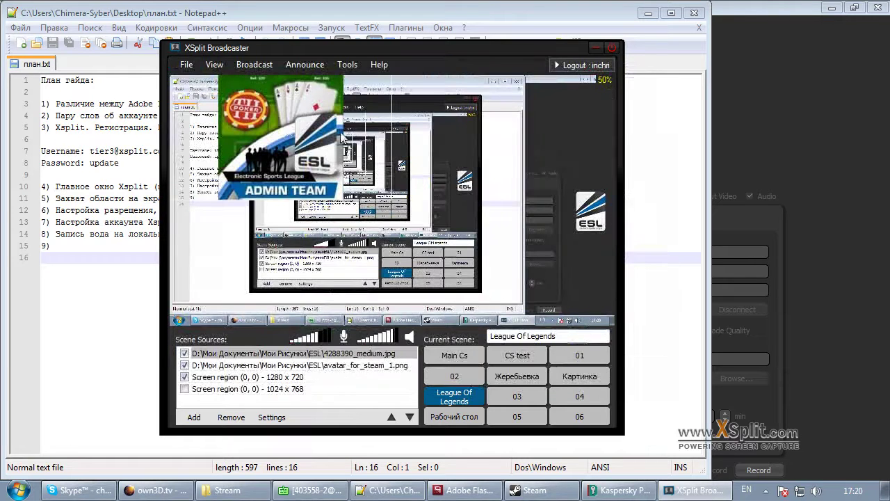
Open the source settings of the 4288390_medium.jpg image.
left_click(196, 353)
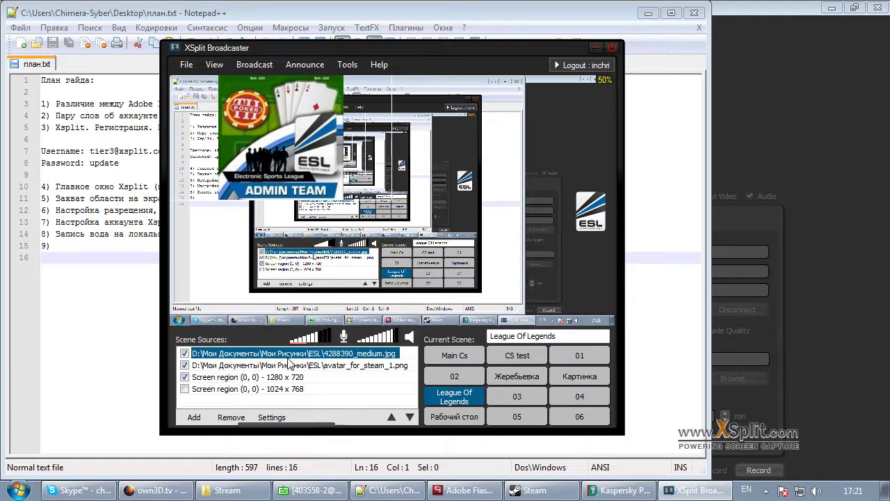
left_click(272, 417)
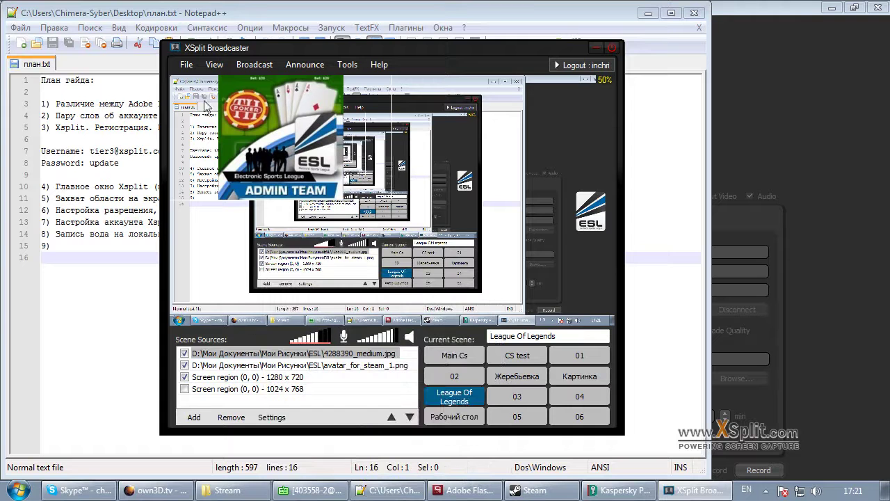
left_click(266, 355)
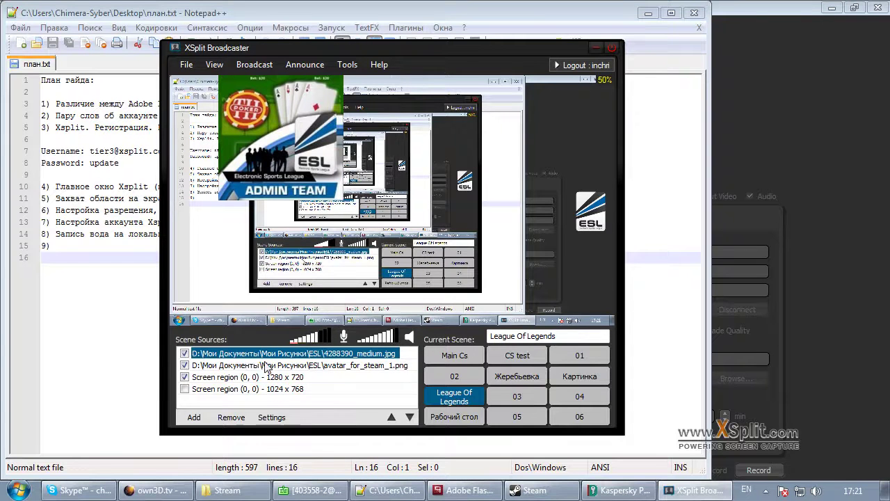
left_click(272, 417)
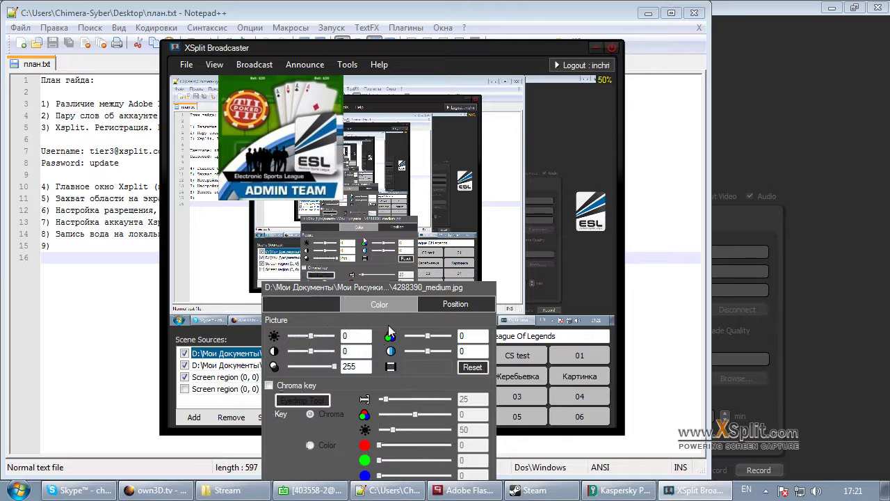
Examine the position settings of the 4288390_medium.jpg image and compare it with the avatar_for_steam_1.png source.
left_click(447, 306)
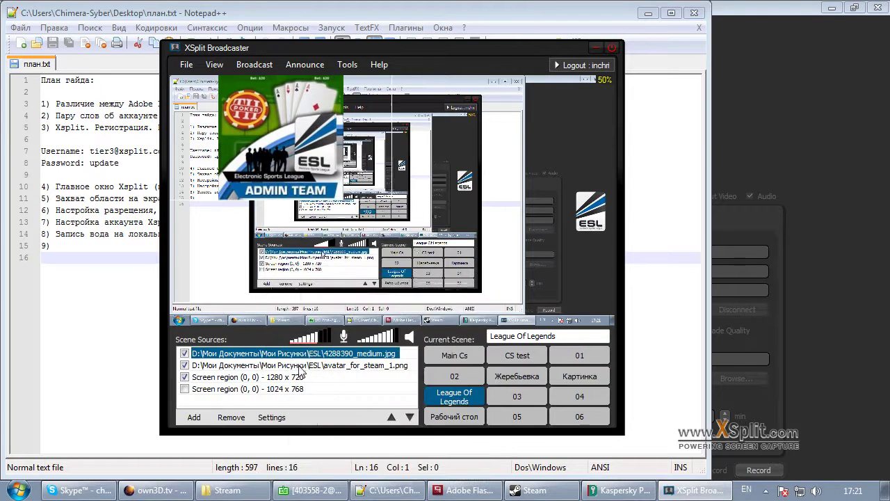
left_click(316, 356)
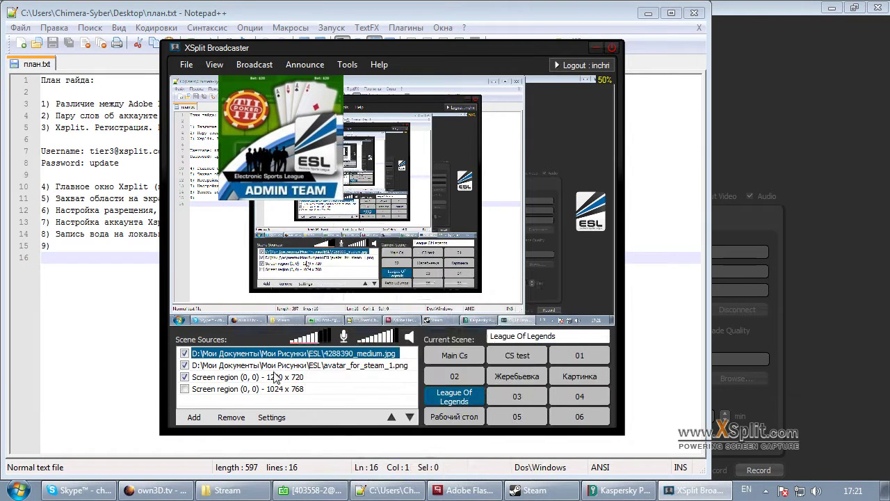
left_click(283, 366)
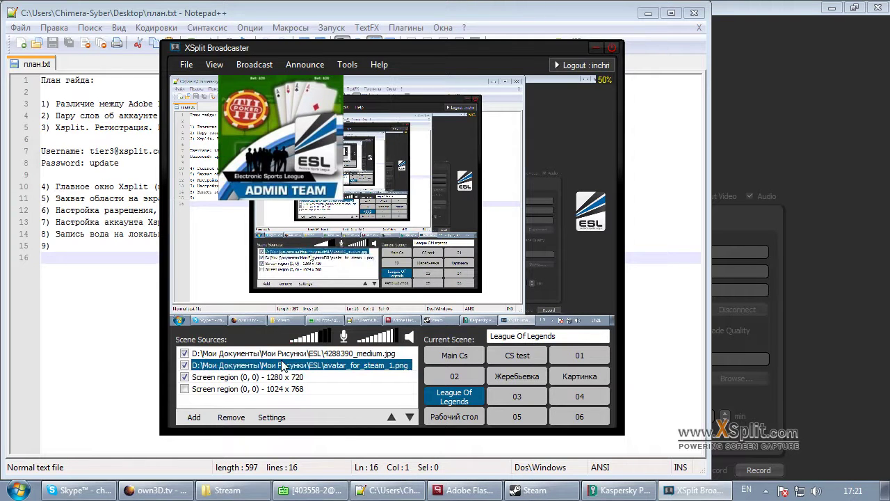
left_click(285, 354)
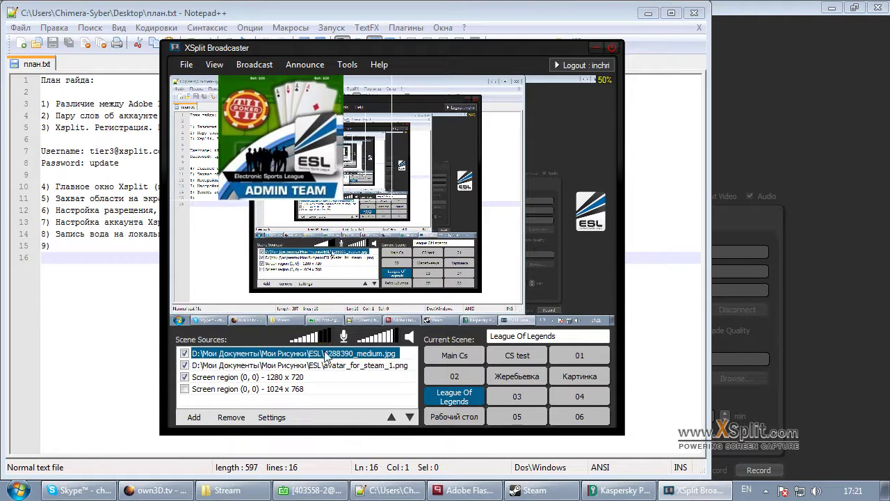
Demonstrate positioning 4288390_medium.jpg by moving it to Y 97 and back to 0, and rotating it in 3D to X -18 and Z -6.
left_click(271, 417)
right_click(329, 356)
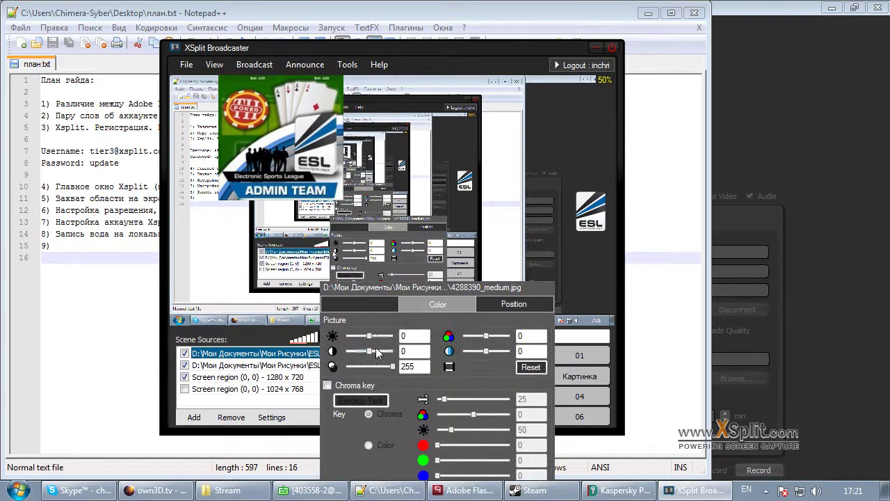
left_click(515, 305)
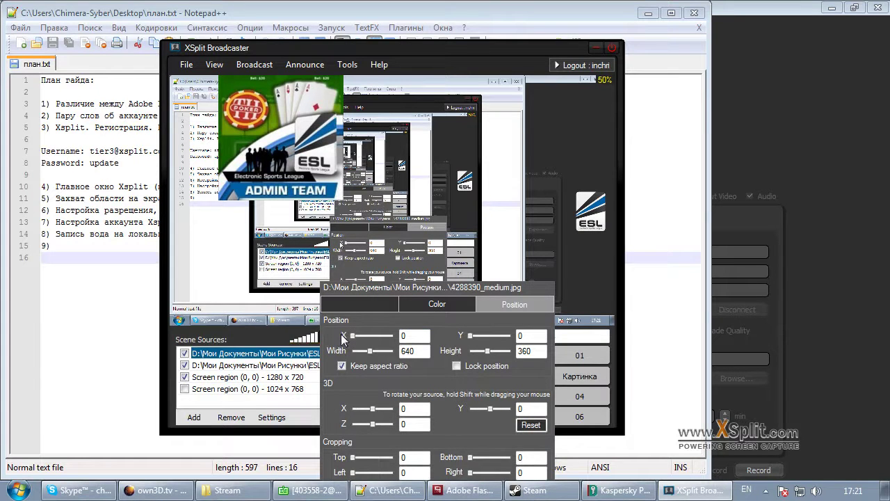
mouse_move(470, 336)
left_mouse_down()
mouse_move(483, 340)
mouse_move(474, 338)
left_mouse_up()
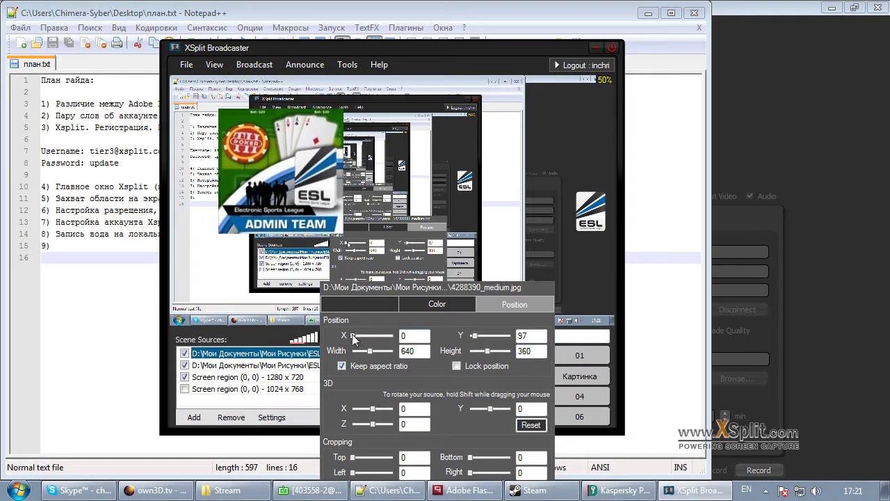
mouse_move(352, 336)
left_mouse_down()
mouse_move(378, 339)
mouse_move(353, 341)
left_mouse_up()
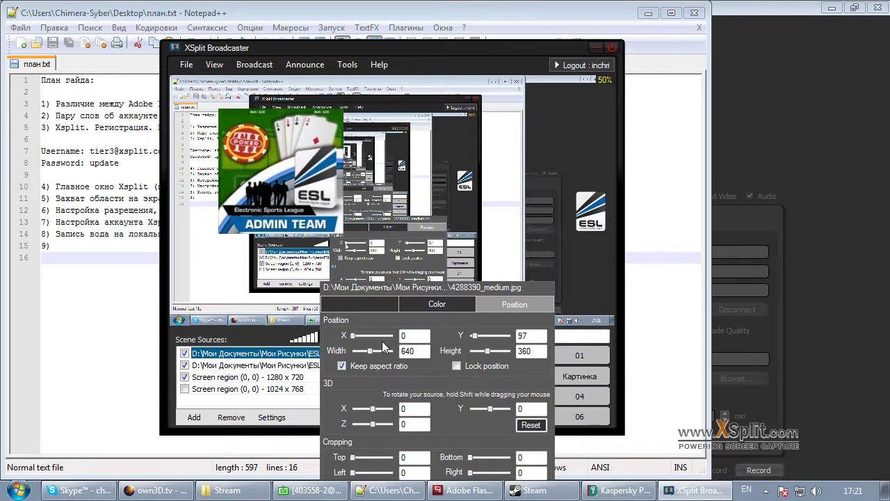
left_click_drag(477, 340, 470, 340)
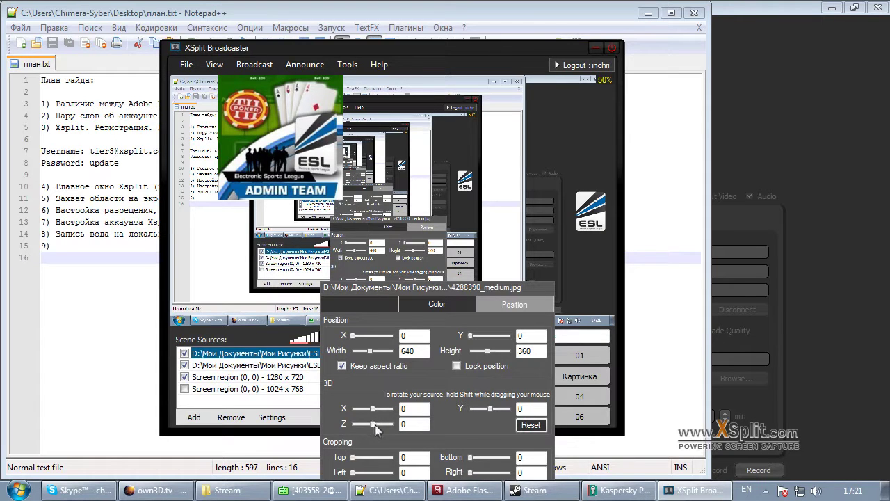
left_click_drag(373, 424, 373, 415)
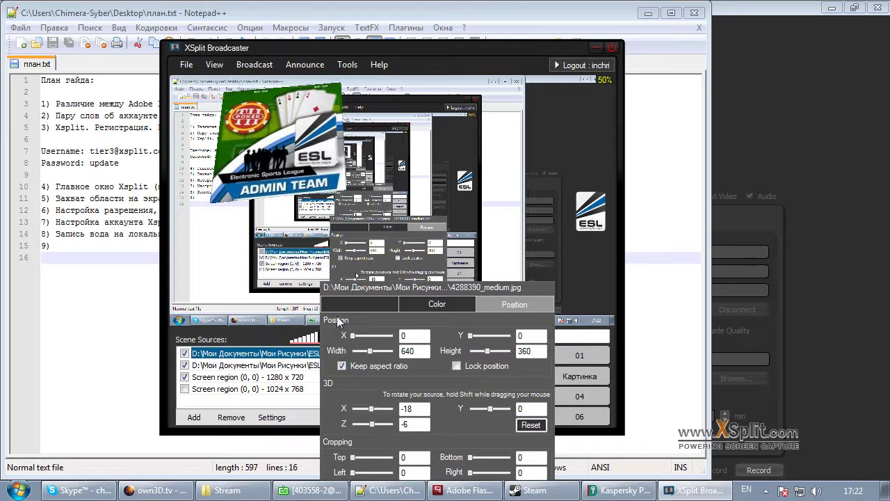
left_click(262, 205)
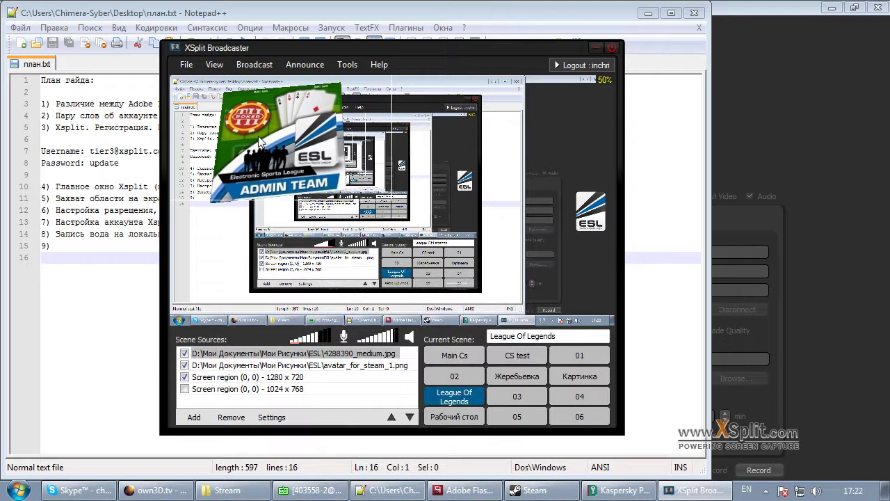
Tilt the 1280 x 720 screen region in 3D by setting its X rotation to -54.
left_click(258, 376)
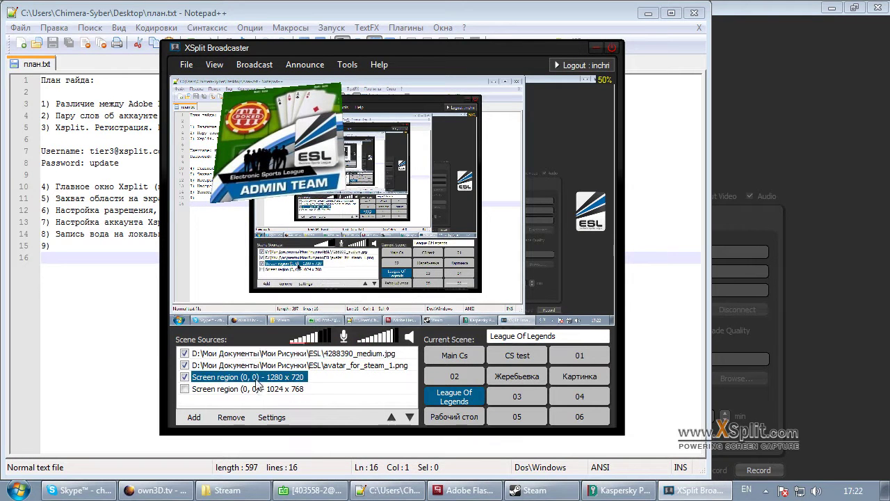
right_click(238, 381)
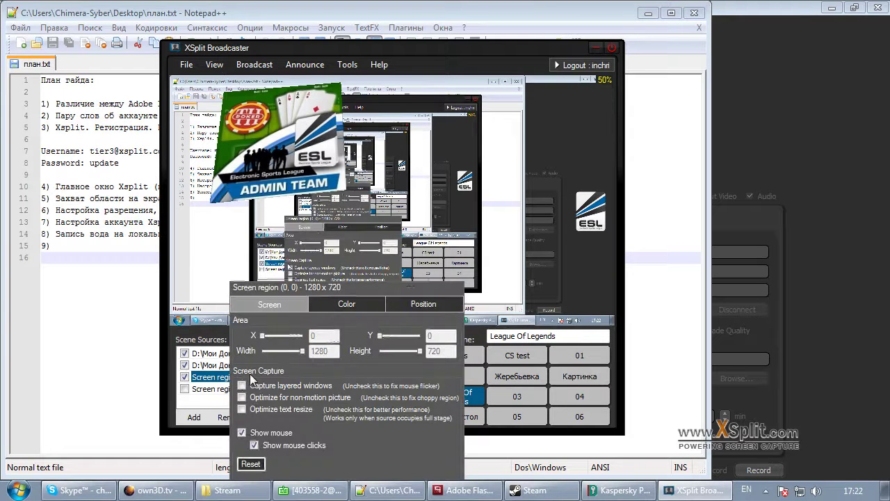
left_click(424, 304)
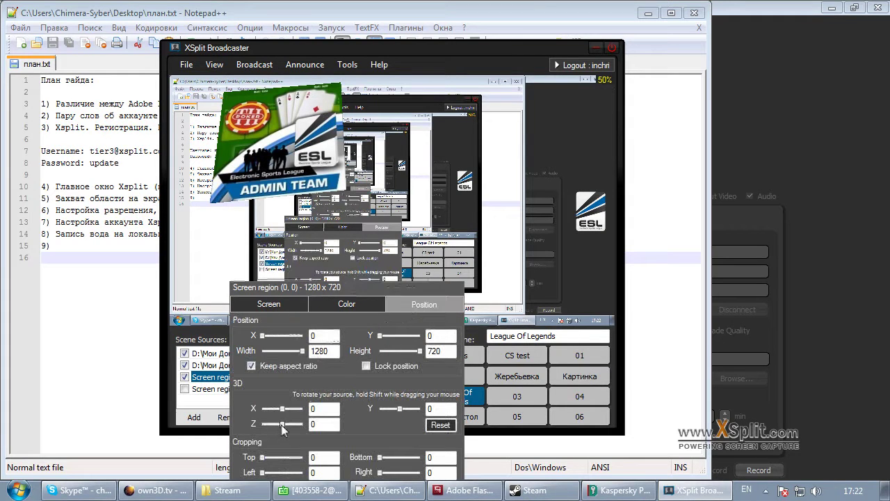
left_click_drag(282, 408, 279, 409)
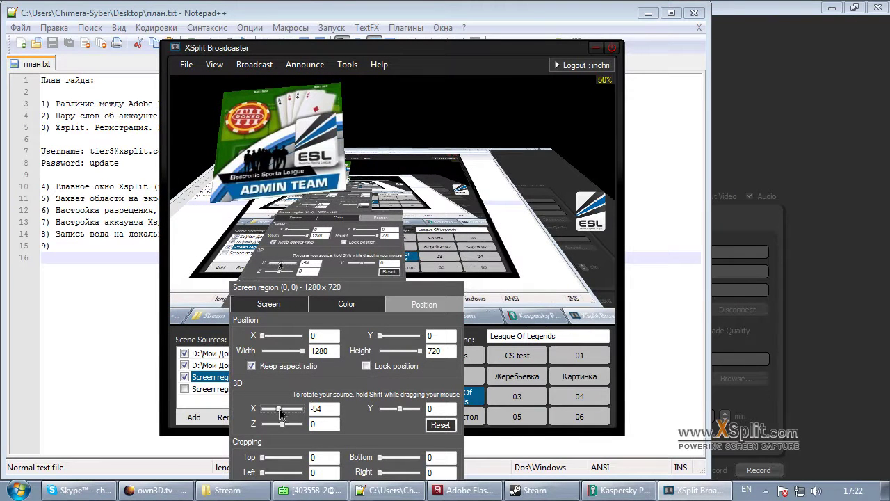
left_click(409, 259)
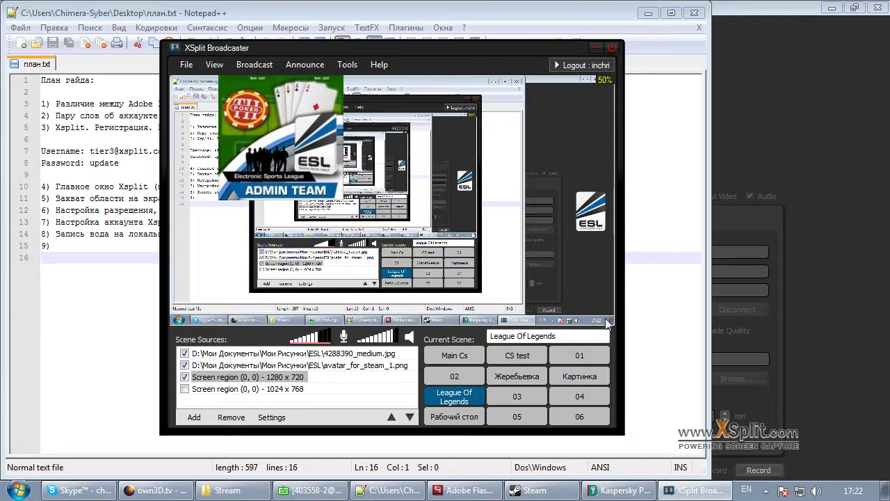
Shrink the 1280 x 720 screen region in the preview and try rotating it freehand in 3D.
left_click_drag(608, 320, 513, 244)
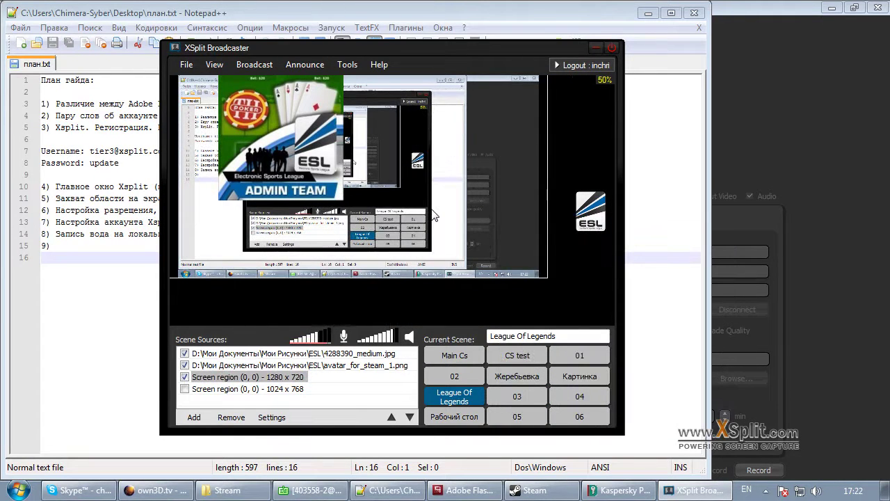
left_click_drag(432, 215, 485, 186)
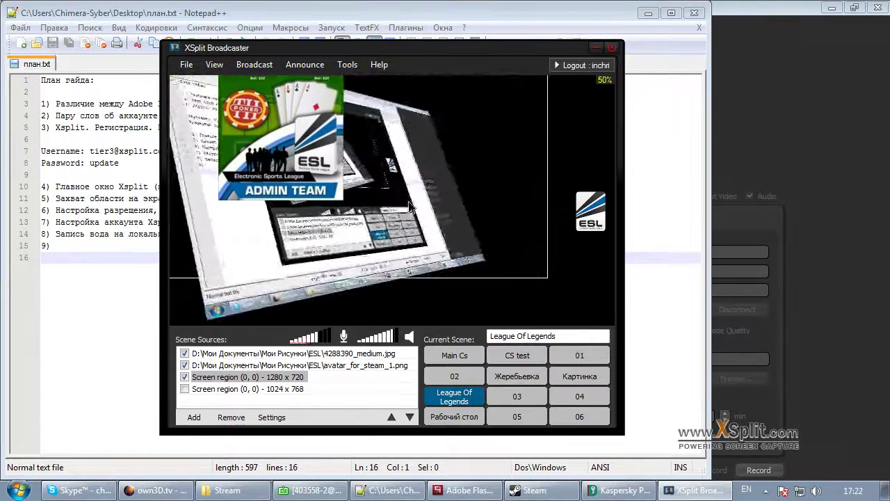
left_click(278, 163)
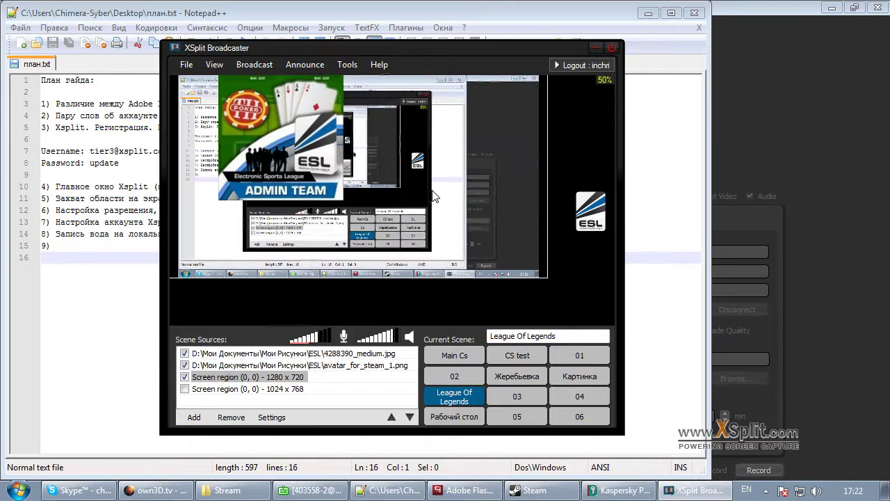
left_click(543, 277)
left_click_drag(548, 279, 518, 278)
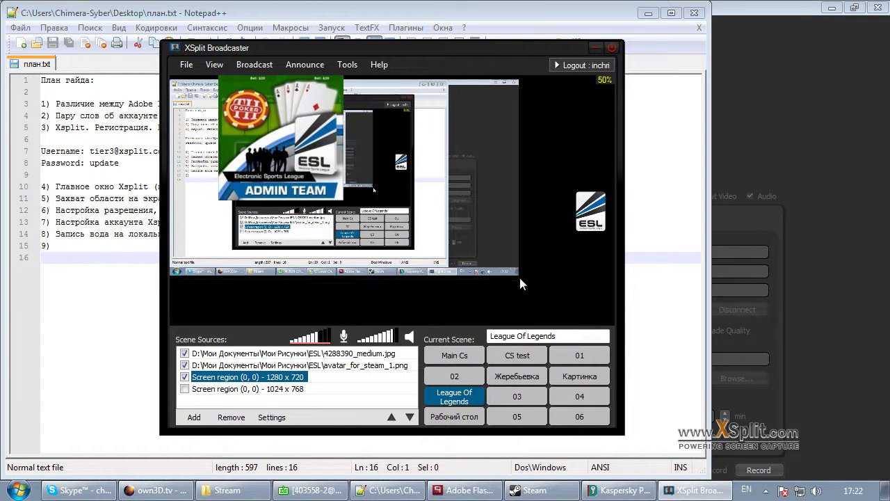
Remove the 4288390_medium.jpg source and stretch the 1280 x 720 screen region over the whole preview.
left_click(212, 378)
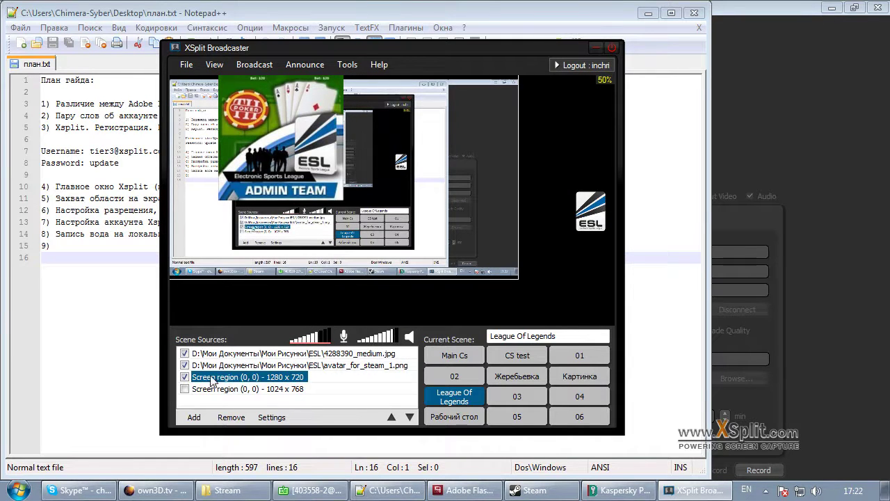
left_click(264, 354)
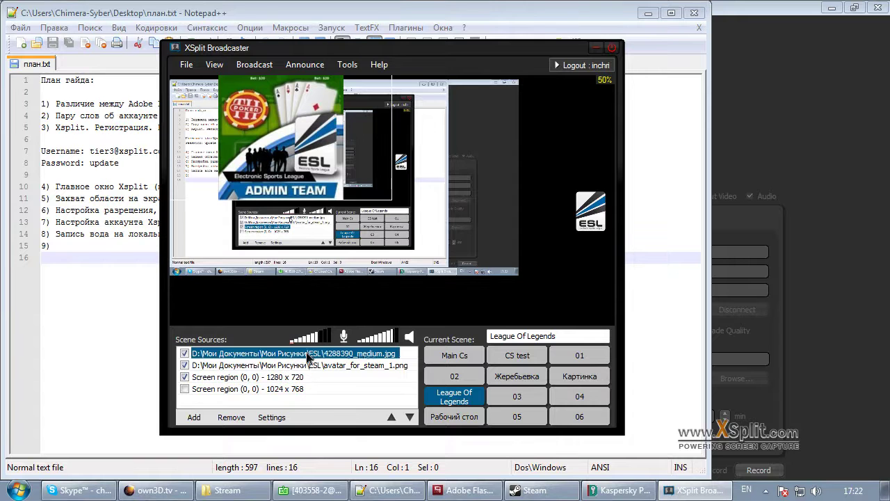
left_click(230, 417)
left_click_drag(523, 281, 636, 327)
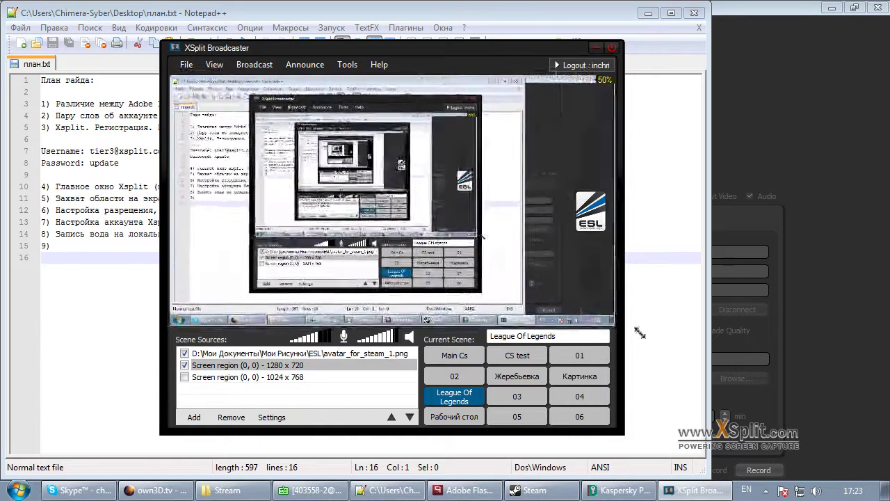
Start adding a media file to the League Of Legends scene and browse to D:\Stream.
left_click(252, 356)
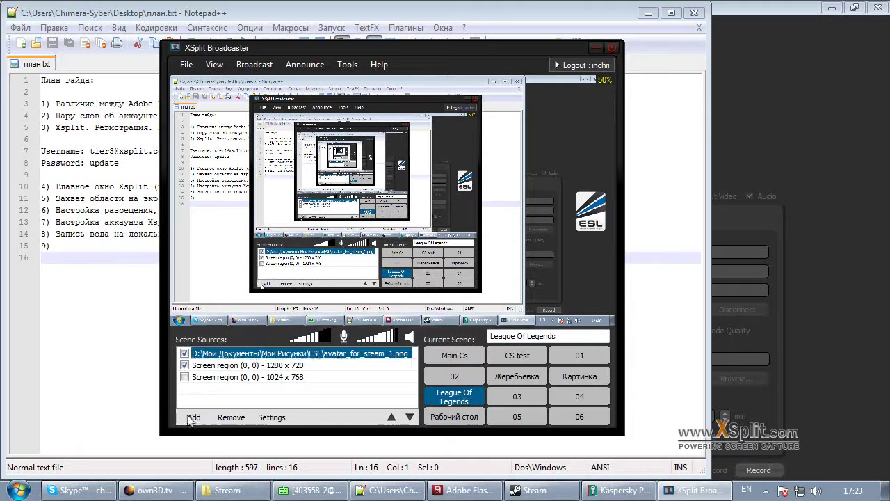
left_click(194, 416)
left_click(238, 339)
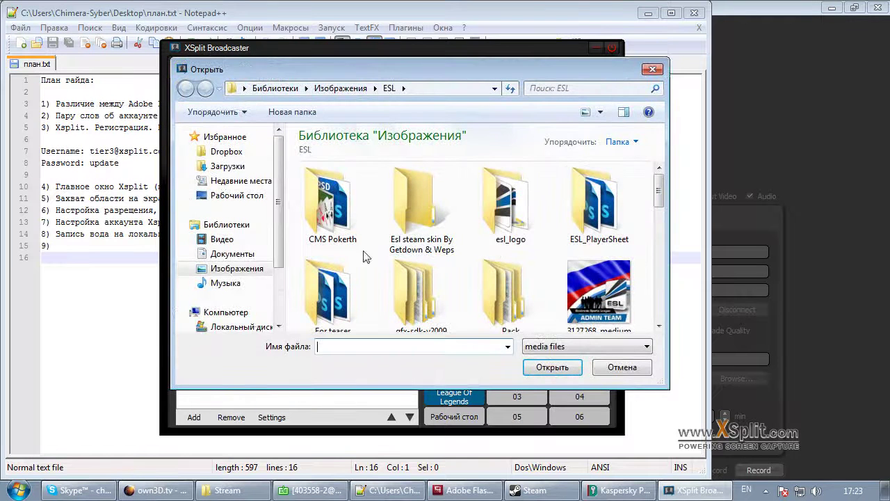
left_click_drag(278, 251, 278, 296)
left_click(229, 262)
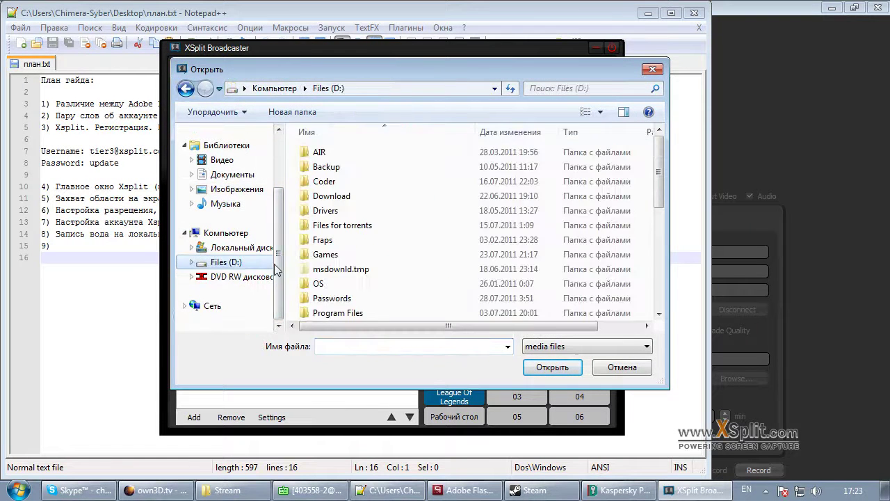
left_click_drag(659, 220, 660, 299)
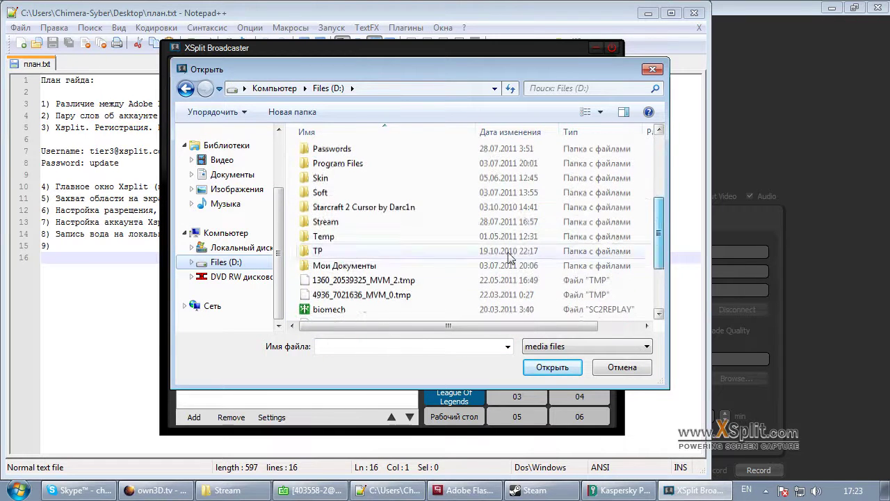
double_click(382, 228)
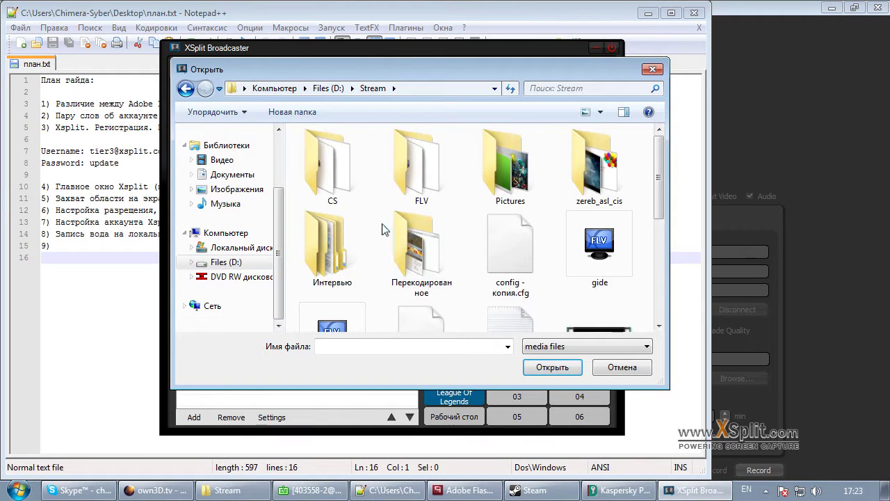
Look through the Stream folder for a video and add 01 from its zereb_asl_cis subfolder as a source.
double_click(410, 188)
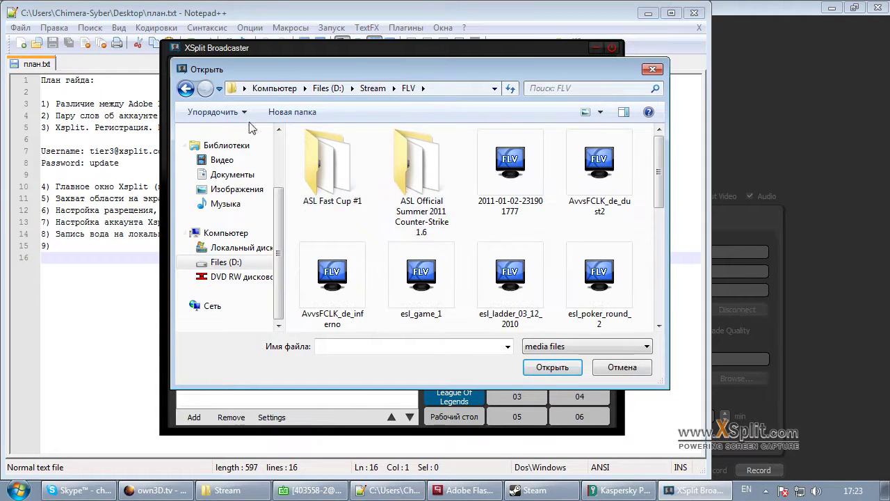
left_click(186, 88)
scroll(456, 199, "down", 1)
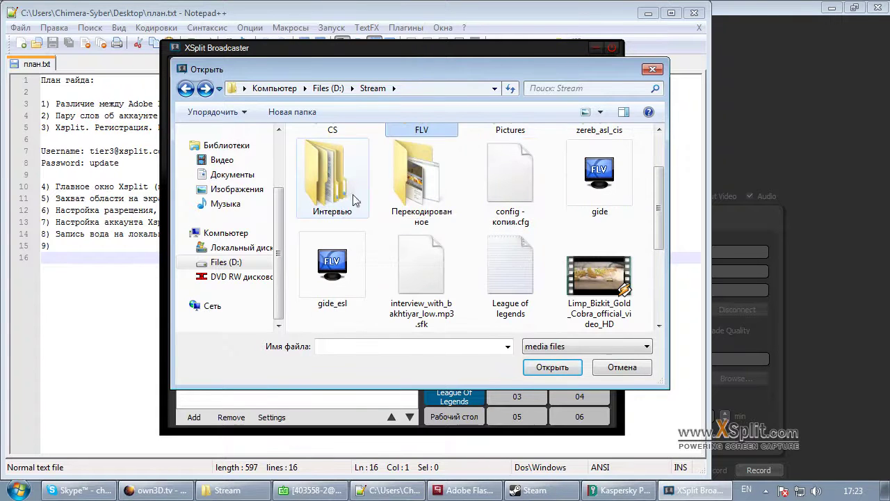
scroll(467, 264, "down", 2)
scroll(486, 275, "up", 2)
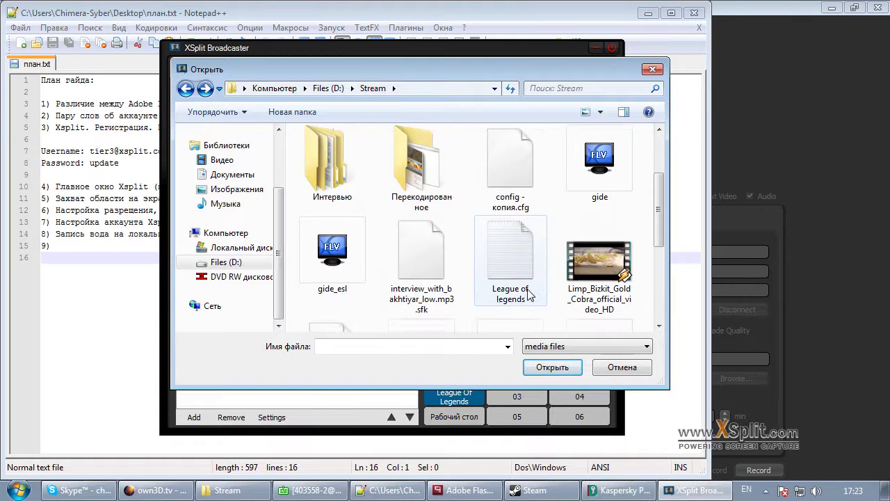
scroll(515, 285, "down", 2)
scroll(514, 285, "up", 2)
scroll(435, 239, "up", 1)
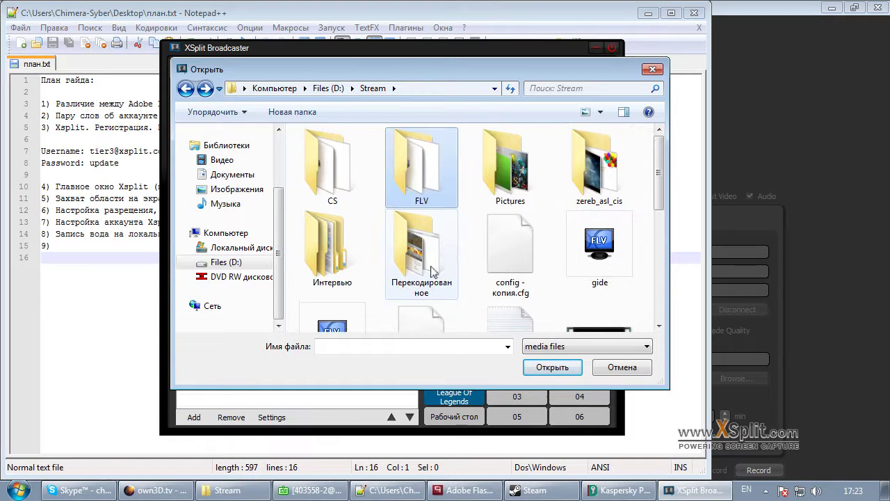
double_click(595, 190)
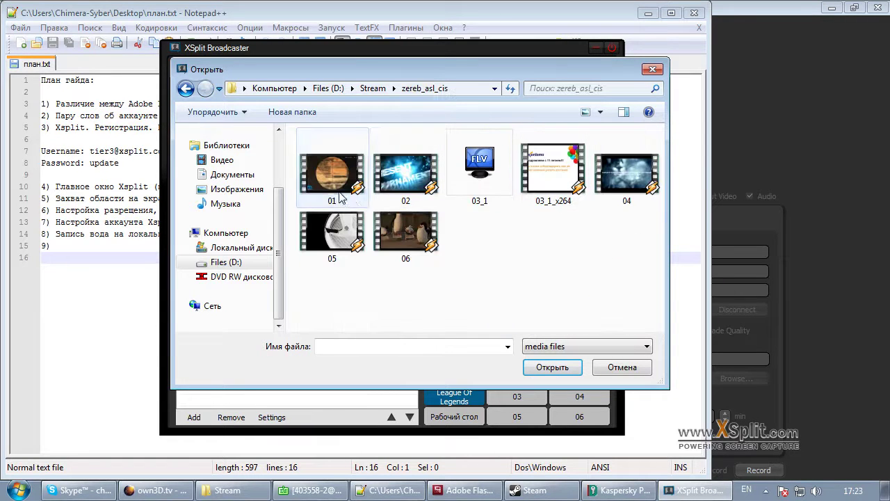
left_click(340, 198)
left_click(543, 367)
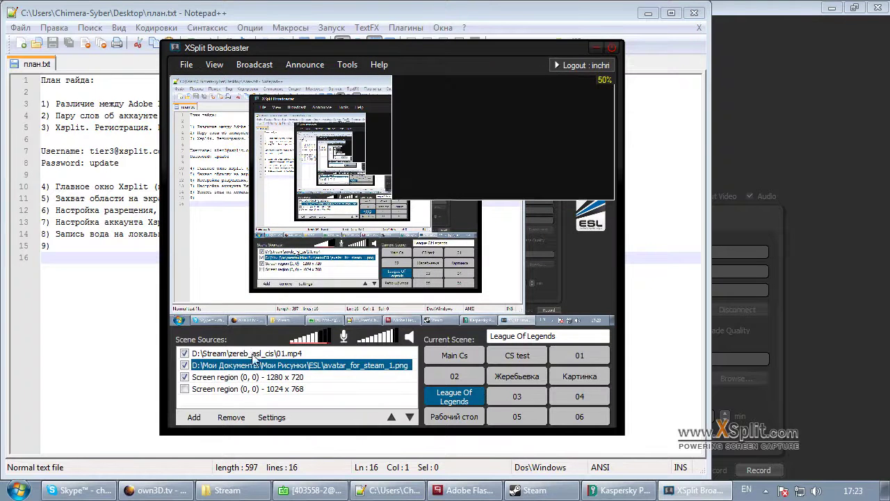
Open the playback settings of the 01.mp4 source, try pausing and resuming the video, and stop it.
left_click(262, 357)
right_click(262, 357)
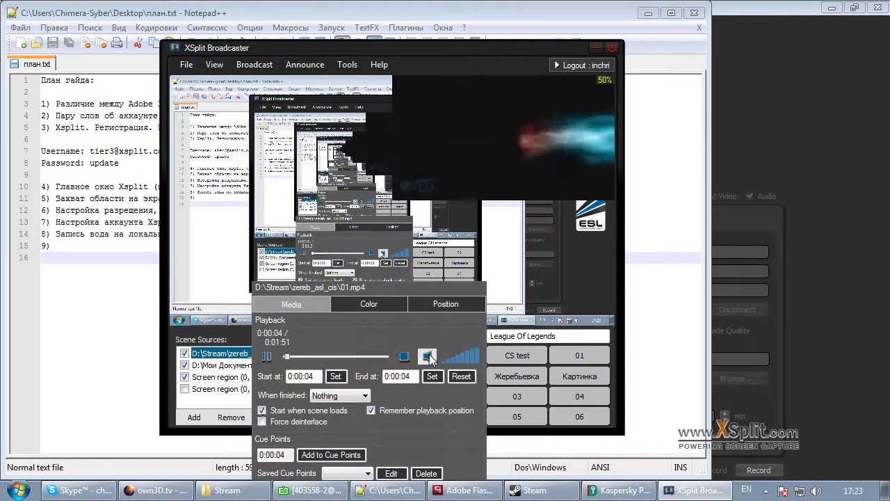
left_click(268, 357)
left_click(268, 357)
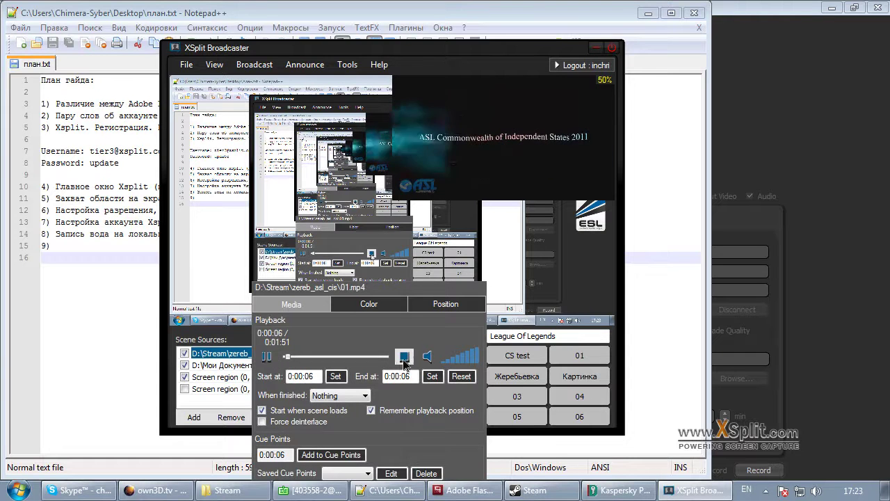
left_click(404, 356)
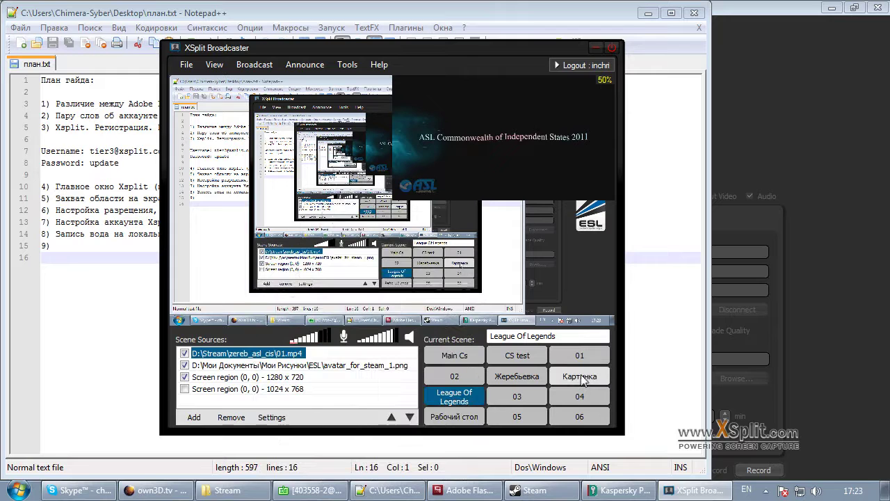
Look at scene 03 and its 03_1_x264.mp4 source, and return to the League Of Legends scene.
left_click(517, 397)
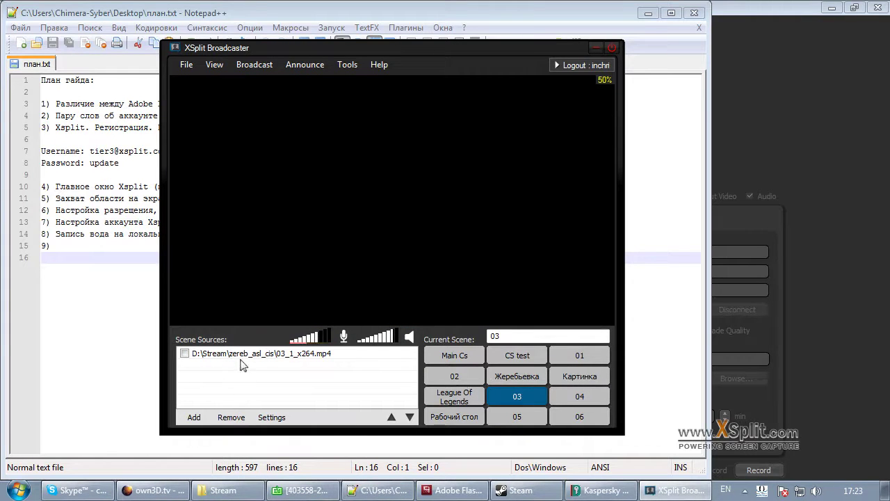
left_click(261, 356)
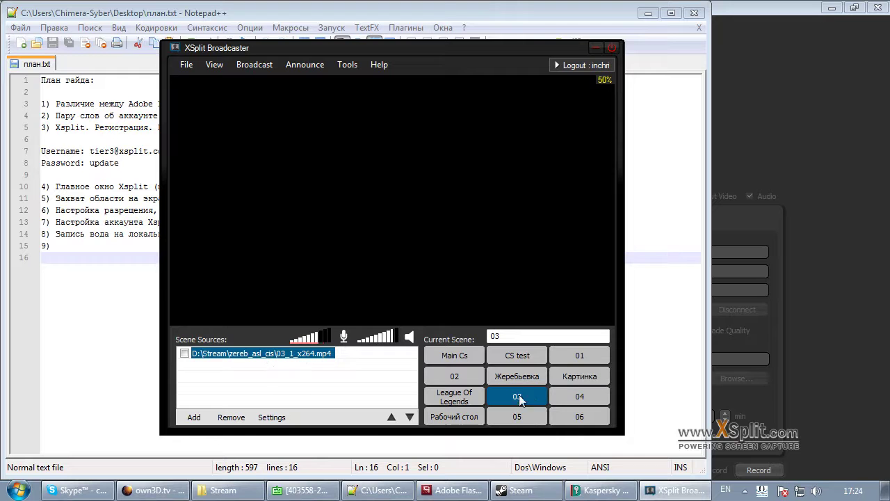
left_click(449, 406)
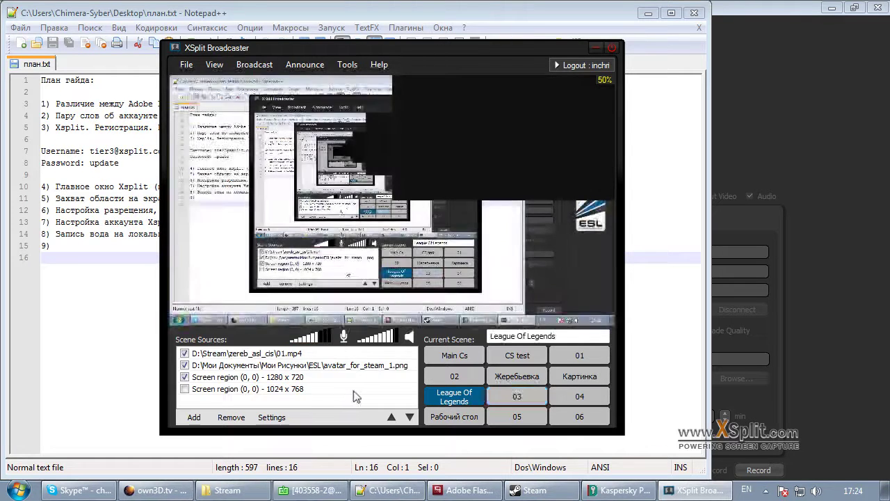
Stop the 01.mp4 video, lower its playback volume, and check its playback-memory and saved cue point options.
right_click(268, 356)
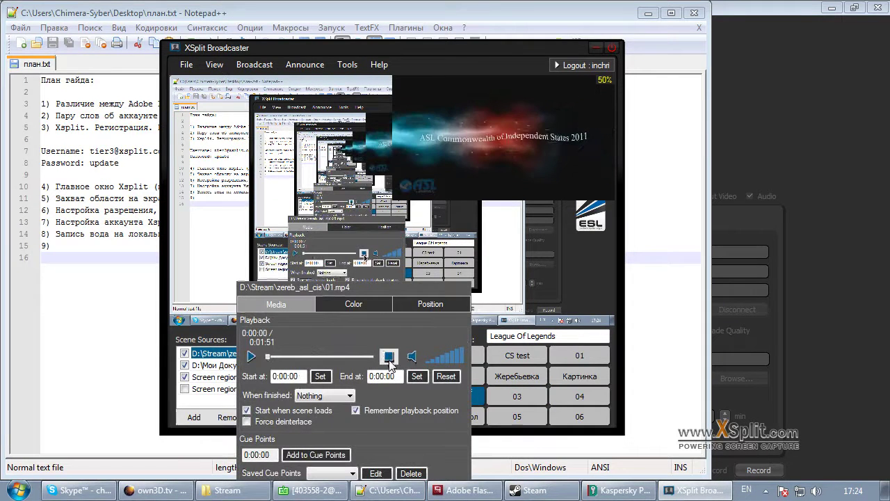
left_click(389, 356)
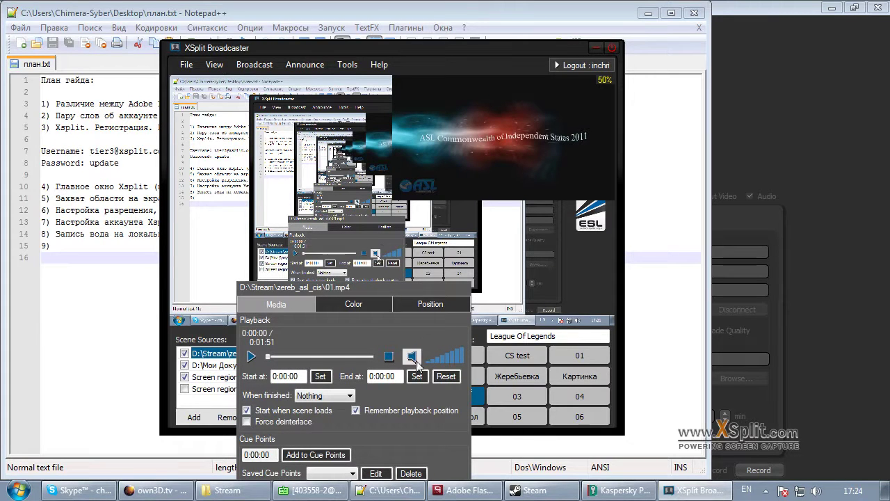
left_click(453, 358)
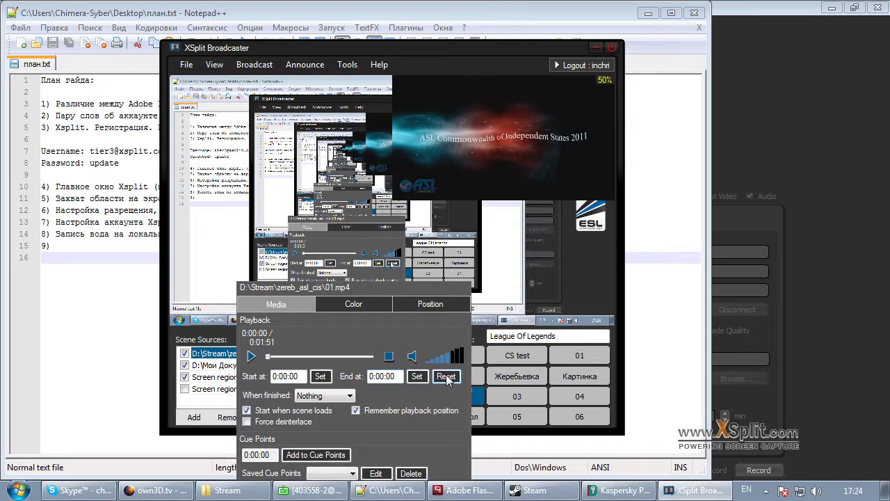
left_click(355, 410)
left_click(328, 475)
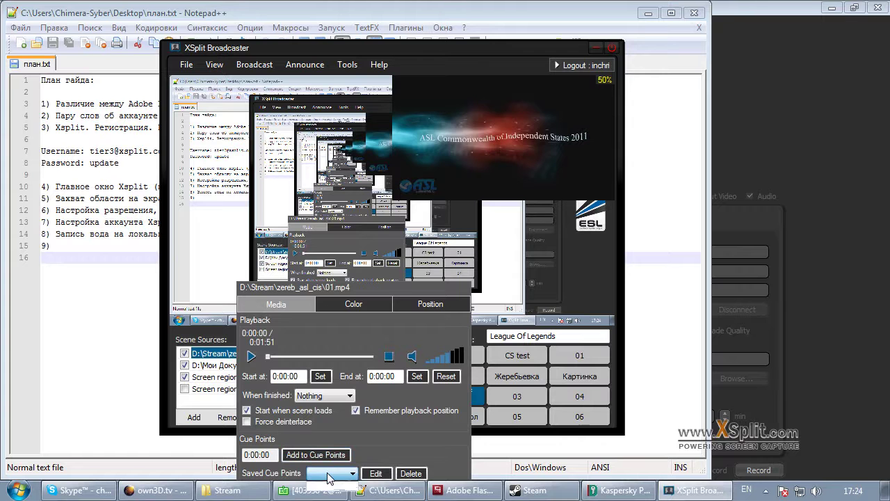
left_click(329, 479)
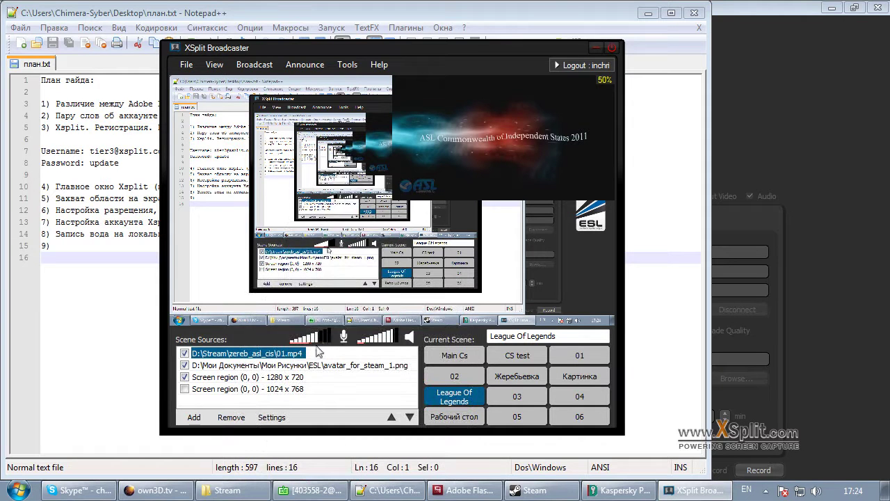
Try contrast -11 and an RGB colour adjustment of 5 on 01.mp4, and reset its picture settings.
right_click(249, 356)
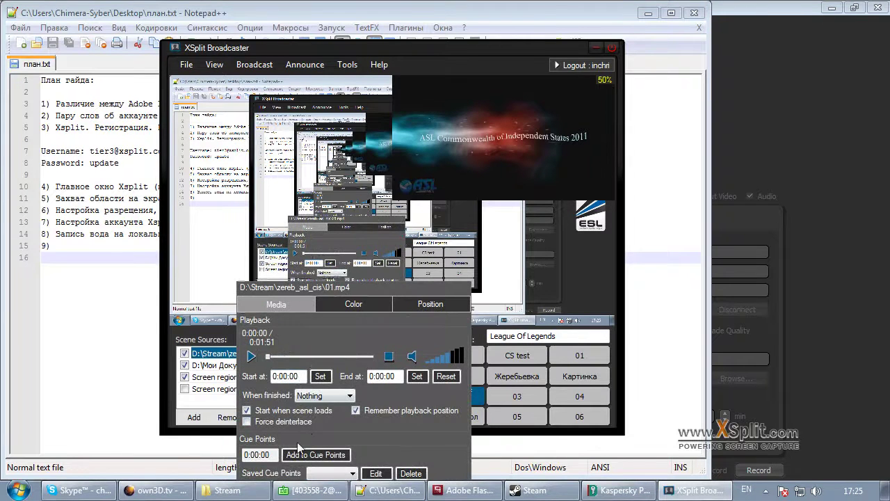
left_click(351, 303)
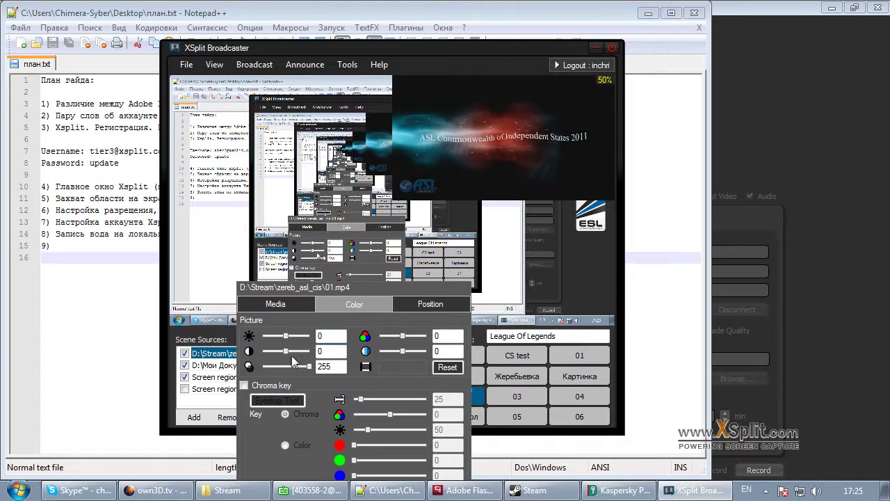
mouse_move(285, 351)
left_mouse_down()
mouse_move(275, 356)
mouse_move(284, 352)
left_mouse_up()
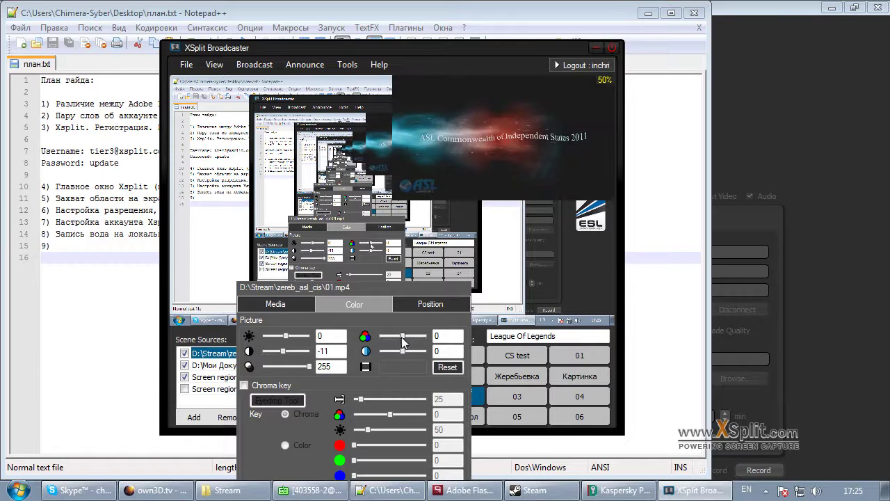
mouse_move(402, 336)
left_mouse_down()
mouse_move(433, 338)
mouse_move(403, 337)
left_mouse_up()
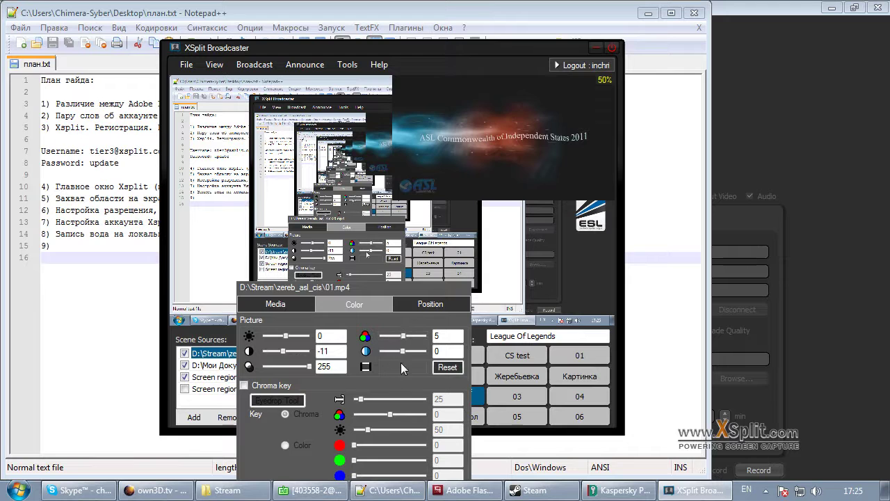
left_click(448, 367)
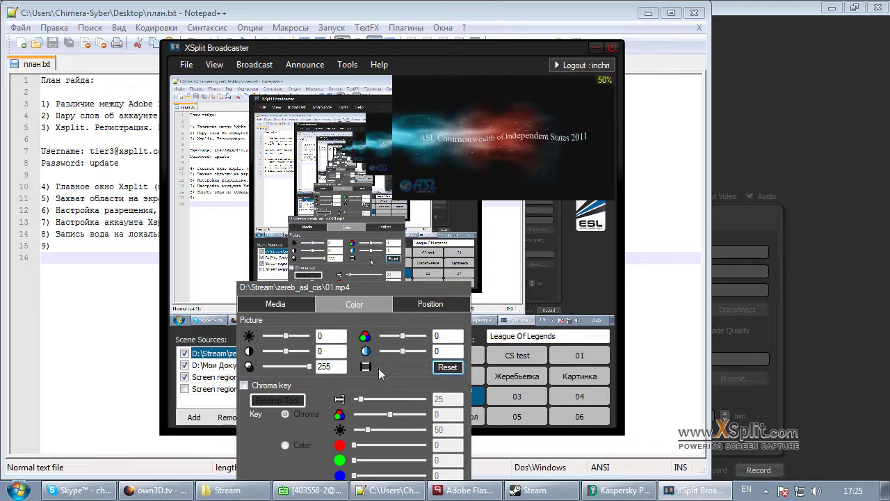
Widen 01.mp4 to 1280 with the aspect ratio unlocked, relock it and resize the source to 1279 x 478.
left_click(424, 305)
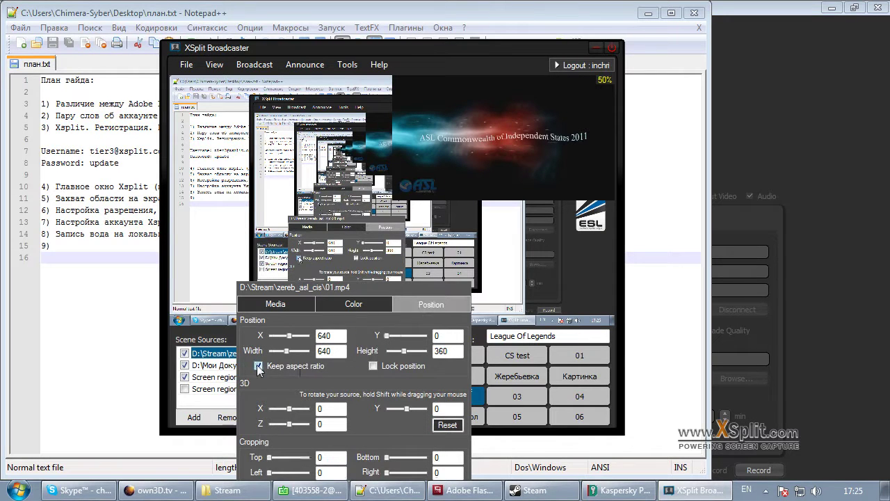
left_click(258, 366)
left_click_drag(288, 354, 315, 356)
left_click(258, 365)
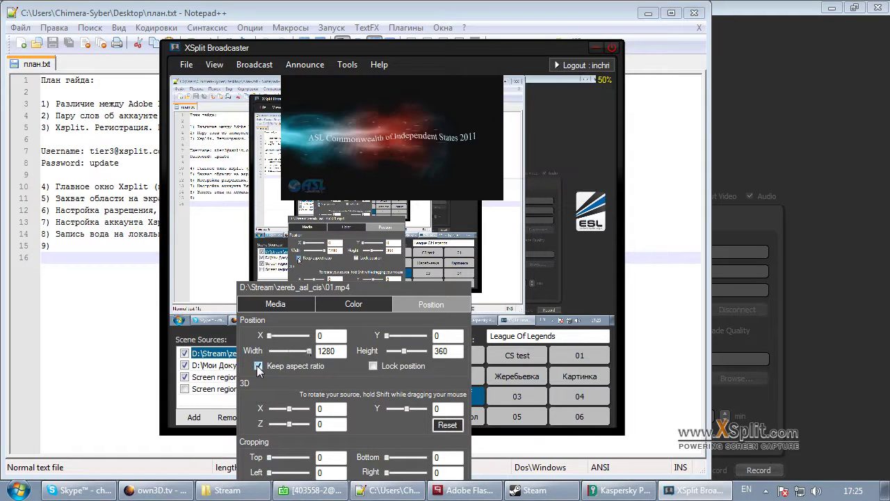
mouse_move(313, 356)
left_mouse_down()
mouse_move(299, 355)
mouse_move(309, 355)
left_mouse_up()
mouse_move(402, 354)
left_mouse_down()
mouse_move(438, 356)
mouse_move(417, 355)
left_mouse_up()
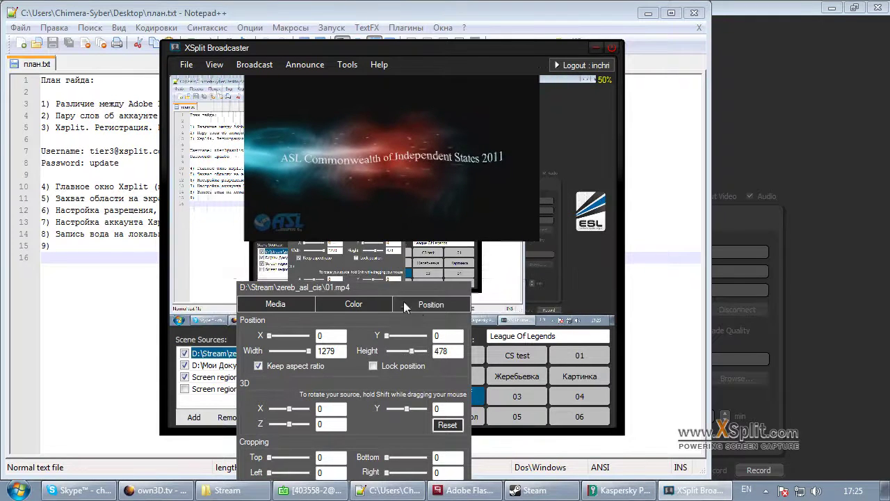
Remove the 01.mp4 source from the League Of Legends scene and select the 1280 x 720 screen region.
left_click(234, 418)
left_click(271, 353)
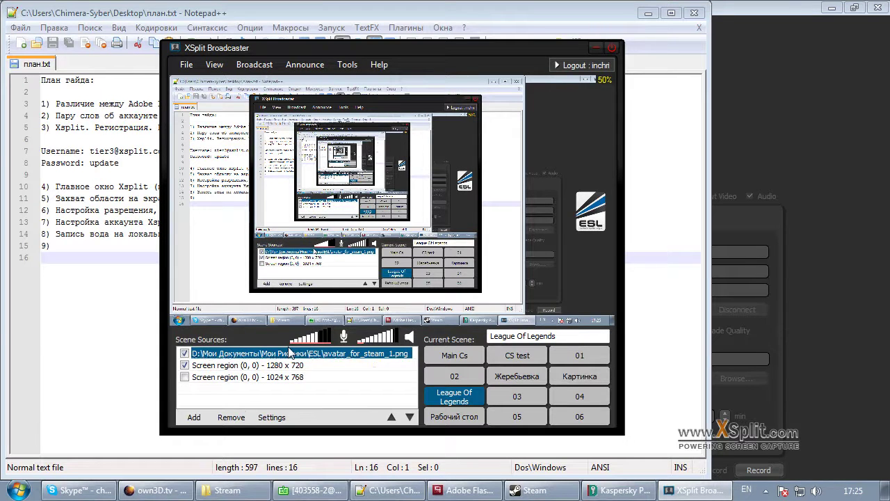
left_click(243, 367)
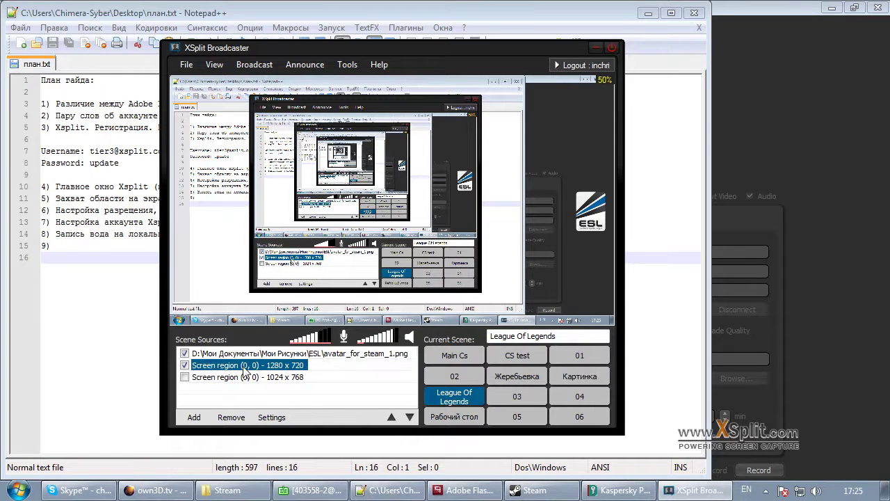
Add a title source reading "Fnatic Vs Na Vi" to the scene and minimise the Notepad++ window.
left_click(194, 417)
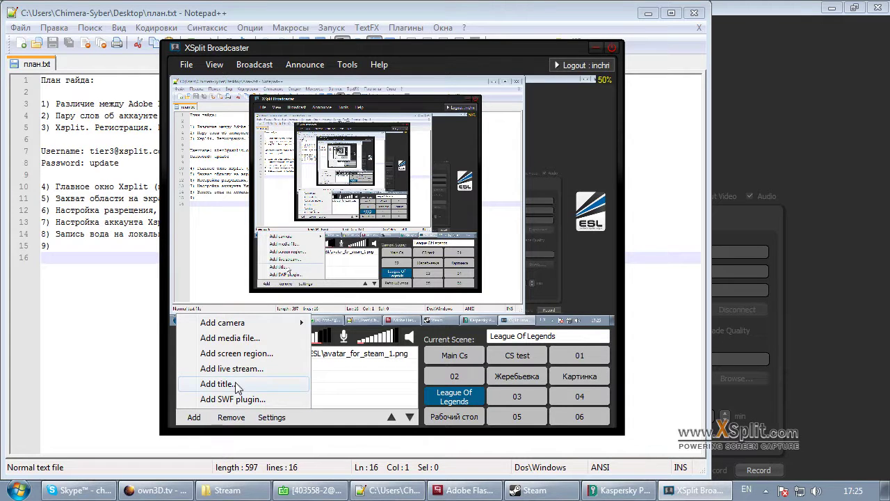
left_click(236, 352)
left_click(235, 382)
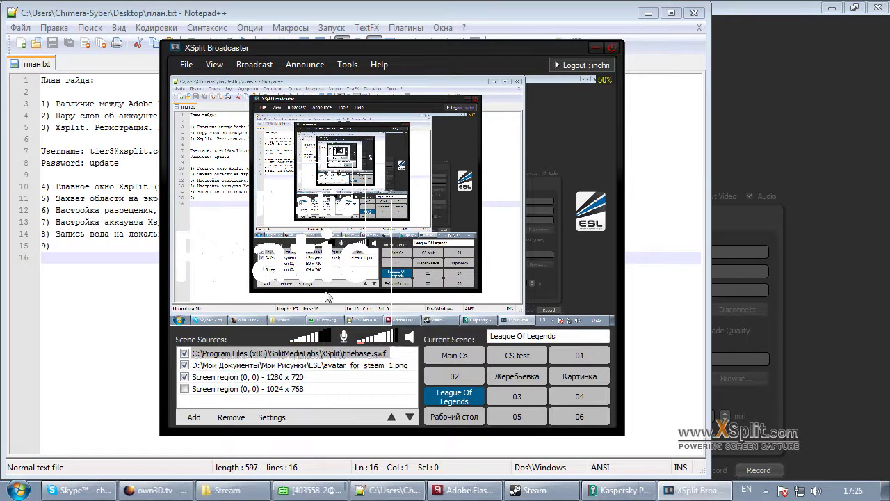
left_click(288, 353)
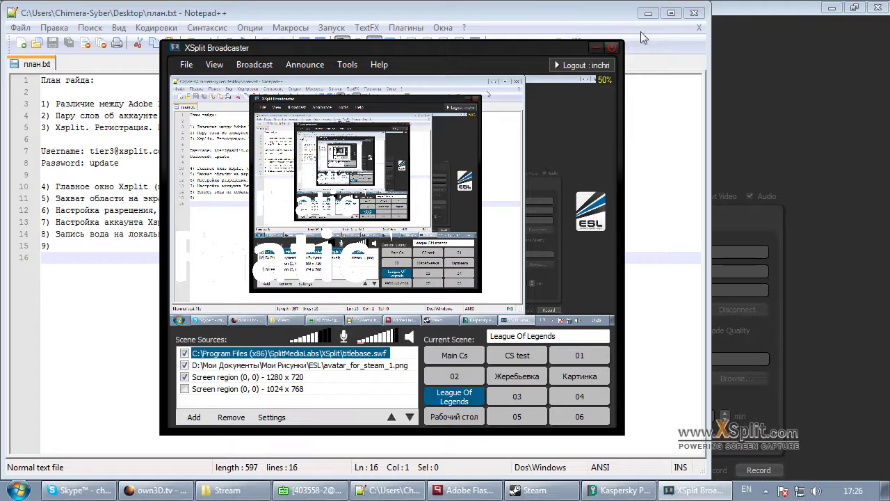
left_click(649, 14)
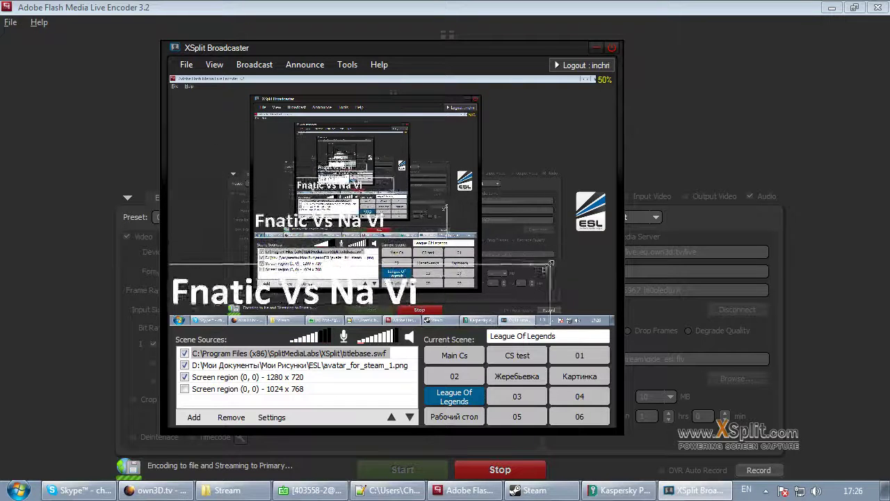
Shrink the Fnatic Vs Na Vi title in the preview and move it up toward the middle.
left_click_drag(551, 264, 331, 292)
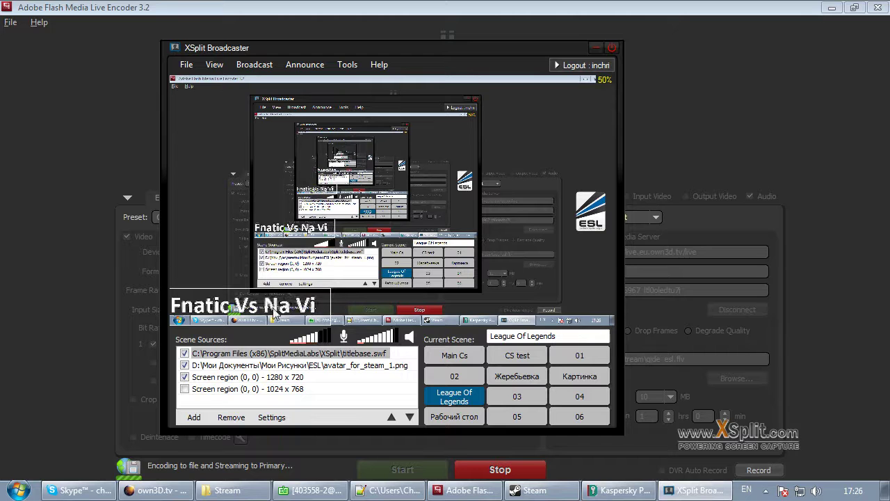
left_click_drag(275, 315, 316, 289)
Open the title source's configuration, close it, and move the title to the upper-left area of the preview.
left_click(306, 354)
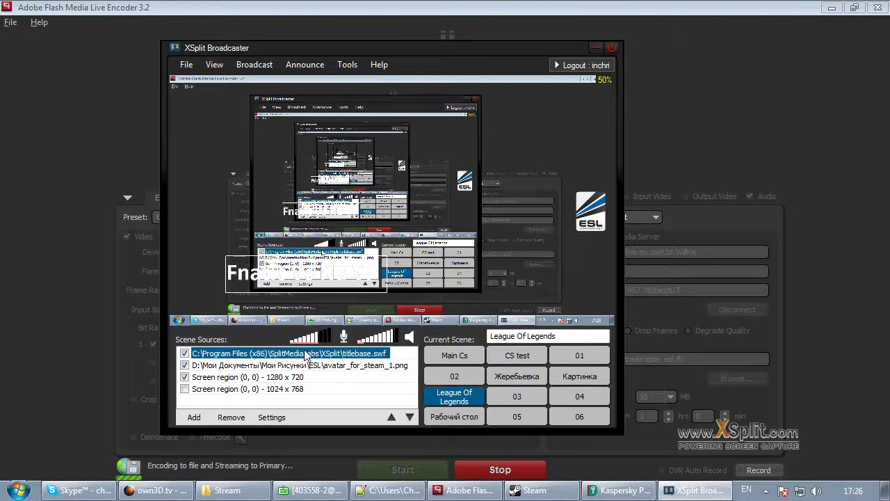
double_click(304, 353)
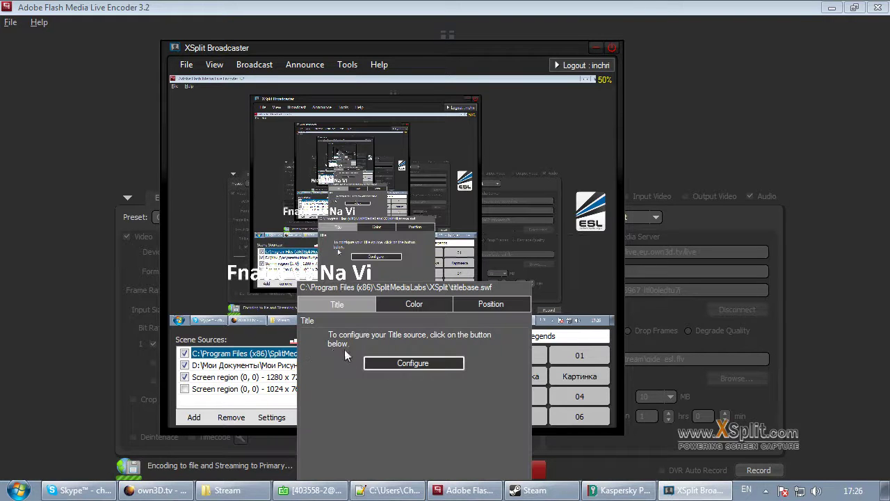
left_click(413, 363)
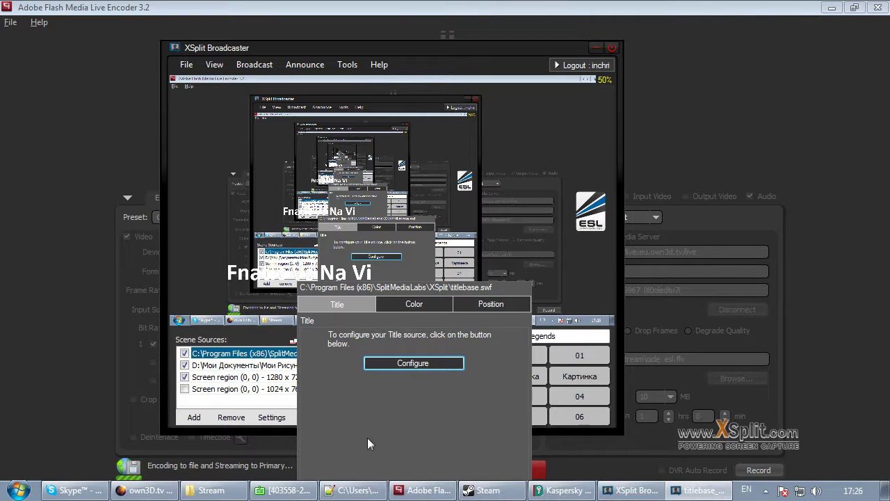
key("Escape")
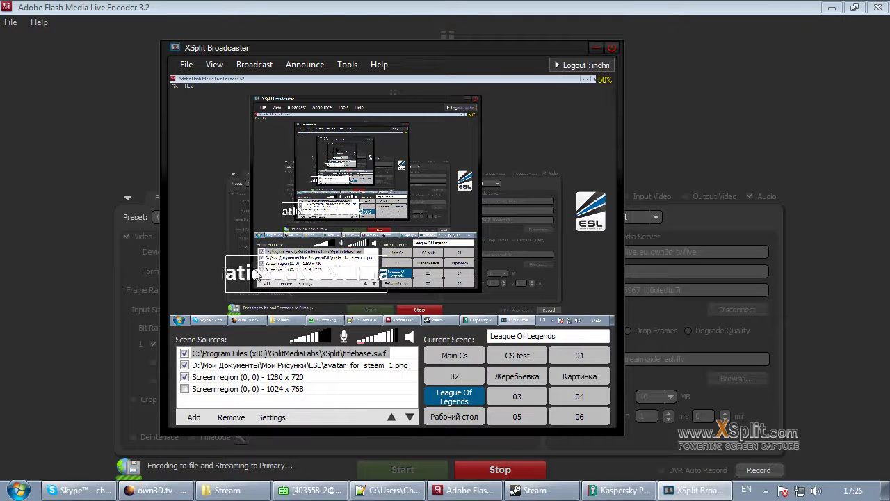
left_click_drag(237, 266, 204, 137)
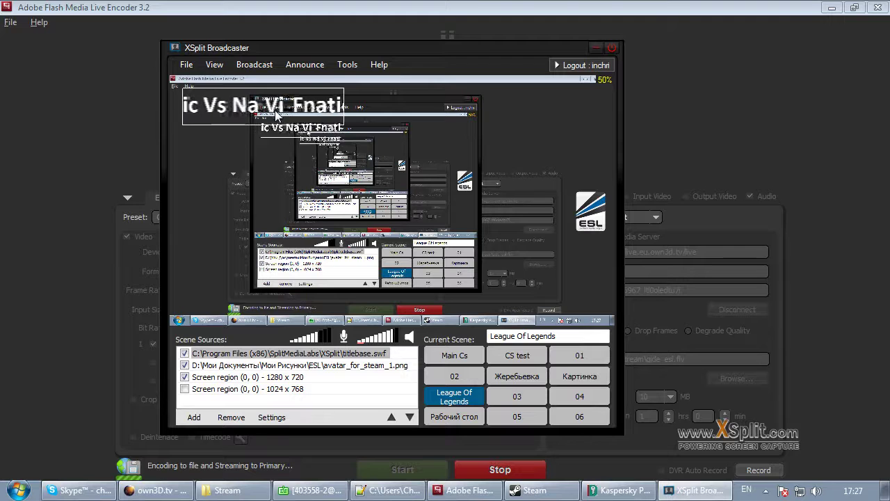
Show the Картинка scene, return to League Of Legends, and open and close the title source's configuration.
left_click(588, 379)
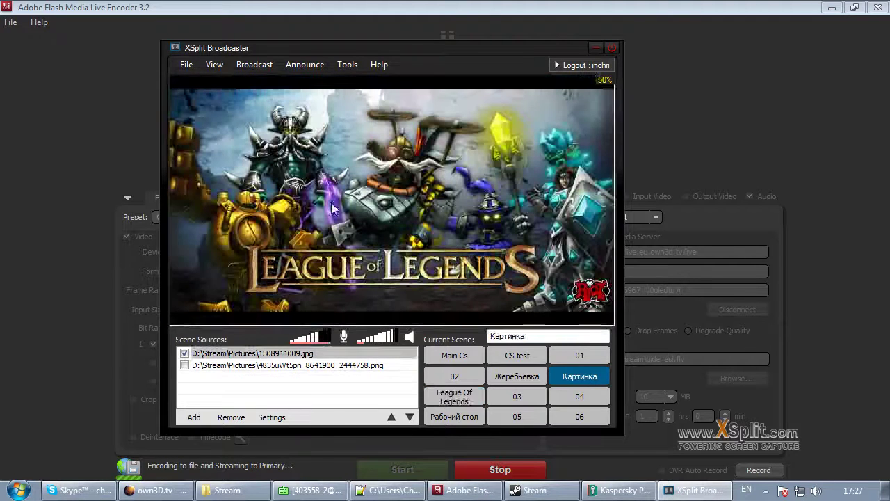
left_click(473, 398)
right_click(344, 353)
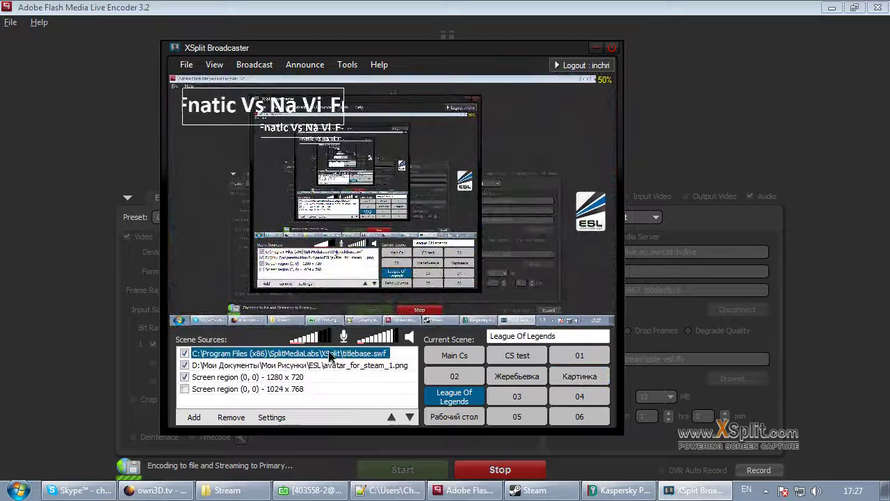
left_click(436, 362)
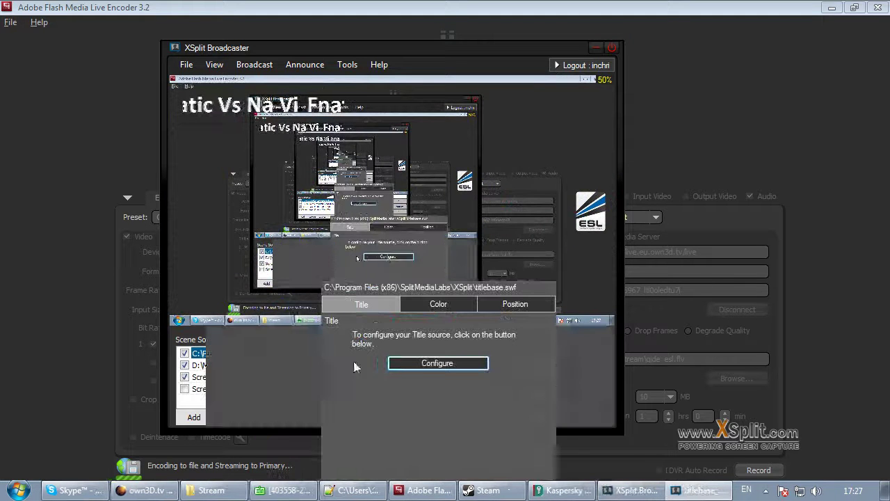
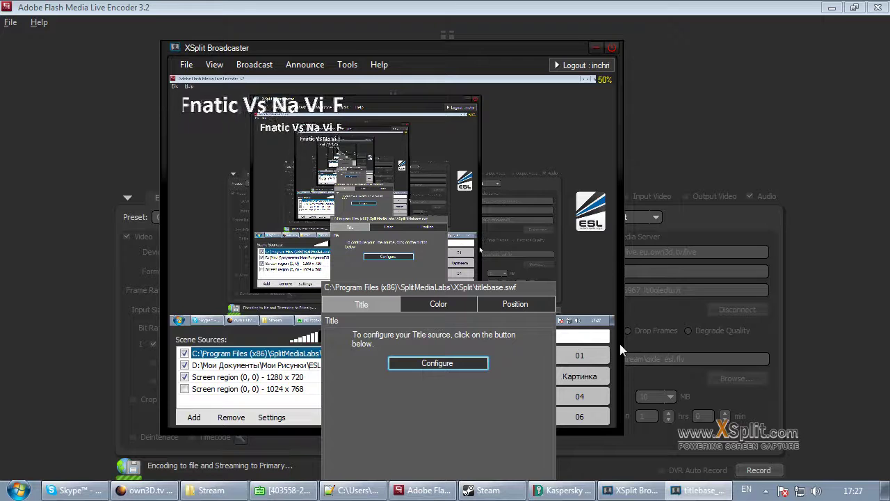
left_click(427, 459)
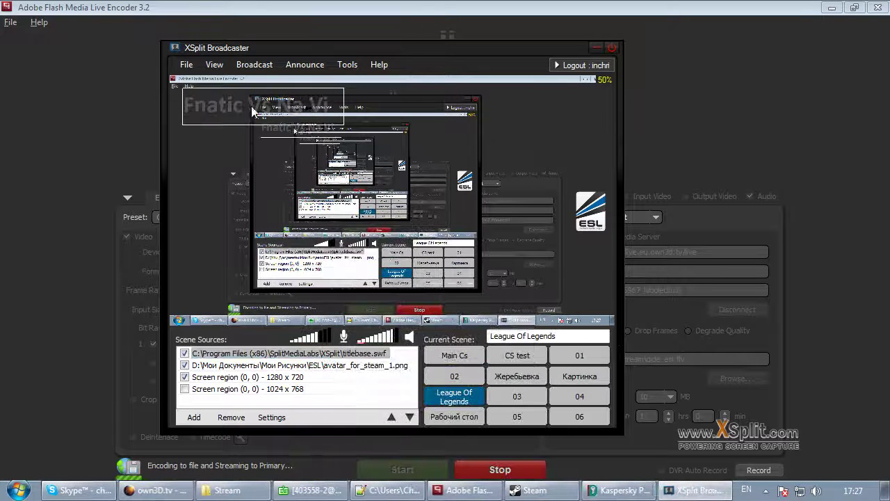
Move the Fnatic Vs Na Vi title to the lower-left area of the preview.
left_click_drag(231, 110, 245, 270)
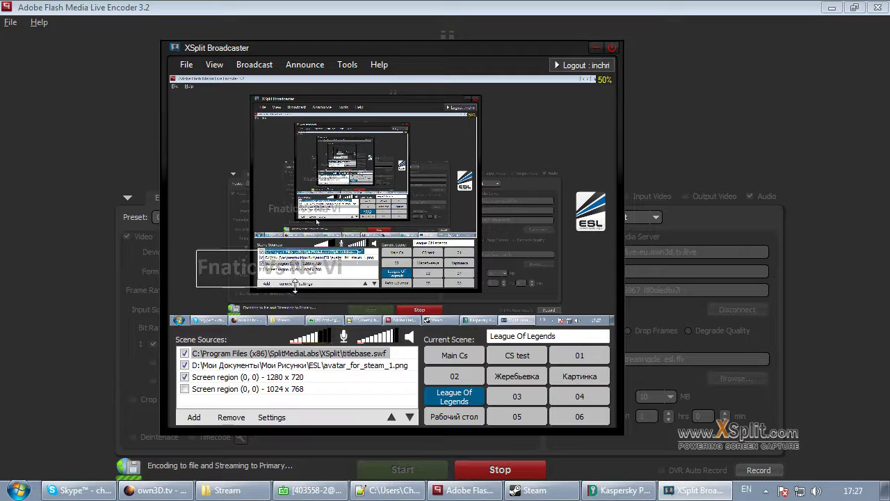
left_click_drag(294, 285, 236, 302)
left_click(272, 354)
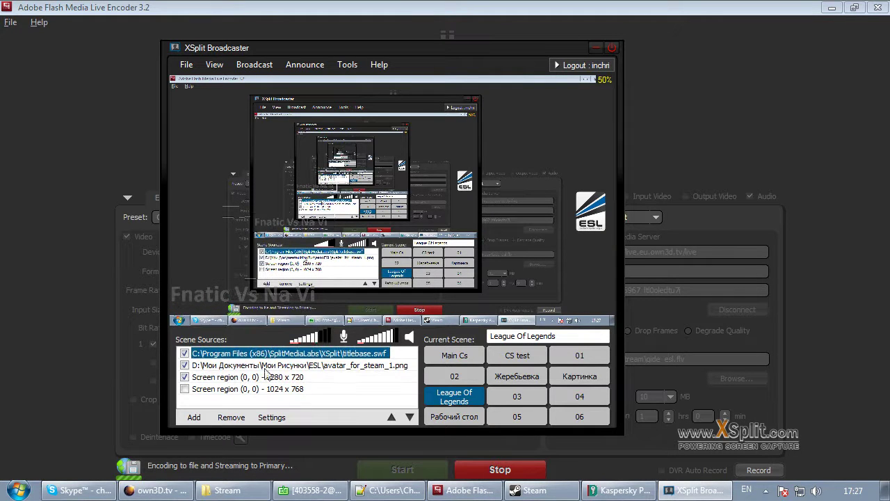
left_click_drag(241, 295, 214, 293)
Remove the title source from the scene, then open the file selection for adding an SWF plugin and cancel it.
left_click(240, 353)
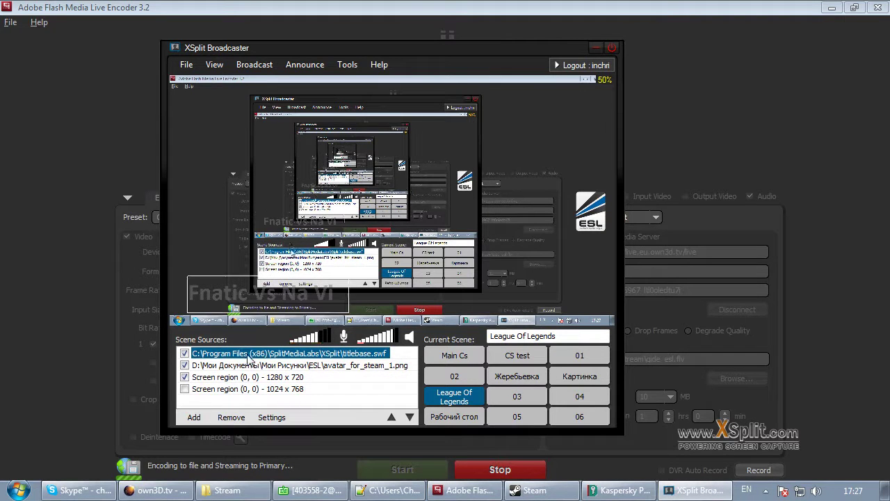
left_click(241, 421)
left_click(196, 416)
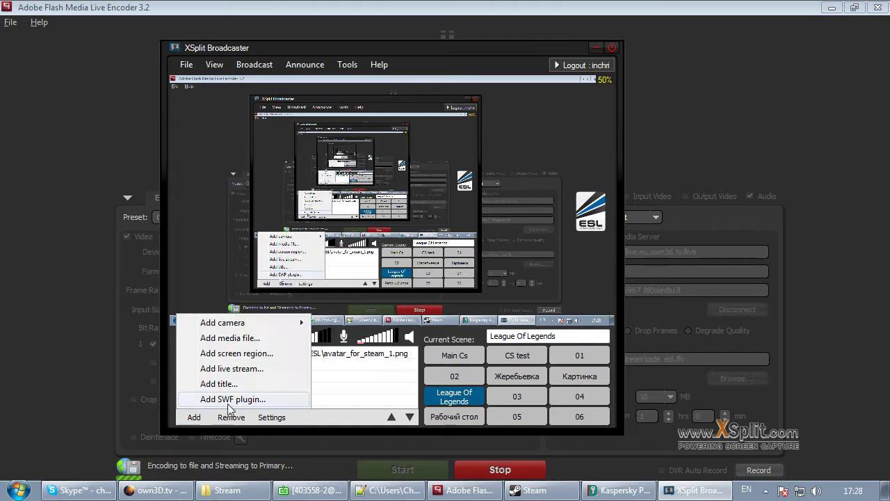
left_click(235, 400)
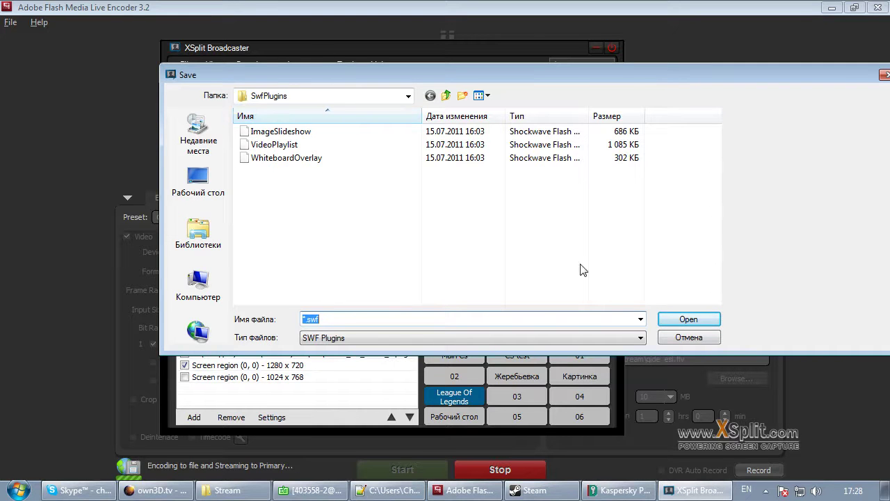
left_click(682, 338)
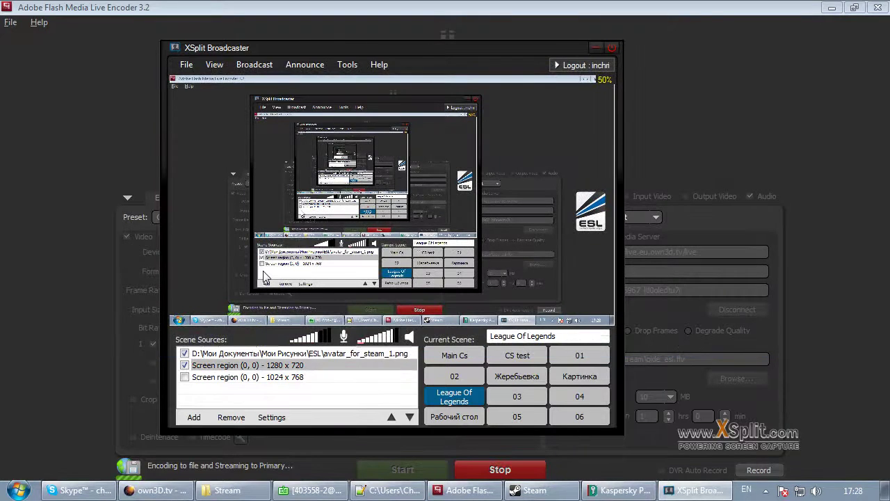
left_click(318, 355)
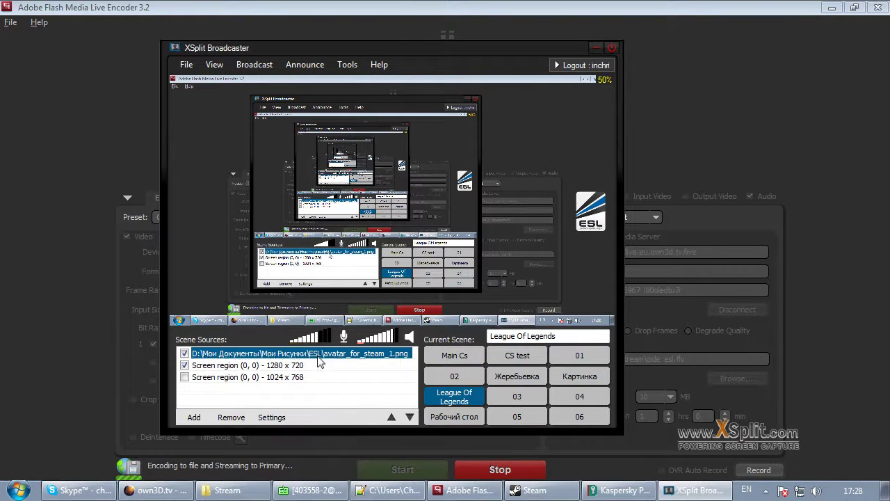
left_click(194, 418)
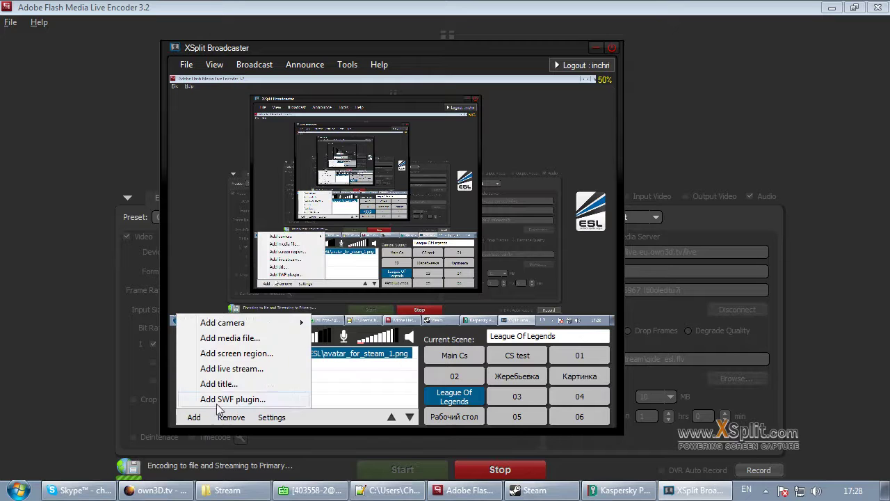
left_click(253, 369)
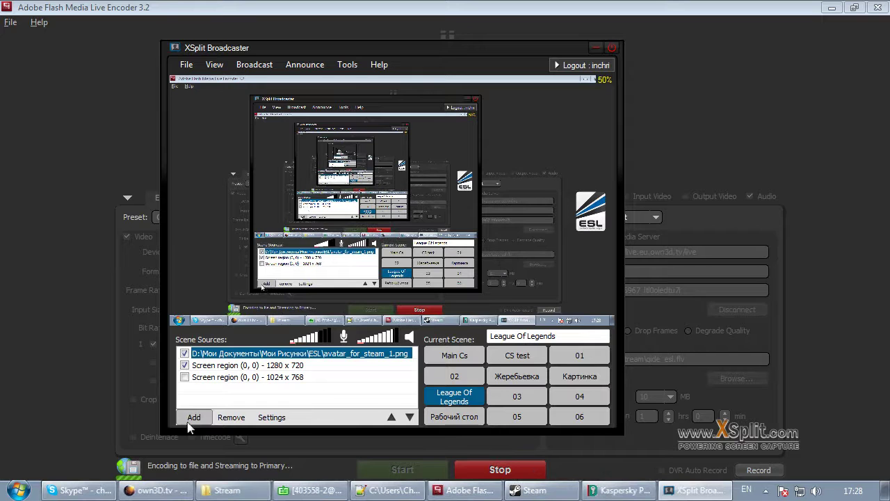
left_click(193, 420)
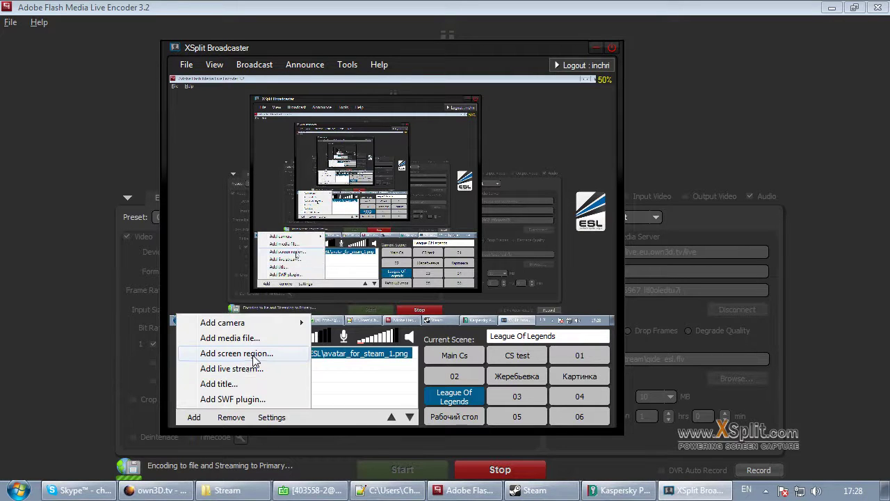
mouse_move(279, 323)
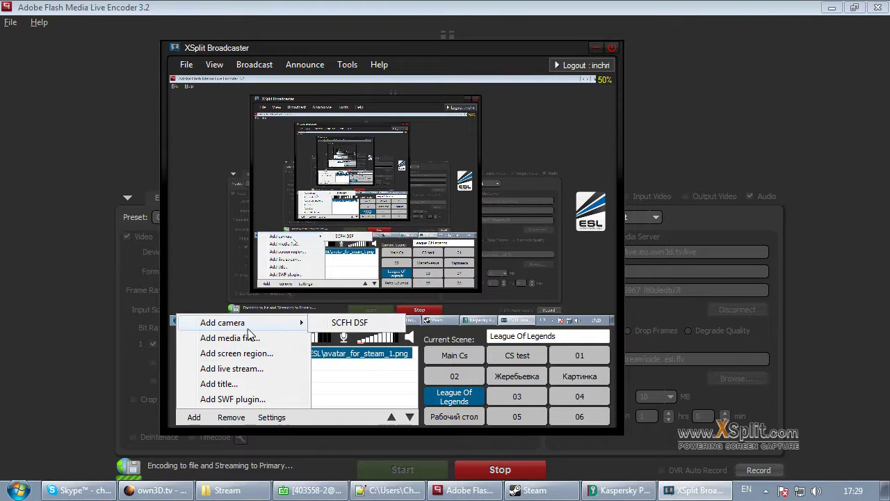
left_click(360, 387)
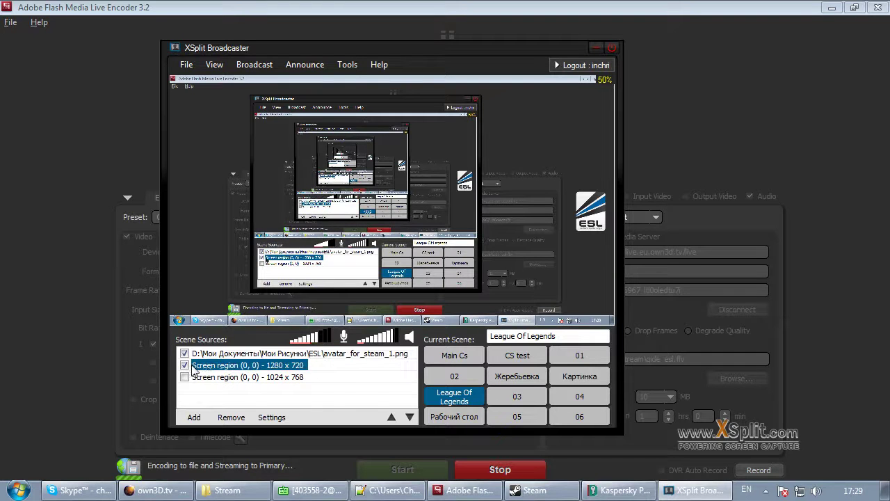
Hide the 1280 x 720 screen region and add a new one covering the whole screen, enlarged to fill the preview.
left_click(184, 366)
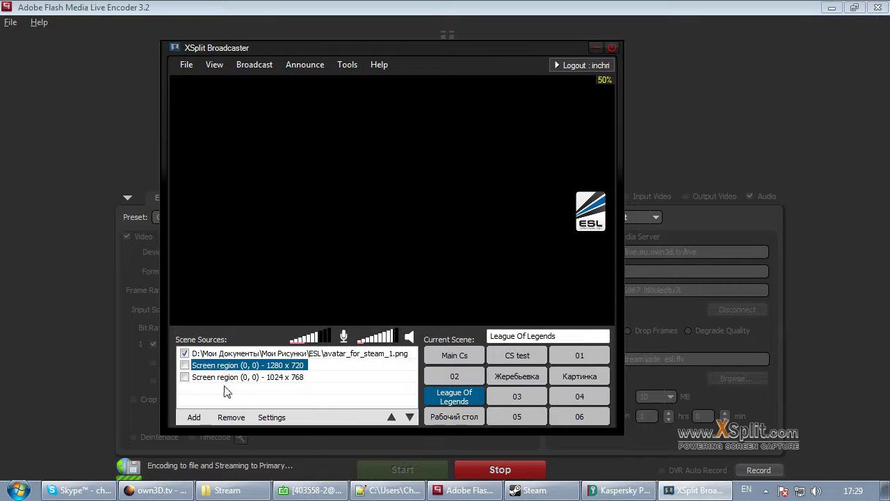
left_click(195, 417)
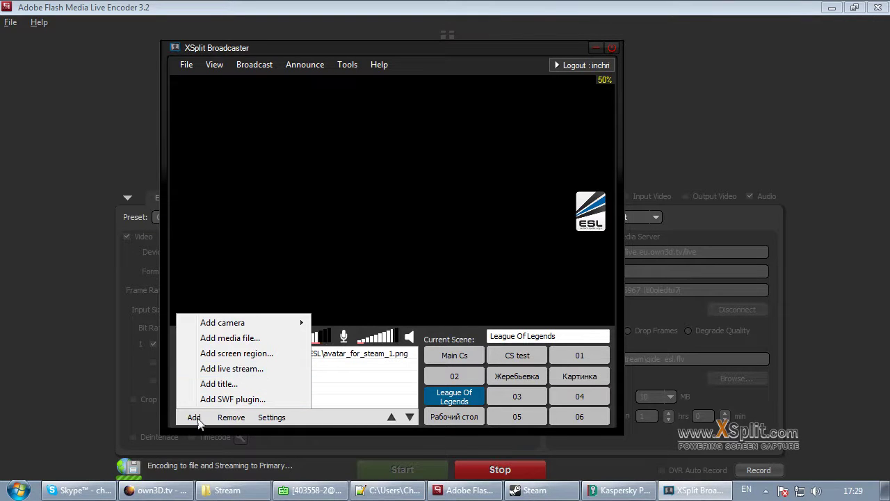
left_click(246, 355)
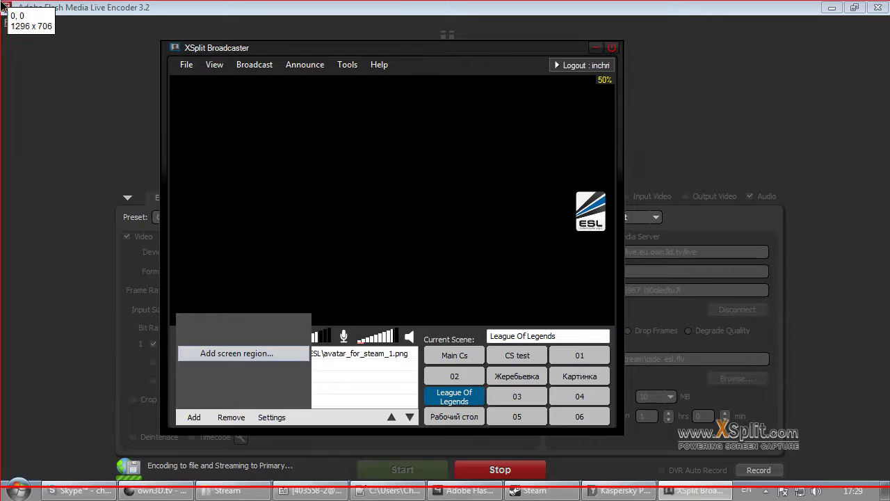
left_click_drag(2, 3, 889, 500)
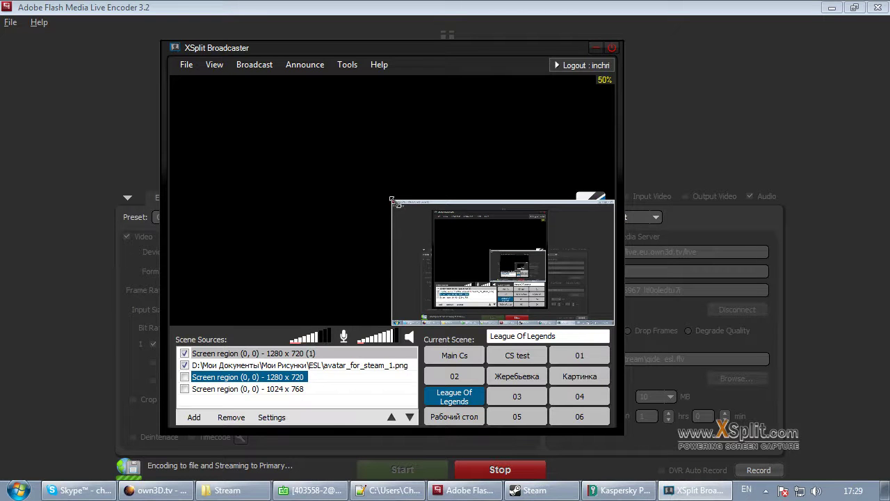
left_click_drag(393, 202, 164, 70)
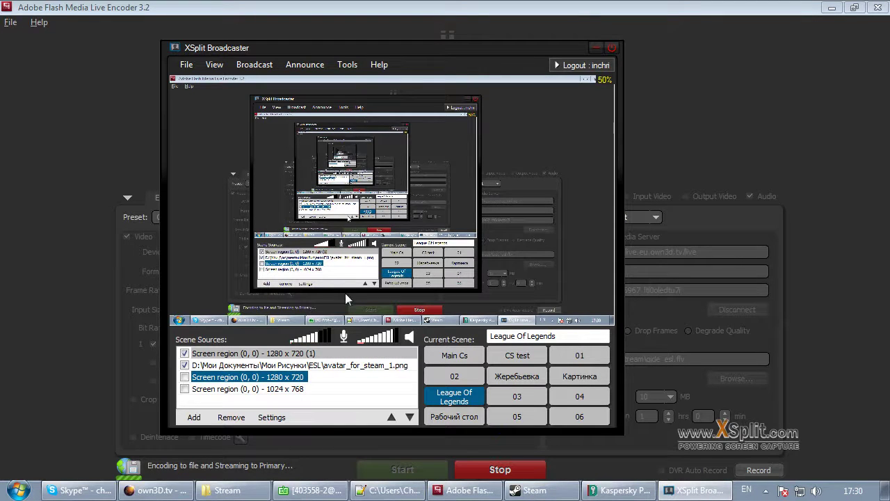
Place the avatar_for_steam_1.png source above the new 1280 x 720 (1) screen region in the source order.
left_click(233, 354)
left_click(240, 365)
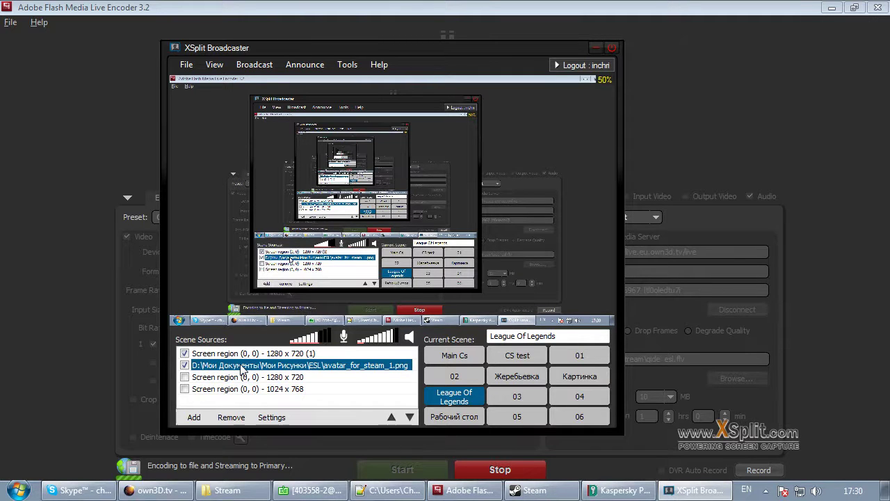
left_click(255, 354)
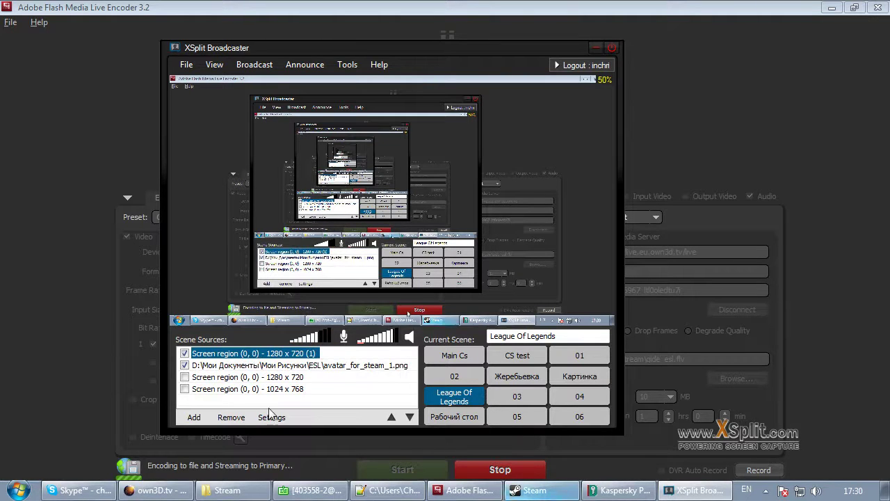
left_click(383, 366)
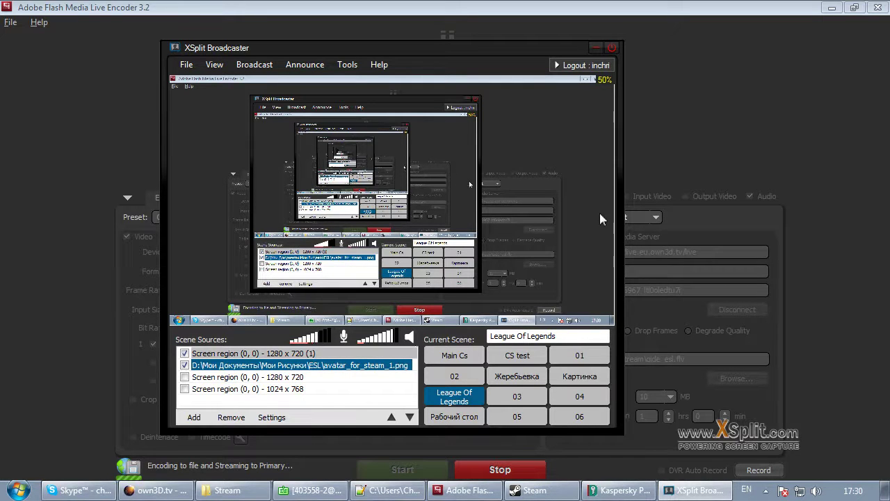
left_click(261, 353)
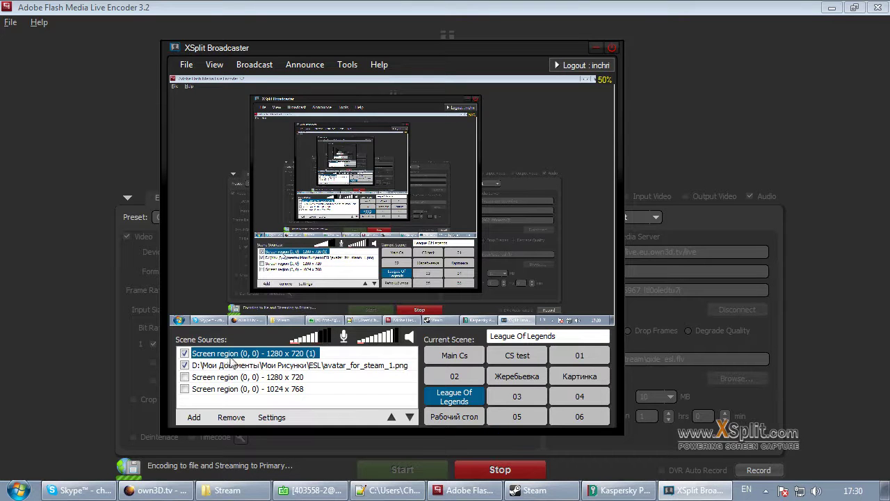
left_click(308, 368)
left_click_drag(309, 368, 232, 370)
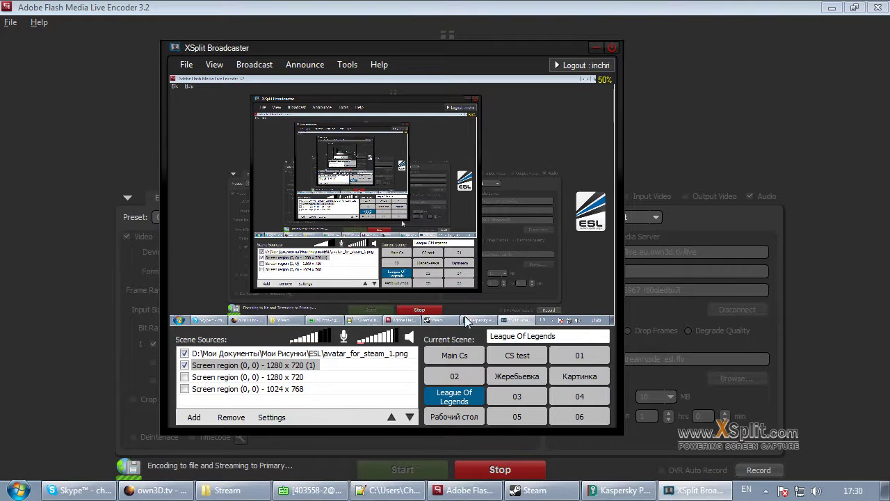
Bring up the Steam window, minimise it, and bring it up again to show its game library.
left_click(563, 493)
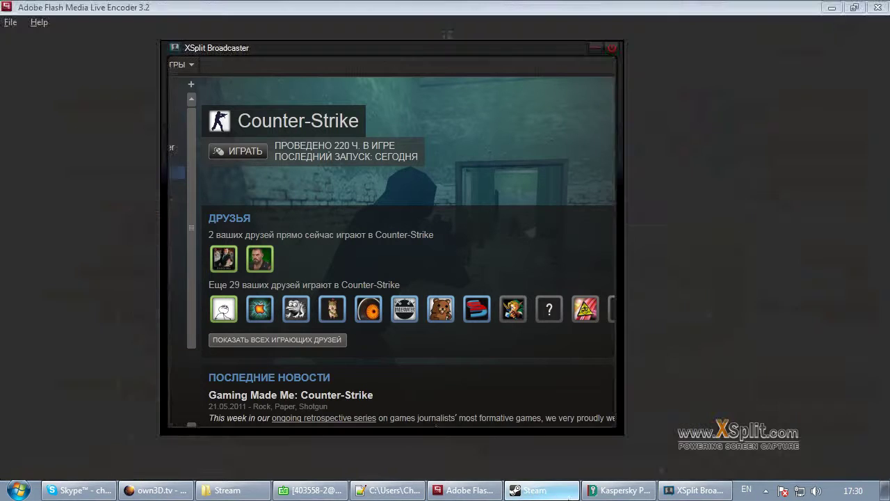
left_click(566, 491)
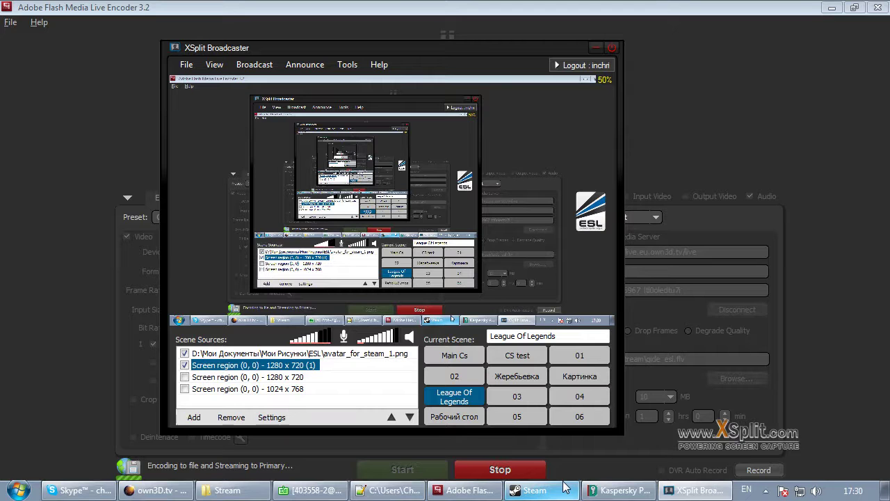
left_click(564, 490)
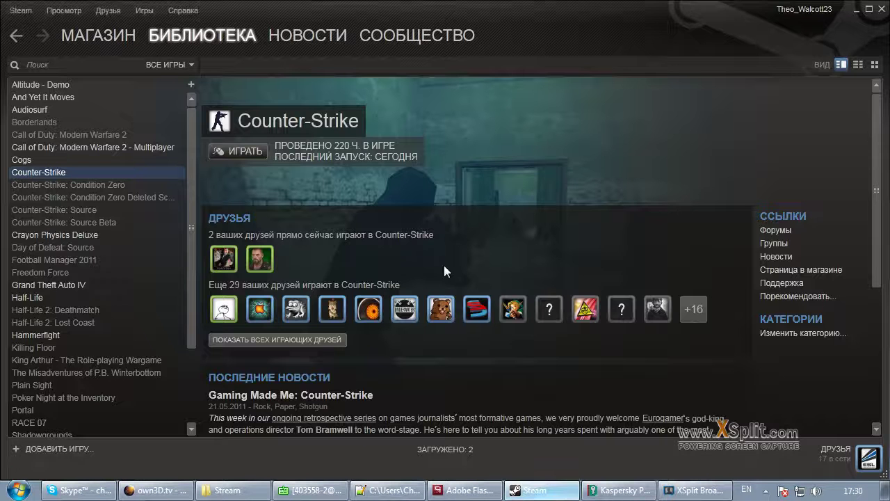
Launch Counter-Strike from the game library and move its window aside so the library stays partly uncovered.
left_click(244, 151)
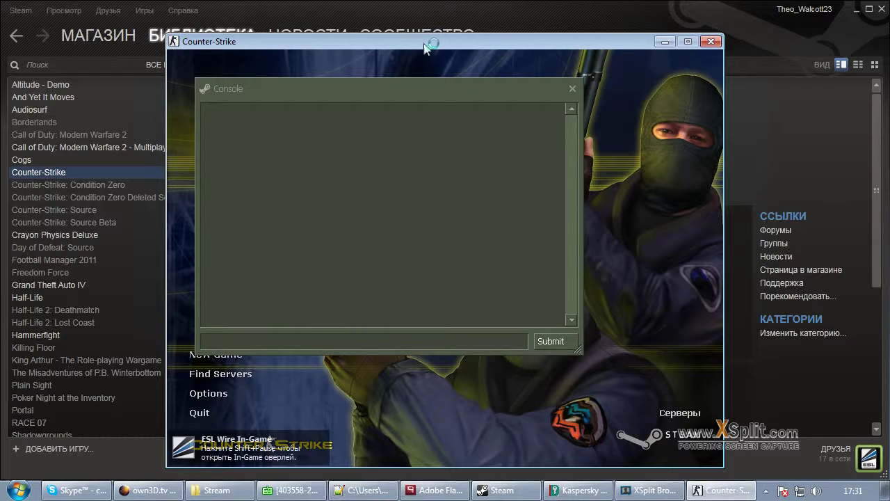
left_click_drag(430, 48, 583, 23)
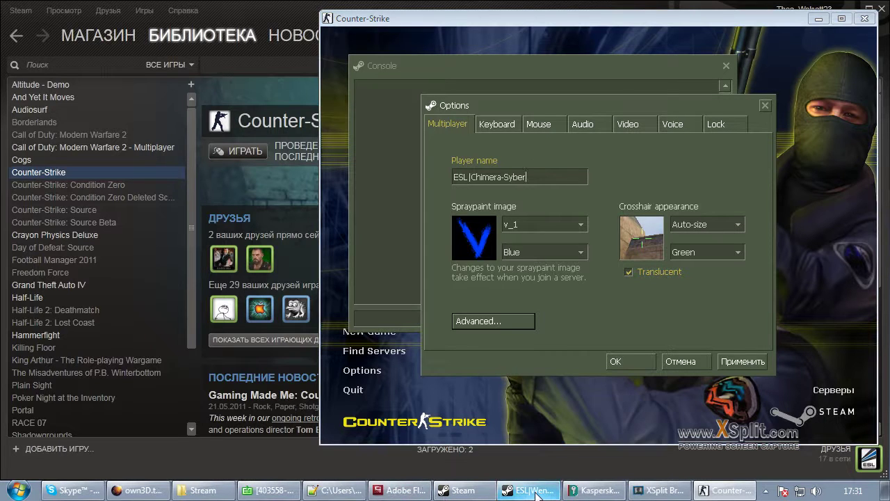
Open the friend's incoming chat and reply in Russian with "я пилю гайд по чыздше".
left_click(537, 495)
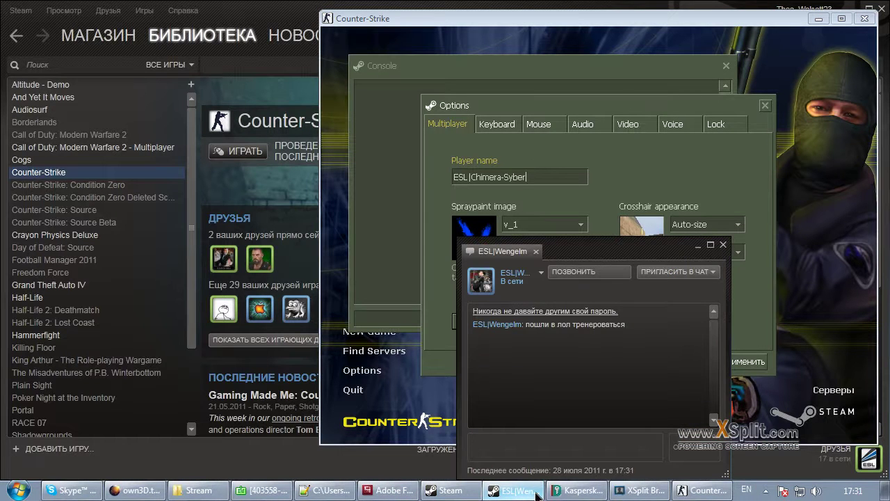
left_click(537, 496)
left_click(527, 491)
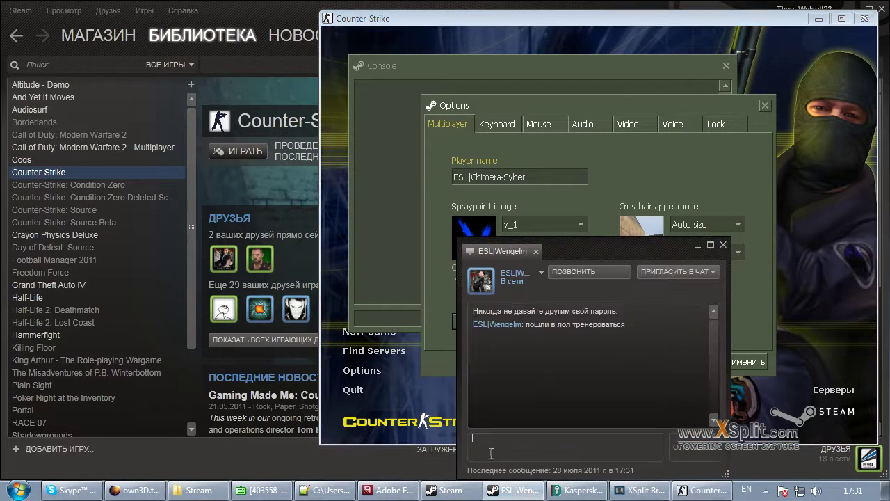
type("z gbk")
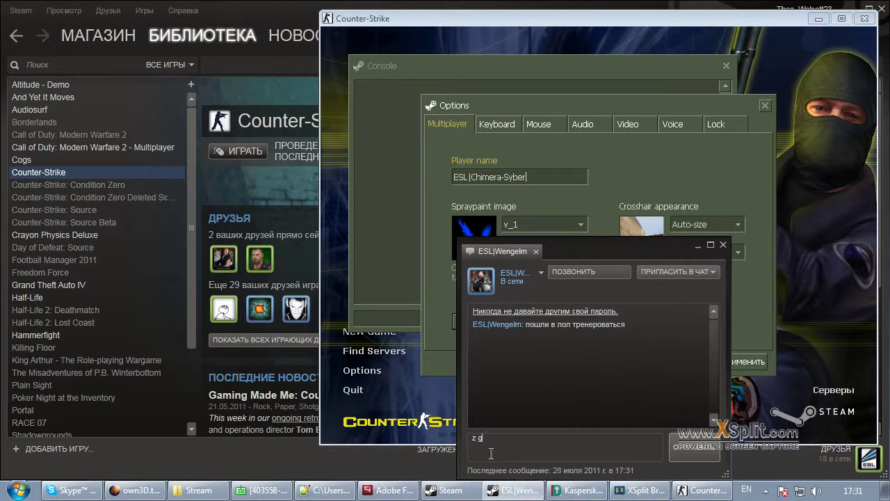
key("BackSpace")
key("BackSpace")
key("BackSpace")
key("alt+shift")
type("я пилю гайд")
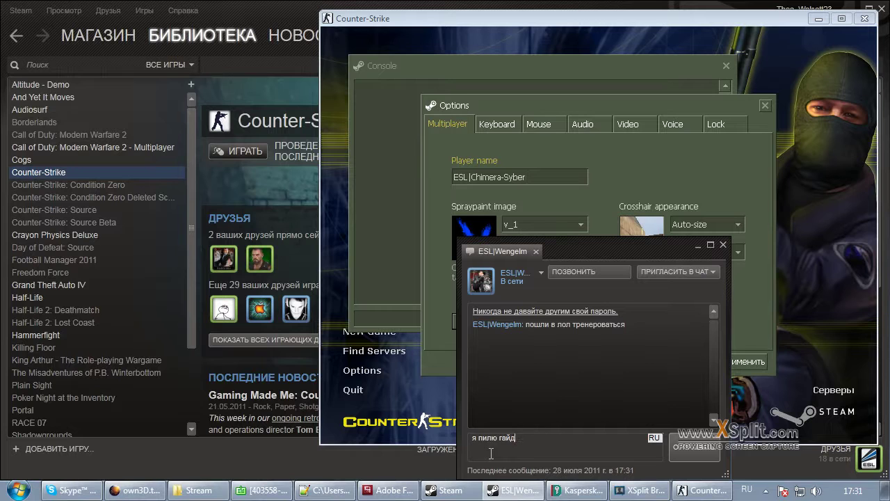
type("пт чыздше")
key("Return")
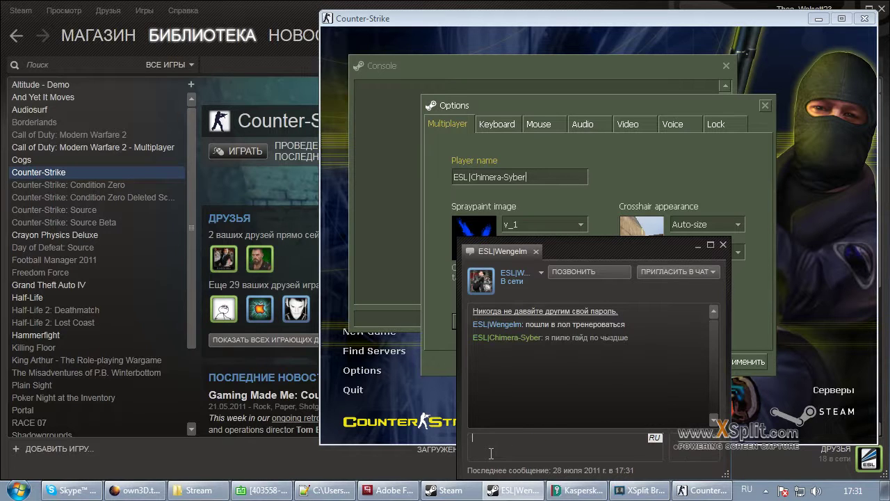
Send the friend the correction "xsplit*" in Latin letters.
key("alt+shift")
type("xspli")
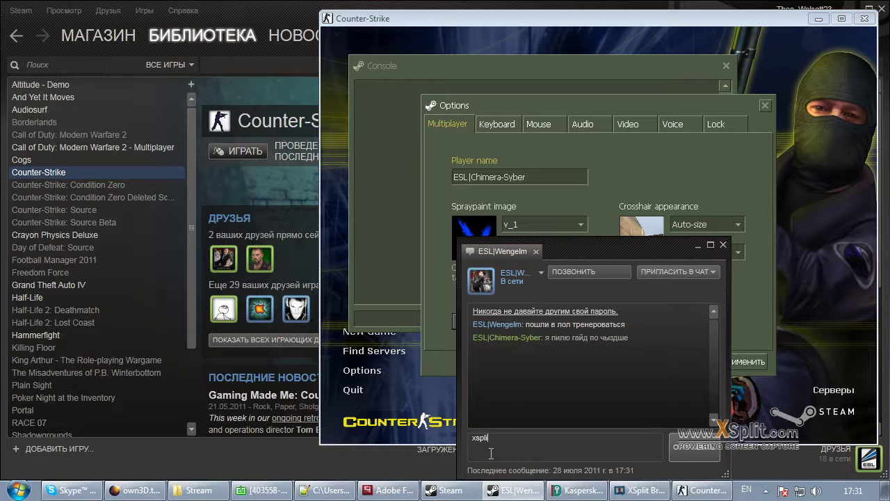
type("t*\\")
key("Return")
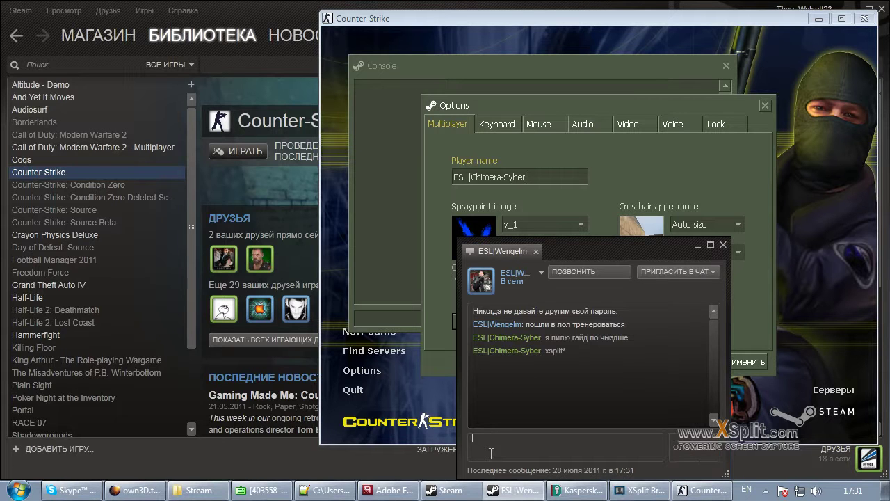
Send the friend the Russian message "пали мой стрим))" and close the chat.
key("alt+shift")
type("пали мо")
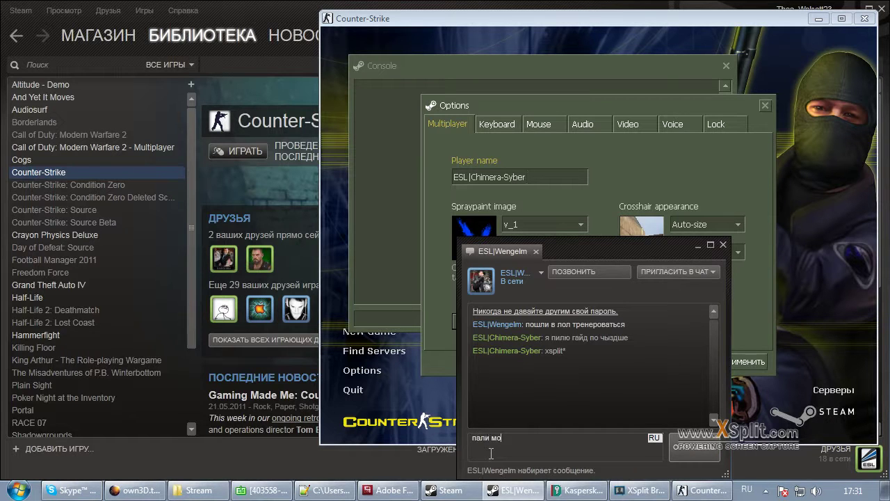
type("й стрим))")
key("Return")
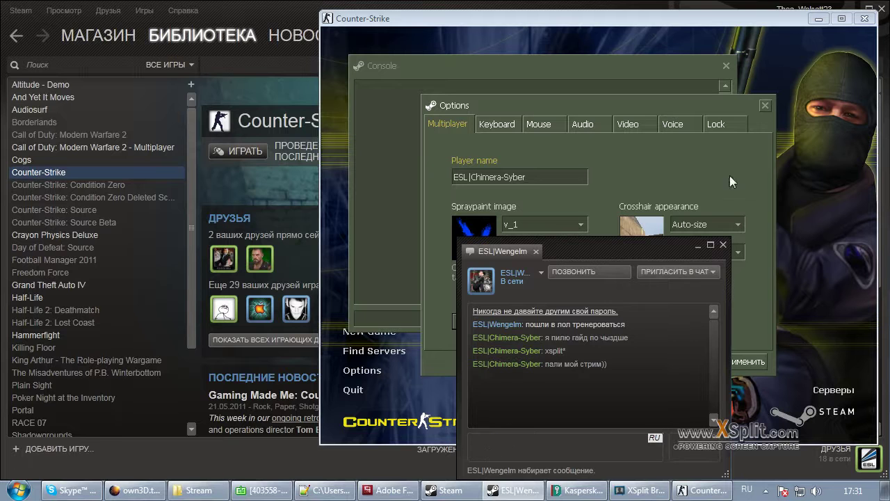
left_click(724, 244)
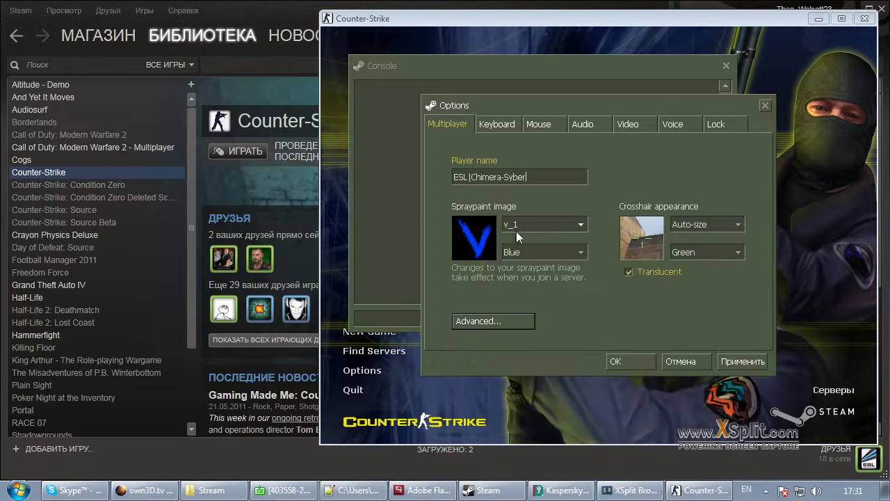
Show Counter-Strike's video options with its resolution and windowed mode, and switch to XSplit Broadcaster.
left_click(630, 126)
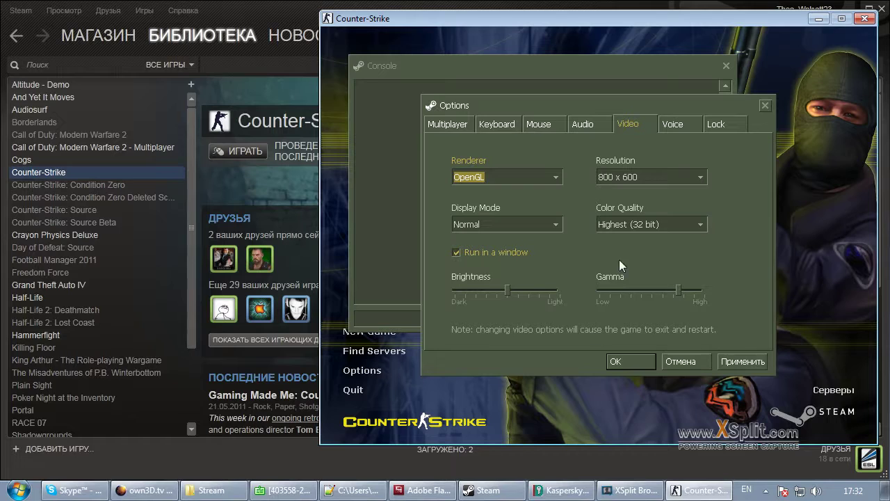
left_click(486, 491)
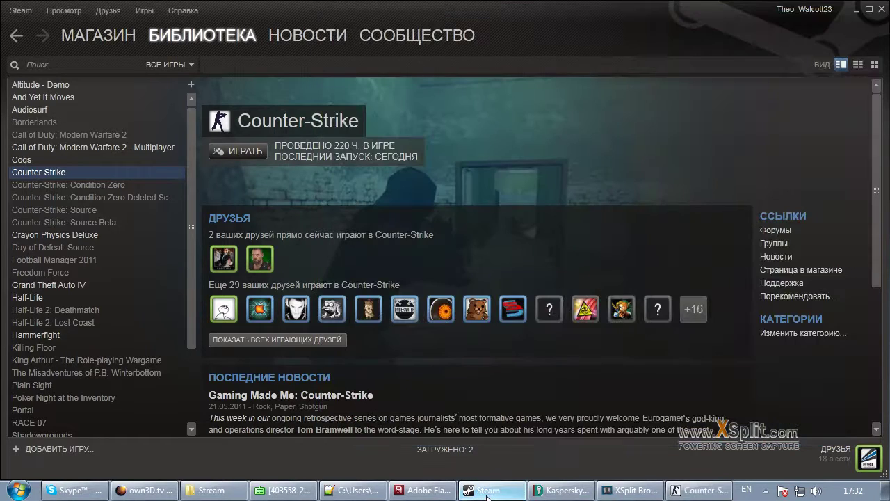
left_click(696, 491)
left_click(630, 491)
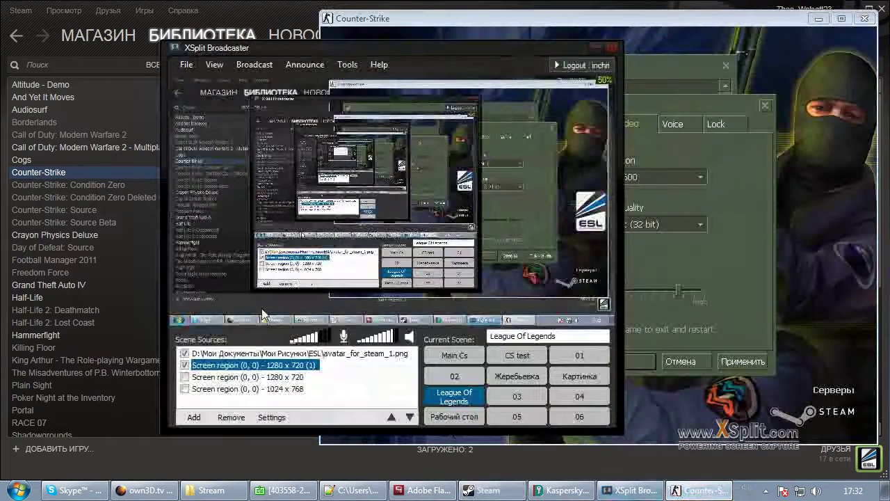
Switch the current scene to CS test and select its 800 x 600 screen region source.
left_click(463, 359)
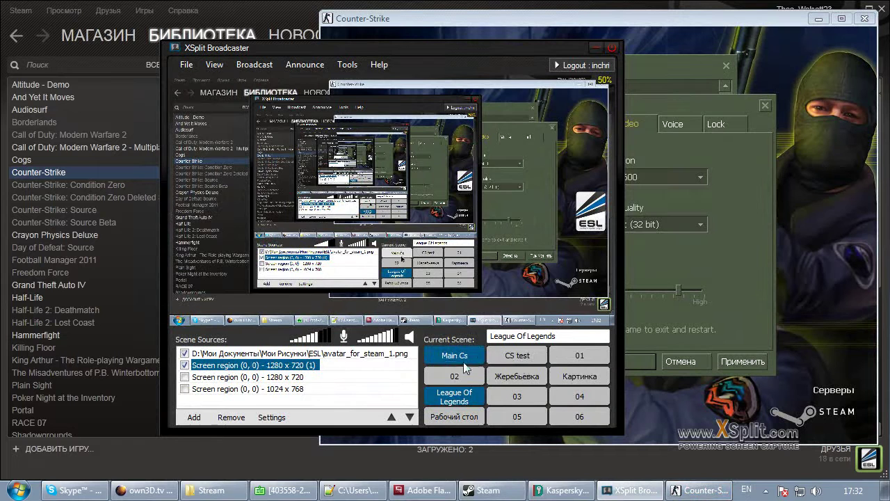
left_click(525, 361)
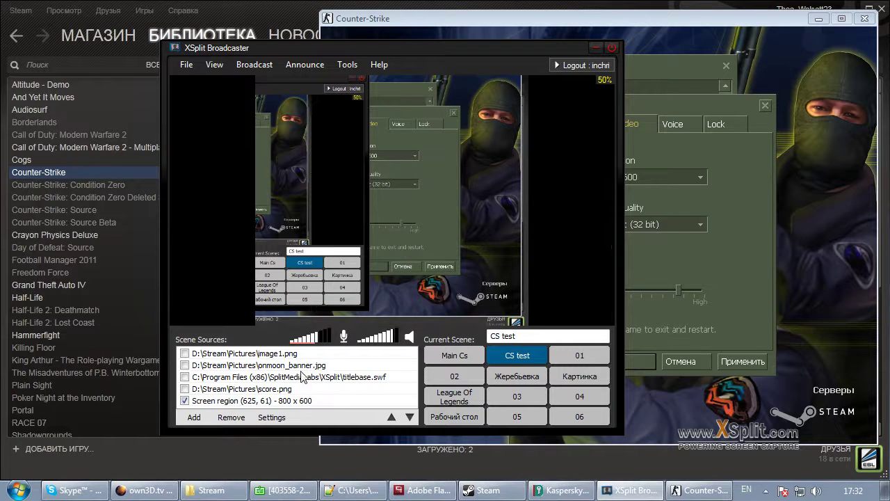
left_click(273, 401)
left_click(486, 208)
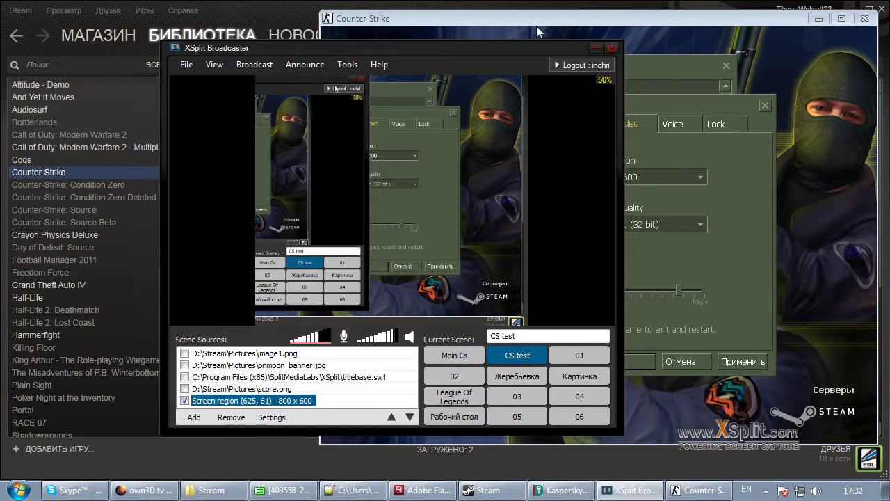
Place the XSplit Broadcaster and Counter-Strike windows side by side, aligning the game with the captured 800 x 600 region in the preview.
left_click(394, 33)
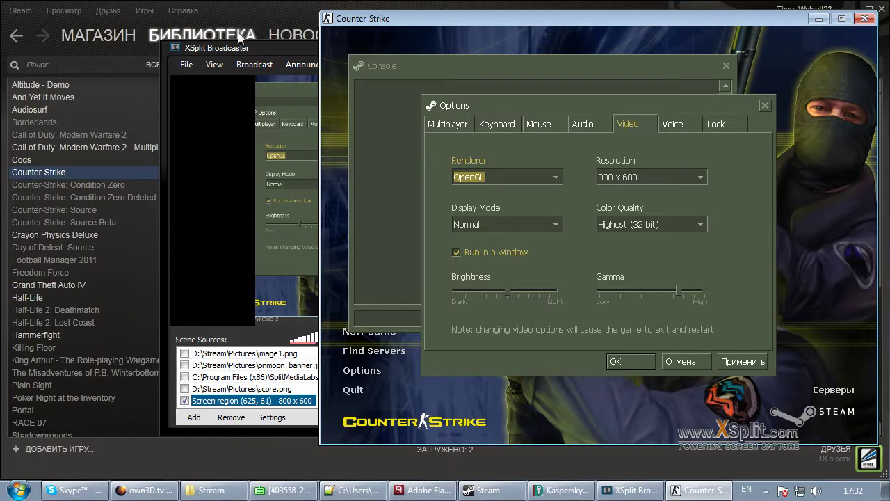
left_click_drag(263, 54, 178, 87)
left_click_drag(322, 78, 182, 114)
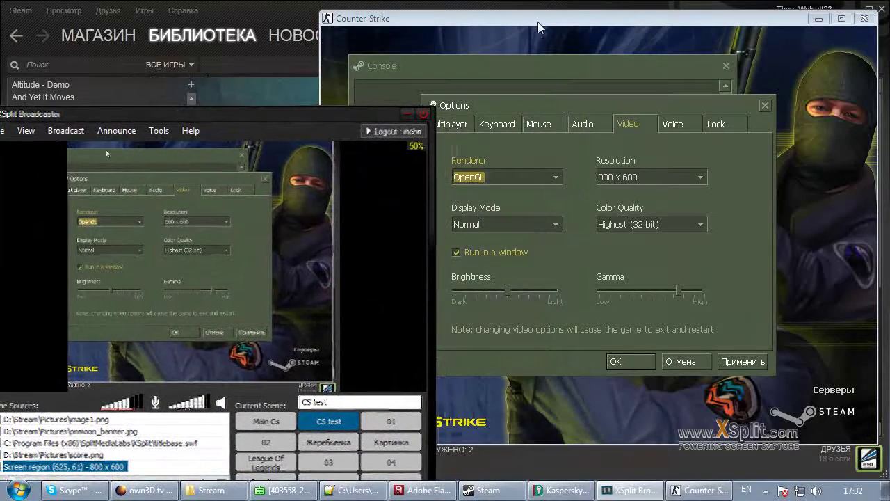
left_click_drag(568, 17, 612, 43)
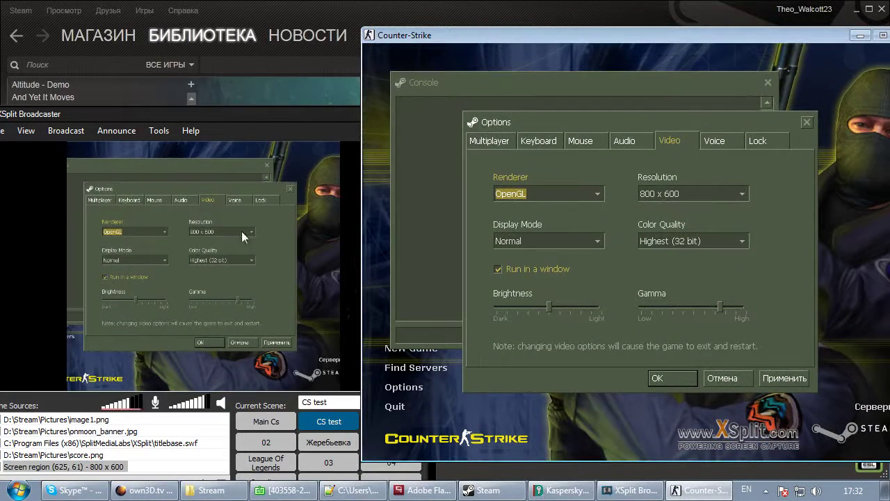
left_click(284, 160)
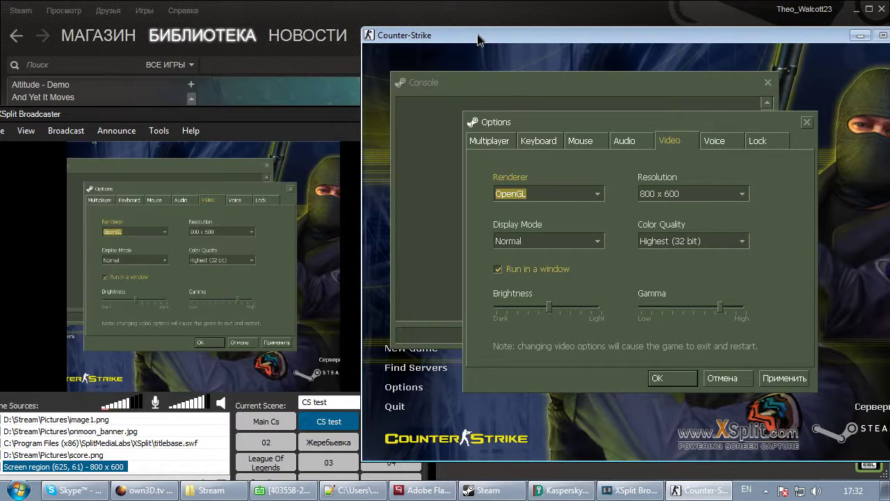
left_click_drag(478, 41, 475, 39)
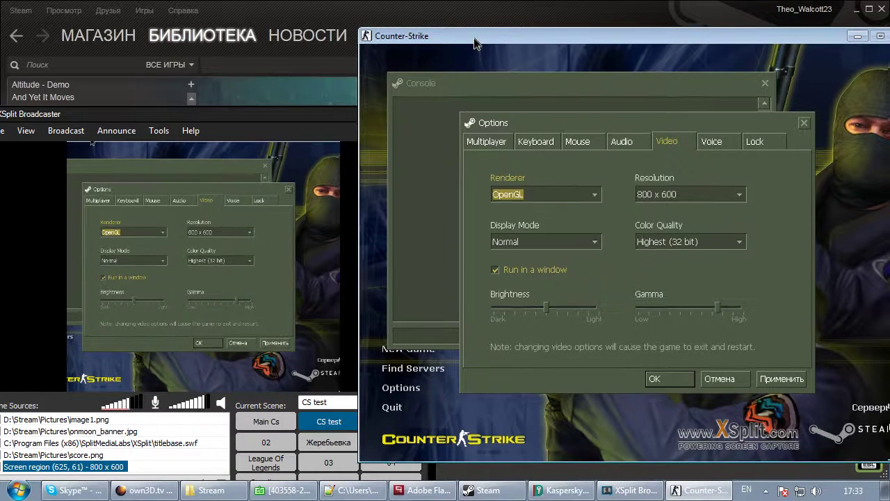
Bring the XSplit Broadcaster window fully into view and move the Counter-Strike window fully onto the desktop.
left_click(192, 115)
left_click_drag(246, 115, 314, 81)
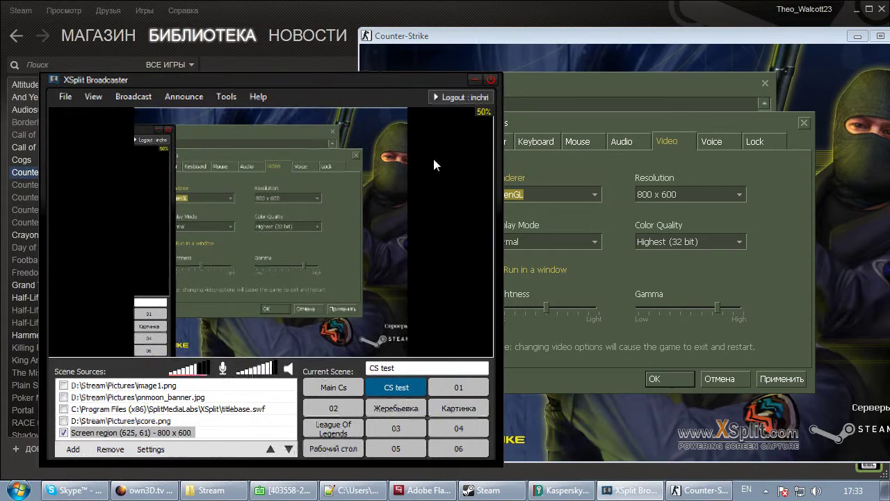
left_click_drag(438, 36, 384, 16)
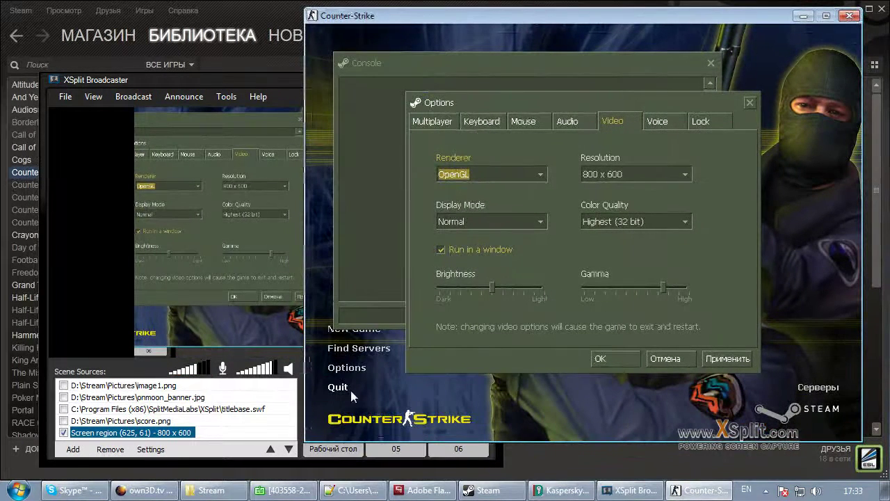
Cancel the Counter-Strike options and quit the game.
left_click(665, 358)
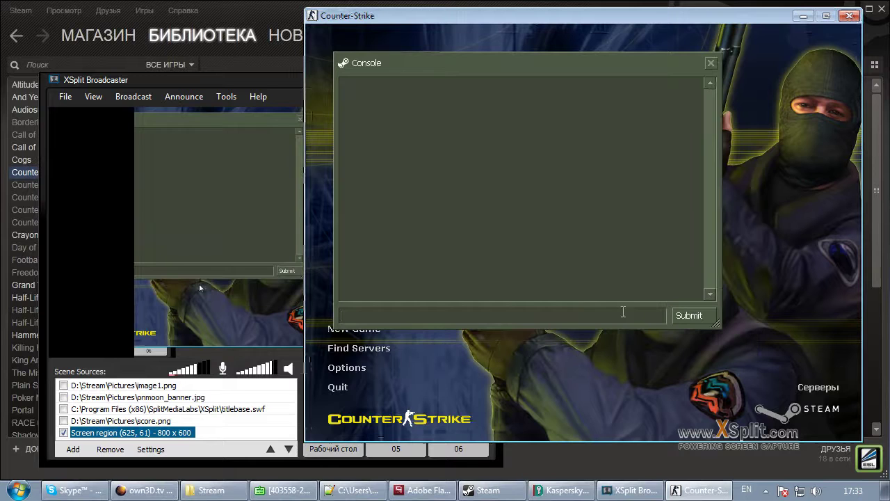
left_click(338, 387)
left_click(564, 249)
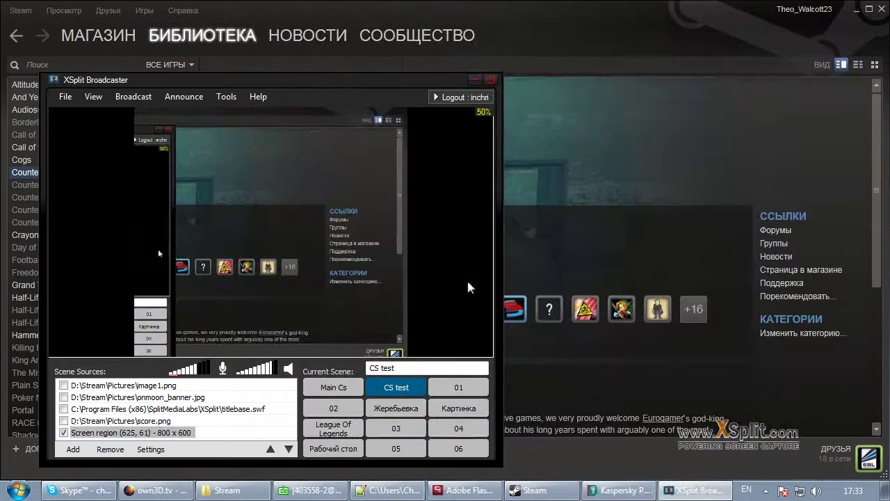
Reposition the XSplit Broadcaster window and close the Steam update news window.
left_click_drag(252, 84, 346, 85)
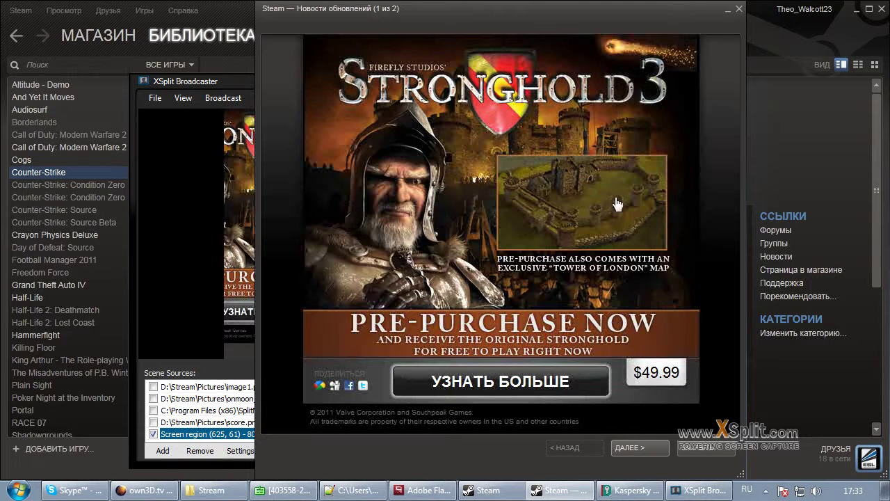
left_click(695, 447)
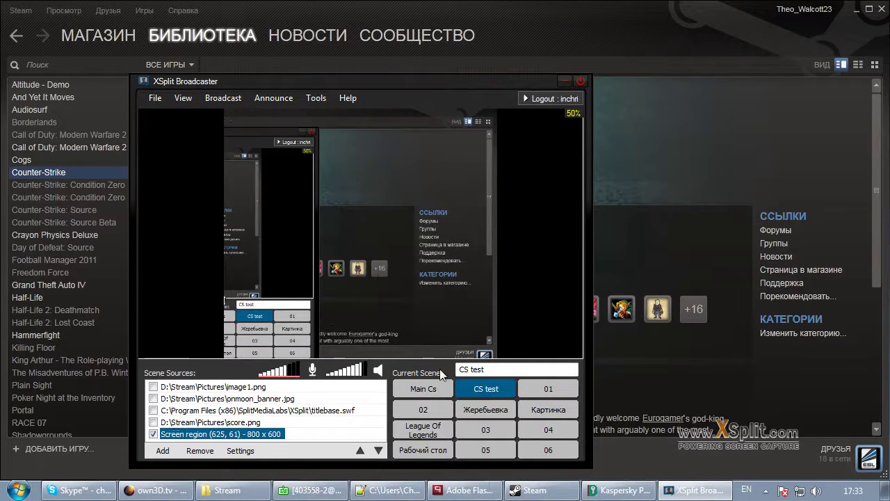
Switch the current scene to League Of Legends and select its avatar_for_steam_1.png image source.
left_click(436, 434)
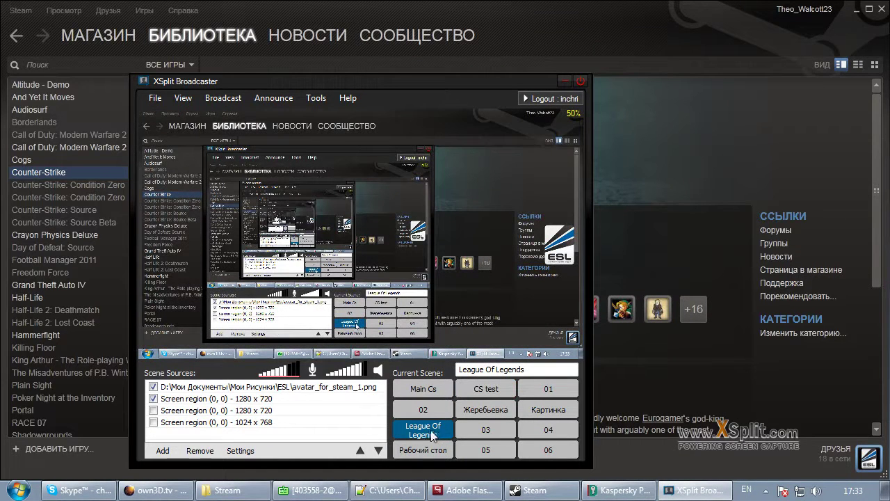
left_click(380, 388)
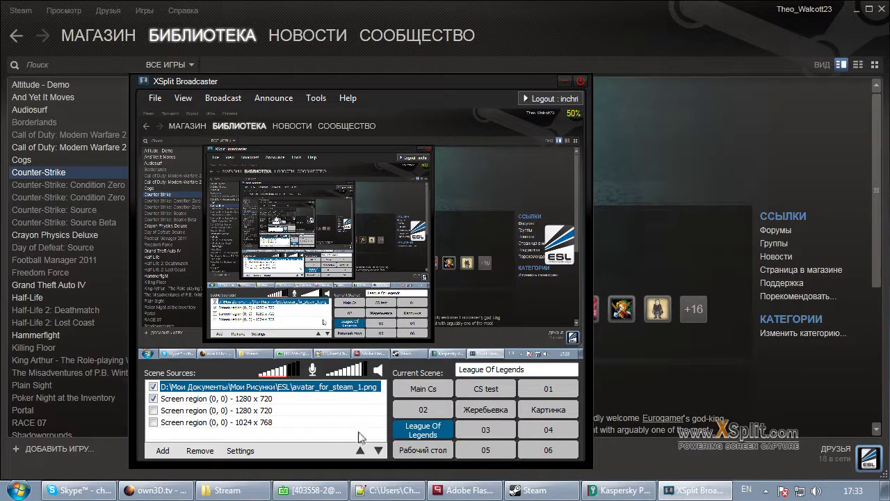
Switch to Windows Explorer and open the League Of Legends folder inside Games on drive D.
left_click(229, 490)
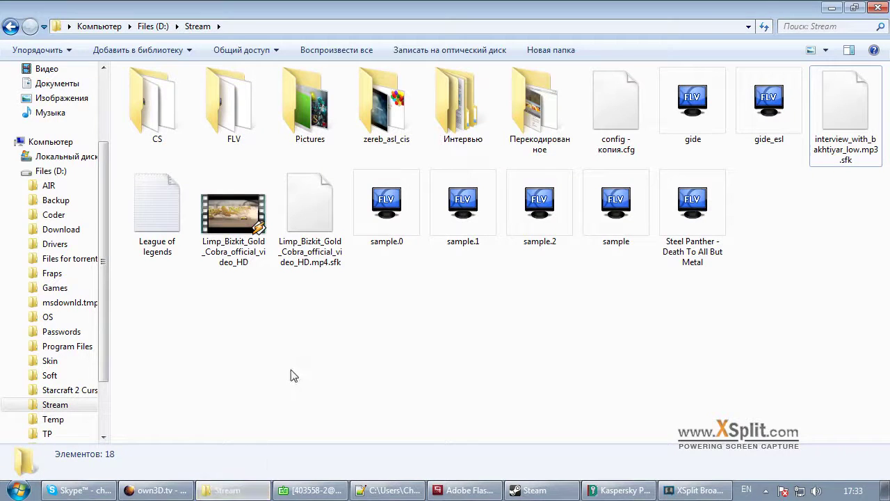
left_click(17, 171)
left_click(32, 279)
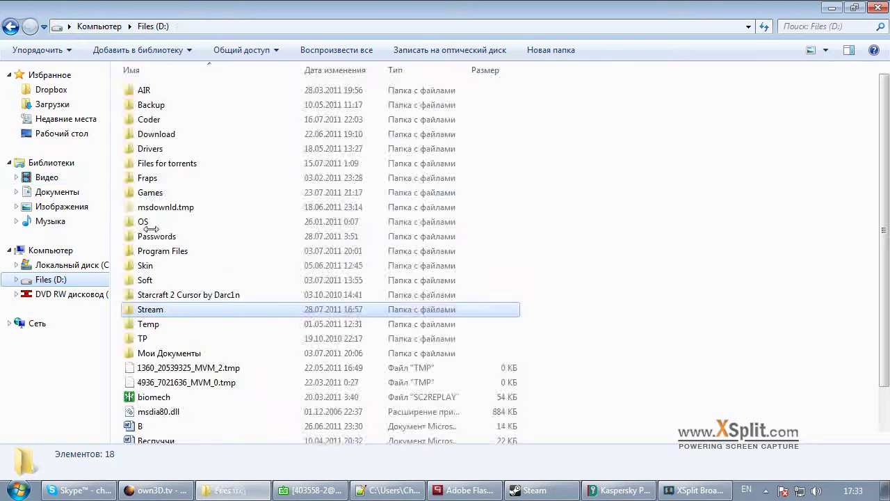
double_click(177, 194)
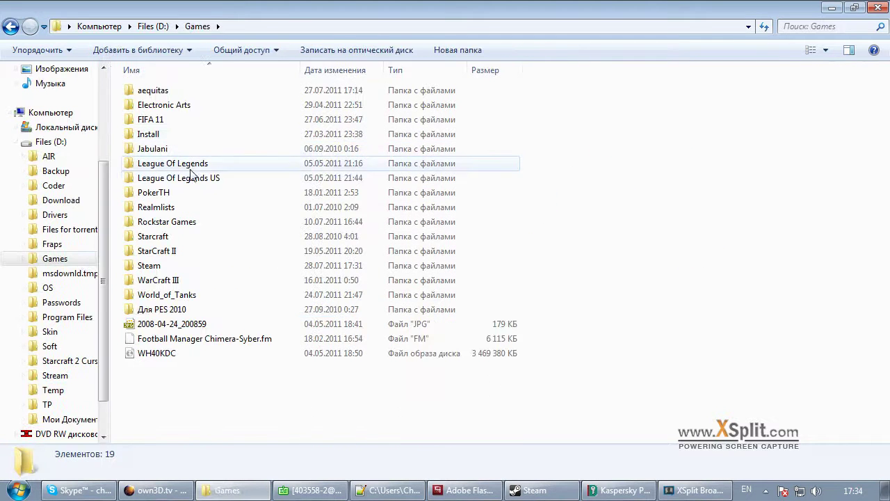
double_click(173, 114)
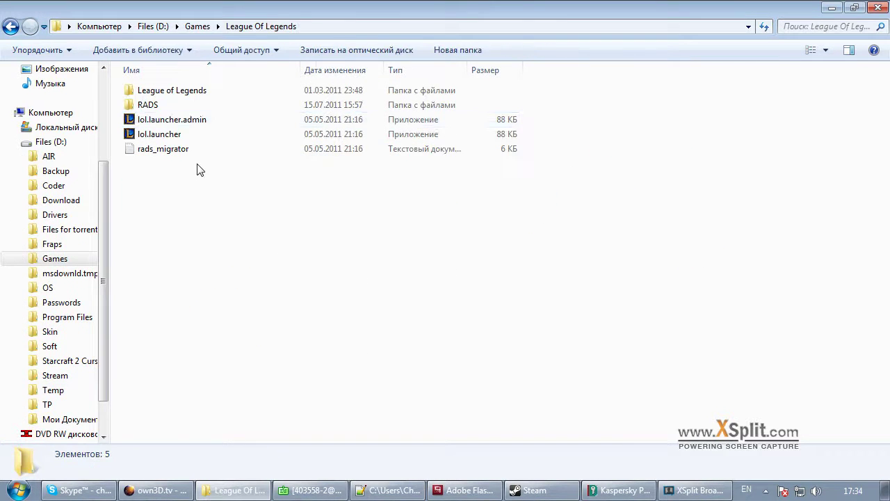
Look inside the League of Legends subfolder and open League of legends.txt from the Stream folder on drive D.
double_click(219, 90)
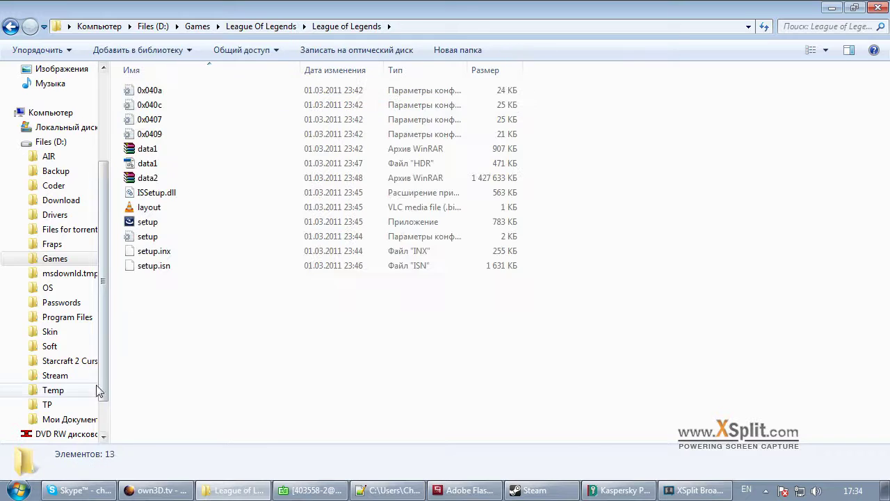
left_click(17, 491)
left_click(325, 253)
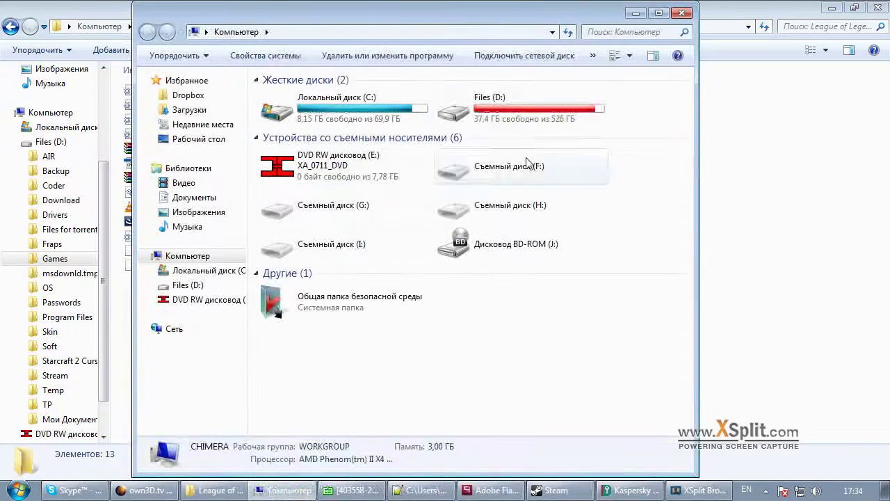
double_click(523, 175)
double_click(298, 315)
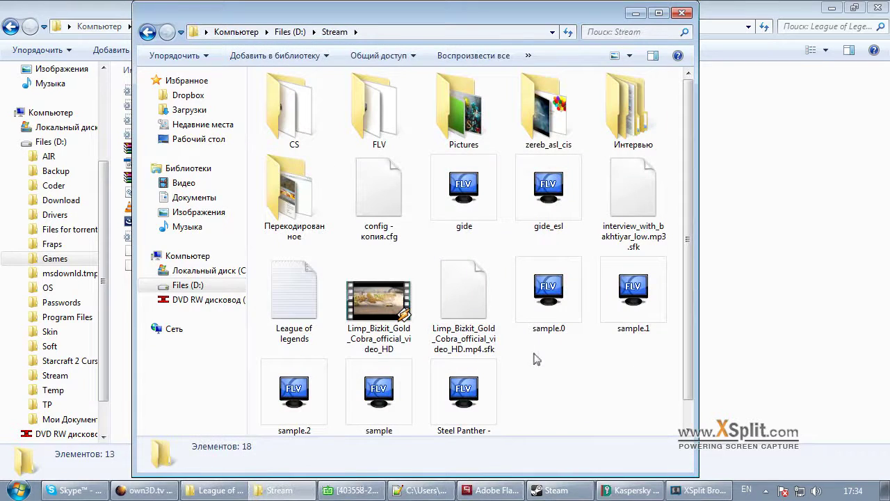
double_click(306, 282)
Read through the forum notes and highlight the config path ending in lol_game_client_sln\releases\0.0.0.63\deploy.
scroll(192, 204, "down", 3)
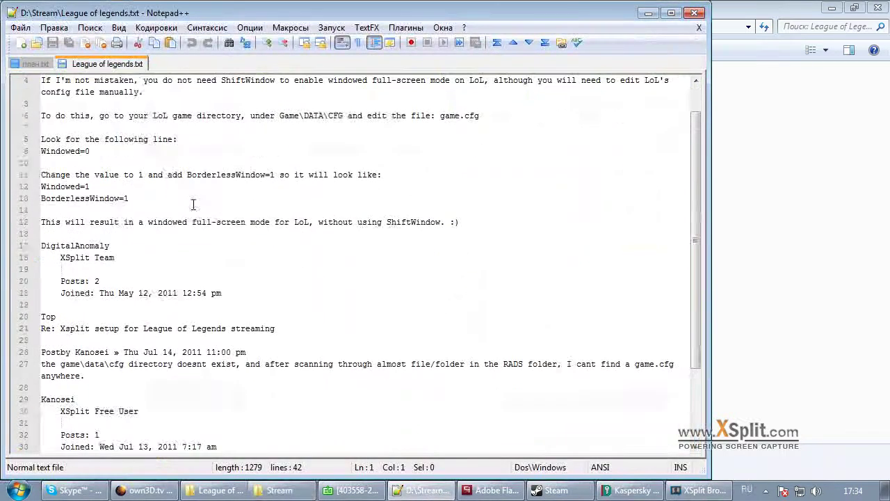
scroll(224, 263, "down", 1)
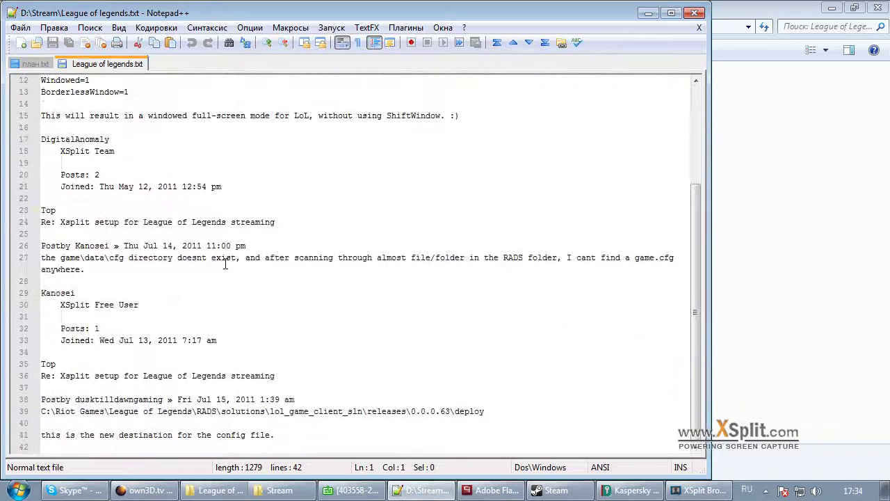
scroll(229, 262, "up", 4)
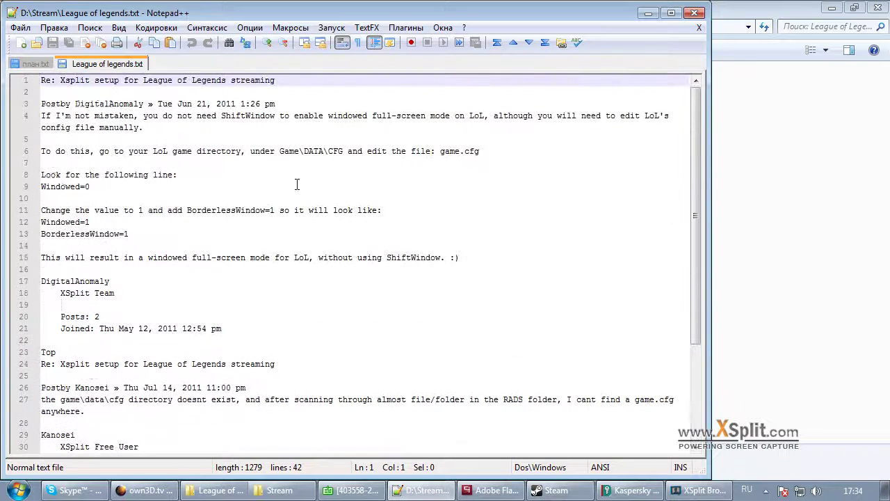
scroll(205, 238, "down", 4)
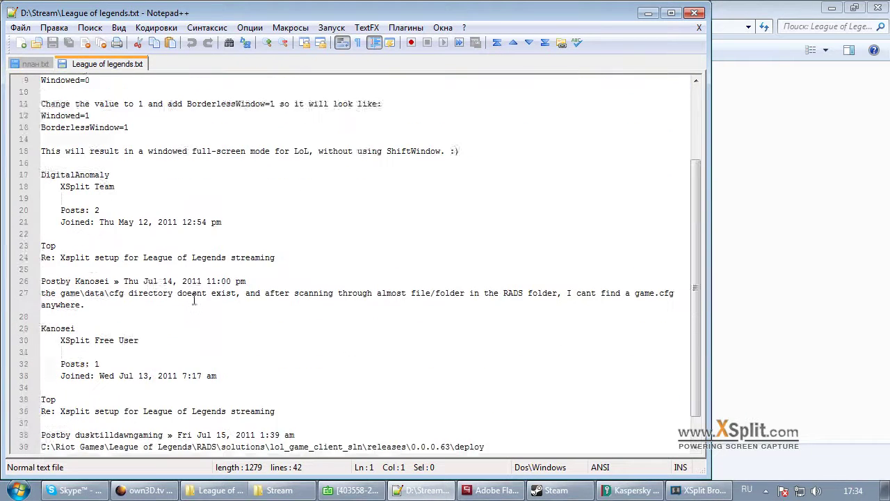
left_click(44, 415)
key("shift+End")
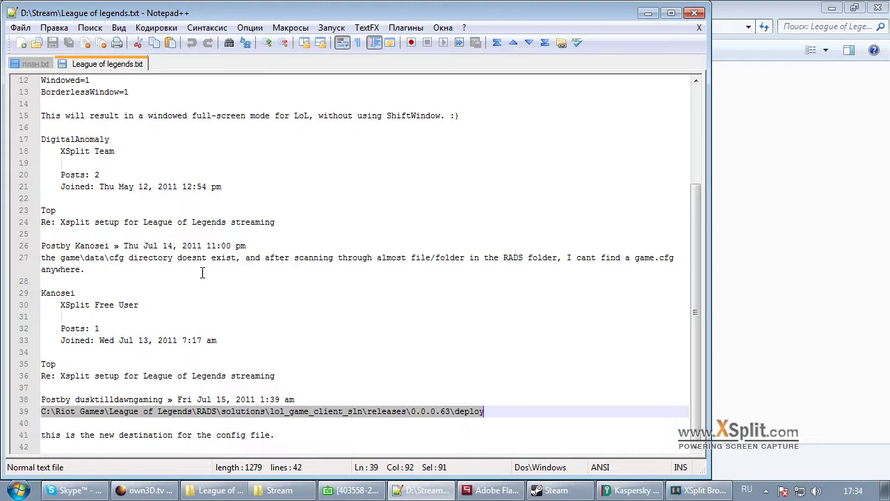
Highlight the recommended Windowed=1 and BorderlessWindow=1 lines in the forum notes.
scroll(189, 293, "up", 3)
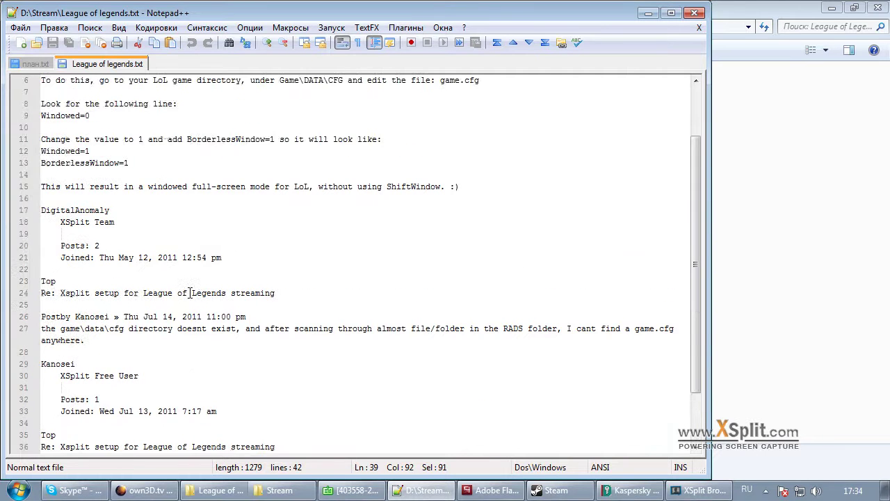
scroll(189, 292, "up", 1)
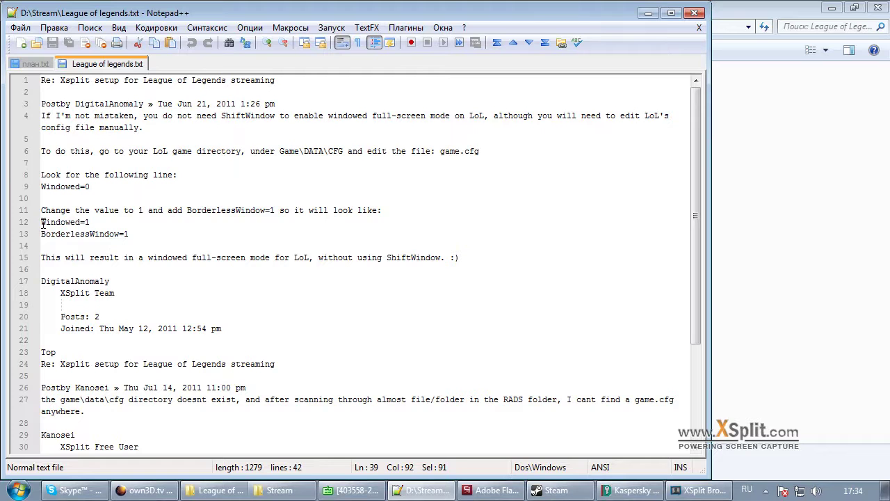
left_click_drag(42, 222, 90, 222)
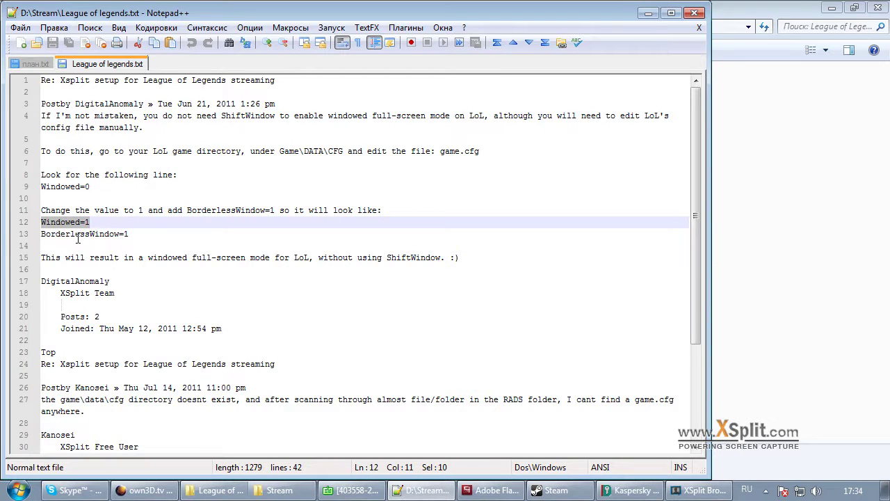
left_click_drag(132, 235, 46, 221)
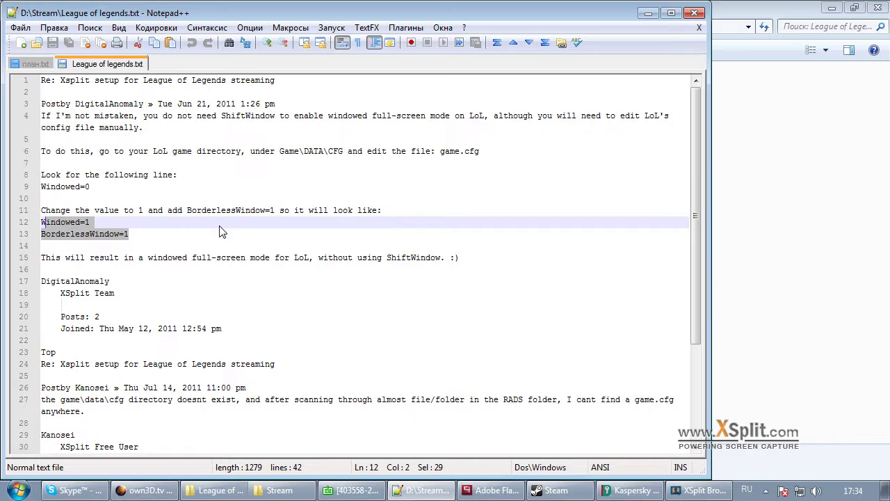
Switch to the game folder in Windows Explorer and open Games\League Of Legends\RADS\solutions\lol_game_client_sln\releases\0.0.0.65.
left_click(219, 490)
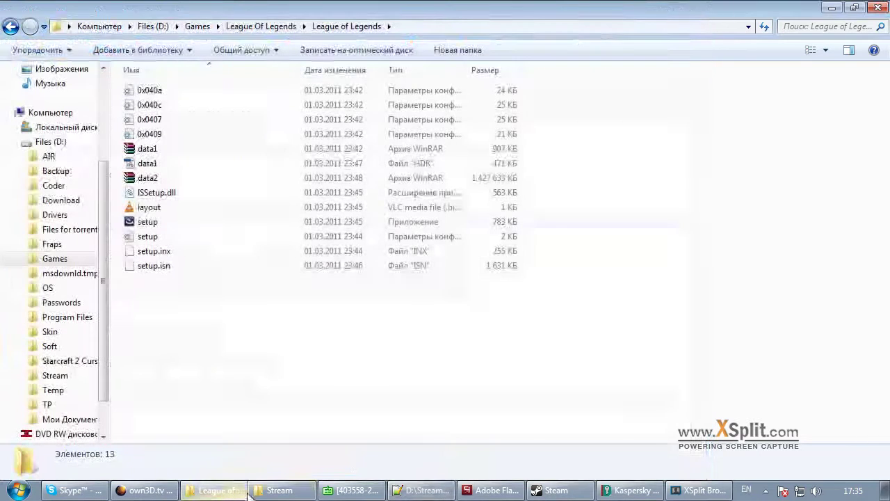
left_click(56, 258)
double_click(198, 165)
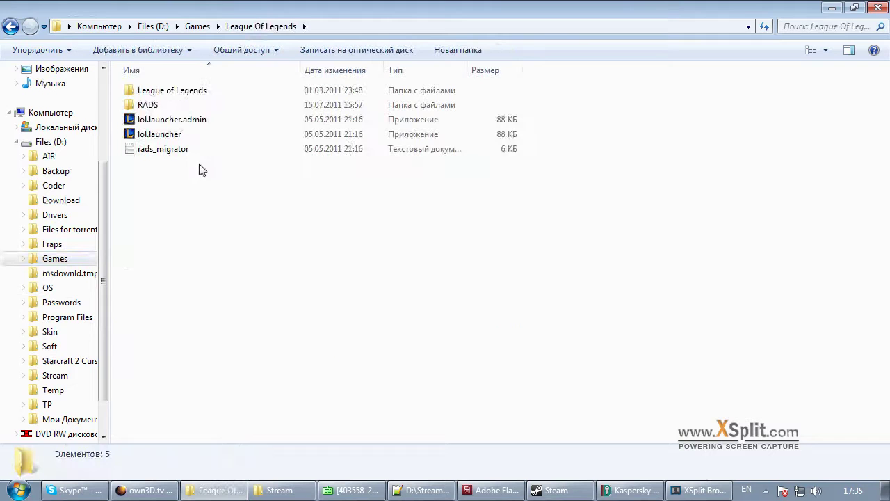
left_click(189, 108)
double_click(189, 108)
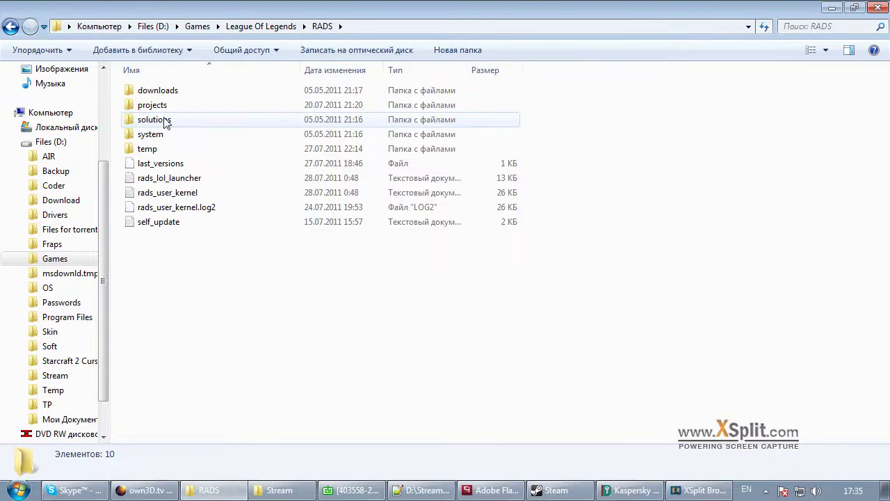
double_click(167, 123)
double_click(173, 93)
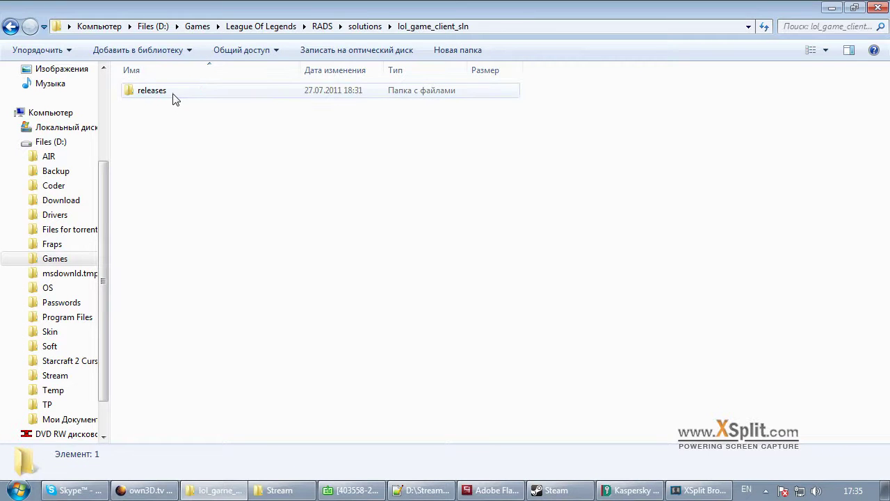
left_click(173, 98)
double_click(174, 98)
double_click(173, 97)
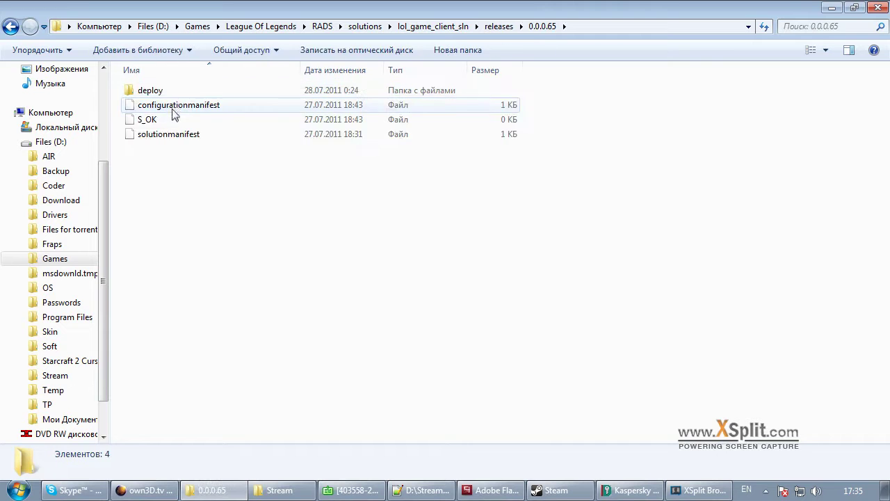
Open game.cfg from the deploy\DATA\CFG folder in Notepad++.
double_click(235, 91)
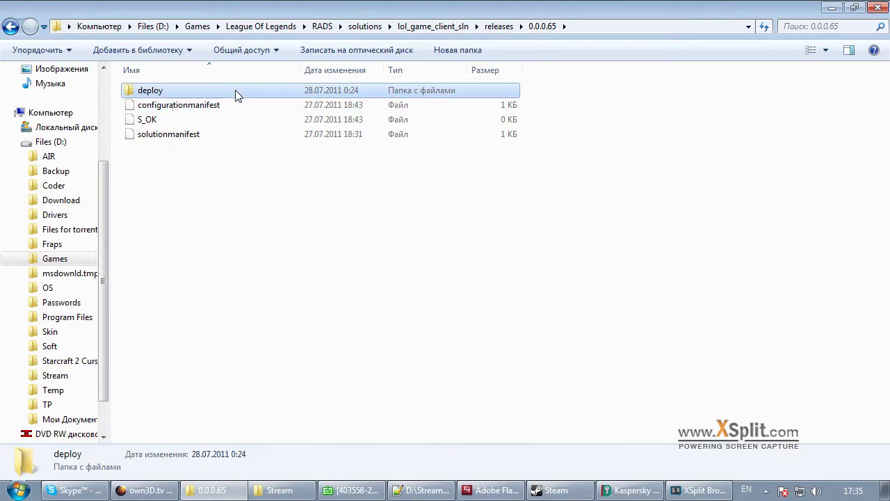
scroll(229, 208, "down", 4)
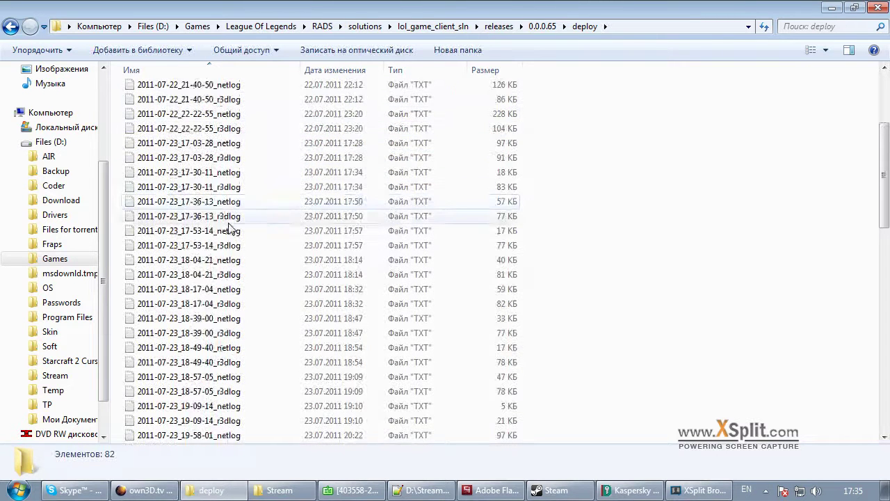
scroll(208, 184, "up", 4)
double_click(147, 90)
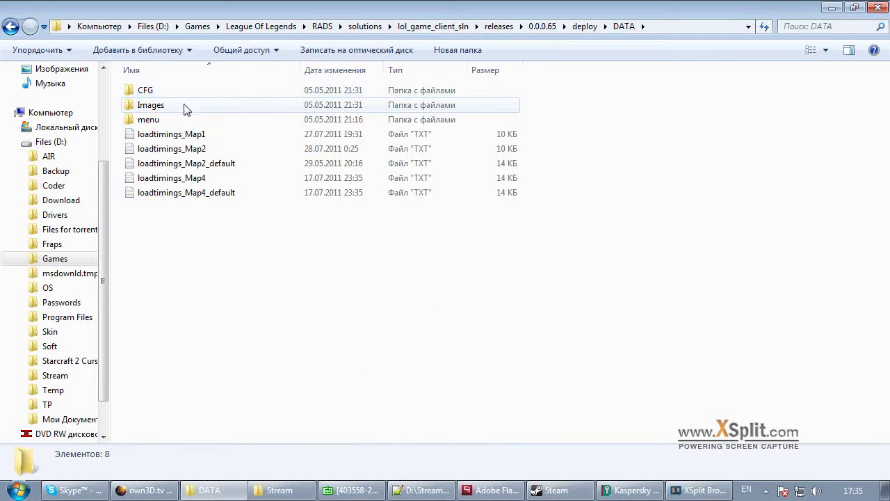
double_click(143, 90)
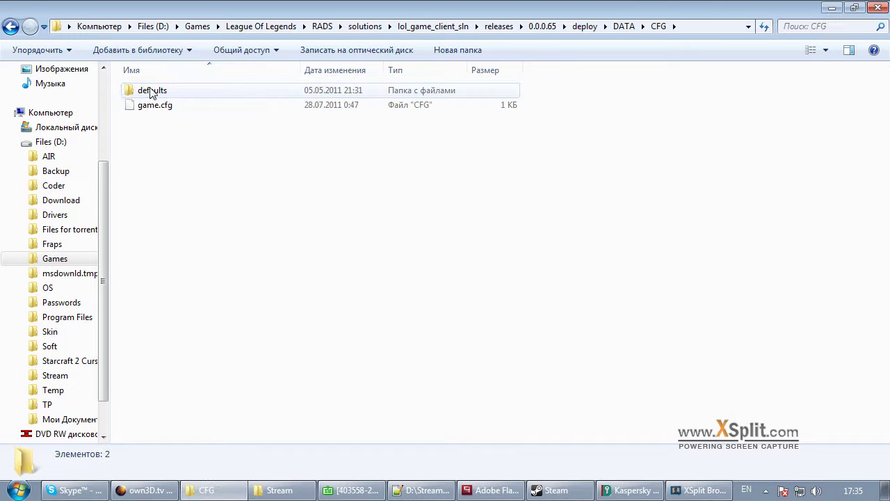
left_click(175, 108)
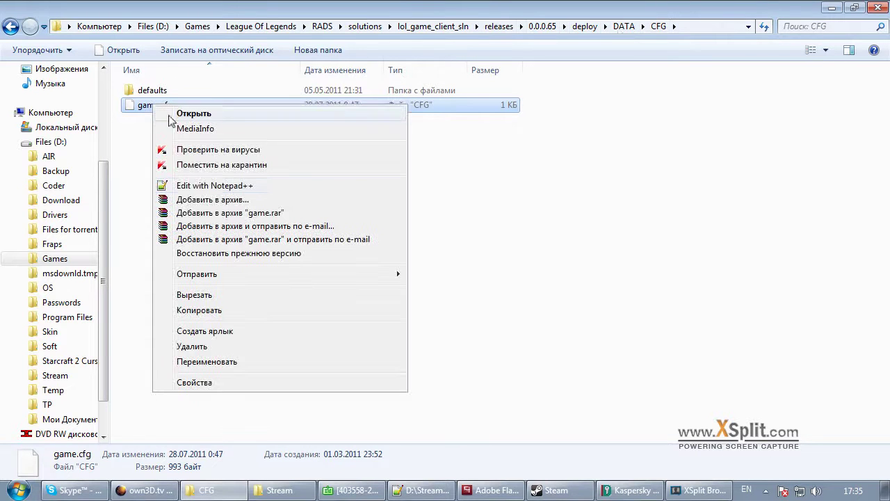
right_click(153, 104)
left_click(213, 186)
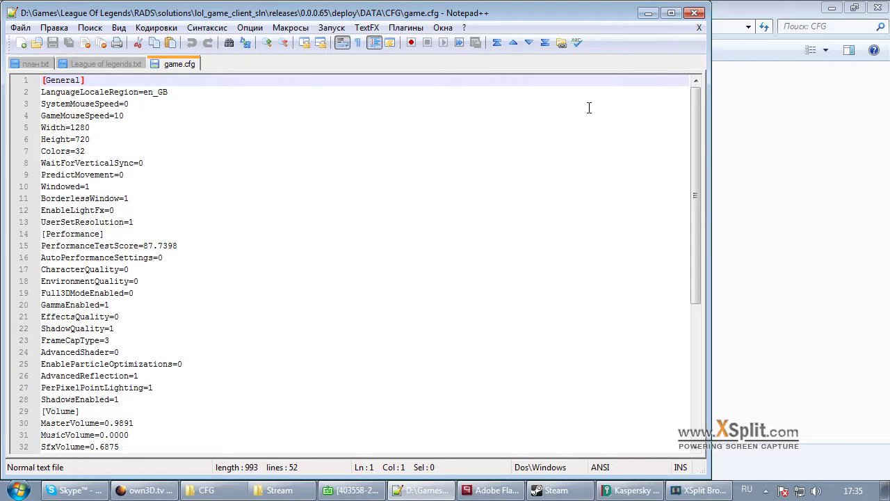
Examine the Width and Height resolution values in game.cfg.
double_click(71, 131)
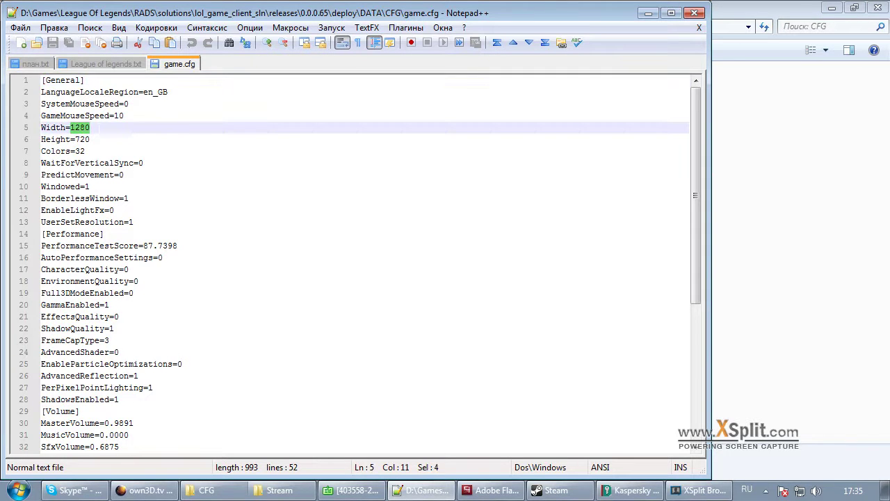
double_click(79, 140)
left_click(108, 139)
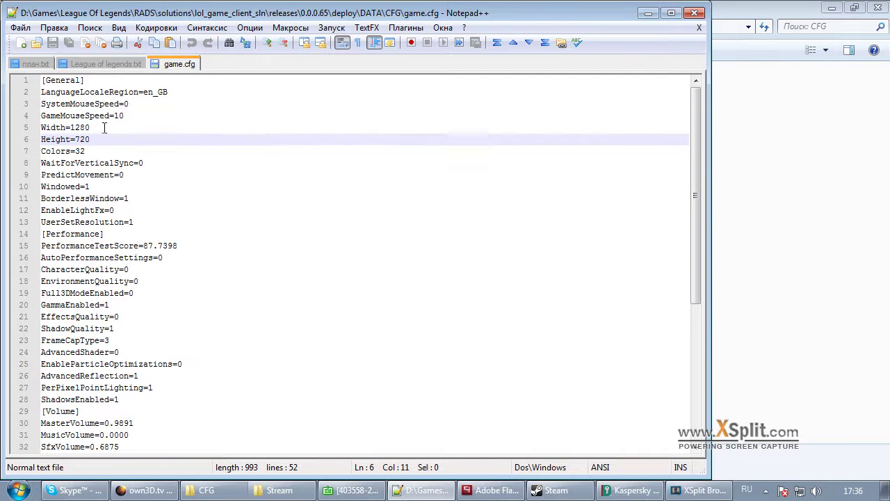
left_click(104, 127)
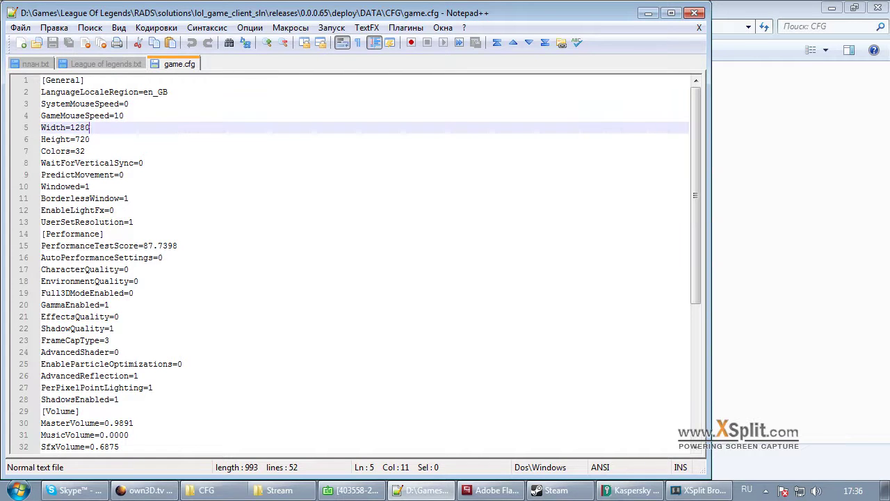
double_click(80, 127)
left_click(105, 128)
left_click_drag(90, 128, 81, 150)
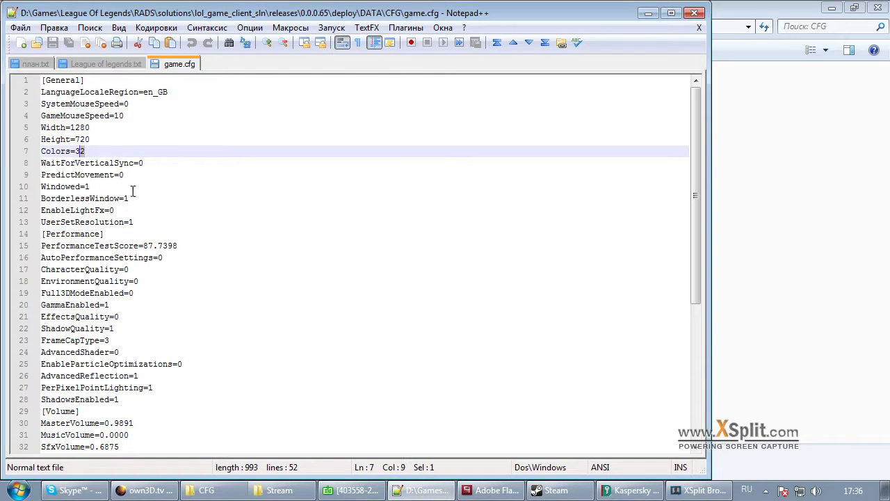
Highlight the Windowed and BorderlessWindow lines in game.cfg, and close Notepad++.
left_click_drag(132, 198, 31, 185)
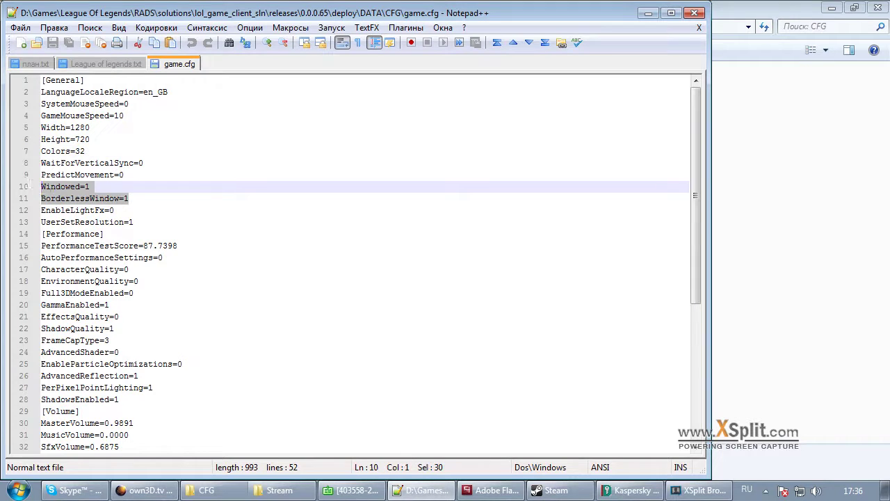
left_click(134, 197)
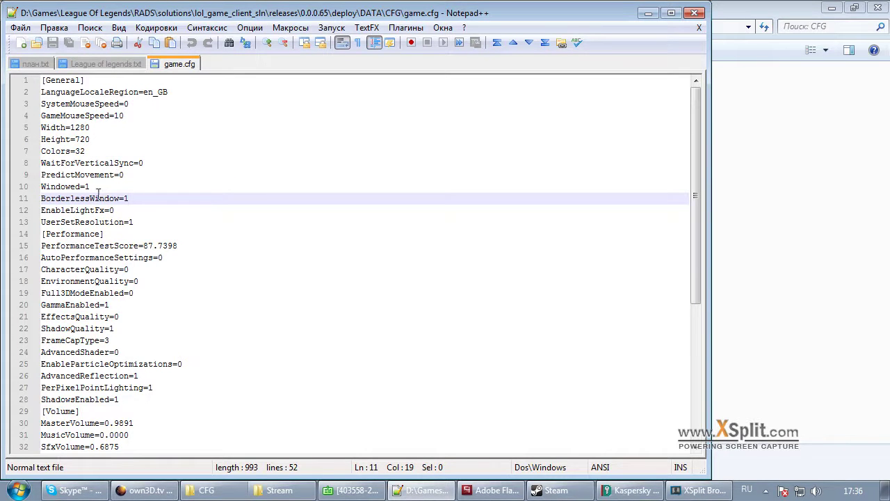
left_click(97, 186)
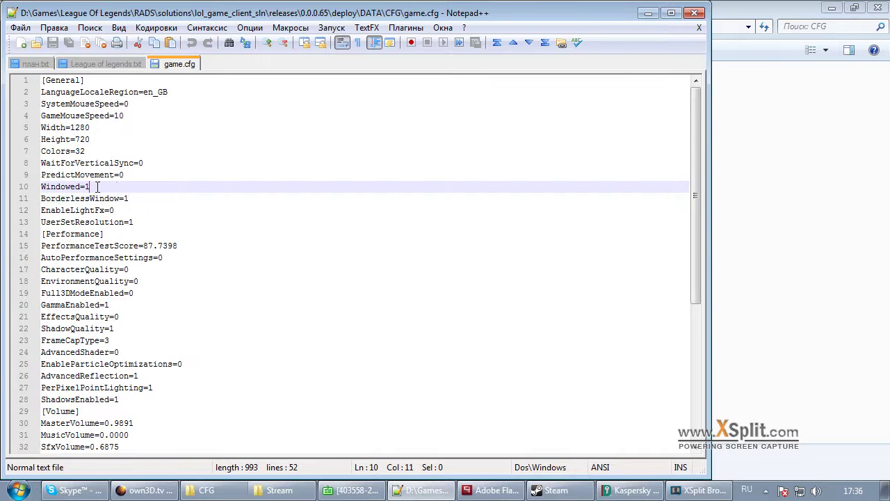
left_click(694, 13)
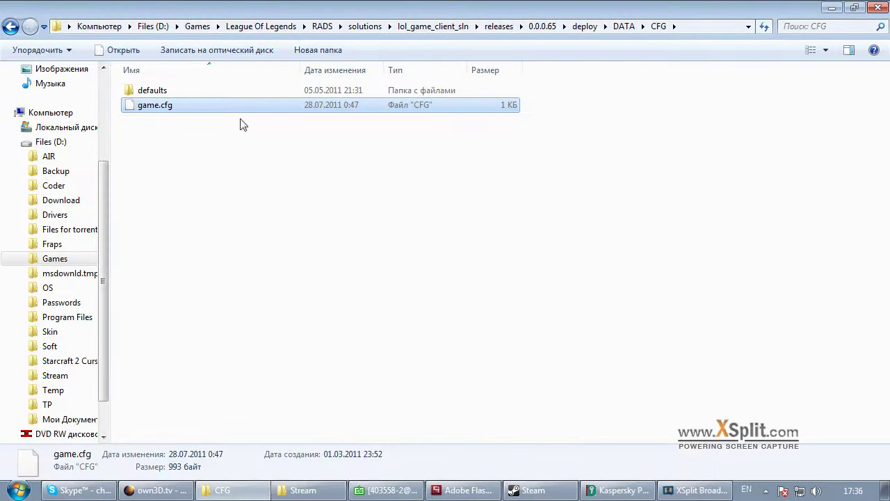
Return to the League Of Legends folder inside Games and minimize that Explorer window.
left_click(12, 26)
left_click(11, 27)
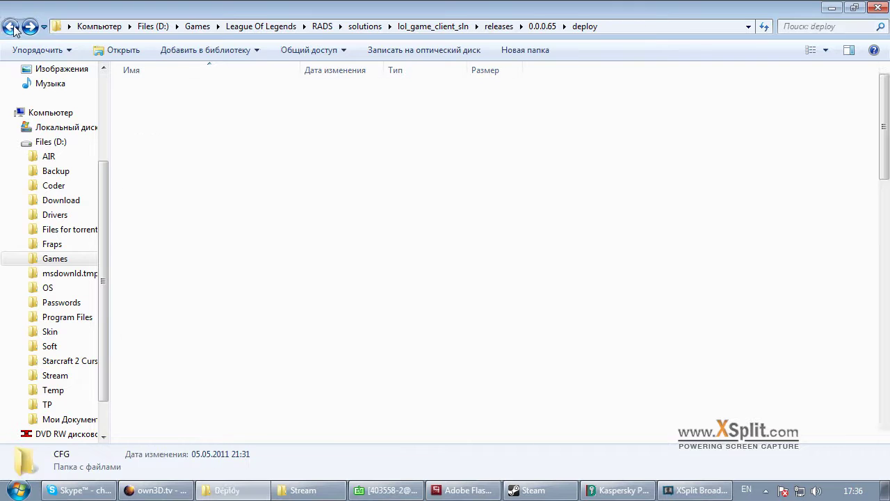
left_click(12, 26)
left_click(499, 27)
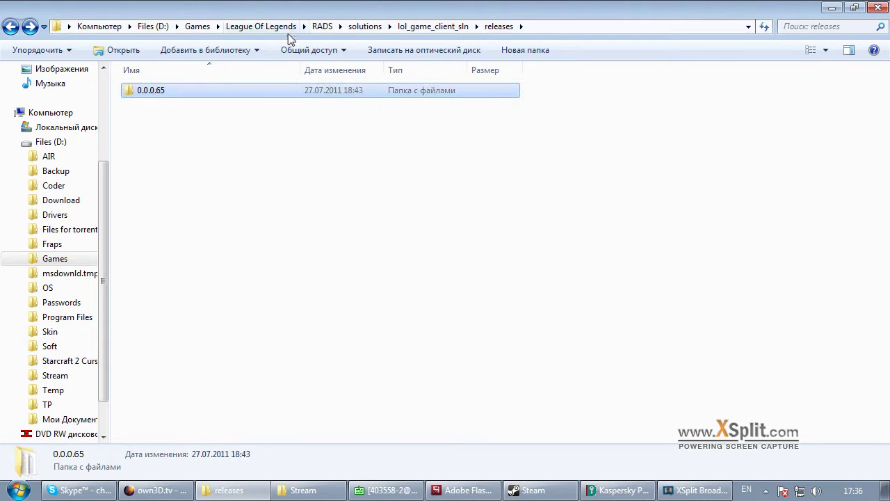
left_click(278, 28)
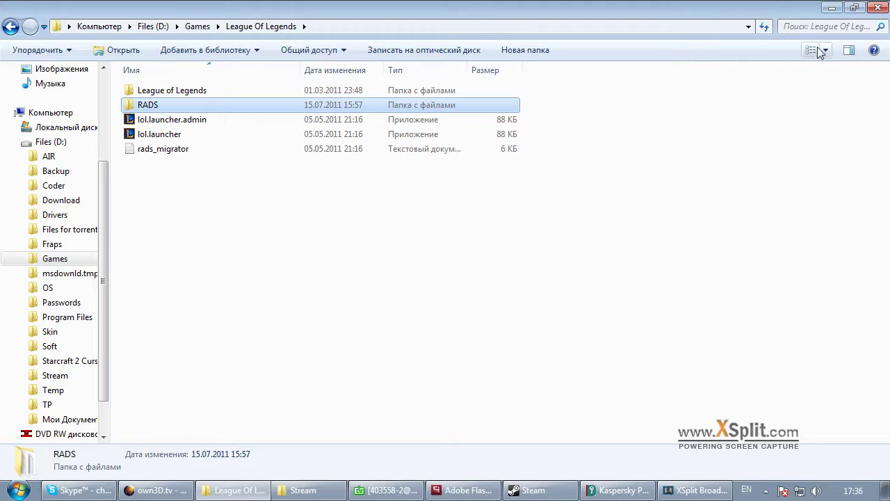
left_click(832, 7)
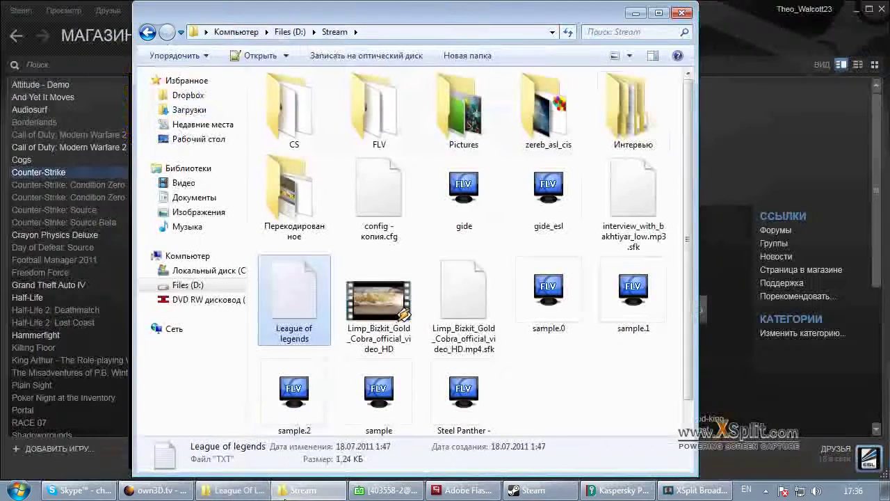
Close the Stream folder window, and minimize Steam and Adobe Flash Media Live Encoder to leave XSplit Broadcaster over the desktop.
left_click(681, 13)
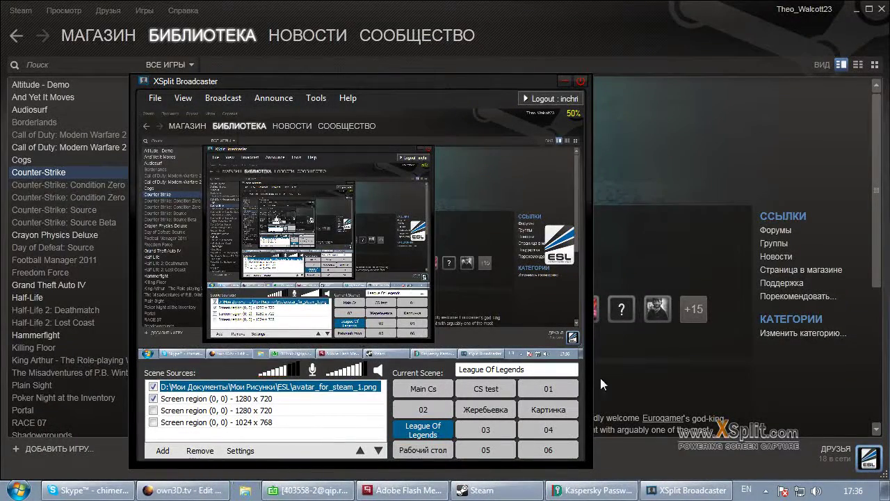
left_click(682, 494)
left_click(680, 492)
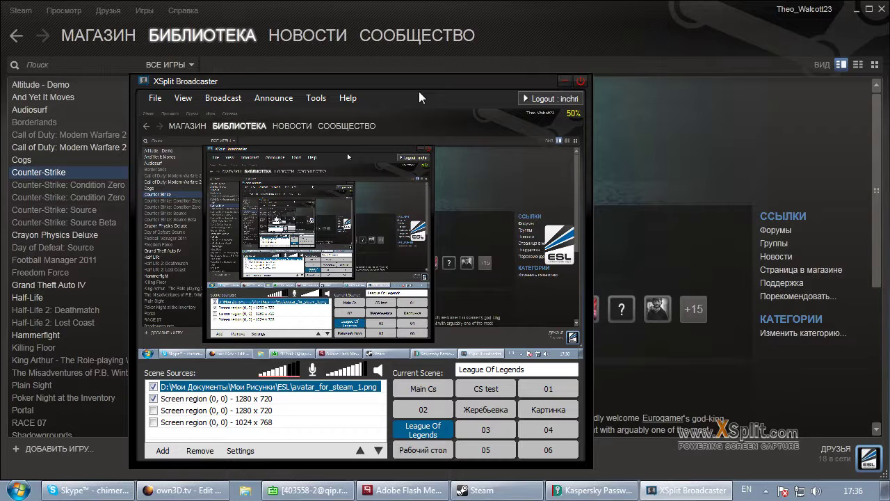
key("alt+Tab")
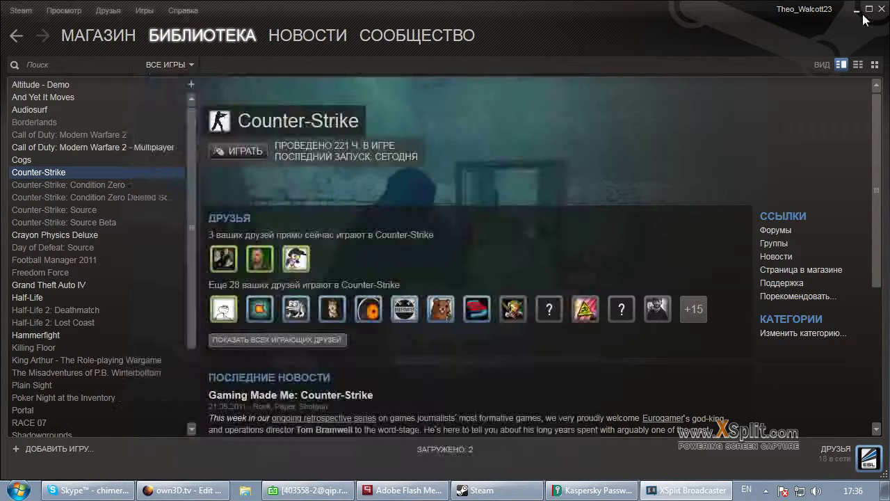
left_click(829, 15)
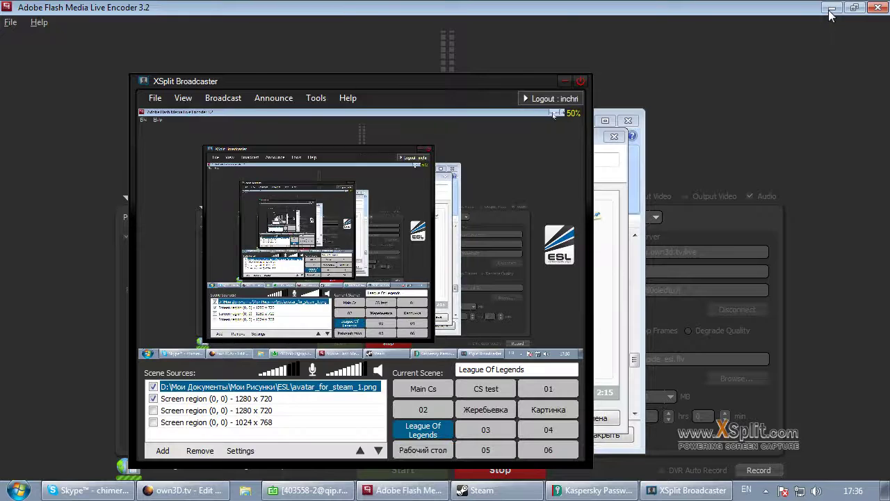
left_click(829, 16)
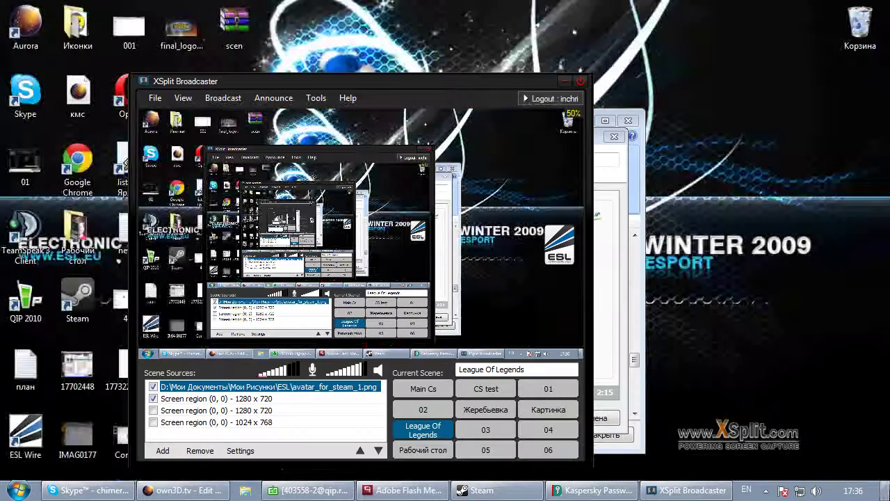
Check the resolution in the Windows screen resolution settings and leave them without changes.
right_click(738, 354)
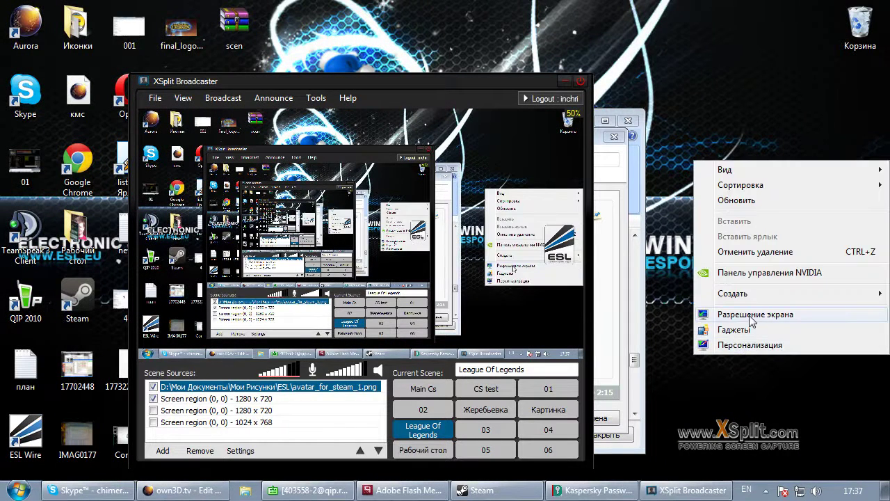
left_click(726, 335)
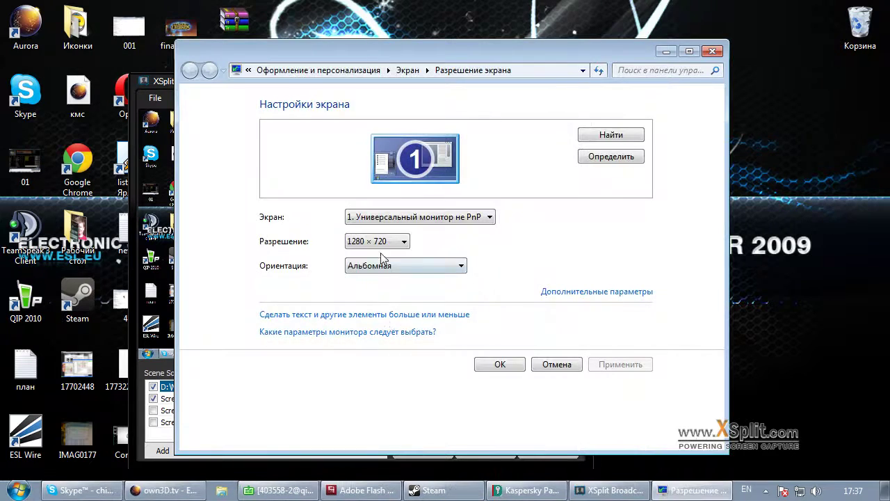
left_click(560, 365)
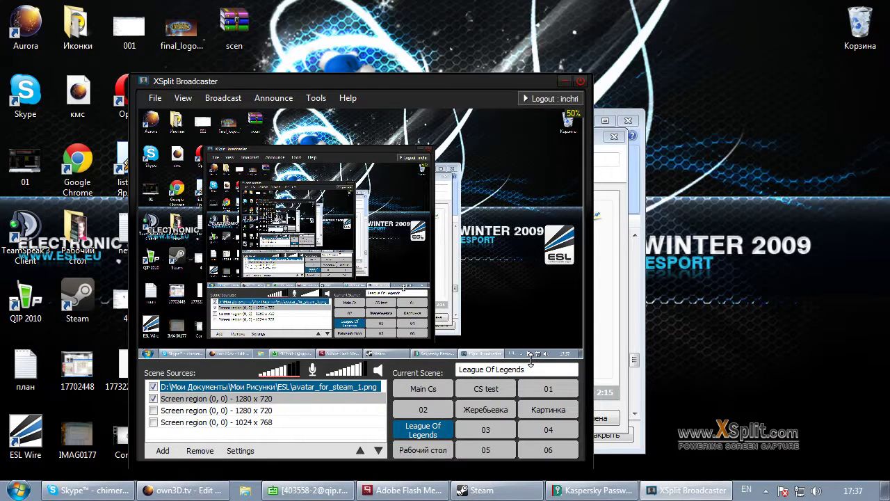
Check the encoding options and encoding log in Adobe Flash Media Live Encoder, and return to XSplit Broadcaster.
left_click(410, 491)
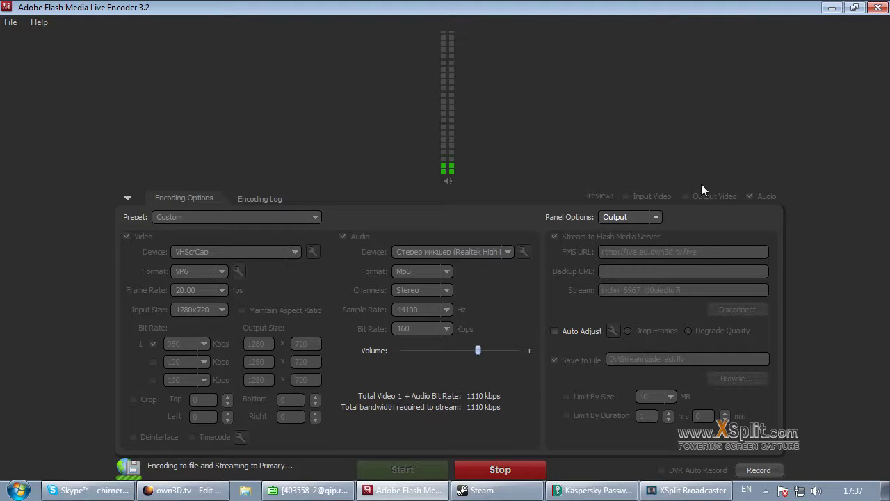
left_click(284, 197)
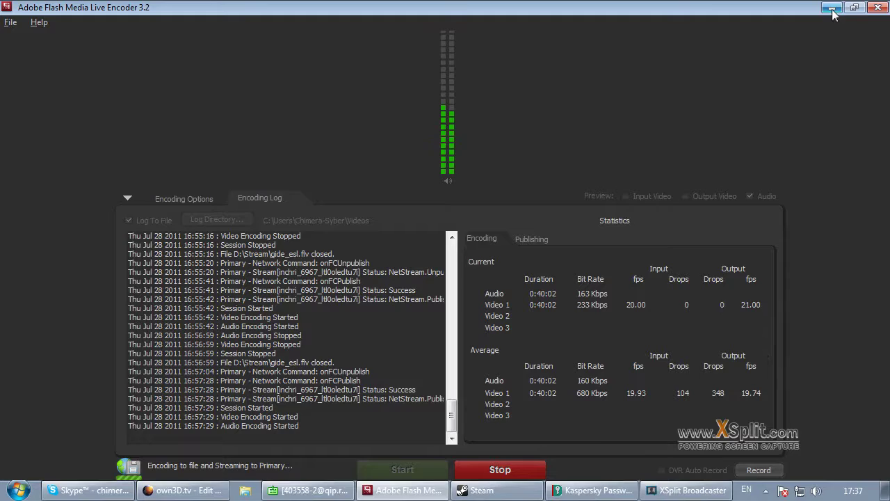
key("alt+Tab")
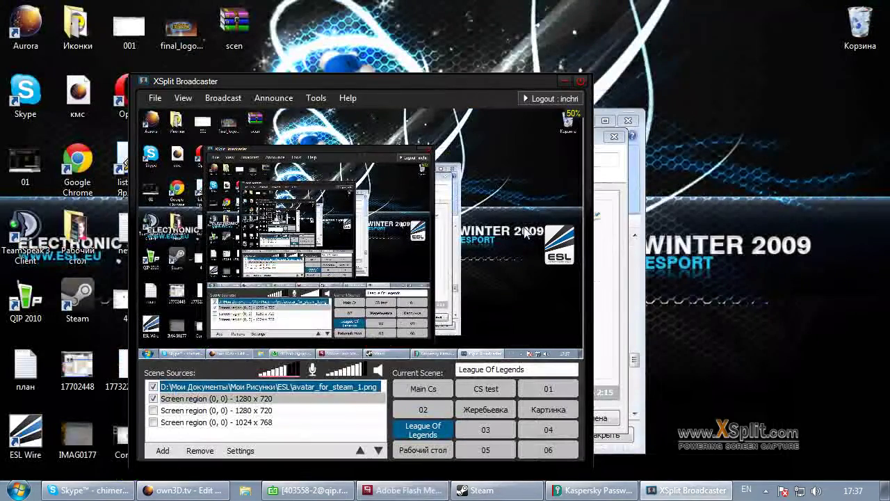
Open Notepad++ to review the guide outline in план.txt, and minimize it.
left_click(317, 490)
left_click(317, 490)
left_click(18, 491)
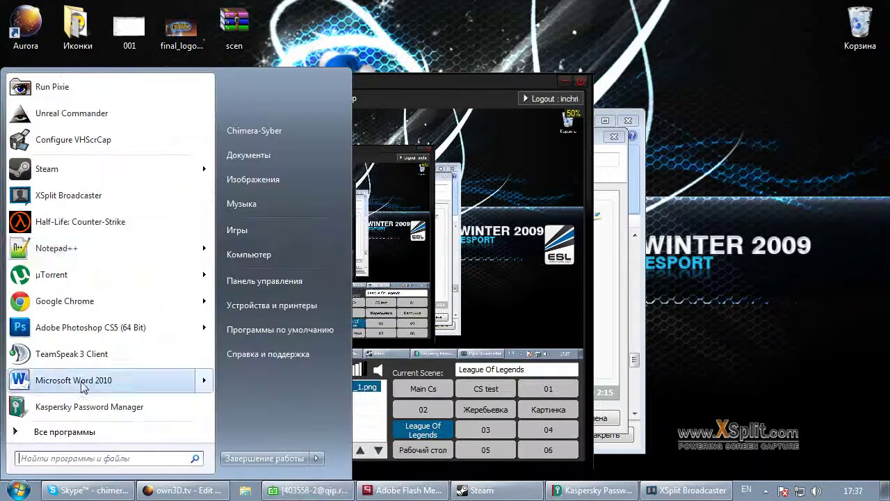
key("Escape")
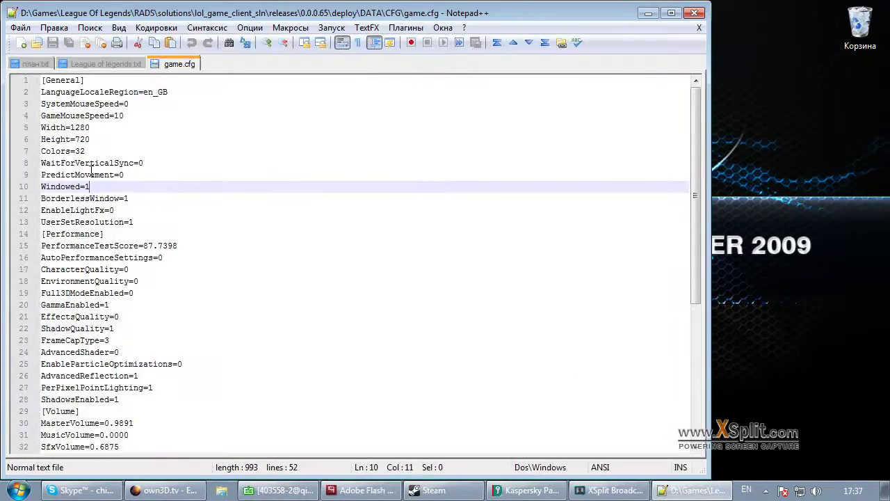
left_click(90, 64)
left_click(31, 64)
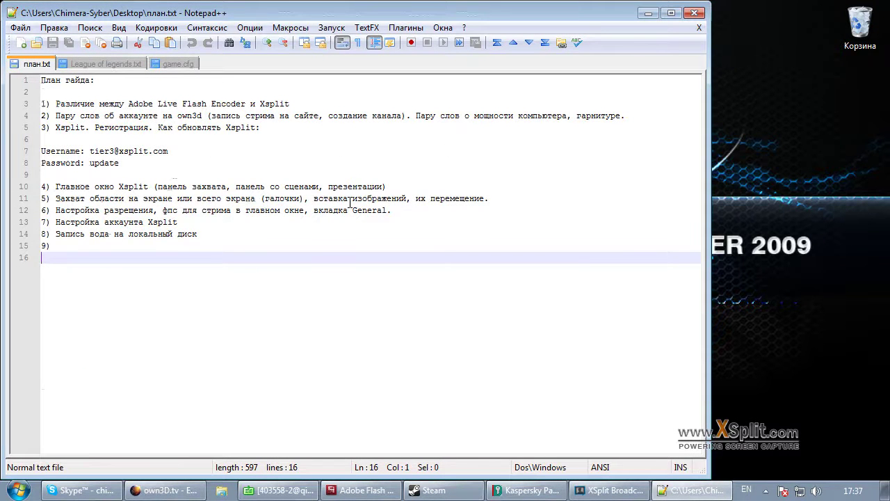
left_click(647, 12)
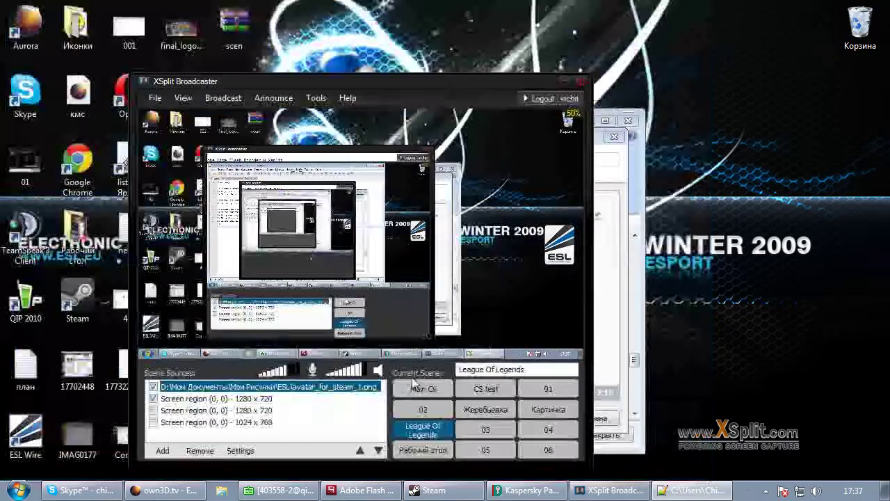
Examine the capture options of the enabled 1280 x 720 screen region source.
left_click(238, 398)
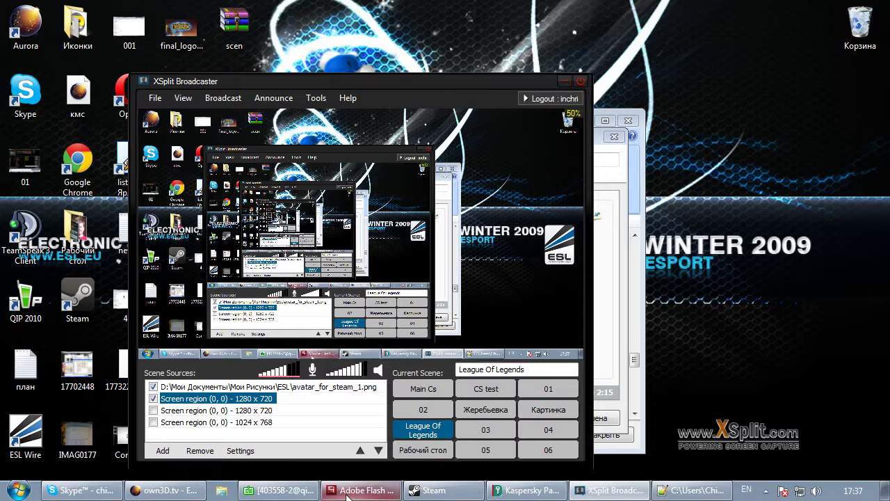
right_click(236, 398)
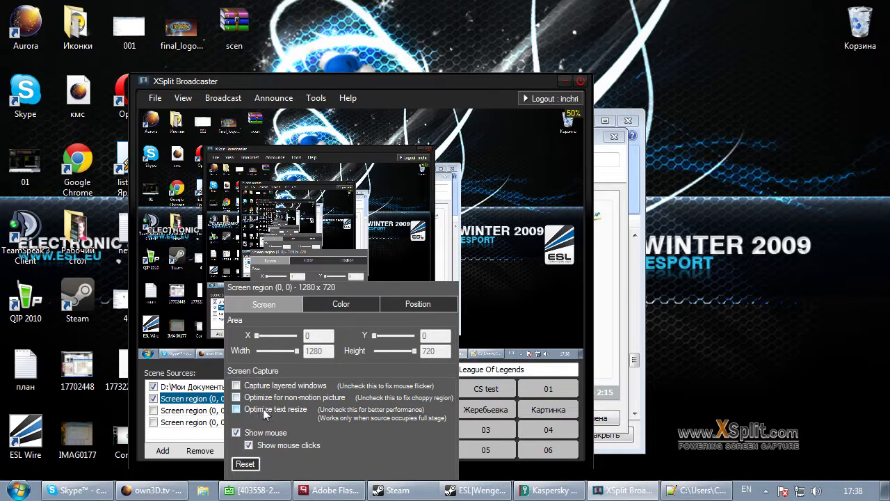
Reply "?" in the open Steam chat and minimize the chat window.
left_click(477, 491)
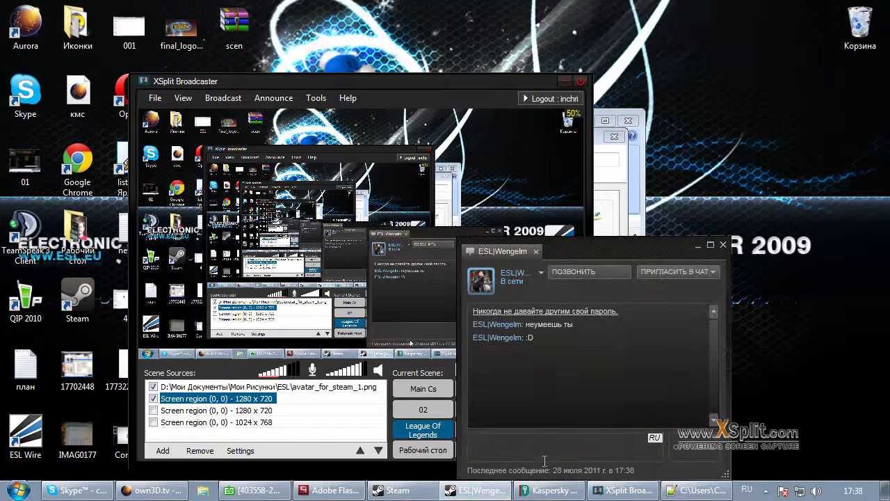
type("?")
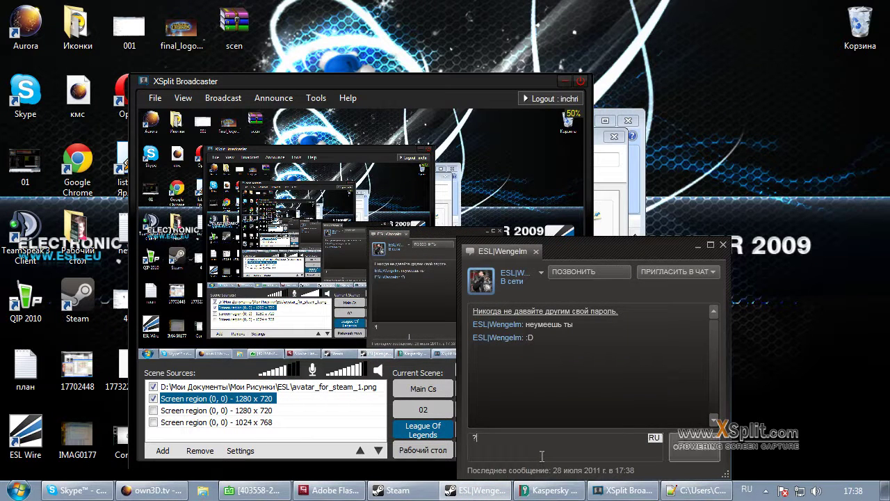
key("Return")
left_click(698, 247)
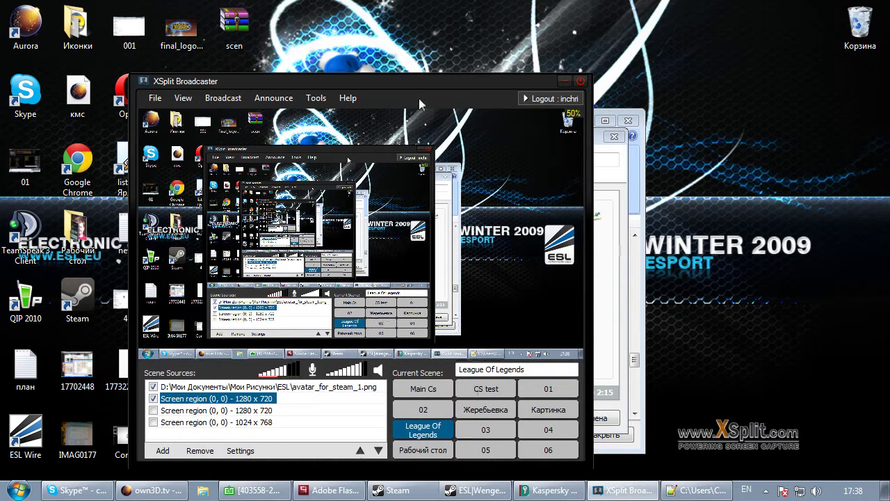
Review the enabled screen region's Screen Capture options and the available broadcast channels, including channel editing.
right_click(221, 398)
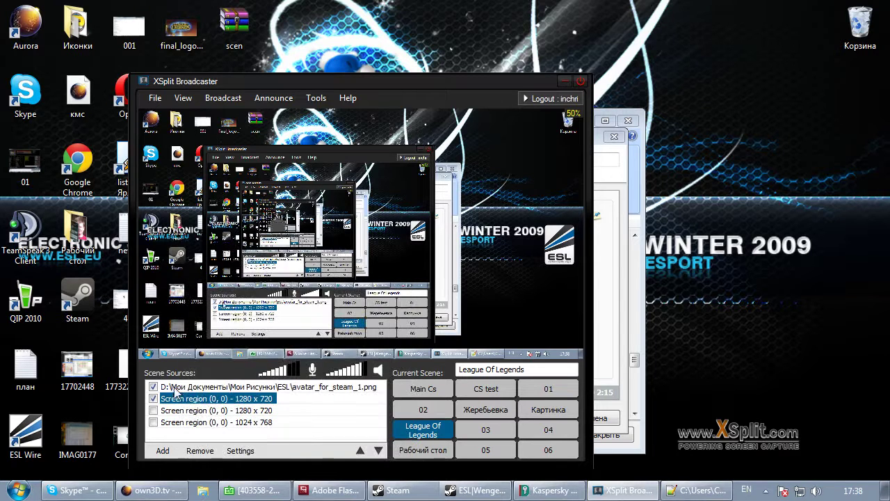
left_click(195, 401)
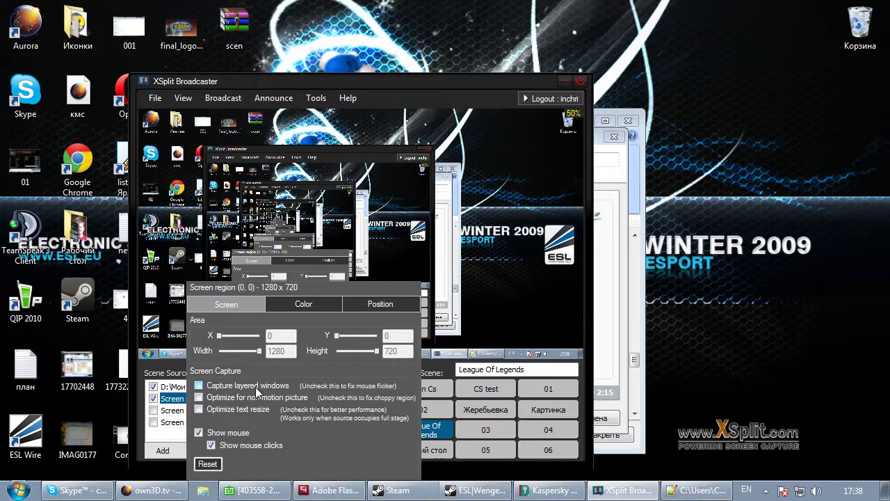
left_click(223, 98)
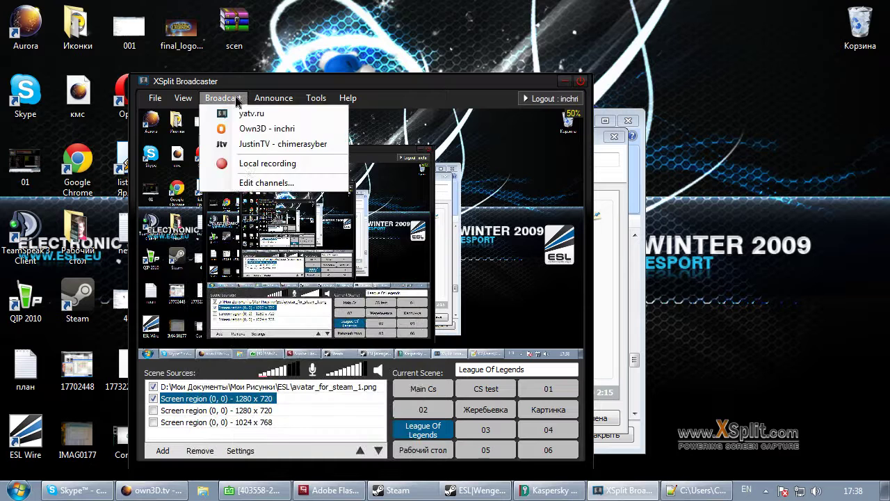
left_click(249, 183)
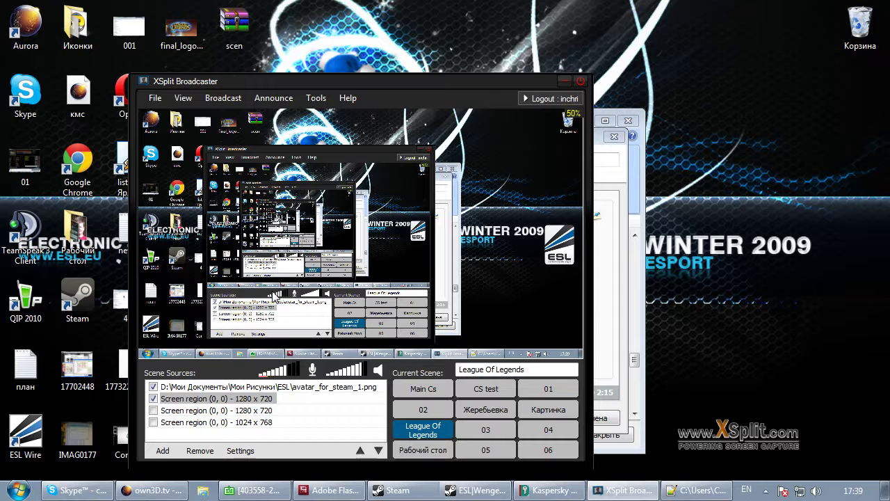
Examine the Screen and Position settings of the enabled 1280 x 720 screen region in the League Of Legends scene.
left_click(216, 398)
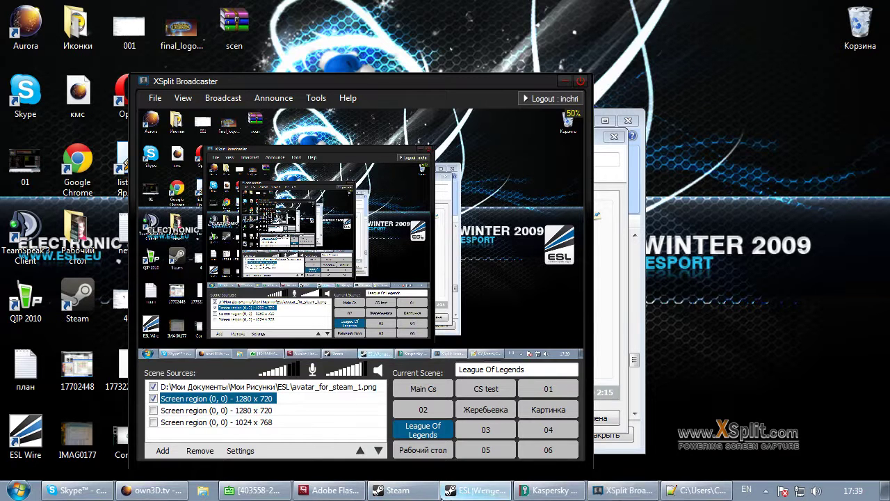
left_click(448, 494)
left_click(448, 493)
right_click(271, 398)
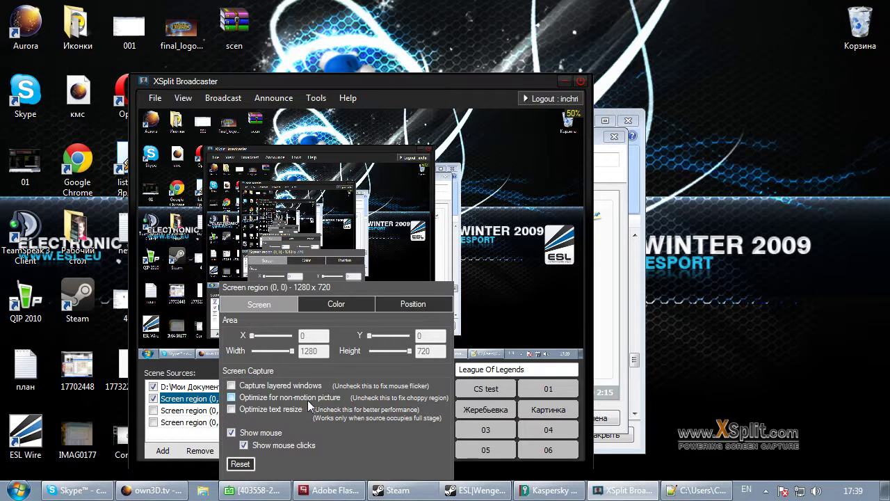
left_click(185, 402)
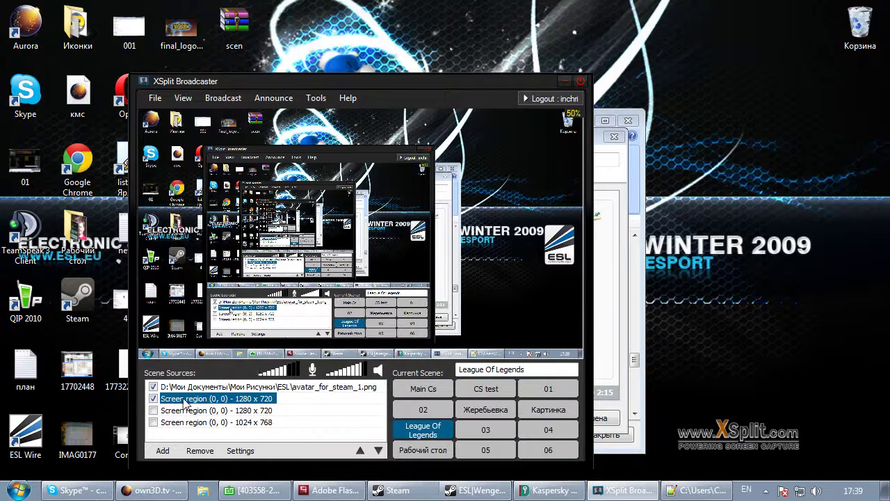
left_click(185, 402)
left_click(371, 304)
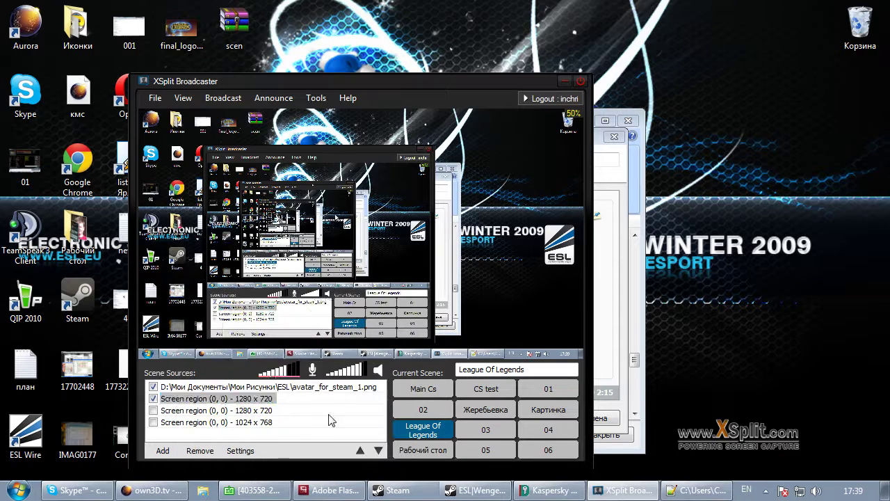
left_click(246, 400)
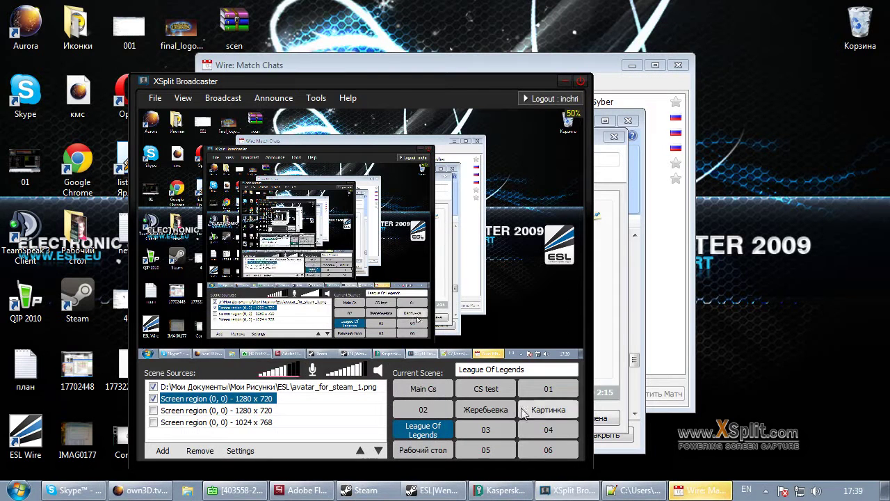
right_click(230, 409)
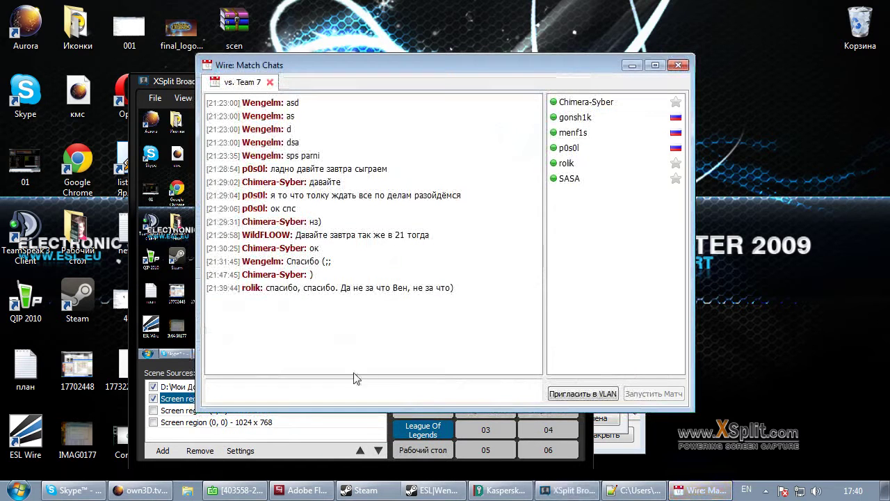
Close the Wire: Match Chats window covering XSplit Broadcaster.
left_click(333, 389)
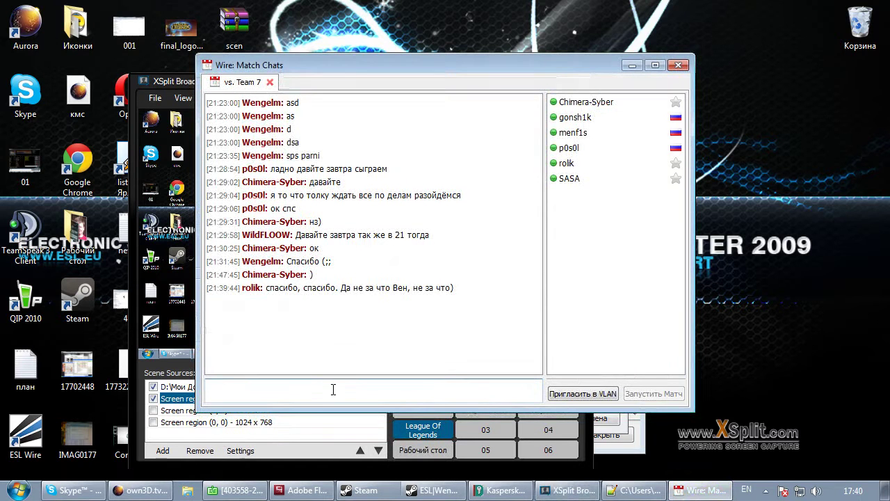
left_click(632, 66)
left_click(678, 65)
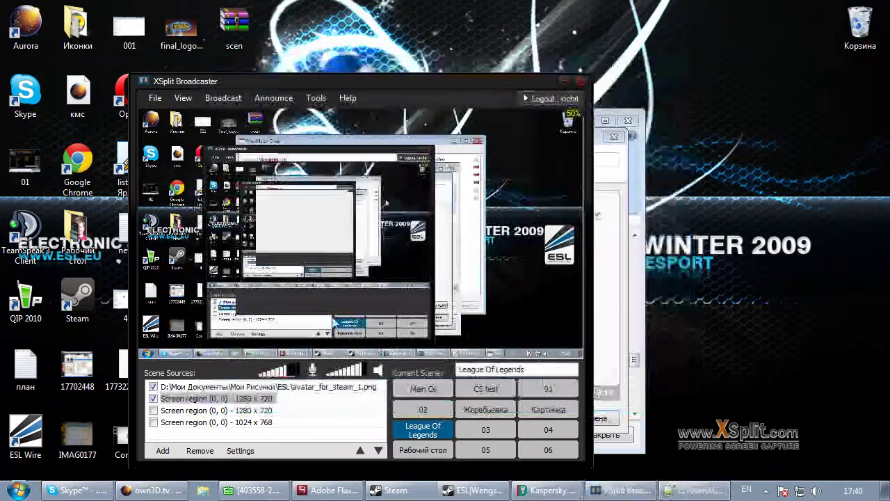
Recheck the enabled screen region's capture options and close the Steam chat window.
right_click(213, 402)
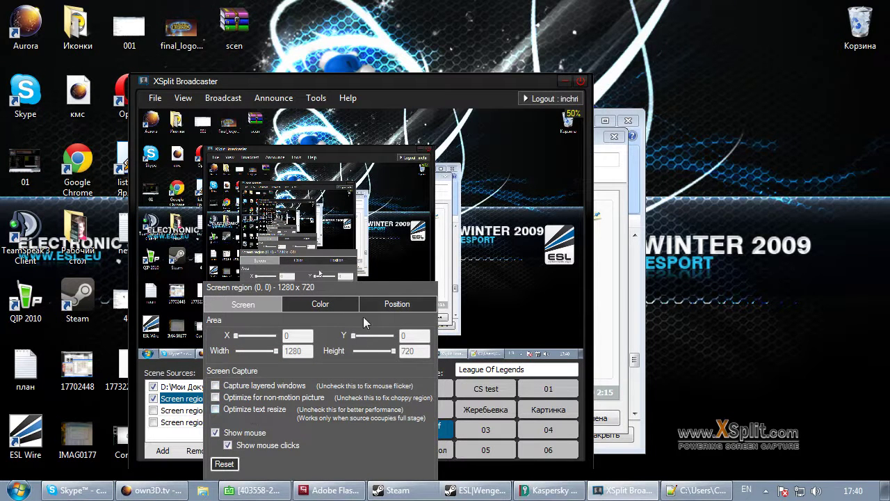
left_click(481, 493)
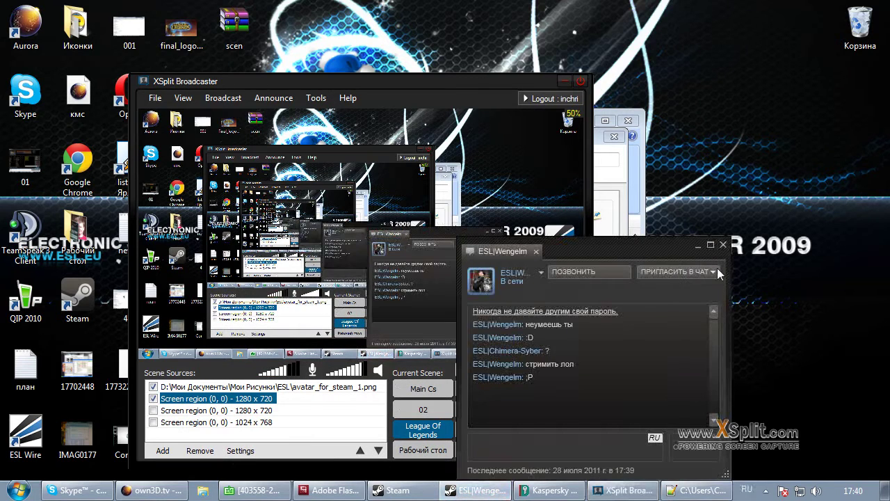
left_click(723, 245)
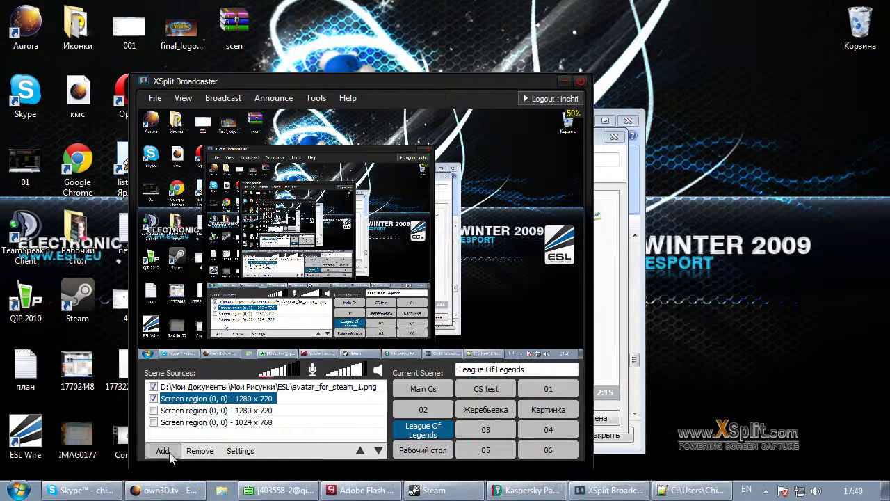
Switch to Notepad++ to review the guide plan in план.txt, and minimise it to return to XSplit Broadcaster.
left_click(346, 494)
left_click(346, 494)
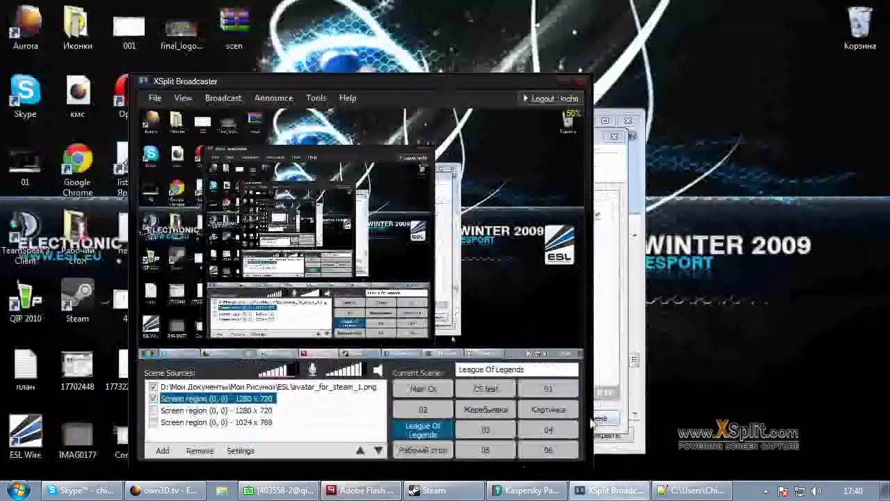
left_click(685, 491)
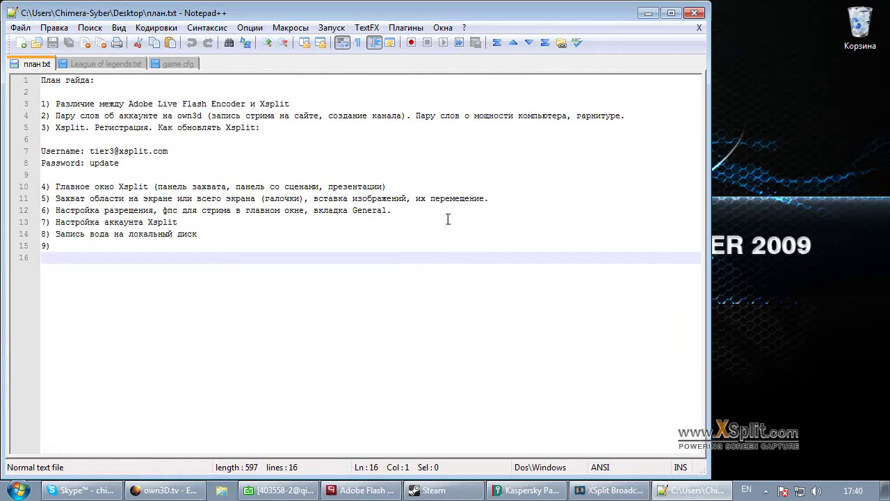
left_click(647, 14)
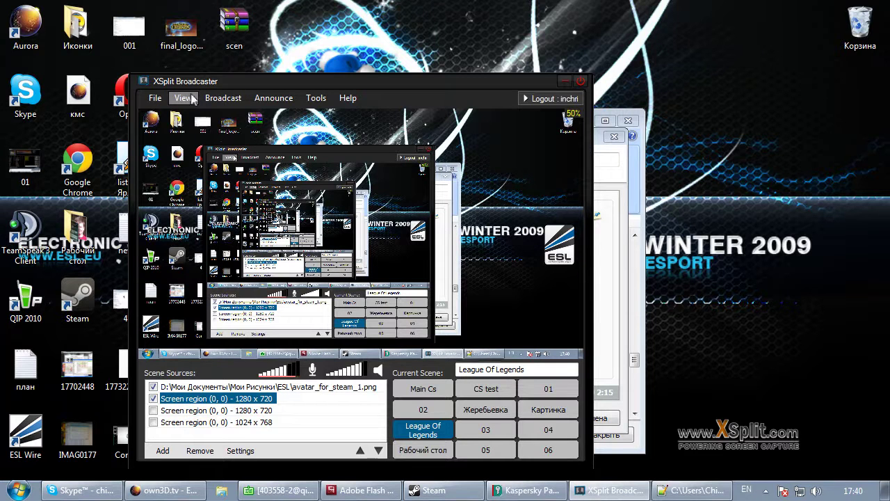
Set the broadcast resolution to 1280 x 720 (16:9) - HDTV (video) after checking the View and Broadcast options.
left_click(183, 103)
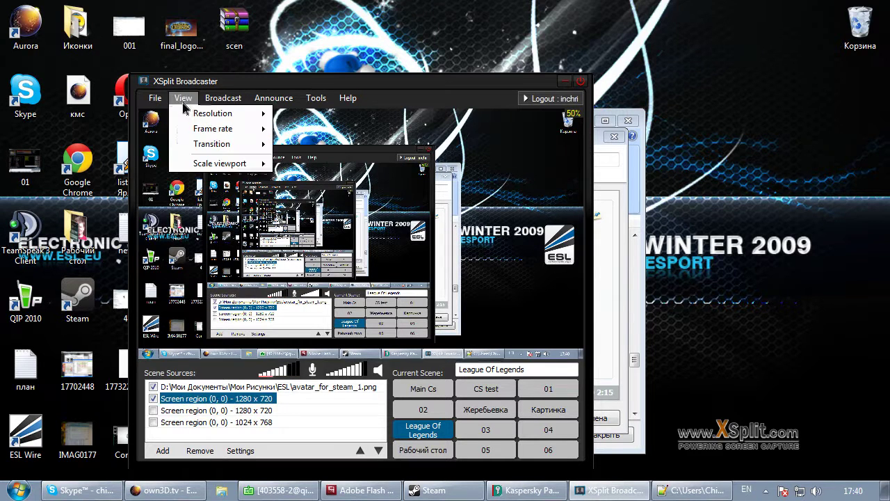
left_click(210, 99)
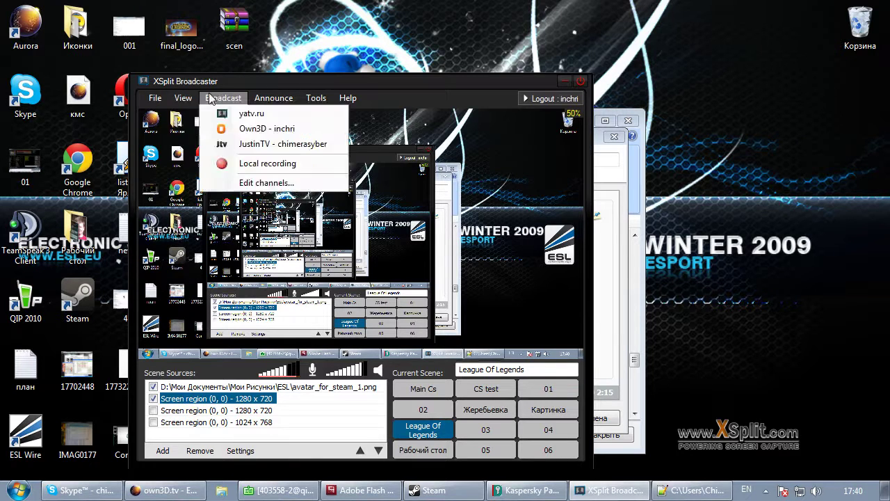
mouse_move(184, 100)
mouse_move(229, 114)
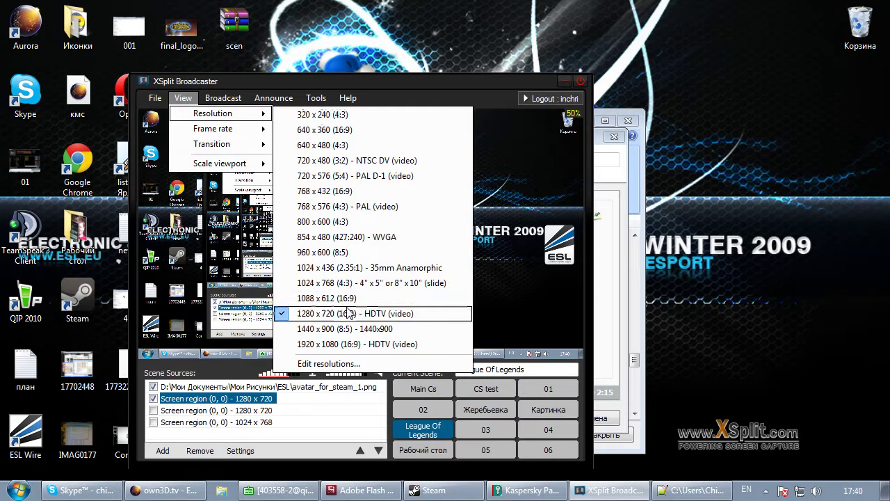
left_click(373, 313)
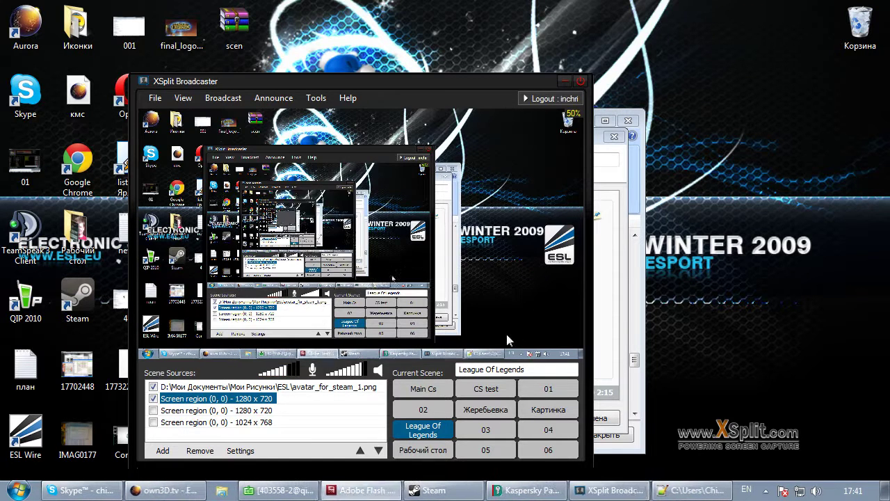
Try the 800 x 600 (4:3) resolution and switch to the CS test scene.
left_click(180, 98)
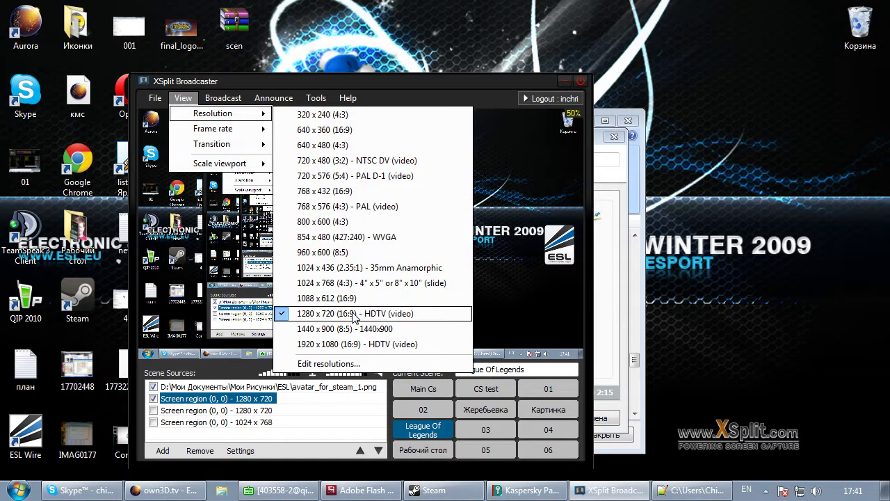
left_click(345, 223)
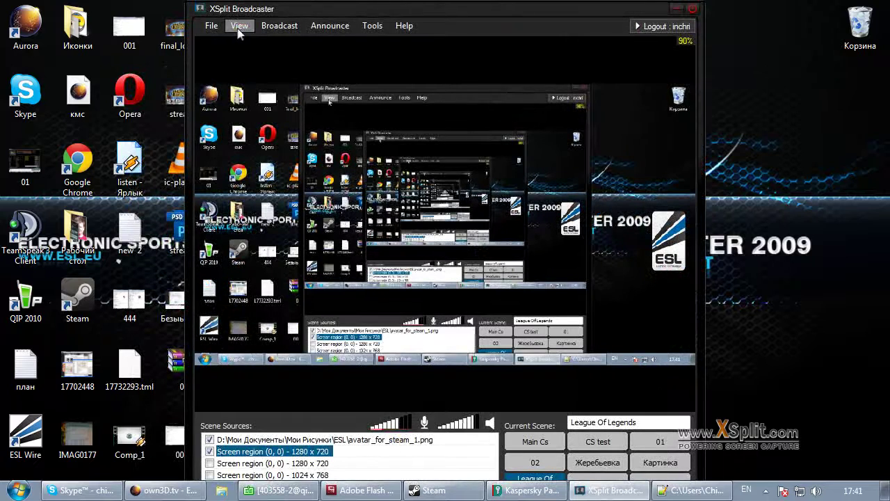
left_click(239, 27)
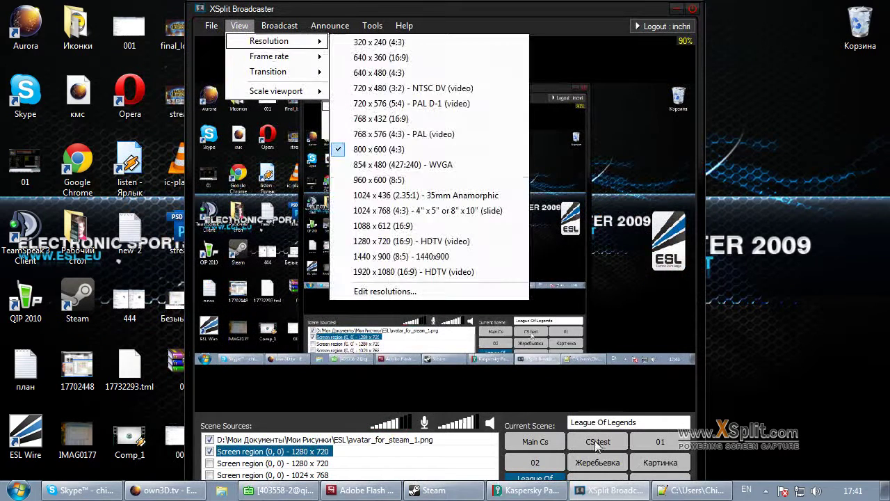
left_click(598, 442)
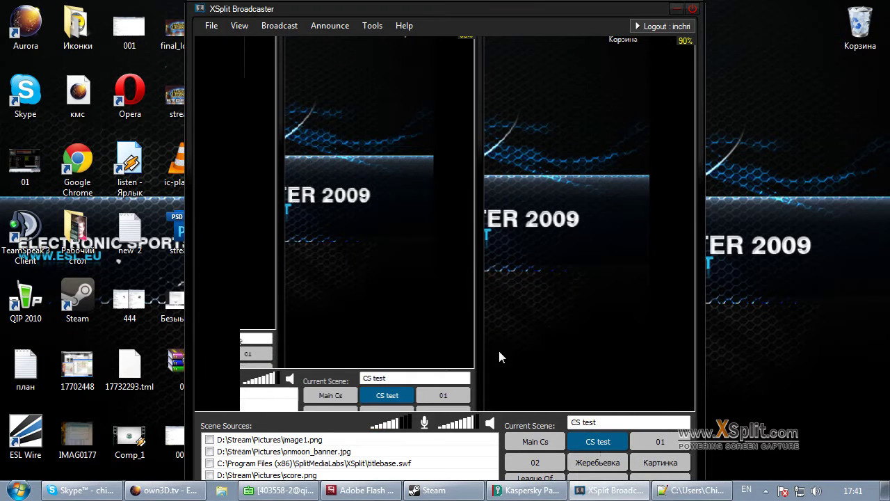
Set the resolution to 1280 x 720 (16:9) - HDTV and return to the League Of Legends scene with its enabled 1280 x 720 region selected.
left_click(239, 26)
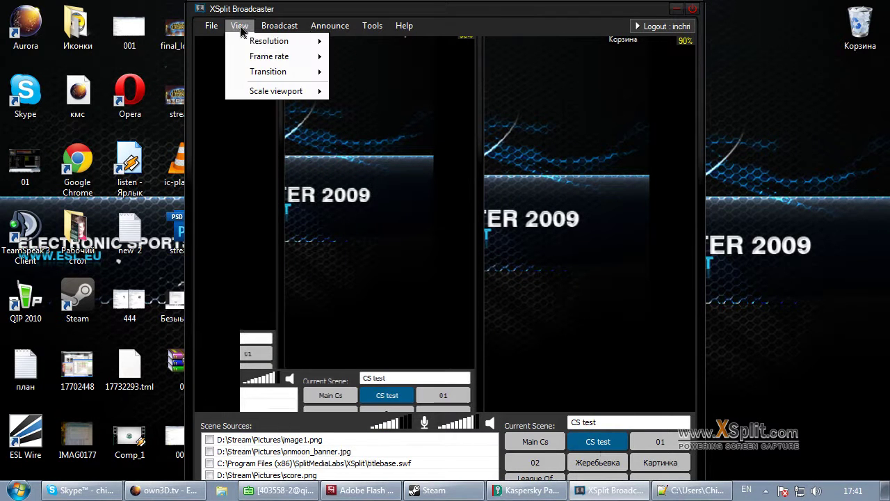
mouse_move(272, 43)
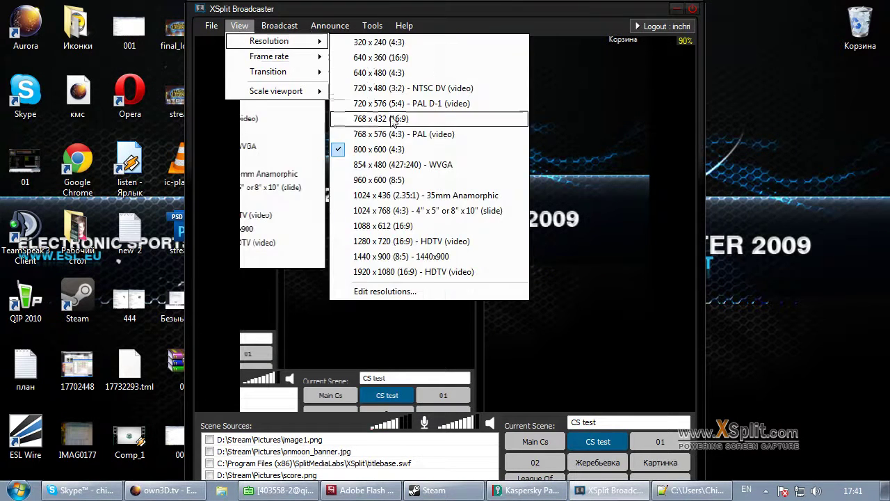
left_click(397, 243)
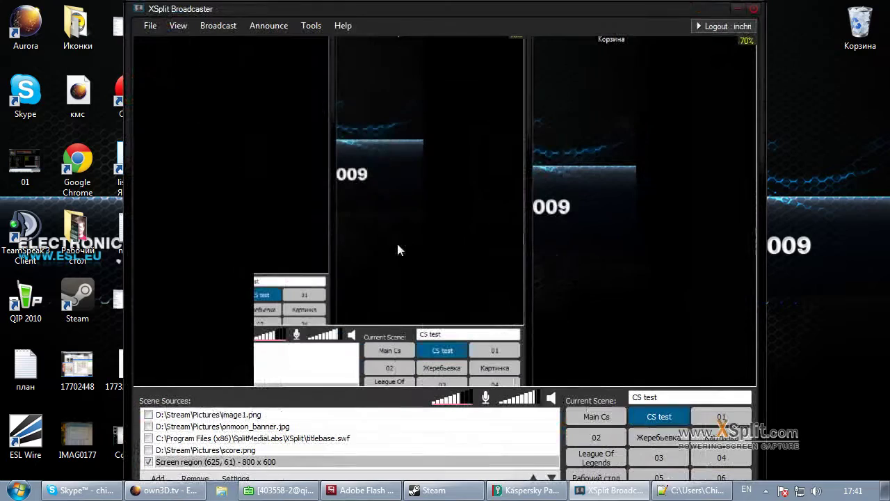
left_click(591, 459)
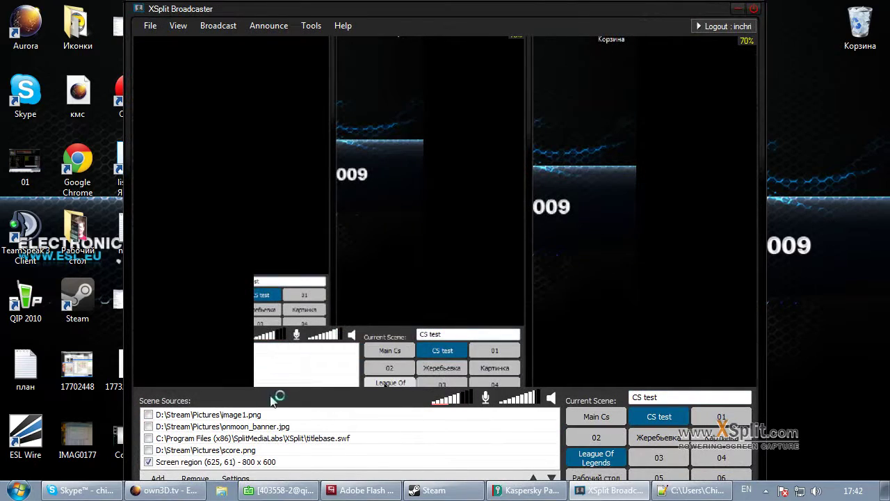
left_click(237, 428)
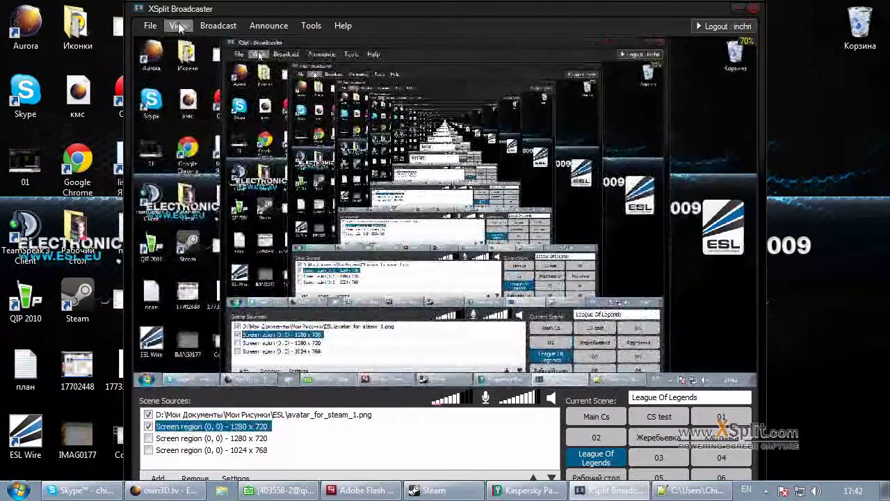
Examine the available frame rates and scene transition effects for the broadcast view.
left_click(178, 25)
mouse_move(220, 61)
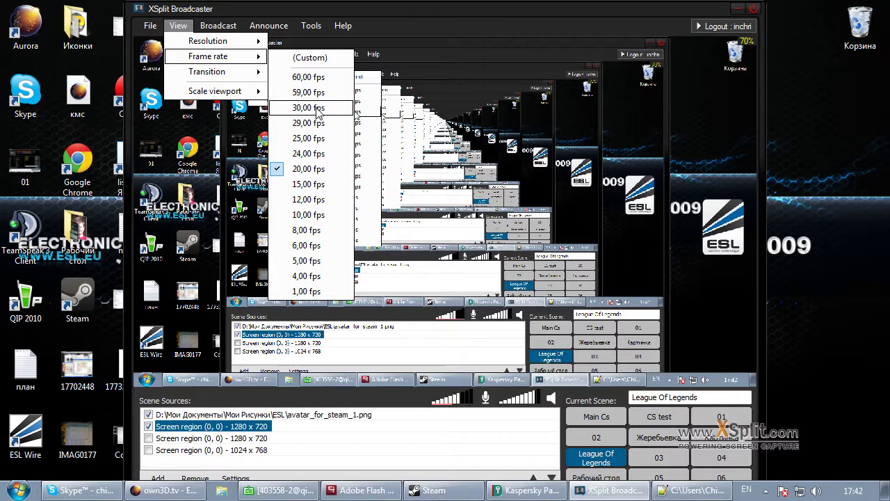
mouse_move(223, 40)
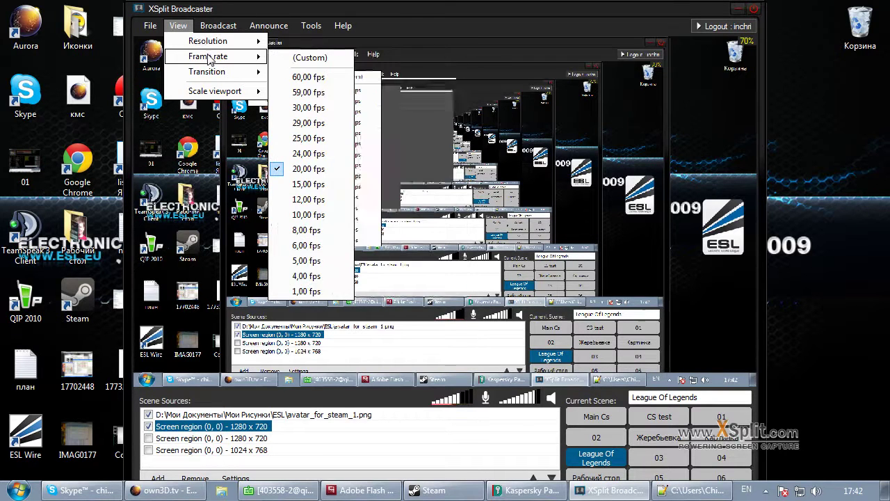
mouse_move(247, 74)
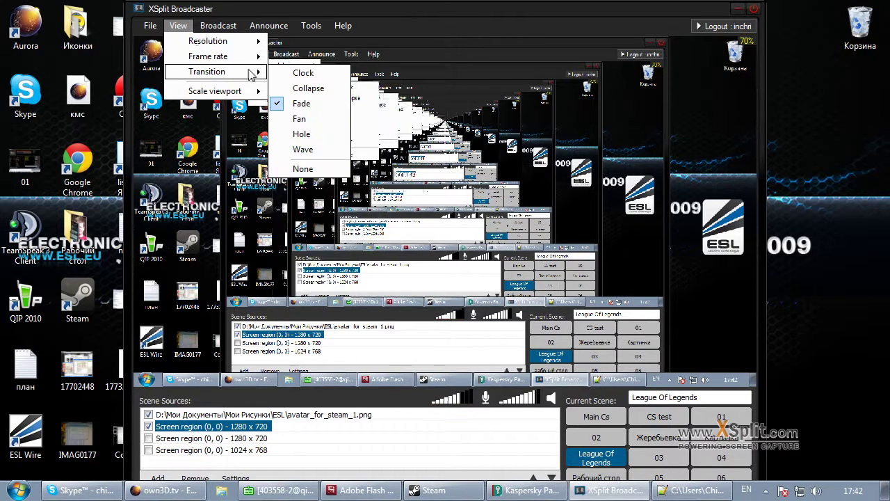
mouse_move(240, 58)
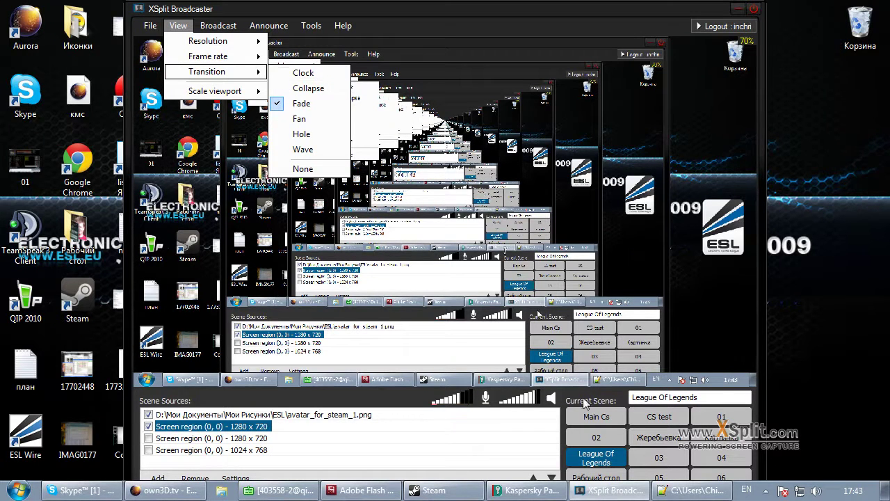
Preview the scene transition by switching to the Жеребьевка scene and back to League Of Legends.
left_click(662, 443)
left_click(659, 442)
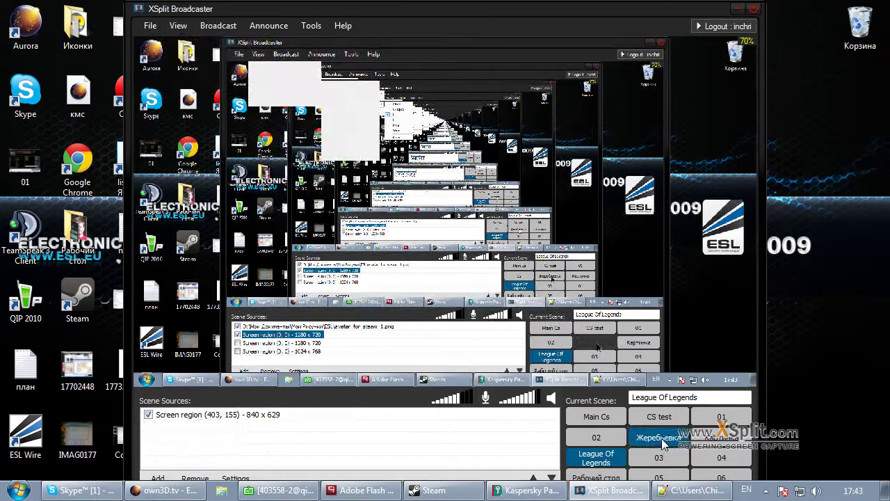
left_click(602, 456)
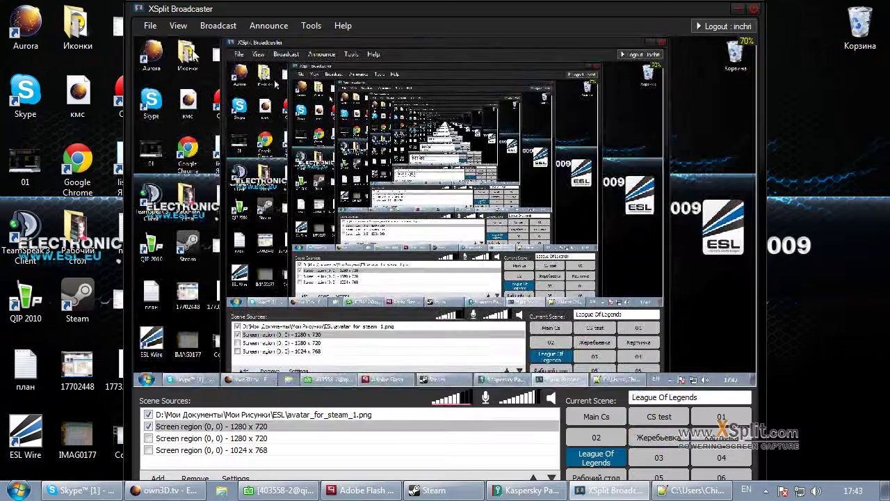
Review the transition effects and set the viewport scale to 10%.
left_click(178, 27)
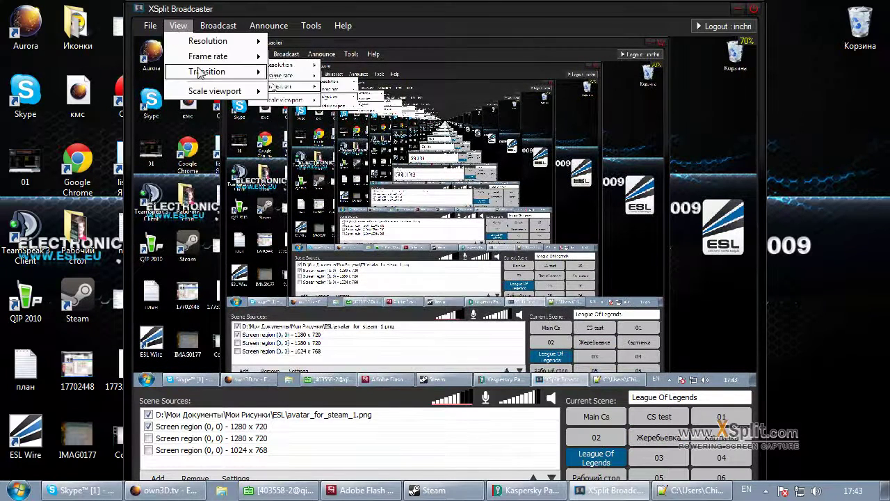
mouse_move(208, 72)
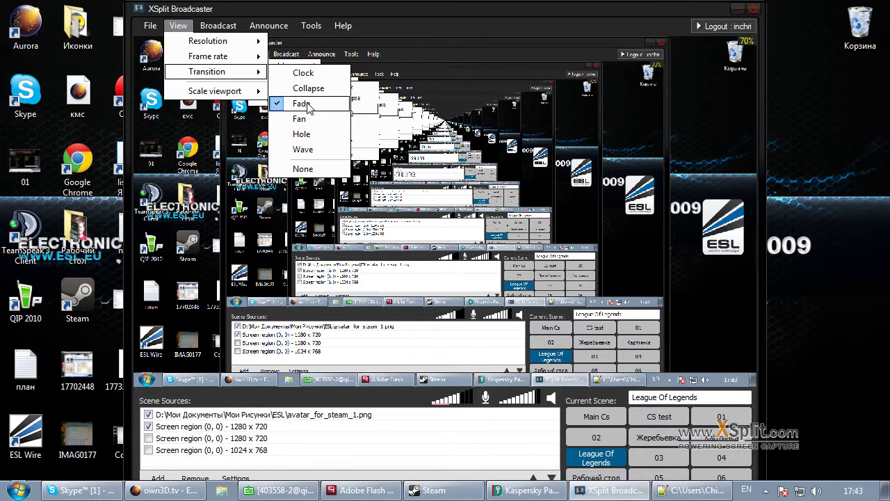
mouse_move(237, 102)
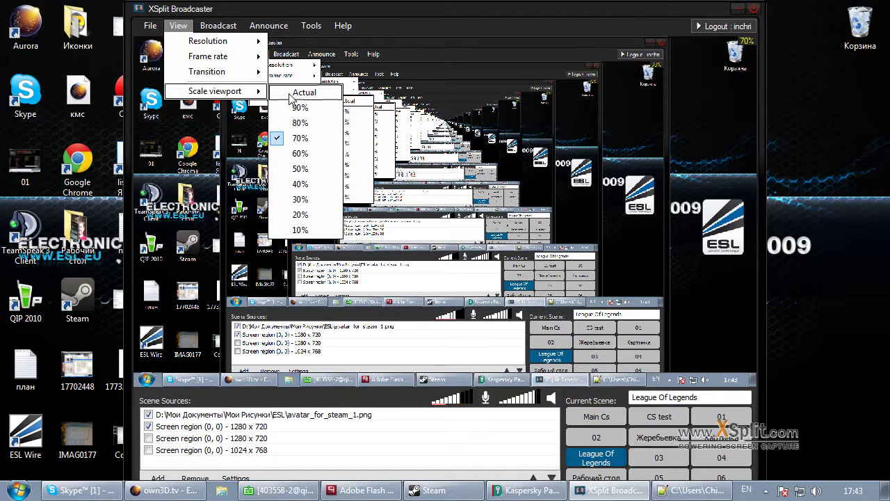
left_click(292, 231)
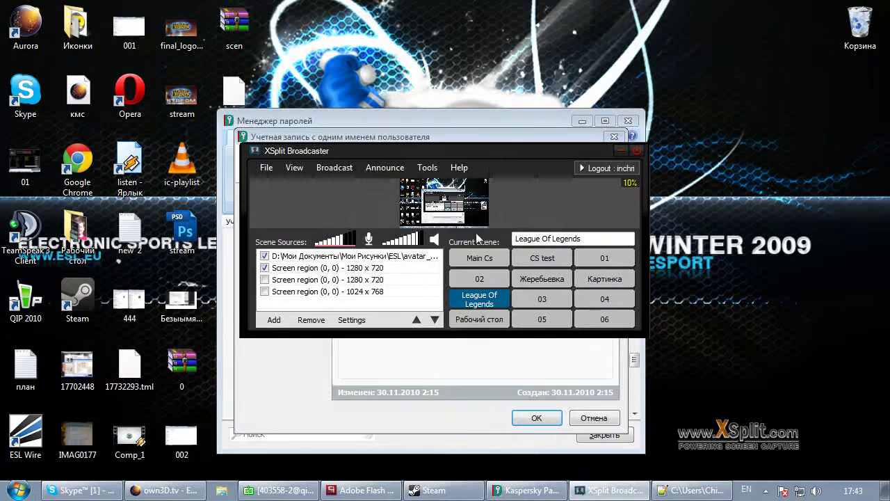
Switch to Skype, check the unread ESL MLA Чат conversation, and put the Skype window away.
left_click(109, 490)
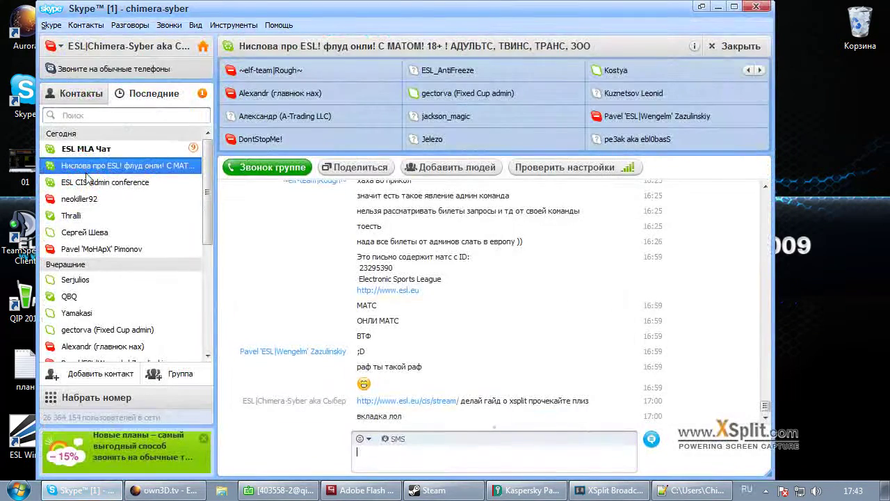
left_click(82, 149)
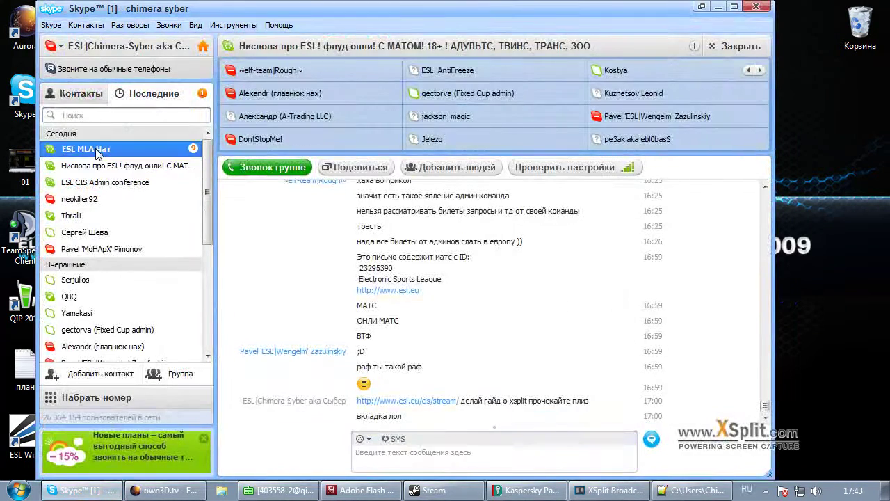
left_click(701, 8)
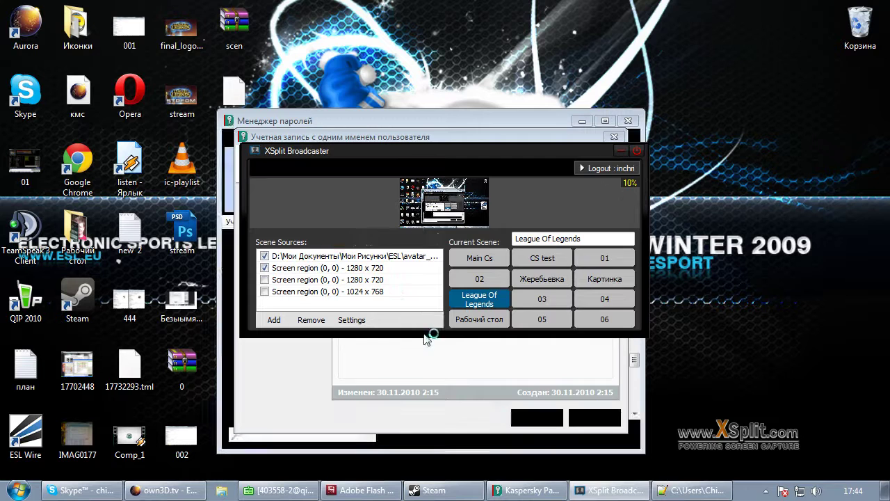
Inspect the CPU load graphs in Windows Task Manager, using the compact view beside XSplit Broadcaster, and close it.
key("ctrl+shift+Escape")
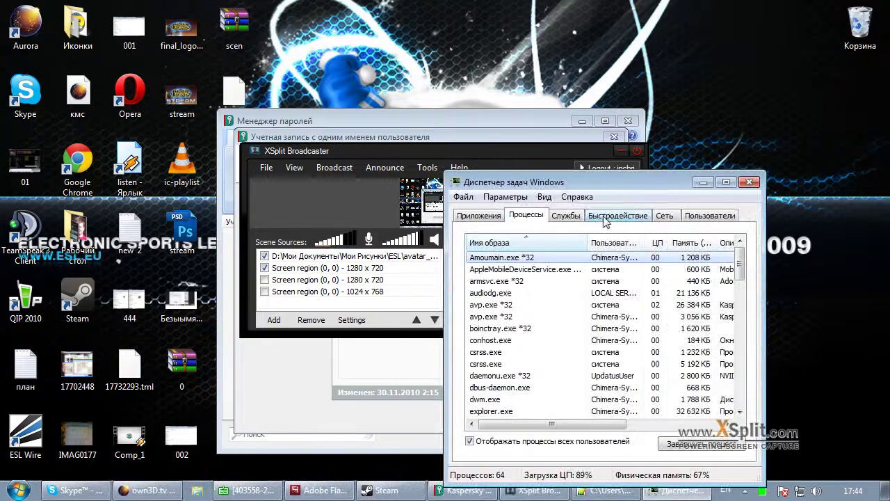
left_click_drag(513, 185, 426, 151)
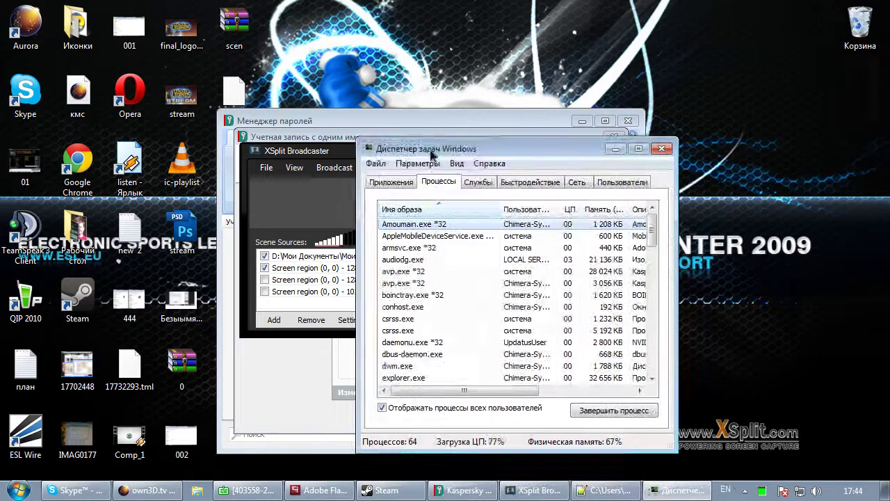
left_click(522, 182)
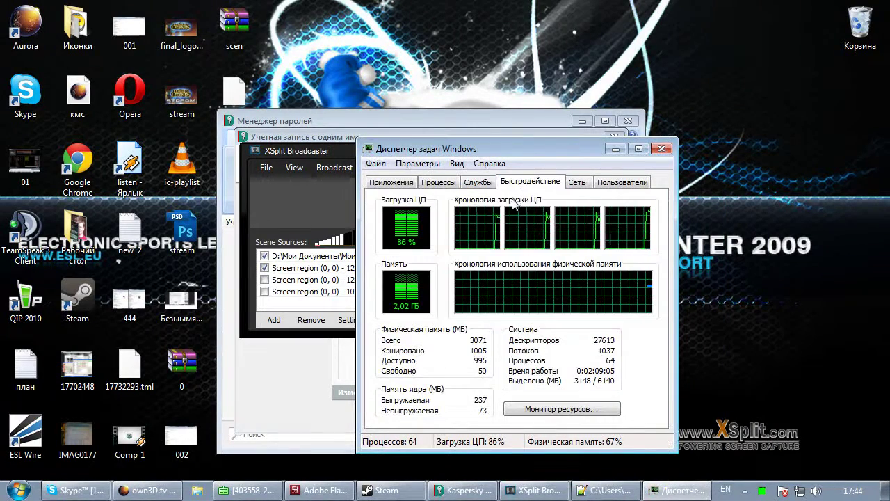
double_click(515, 207)
left_click_drag(489, 147, 596, 372)
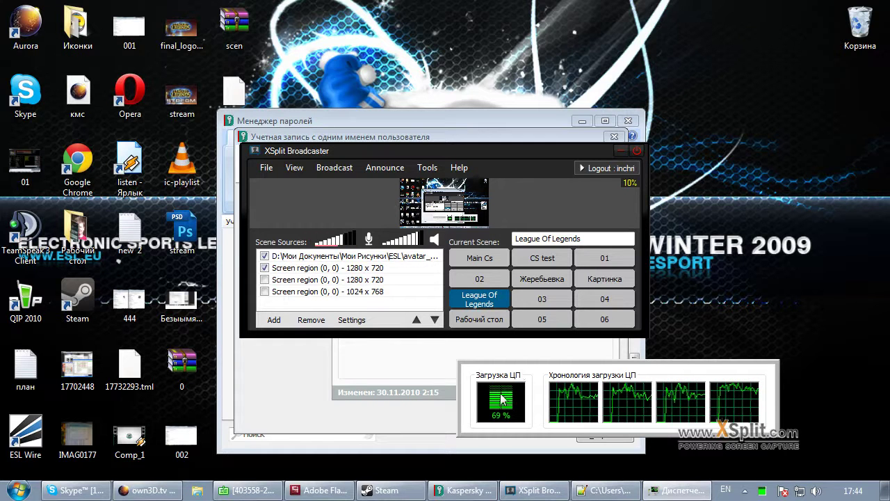
double_click(630, 374)
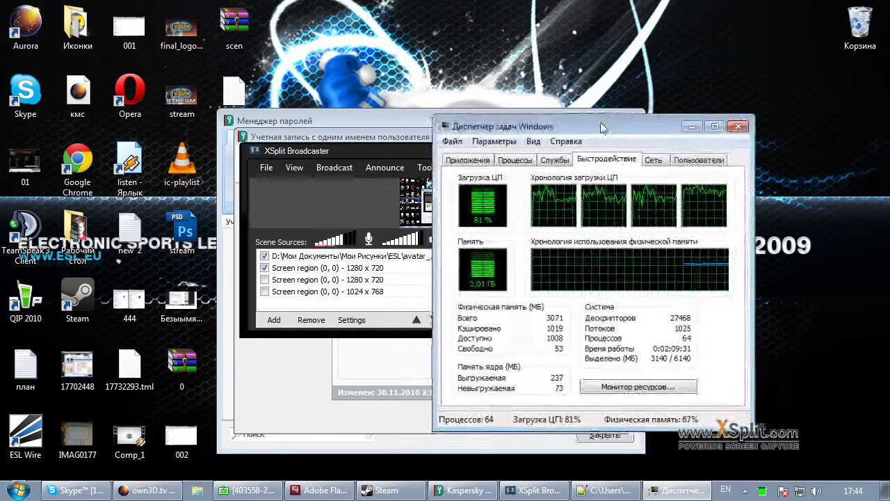
left_click(739, 116)
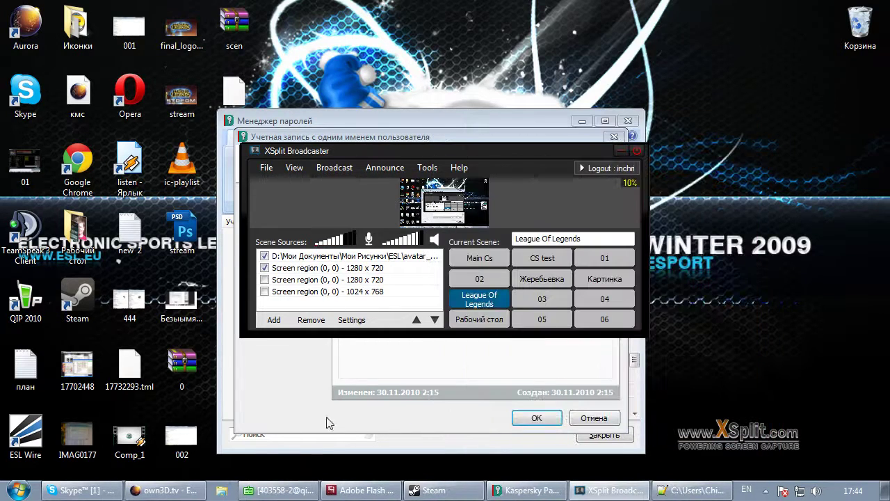
Switch to Notepad++, review points 4 to 6 of the guide plan in план.txt, and put the window away.
left_click(301, 169)
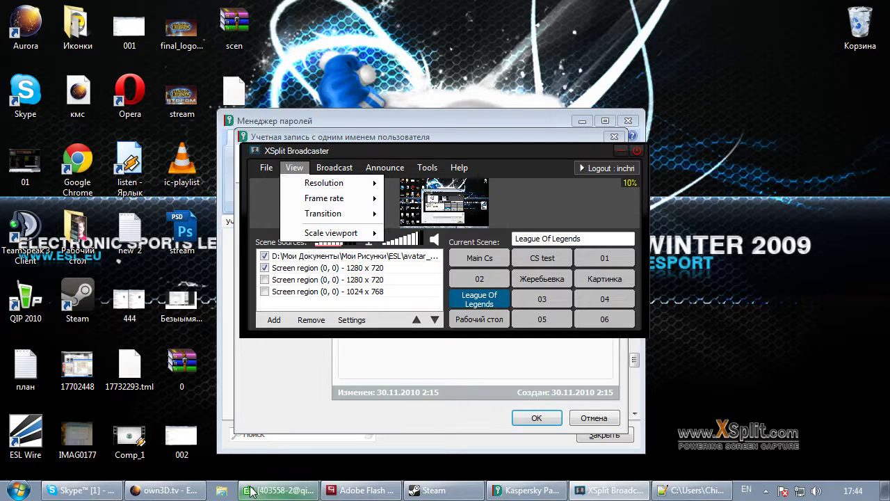
left_click(666, 491)
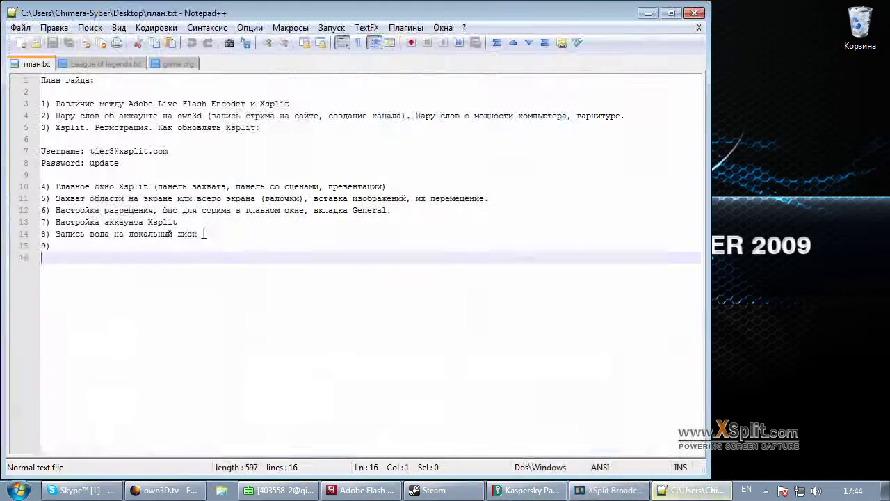
left_click(69, 187)
left_click(55, 198)
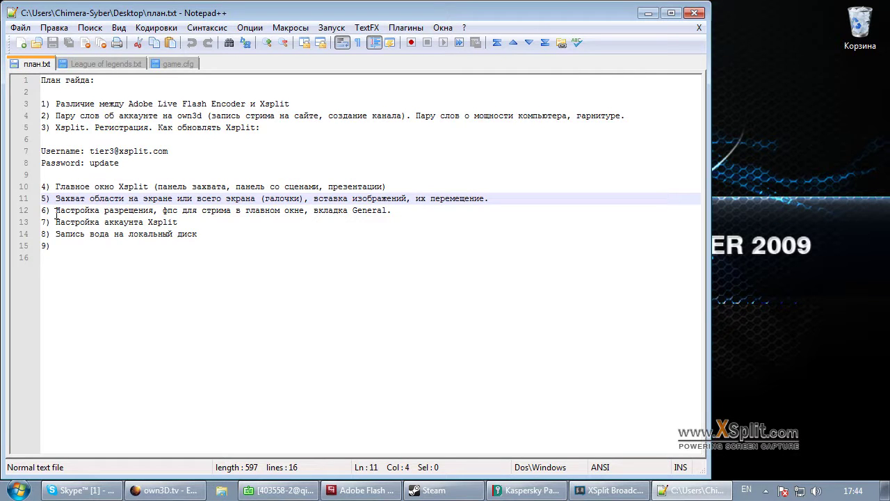
left_click(55, 211)
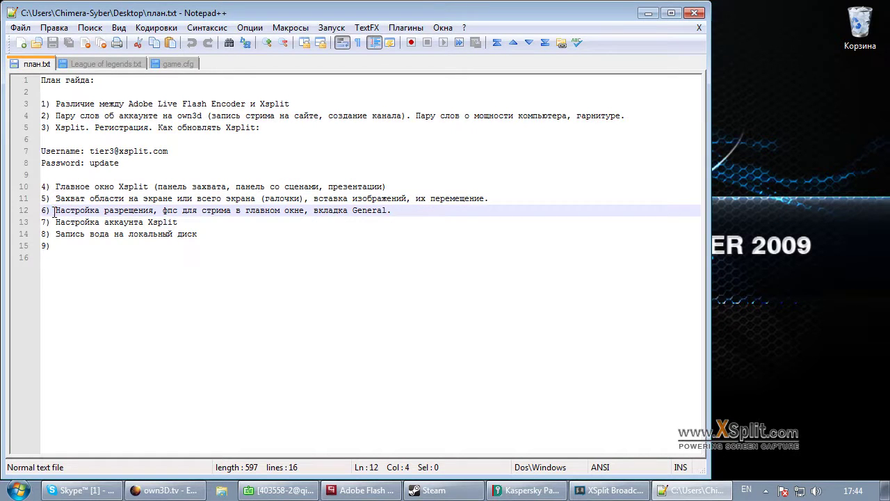
left_click(304, 210)
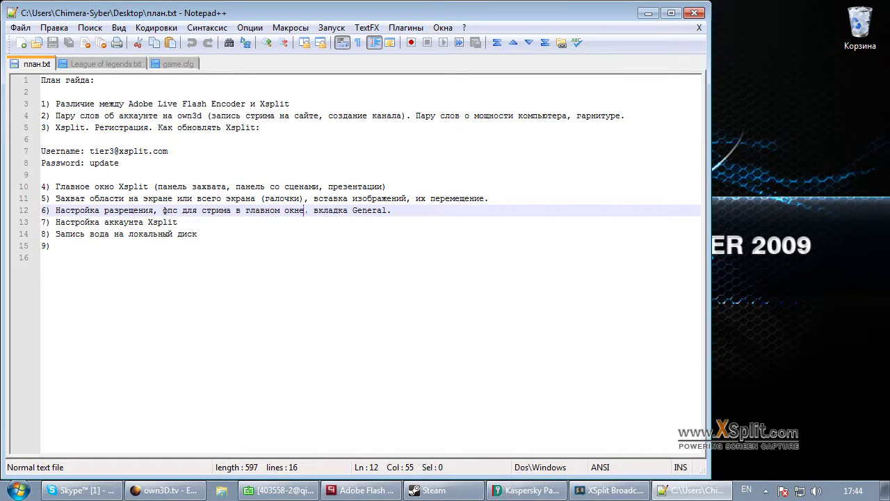
left_click(648, 13)
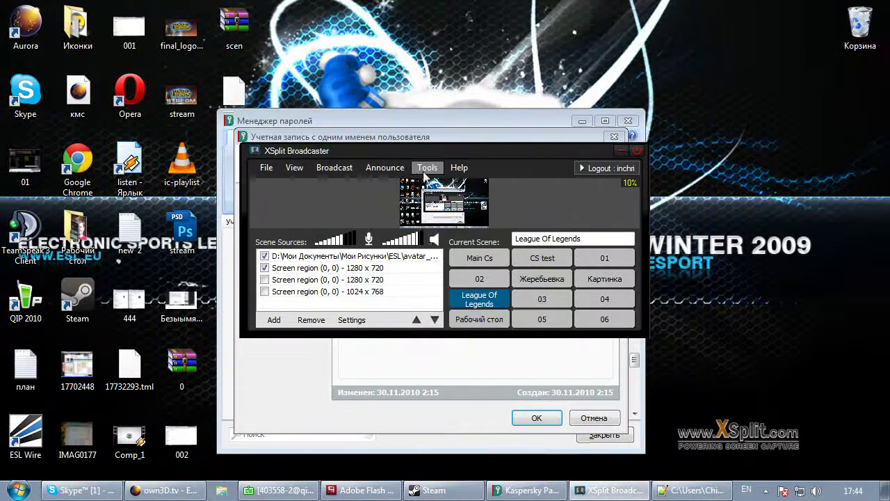
Open the XSplit Broadcaster user settings and decline the Aero theme prompt about layered window capture.
left_click(425, 172)
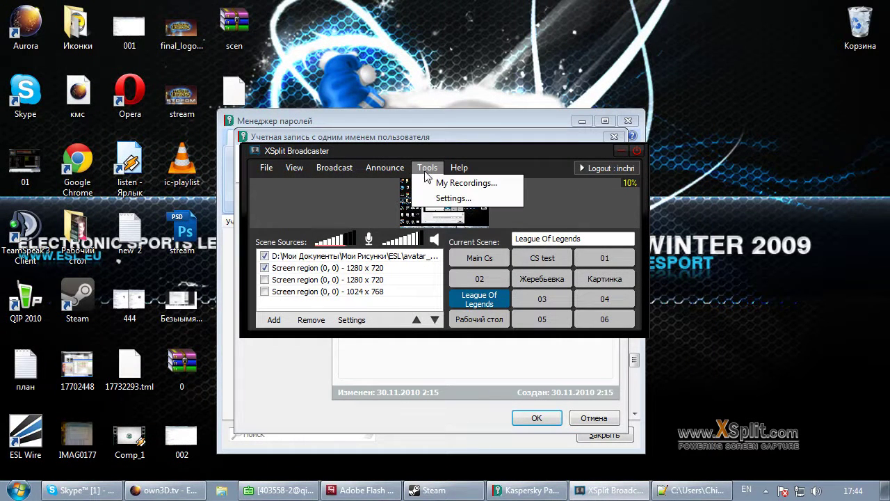
left_click(420, 200)
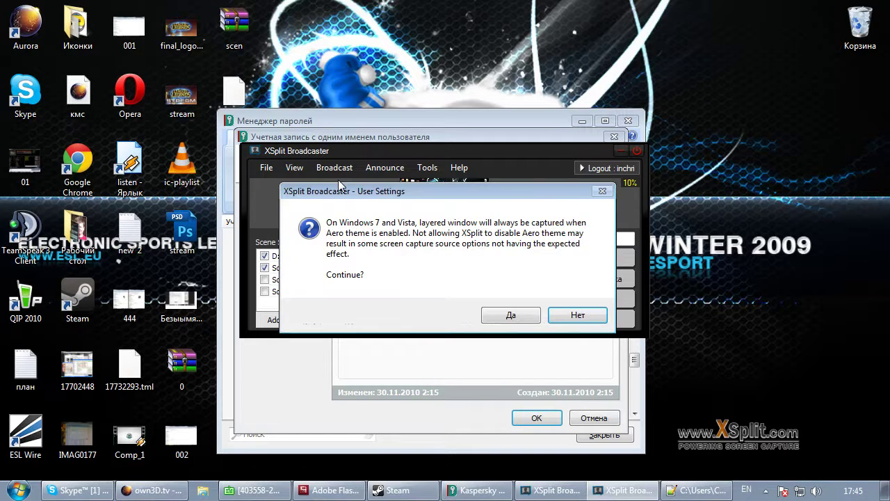
left_click(556, 314)
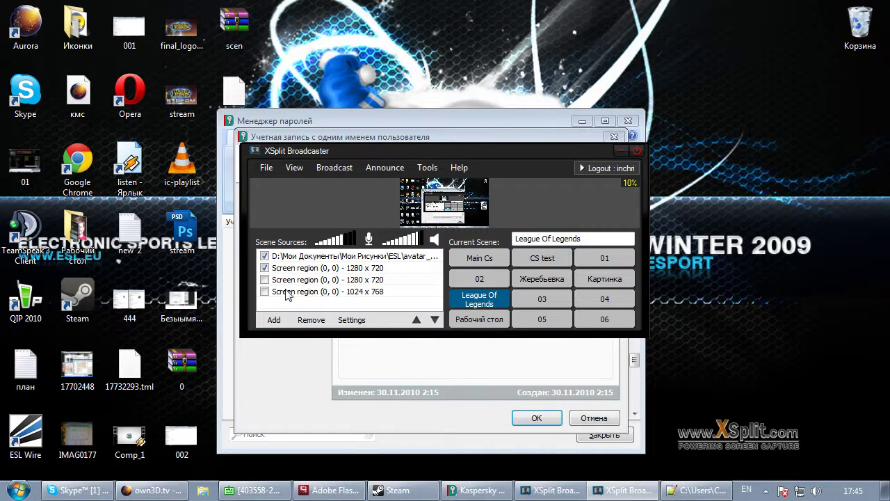
Review the screen capture options of the enabled 1280 x 720 screen region source and leave them.
right_click(358, 270)
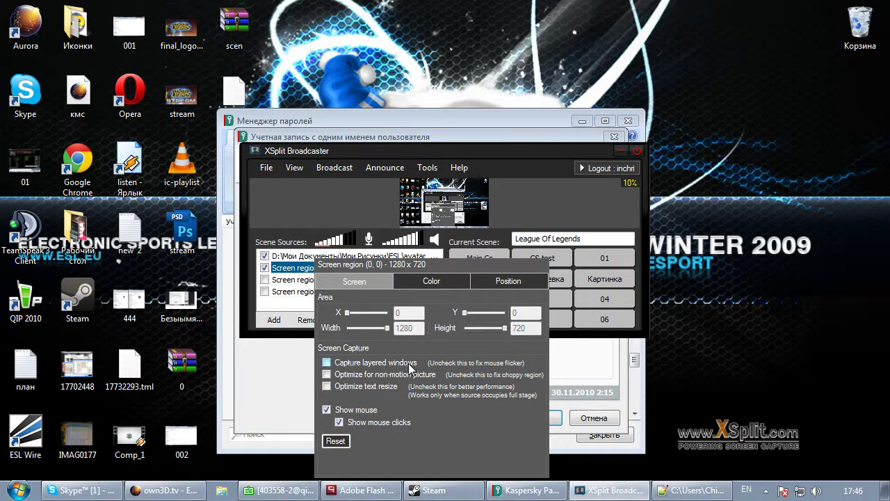
left_click(427, 168)
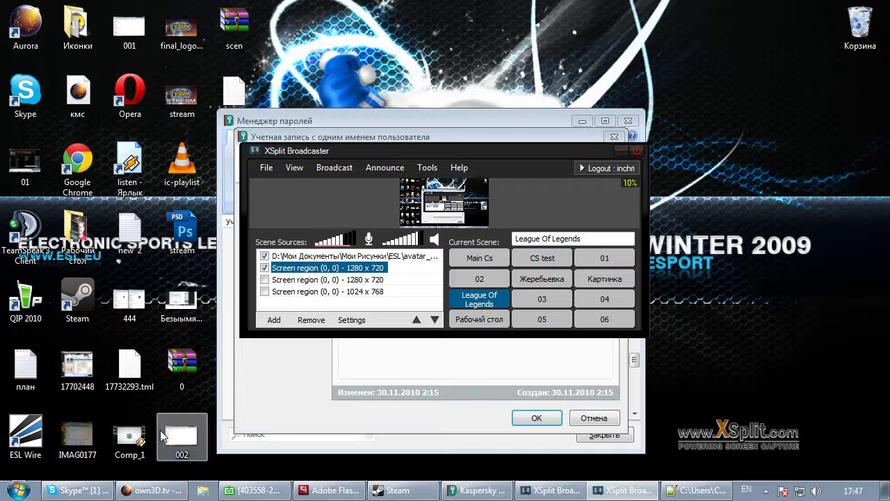
Switch to Skype, look through the recent group chats and a contact's conversation, and put the Skype window away.
left_click(82, 491)
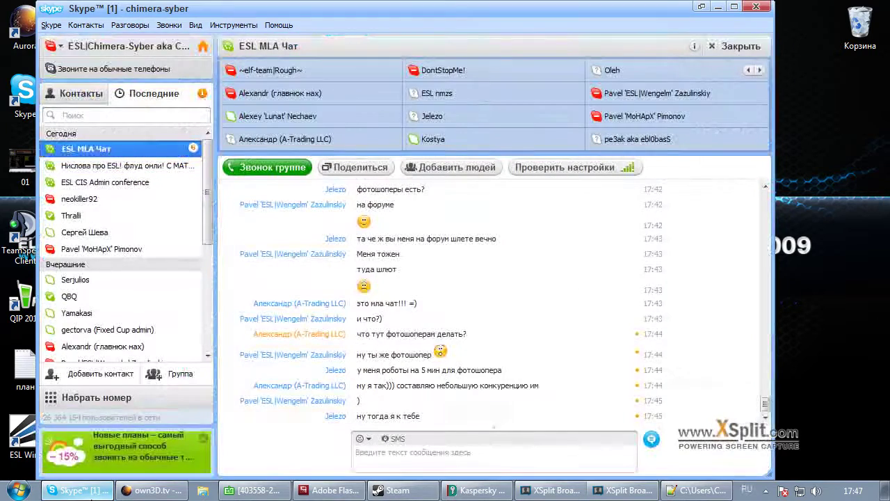
left_click(87, 493)
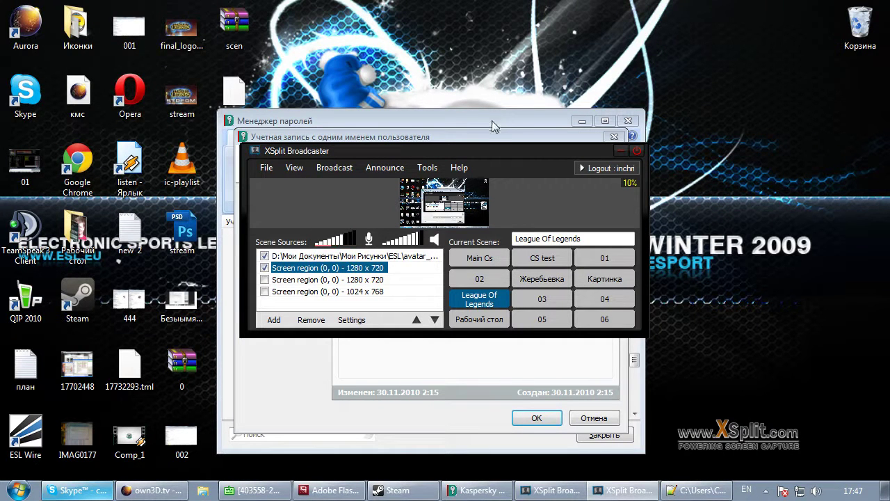
left_click(77, 491)
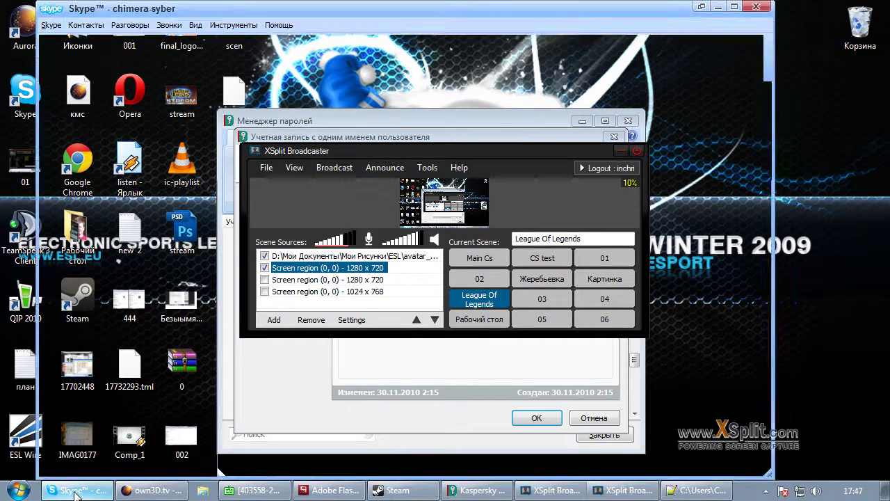
left_click(104, 166)
left_click(89, 183)
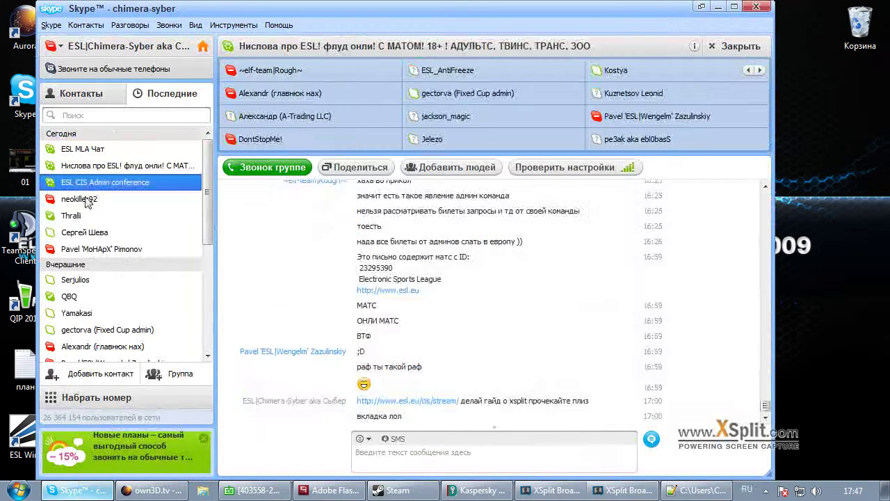
left_click(87, 201)
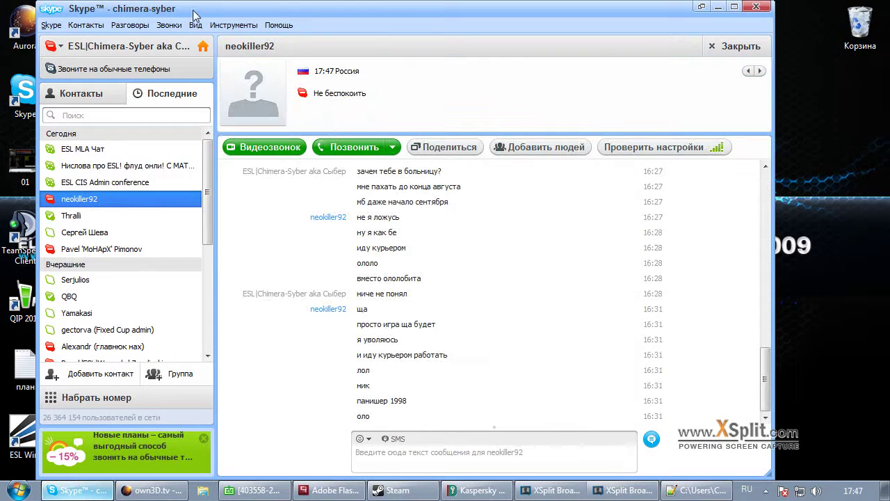
left_click(718, 8)
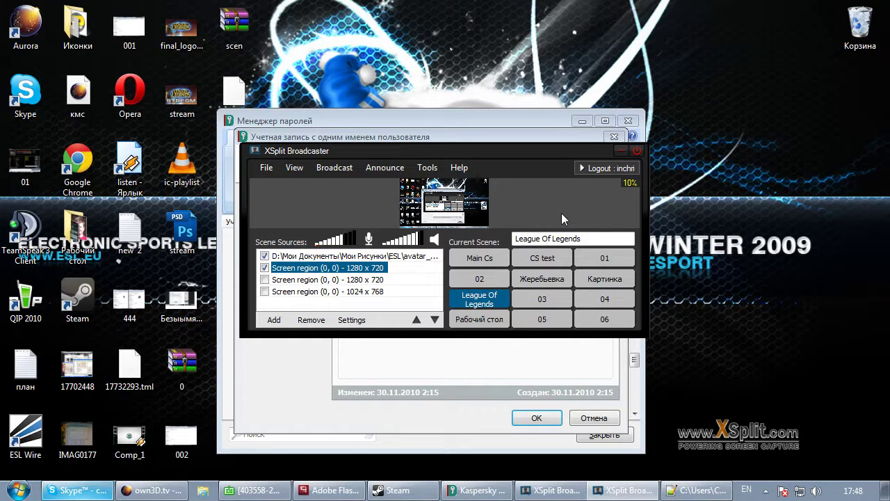
Review the recording devices in the Windows sound settings and return to XSplit Broadcaster.
right_click(817, 498)
left_click(766, 456)
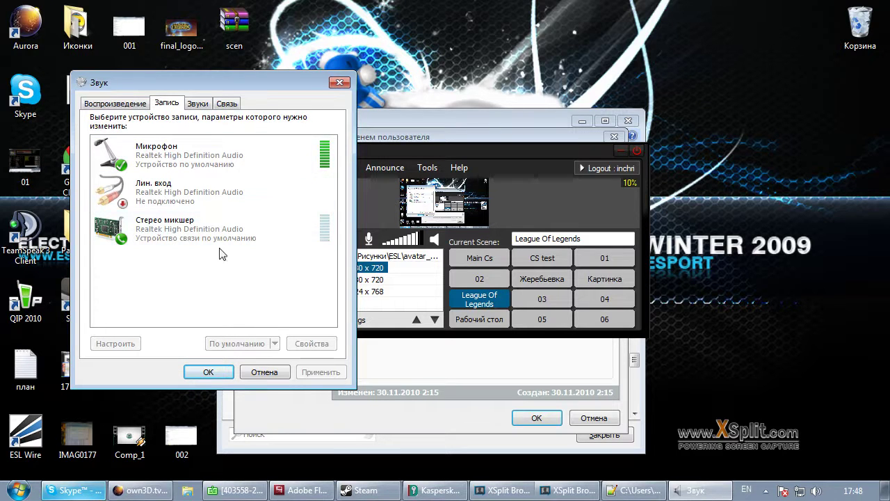
left_click(372, 139)
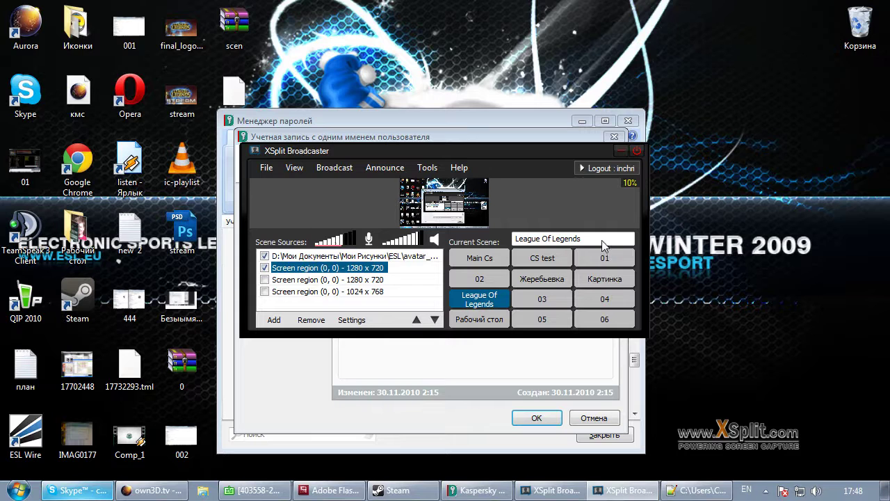
Set the speaker audio source of XSplit Broadcaster to Стерео микшер (Realtek High Definition).
left_click(432, 242)
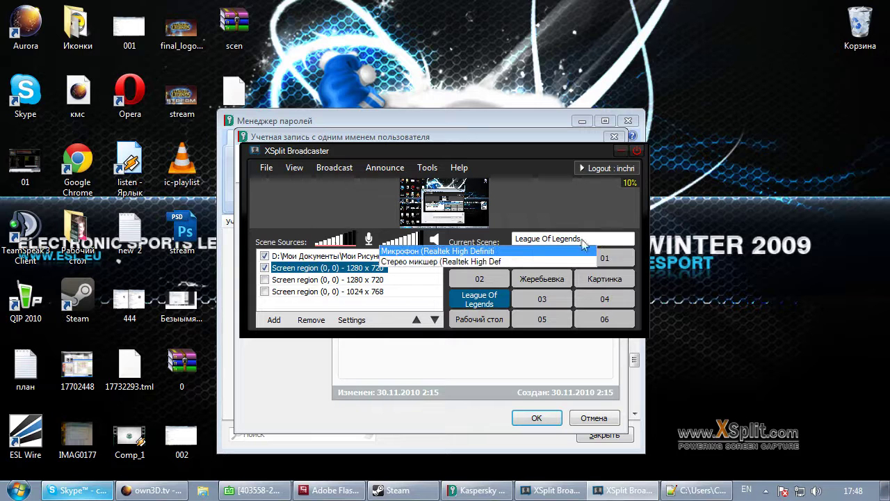
left_click(422, 262)
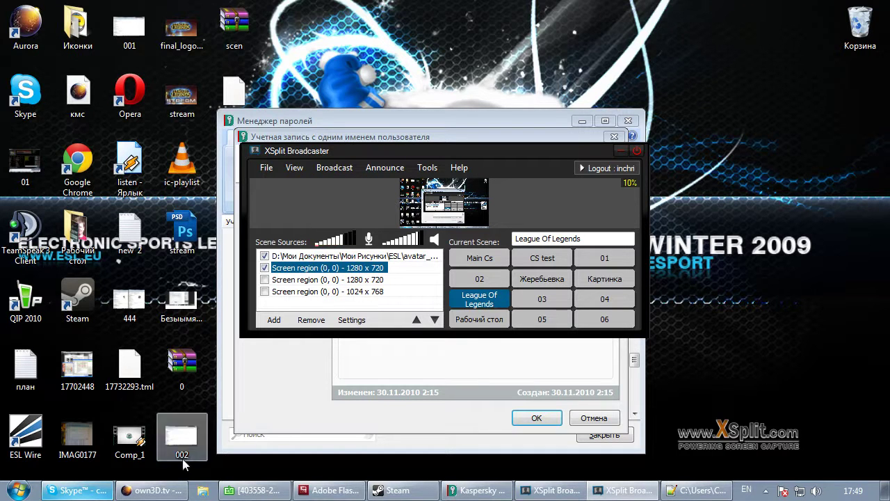
Switch to the browser, play the live stream on the account's own3D.tv channel, and close that page and put the browser away.
left_click(156, 490)
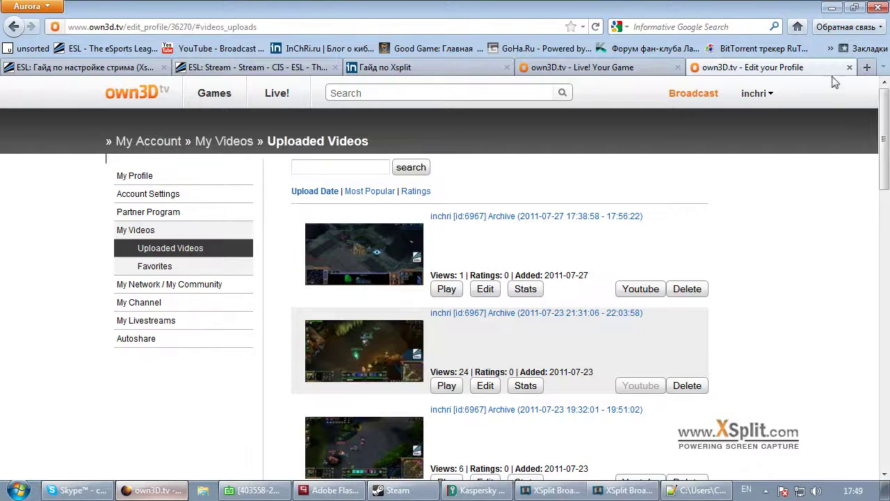
left_click(598, 67)
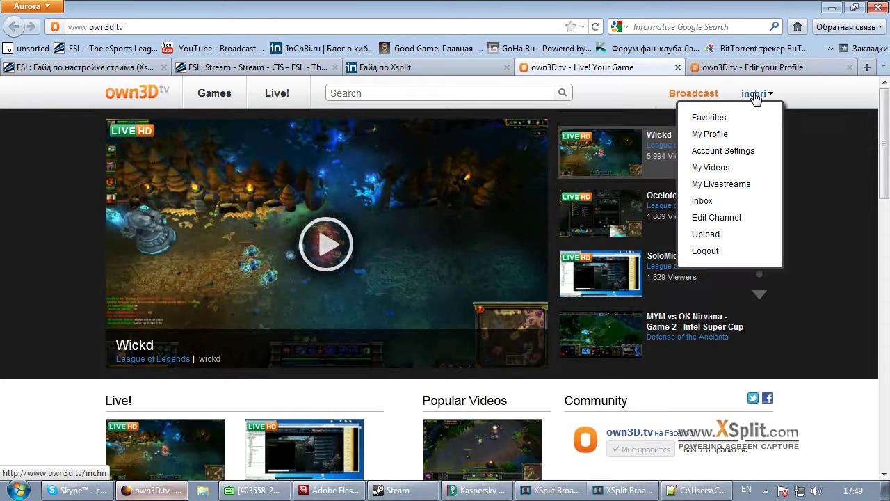
left_click(754, 94)
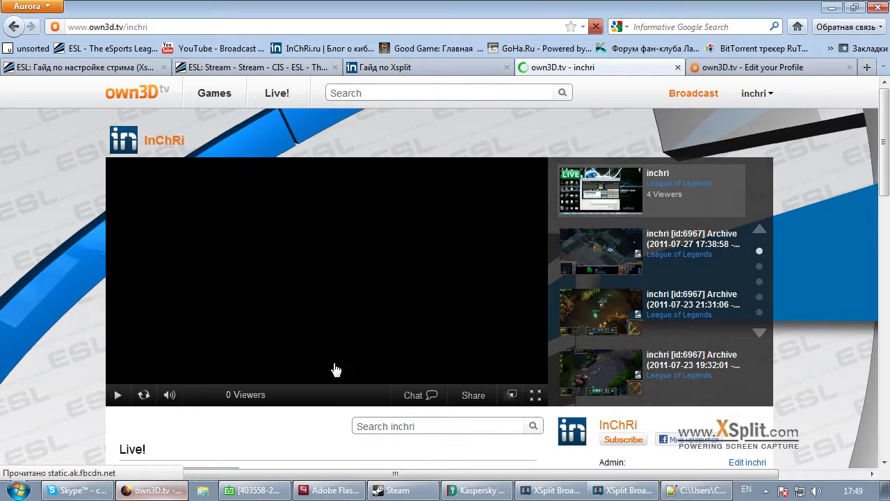
left_click(119, 395)
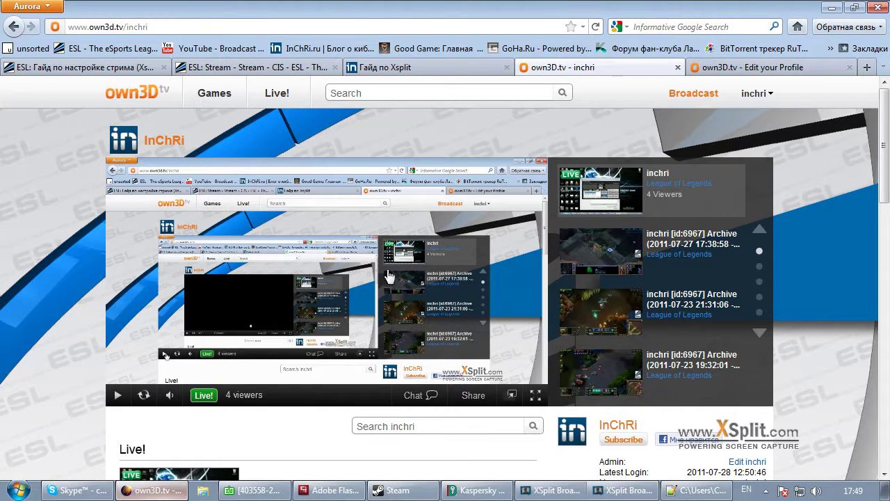
left_click(678, 67)
left_click(831, 7)
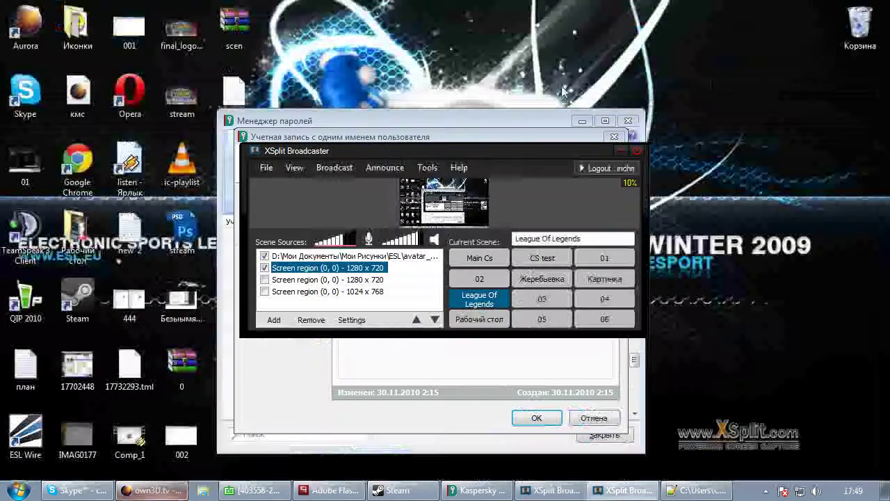
Bring up the own3D.tv browser window and switch to the guide plan план.txt in Notepad++.
left_click(151, 490)
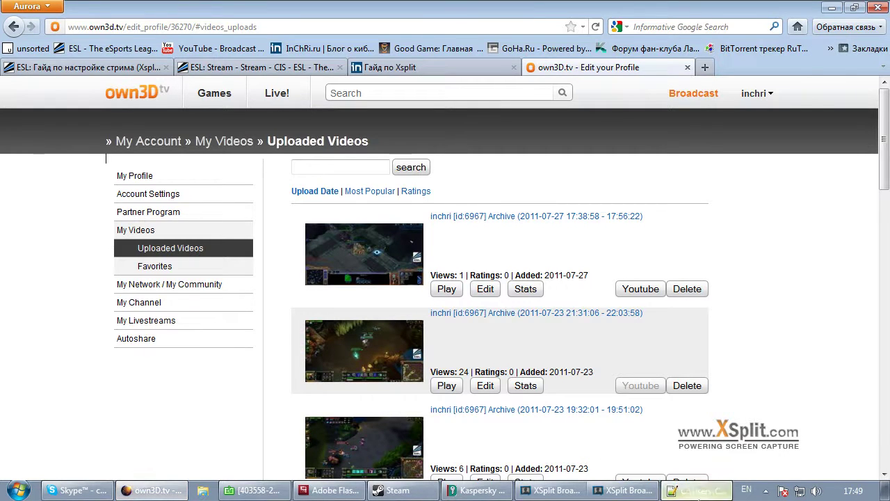
left_click(696, 491)
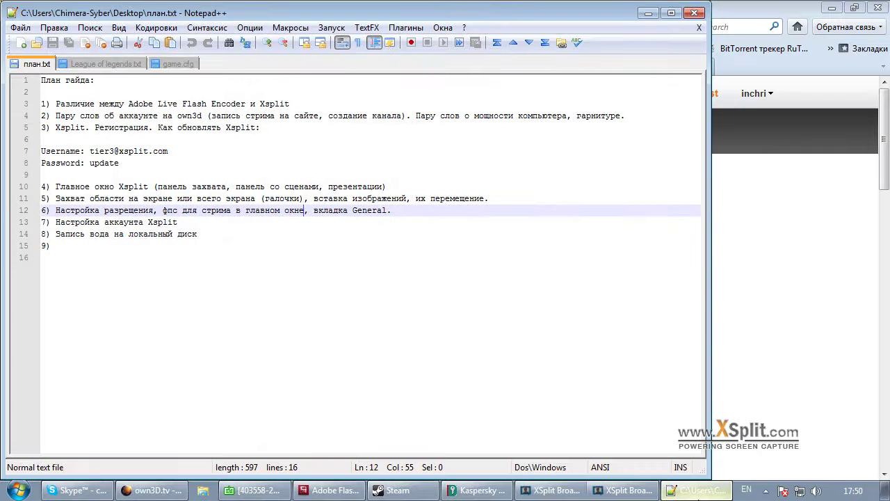
left_click(699, 490)
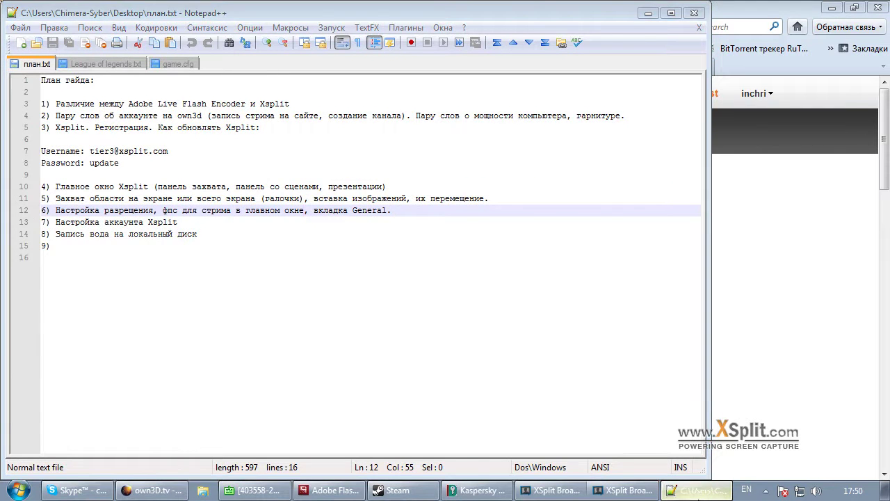
left_click(698, 490)
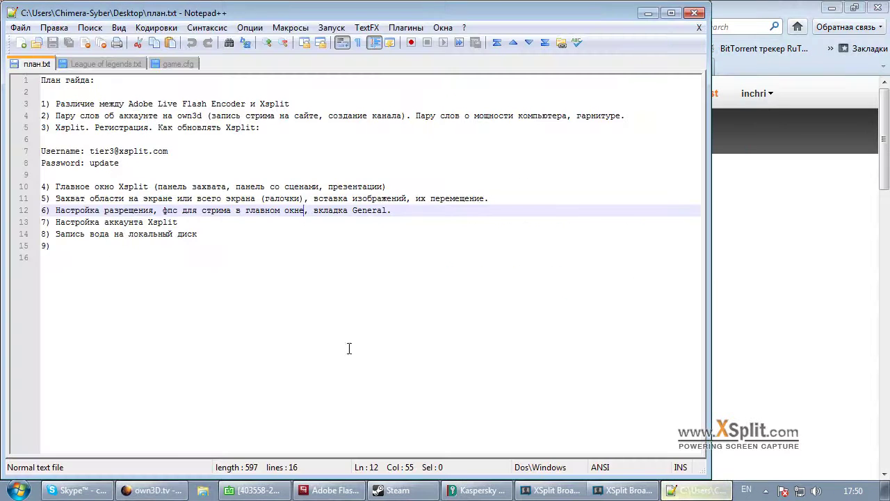
Append ", запись СТРИМА НА САЙТЕ" to point 8 of the plan, save план.txt, and put the window away.
left_click(216, 235)
left_click_drag(225, 234, 51, 235)
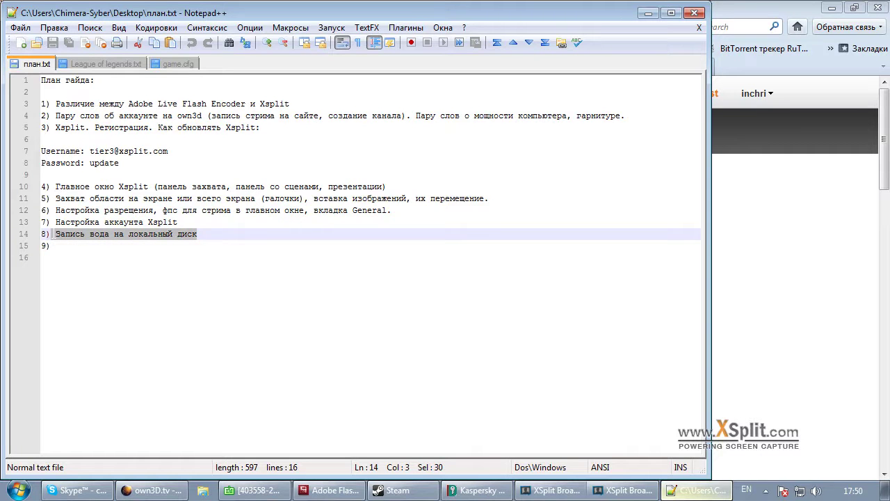
left_click(231, 233)
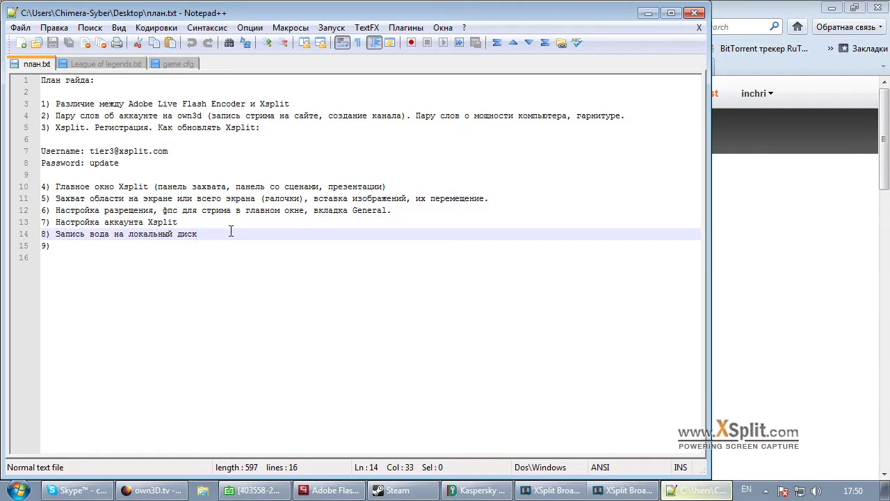
type("!")
key("BackSpace")
type(",")
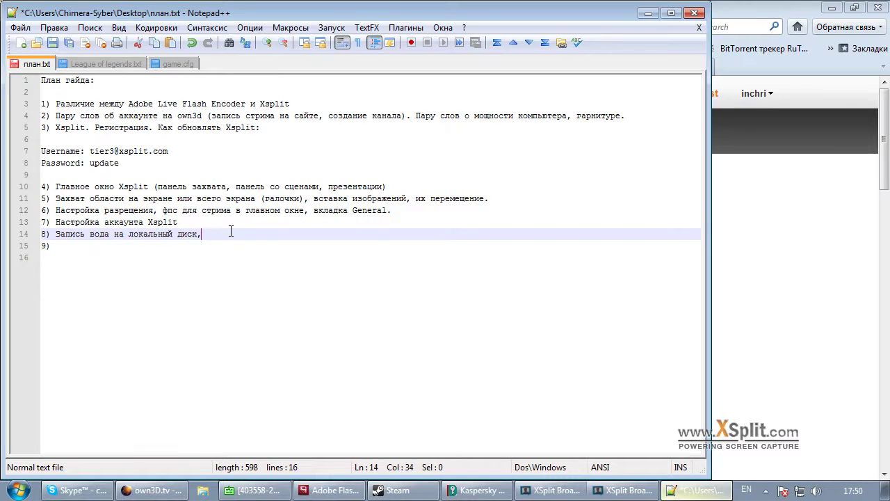
key("alt+shift")
type("запись СТРИМА в")
type("А САЙТ")
key("BackSpace")
key("BackSpace")
type("ЙТЕ")
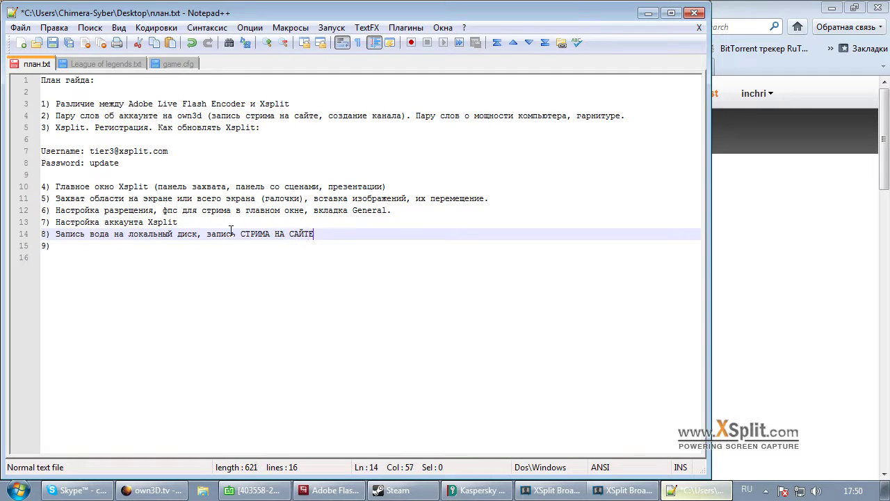
left_click(53, 42)
left_click(645, 16)
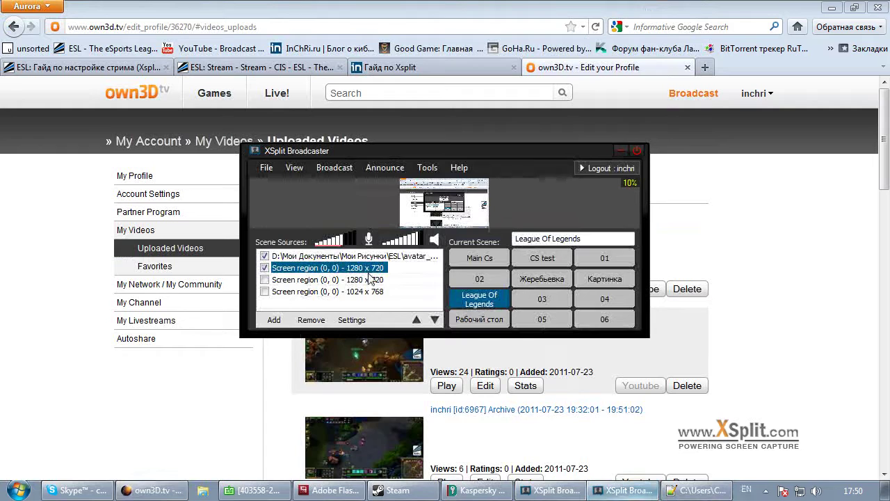
Put the browser away and open the Мои видеозаписи folder of the user profile on drive C in the file manager.
left_click(832, 8)
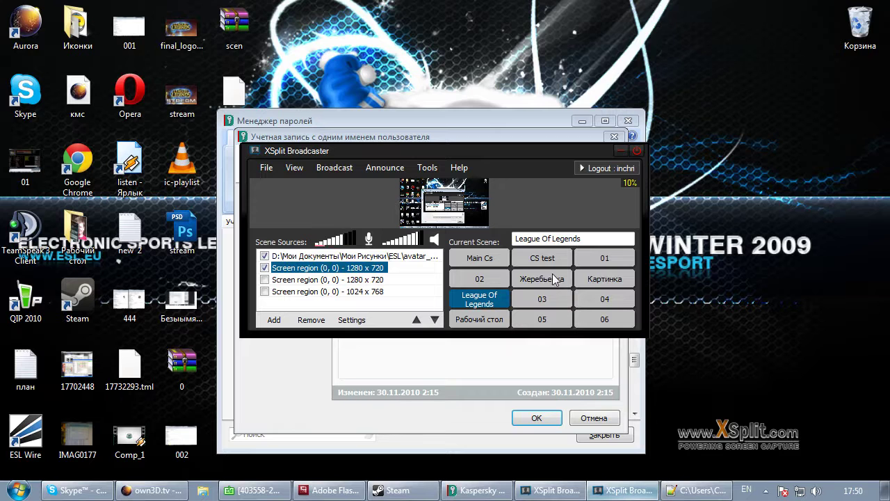
left_click(205, 490)
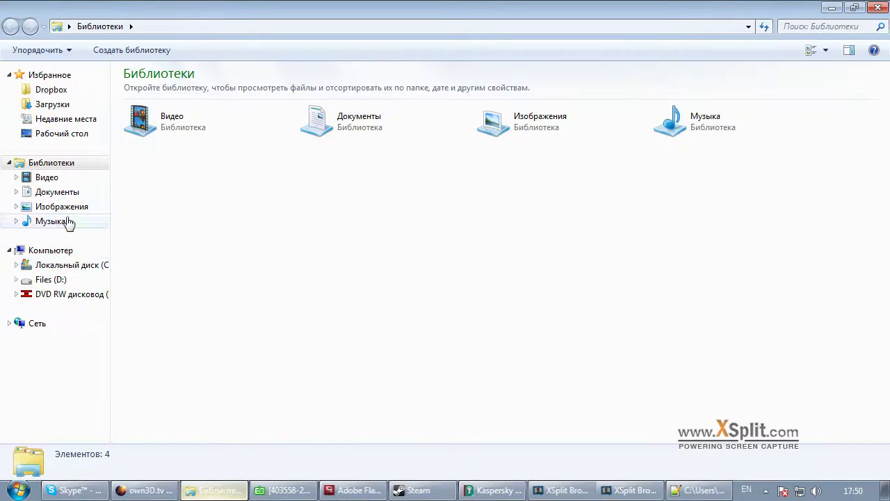
left_click(72, 264)
double_click(170, 251)
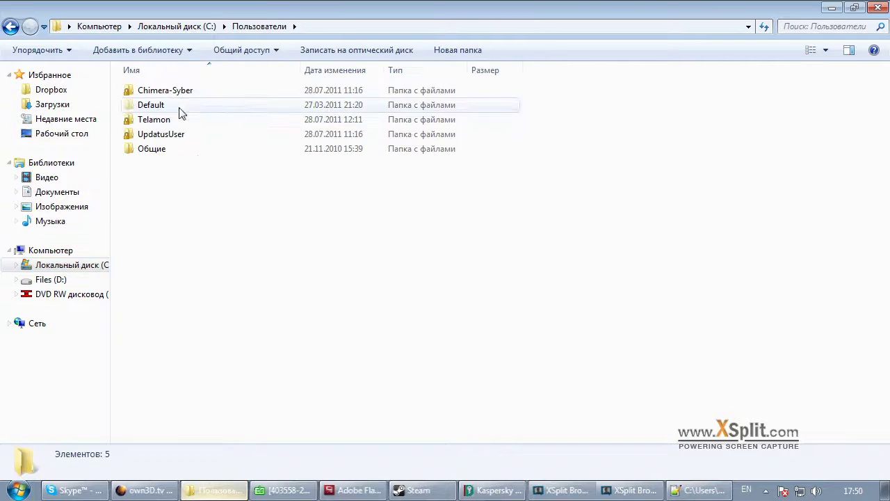
double_click(173, 91)
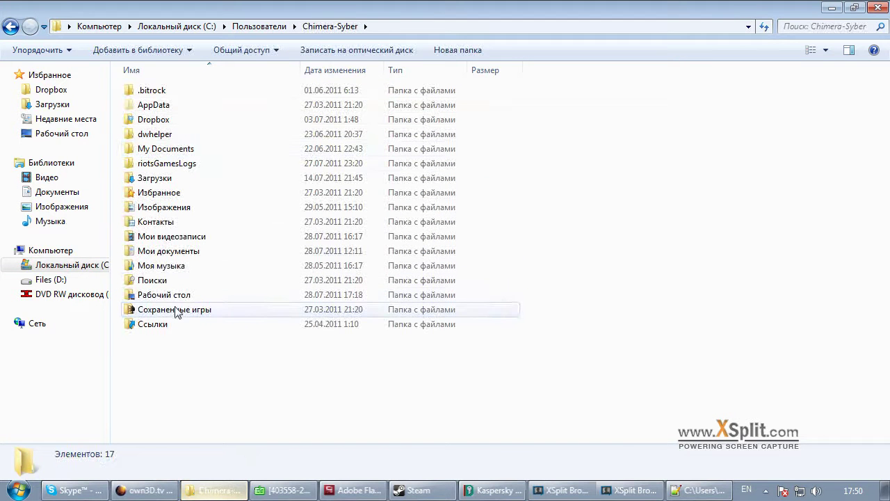
left_click(173, 239)
double_click(173, 239)
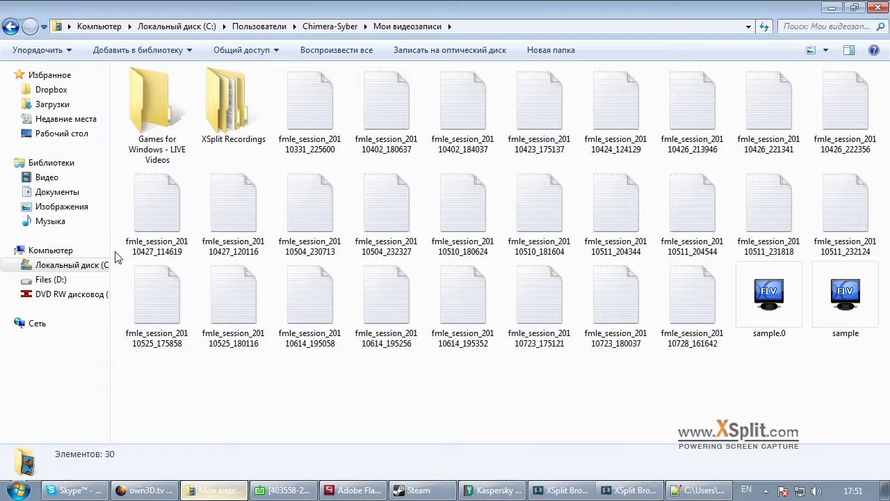
Look through the Program Files (x86) folder on drive C and close the file manager window.
left_click(98, 266)
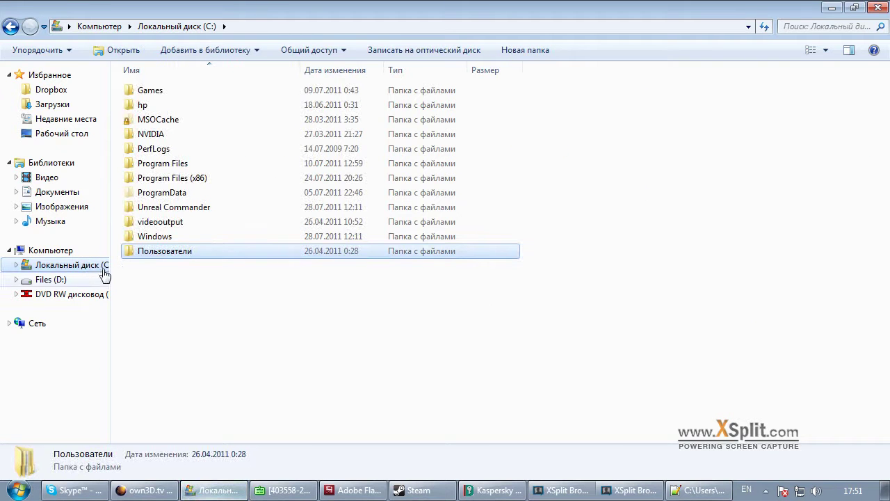
double_click(165, 180)
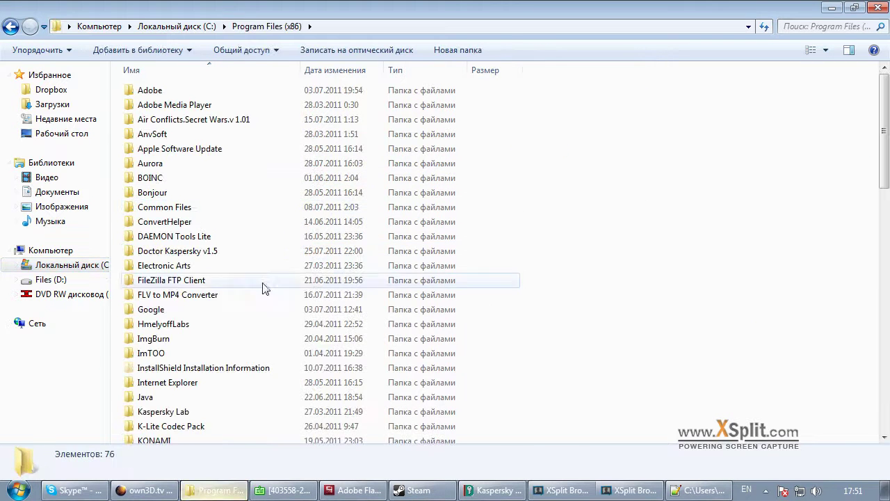
scroll(236, 341, "down", 7)
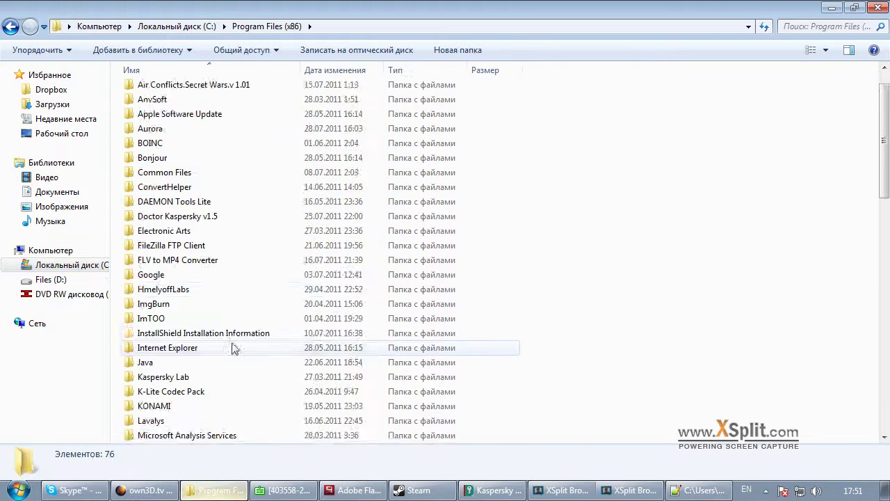
left_click(877, 7)
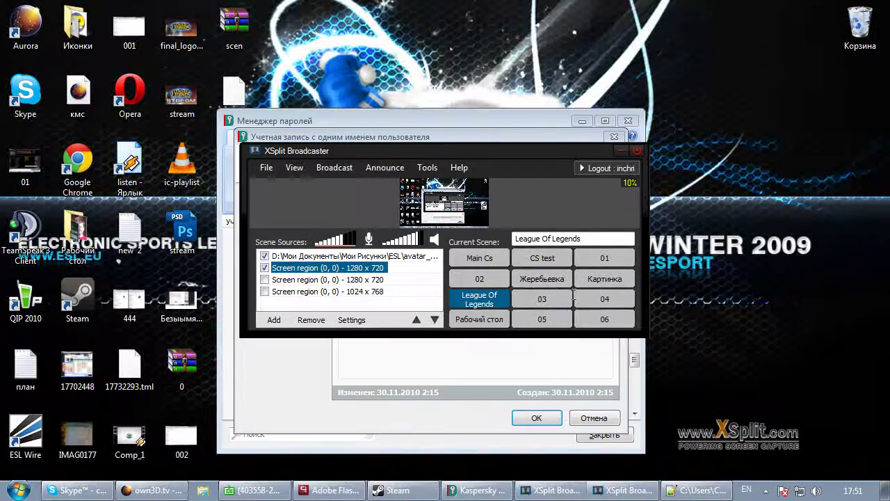
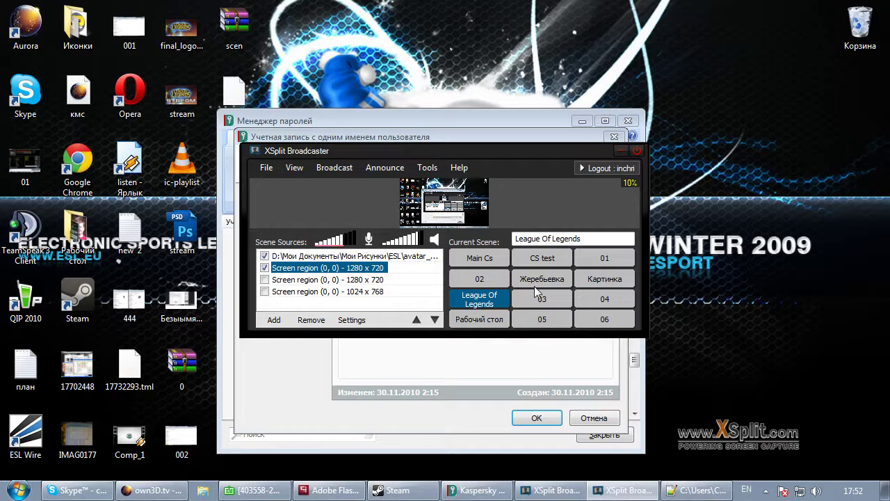
Check the guide plan план.txt in Notepad++, put it away, and close XSplit's User Settings with the changes saved.
left_click(697, 494)
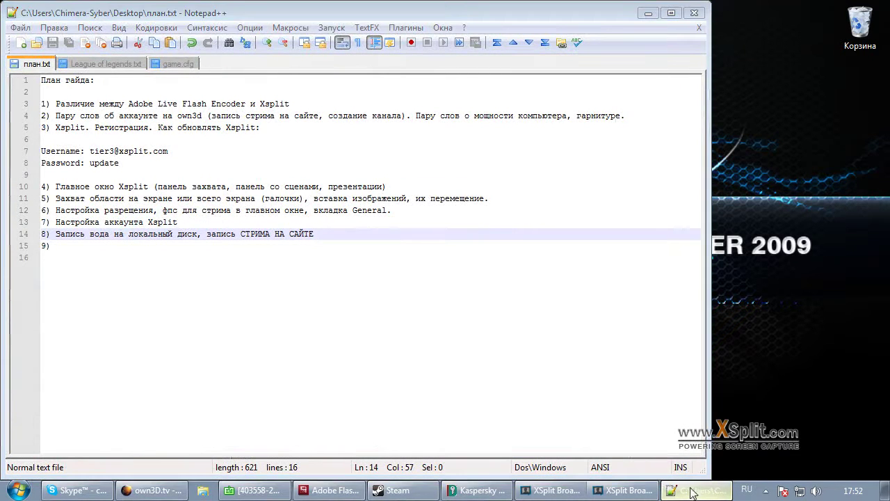
left_click(698, 493)
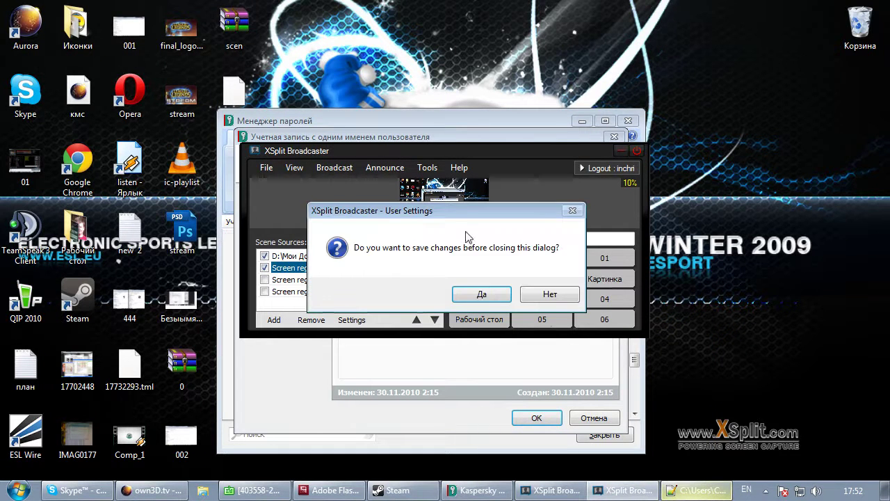
left_click(535, 288)
left_click(495, 296)
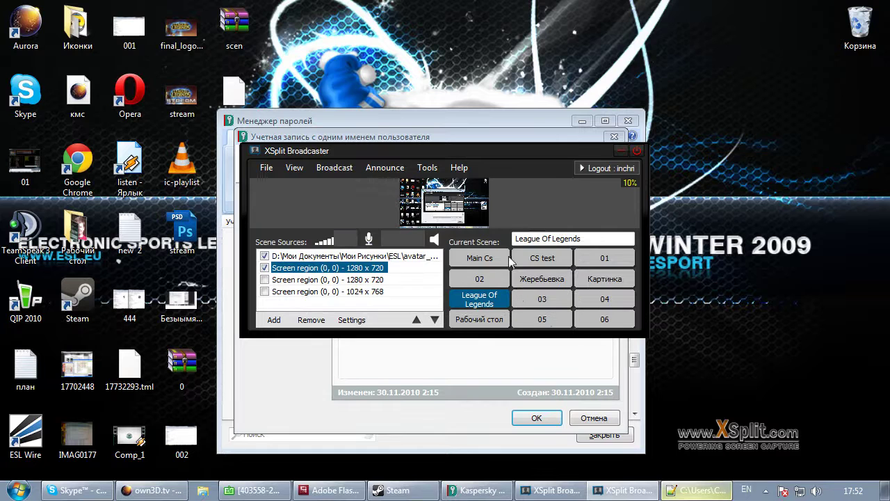
Show the Tools commands of XSplit Broadcaster and check the encoding statistics in Adobe Flash Media Live Encoder before returning to XSplit.
left_click(431, 169)
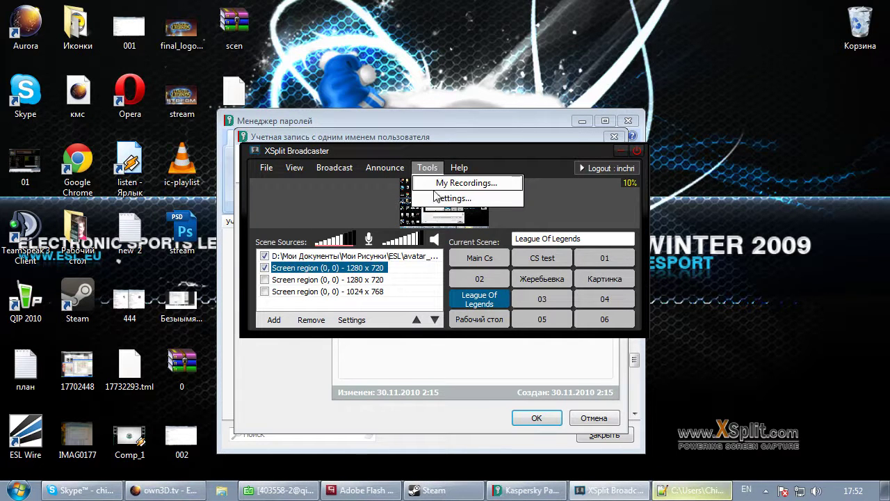
left_click(402, 194)
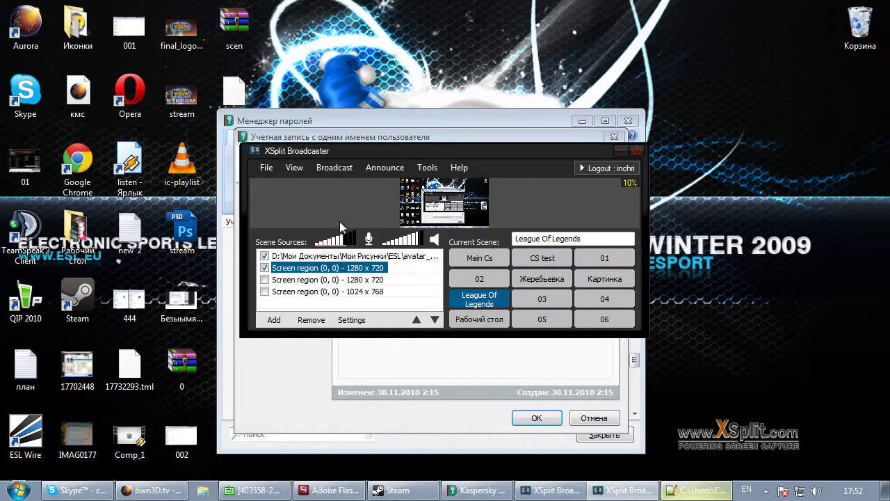
right_click(546, 217)
left_click(328, 490)
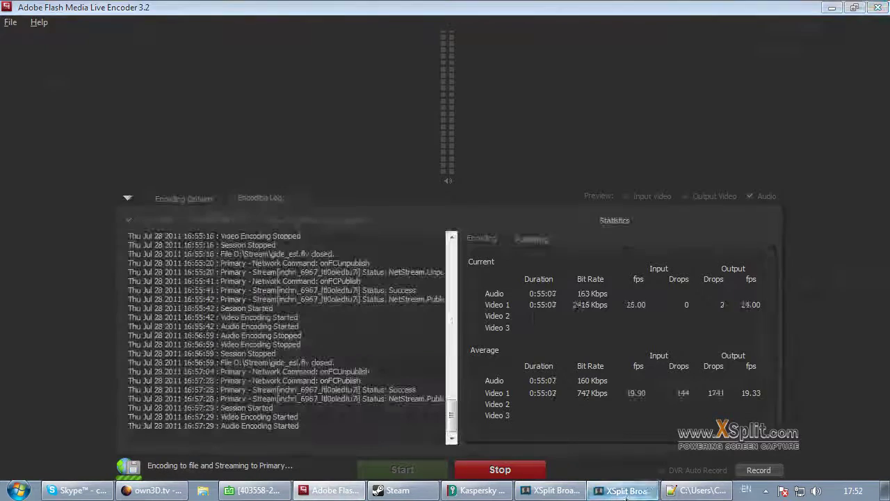
left_click(626, 490)
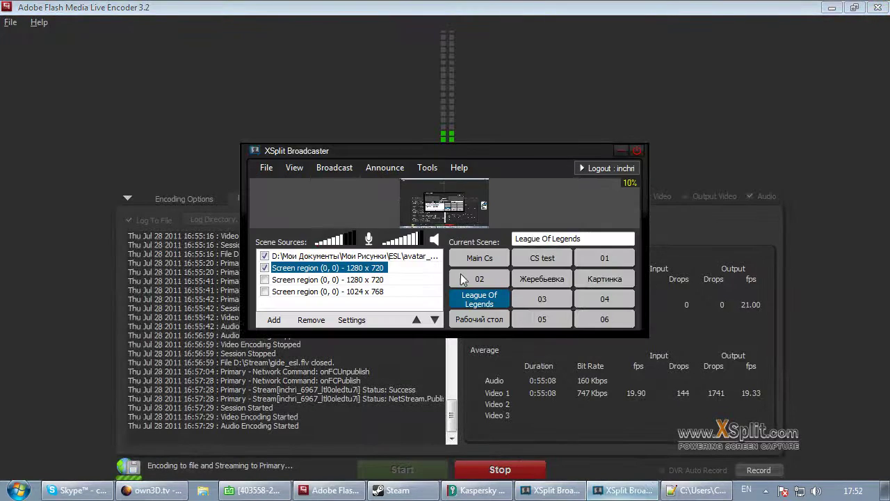
left_click(621, 150)
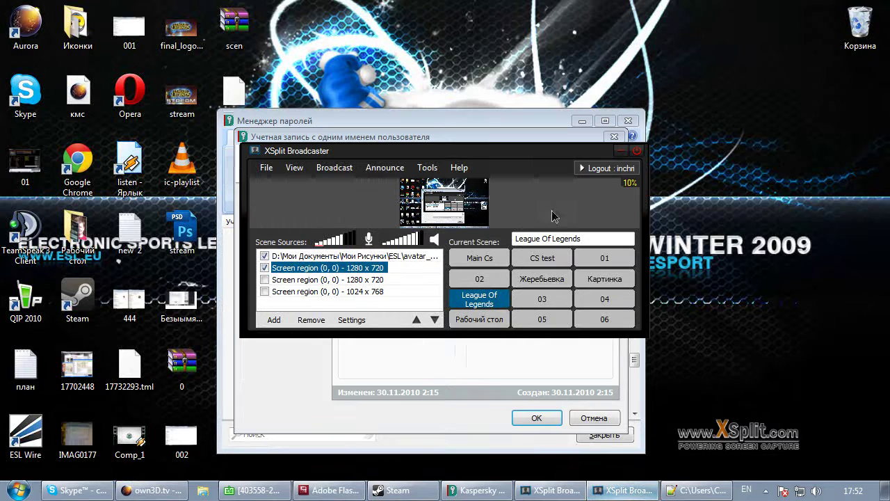
Display XSplit's list of broadcast channels and local recording, and switch to Adobe Flash Media Live Encoder.
right_click(523, 201)
left_click(501, 127)
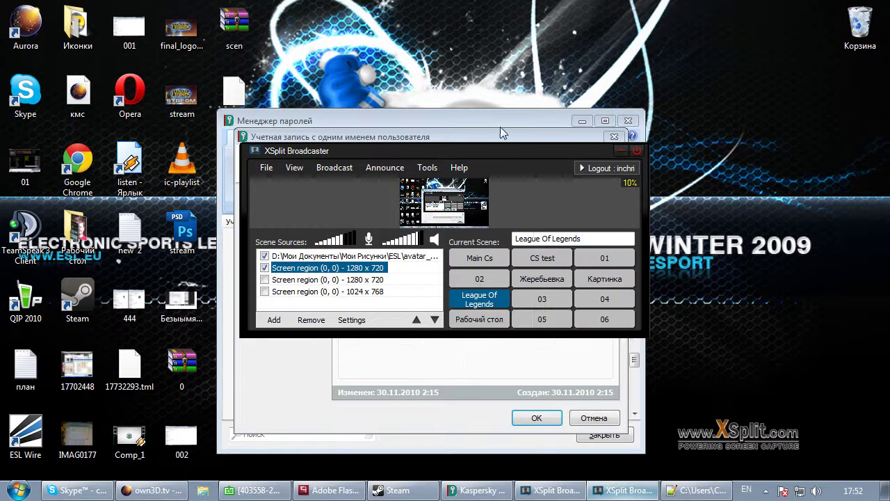
right_click(546, 206)
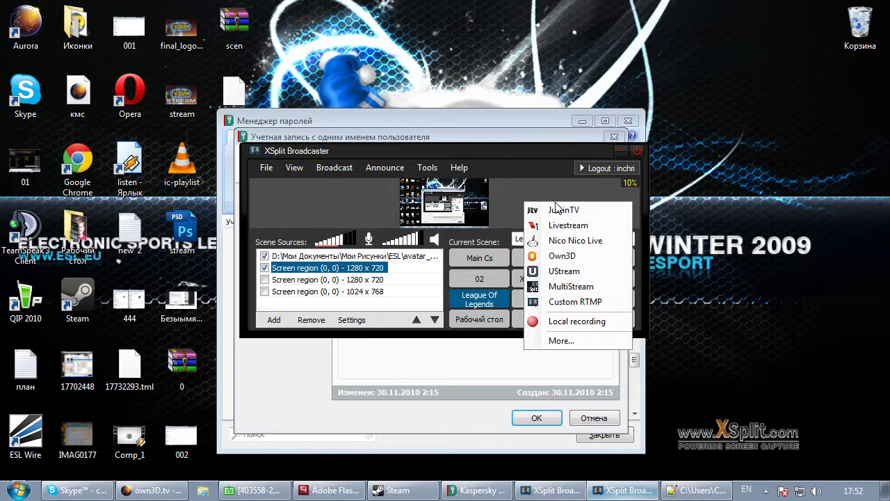
left_click(330, 490)
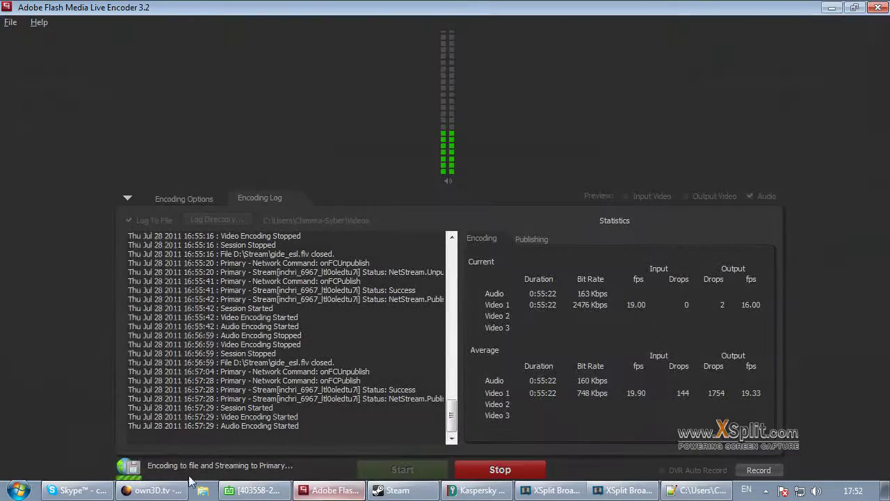
Switch to the browser and open the account's own3D.tv channel editing page in a new tab.
left_click(153, 491)
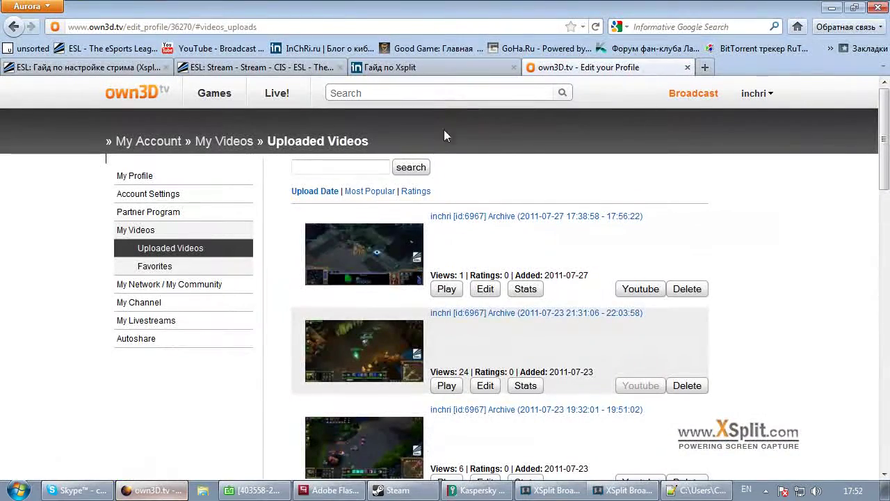
left_click(768, 97)
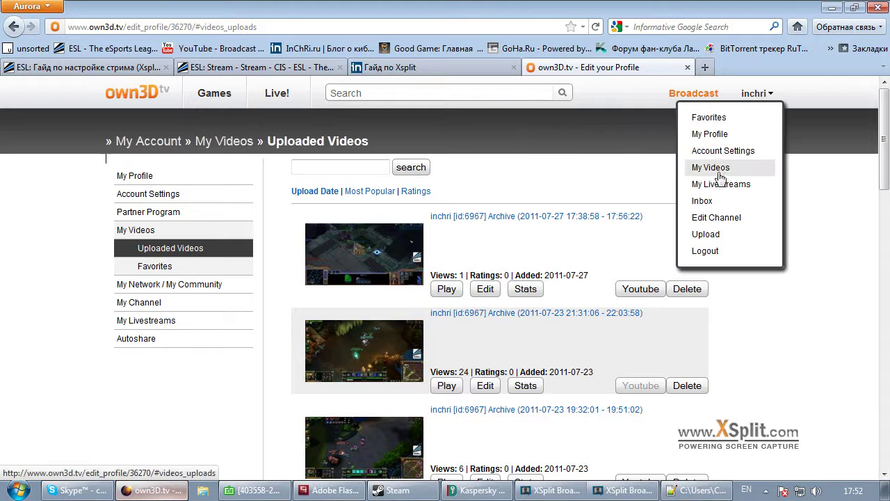
right_click(765, 169)
left_click(827, 181)
left_click(716, 67)
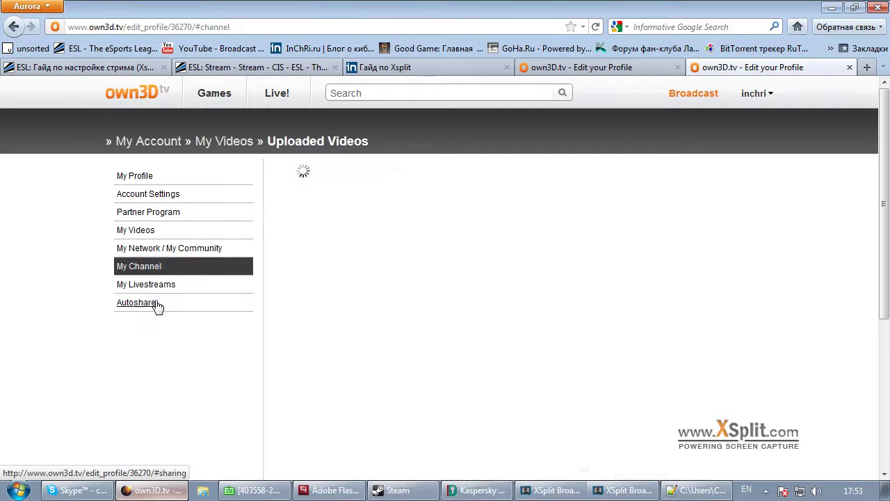
Open My Livestreams on own3D.tv, show the livestream's editing form, and go to its live page.
left_click(191, 249)
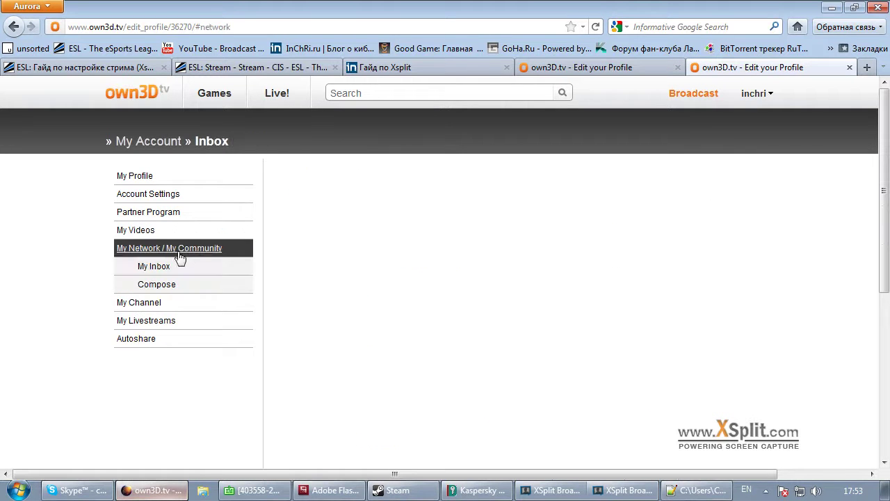
left_click(146, 320)
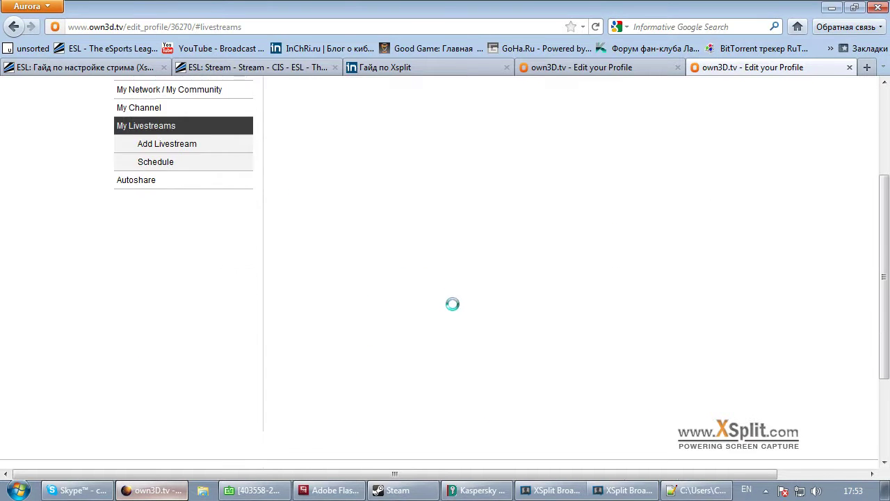
left_click(651, 190)
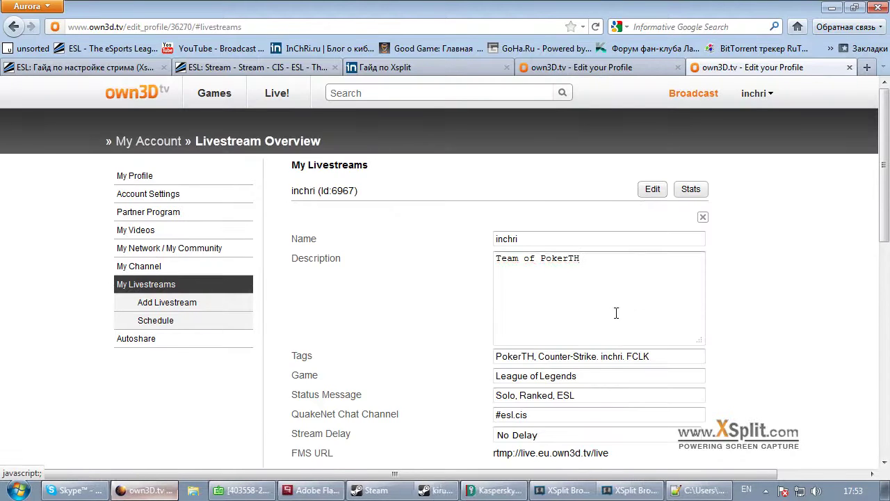
scroll(605, 313, "down", 5)
left_click(564, 275)
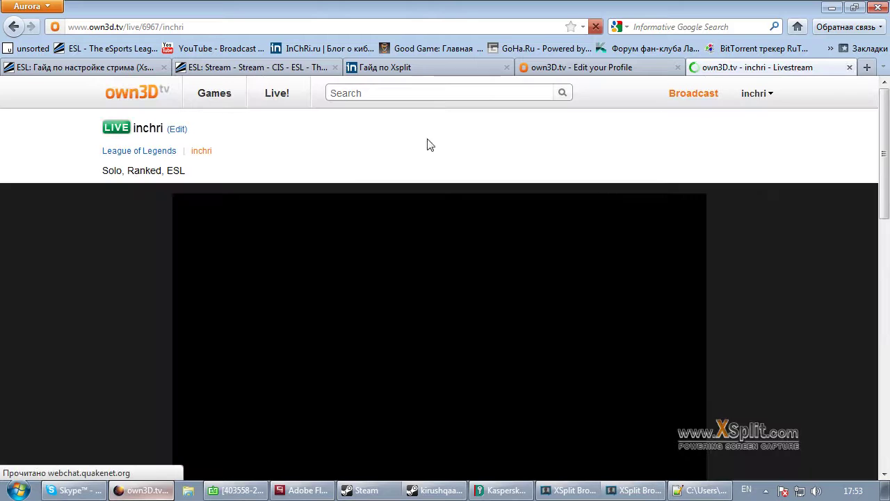
Watch the live stream in the own3D.tv player, pause it, and close the livestream page.
scroll(7, 233, "down", 2)
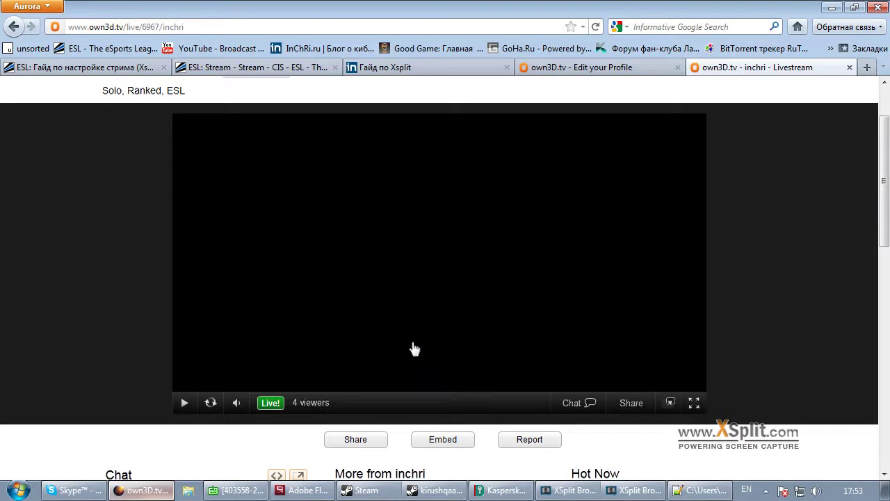
mouse_move(241, 402)
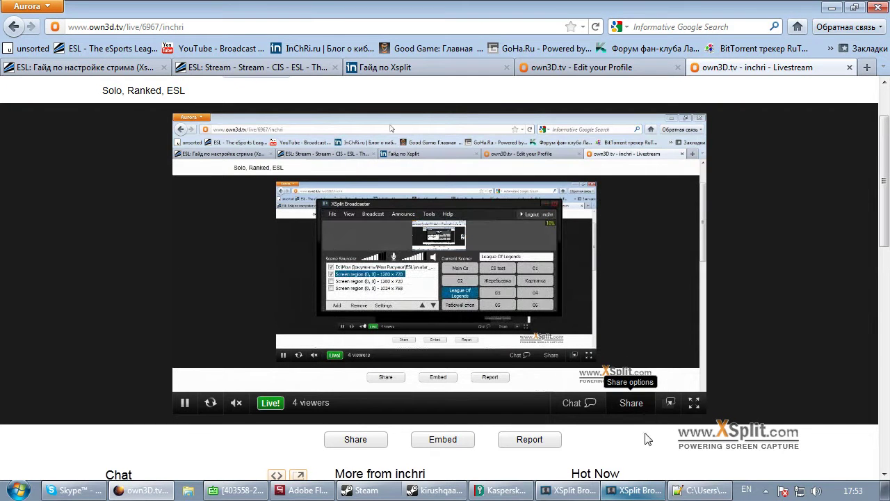
left_click(639, 490)
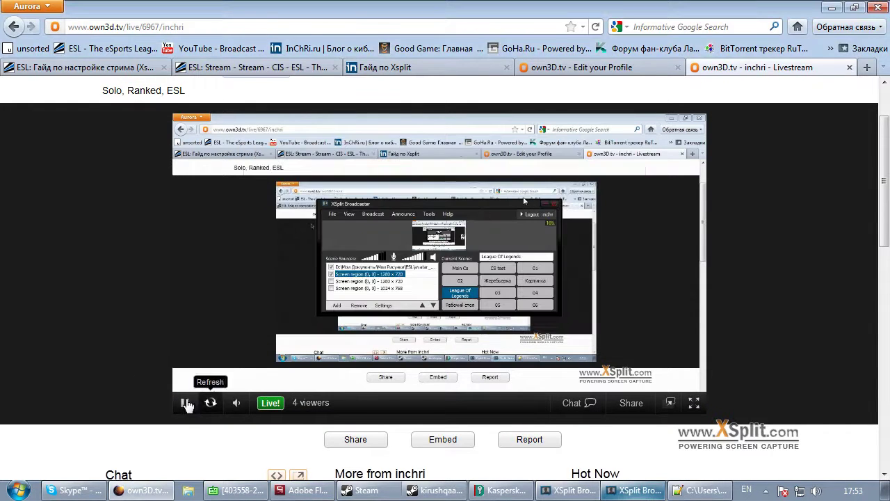
left_click(184, 403)
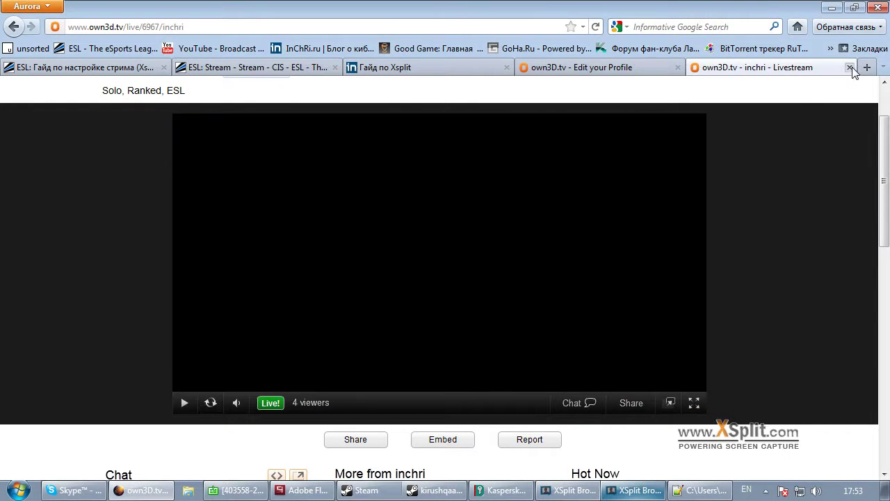
left_click(849, 68)
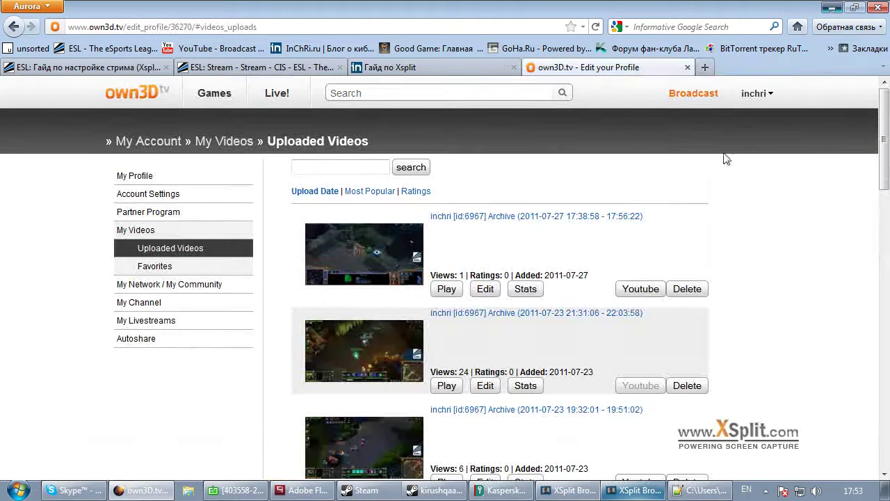
Return to XSplit Broadcaster and open the incoming Steam chat message.
key("alt+Tab")
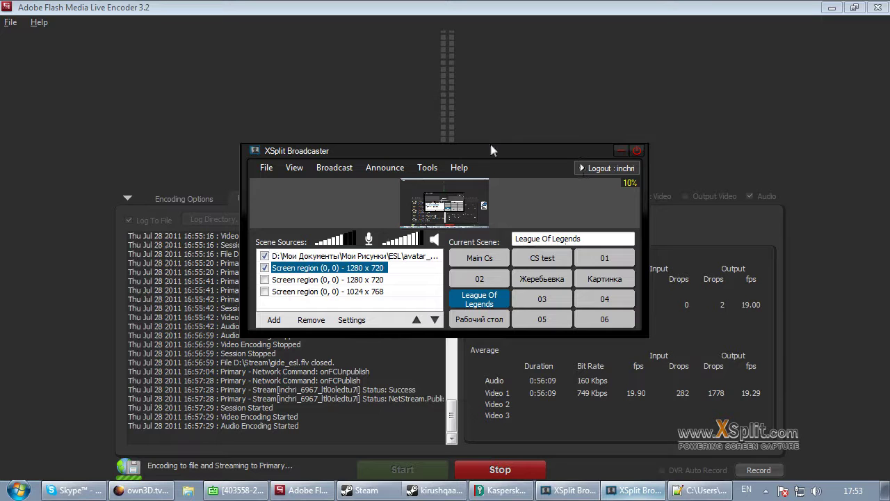
left_click(426, 490)
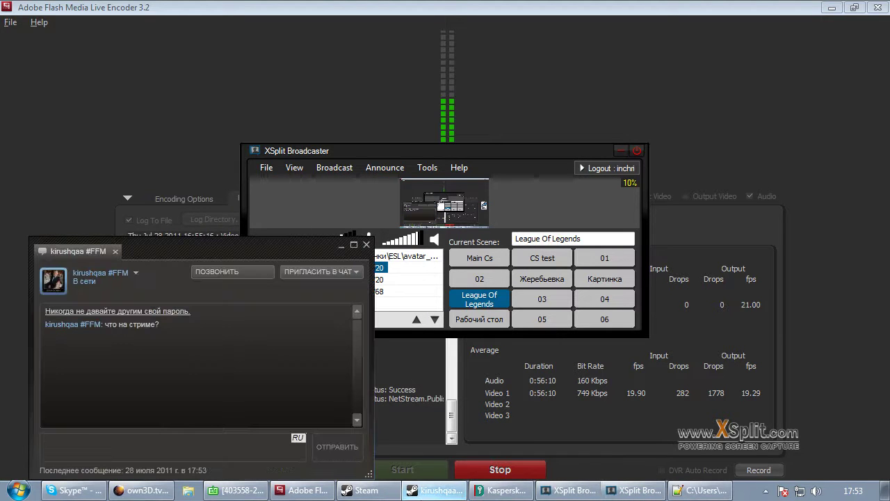
Hide the Steam chat window, then apply the XSplit Broadcaster user settings and acknowledge the change.
left_click(426, 490)
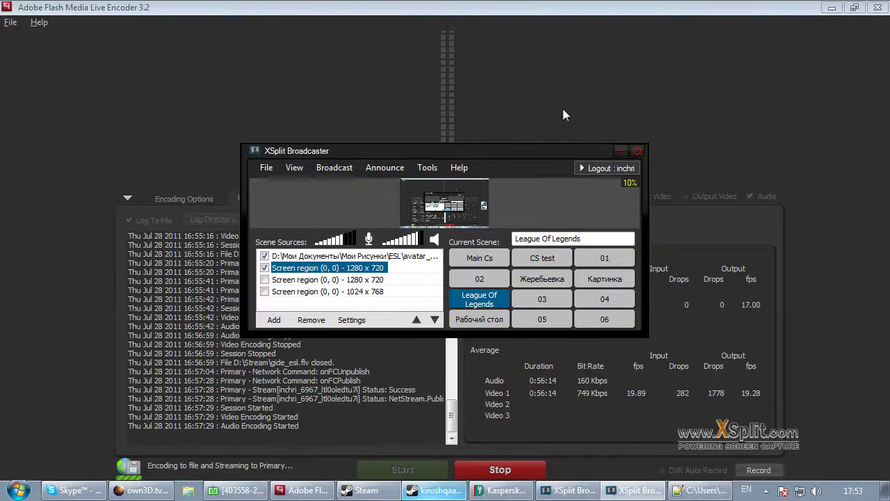
left_click(446, 491)
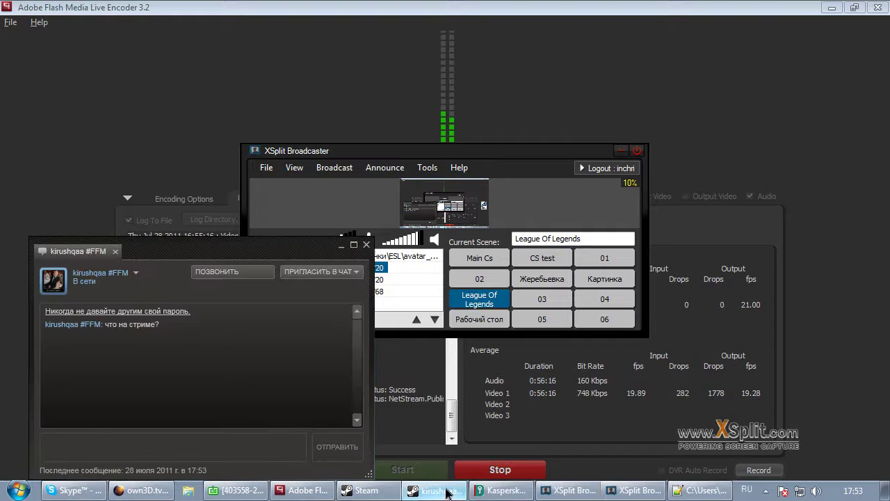
left_click(446, 491)
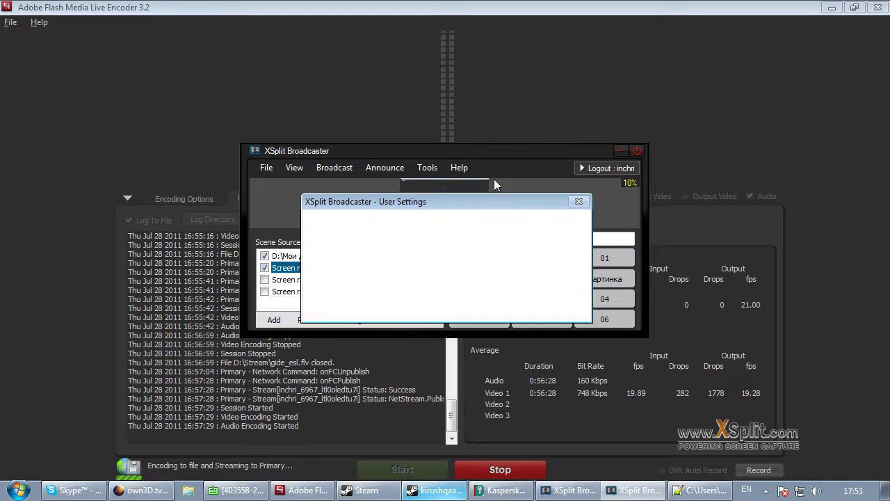
left_click(488, 304)
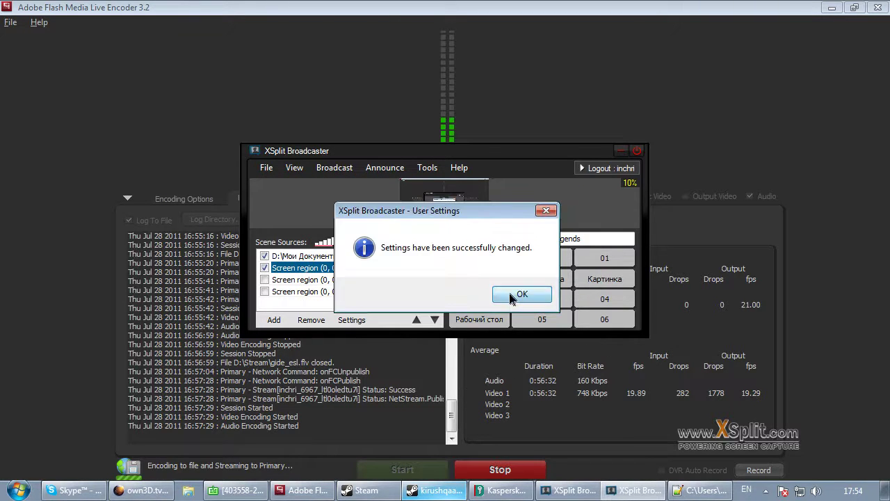
left_click(520, 294)
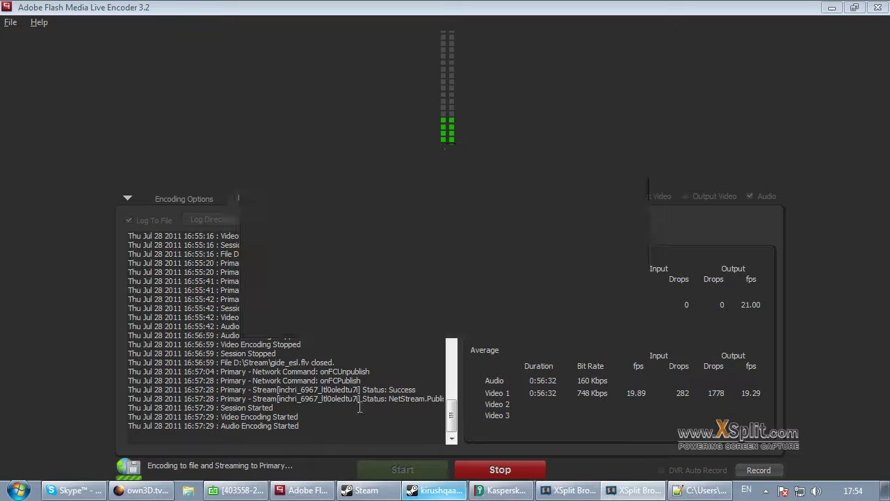
Switch to the browser, load own3D.tv in a new tab, and open the account's channel page.
left_click(134, 492)
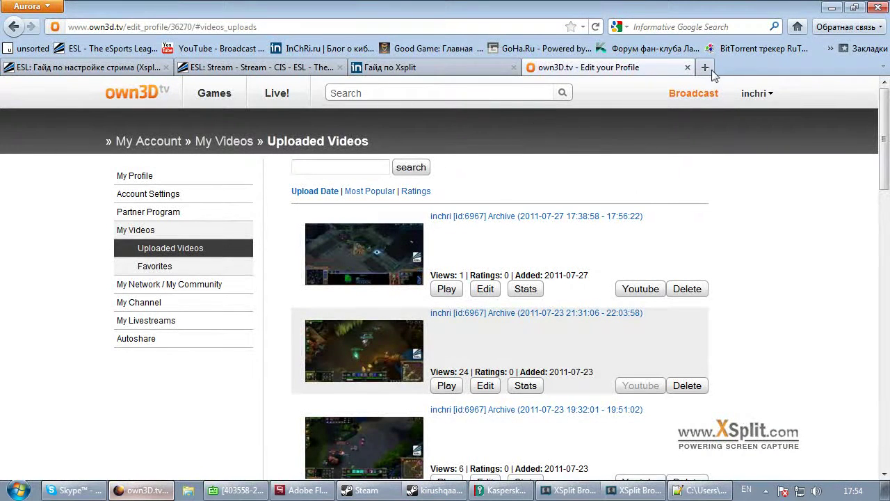
left_click(707, 68)
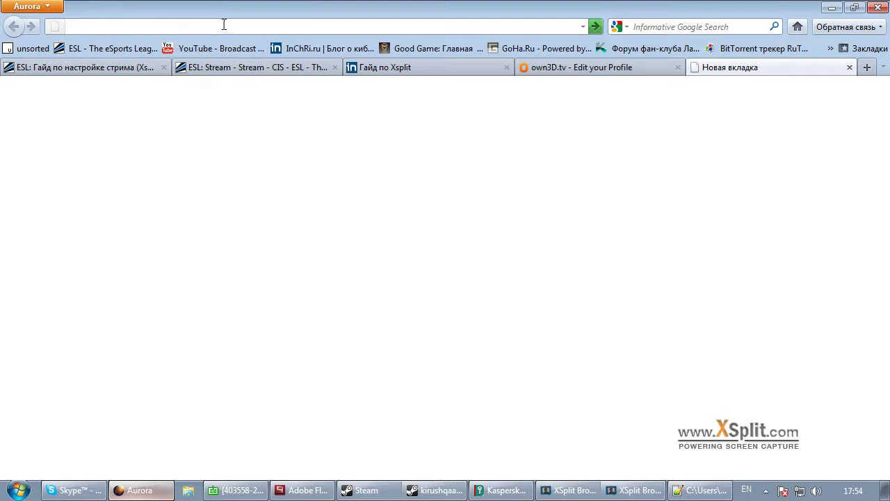
type("on")
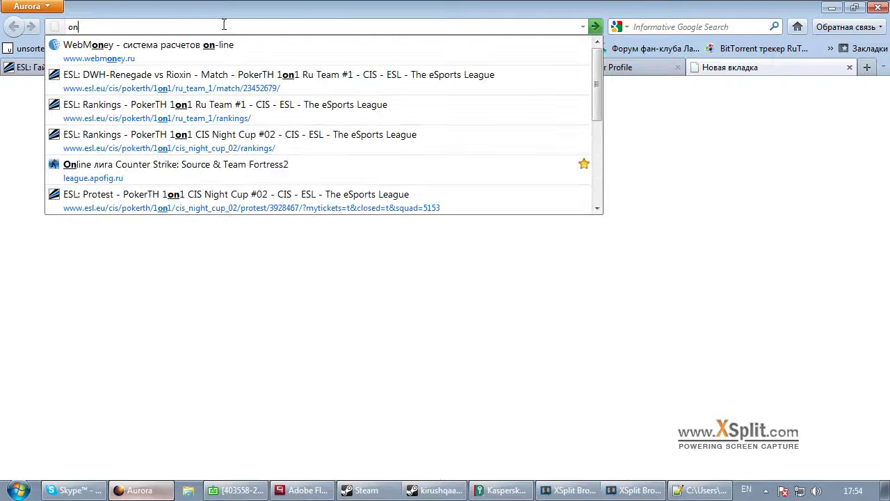
key("BackSpace")
key("Down")
key("Return")
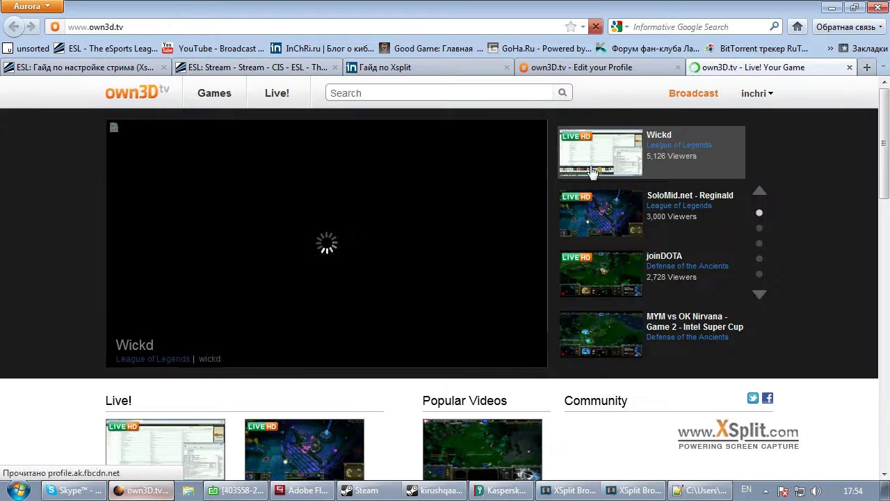
mouse_move(760, 99)
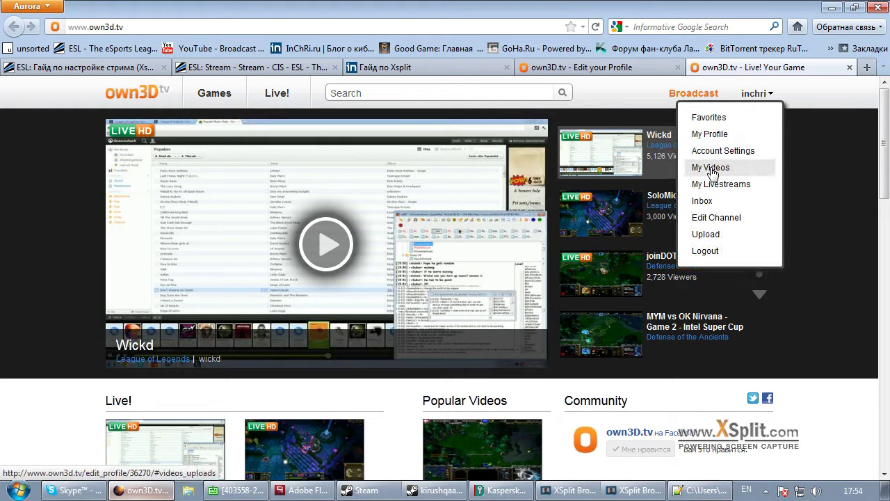
left_click(755, 94)
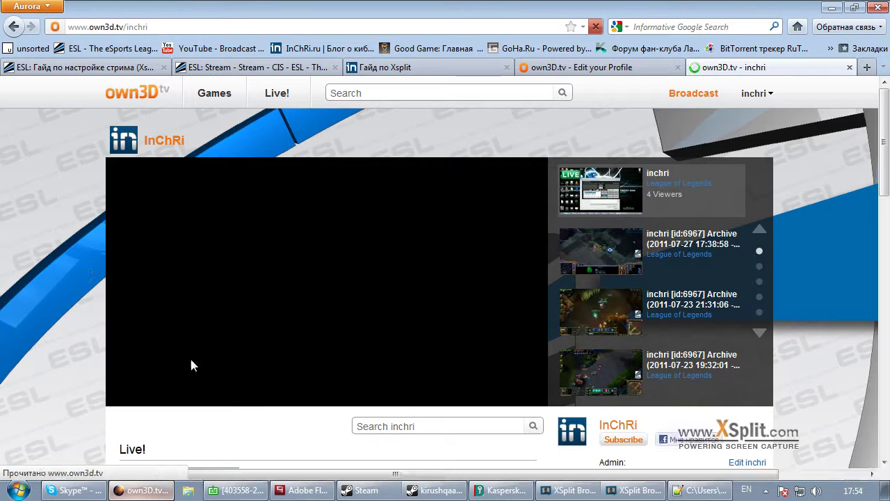
Unmute the live stream in the own3D.tv player to check its sound, then mute it again.
mouse_move(171, 397)
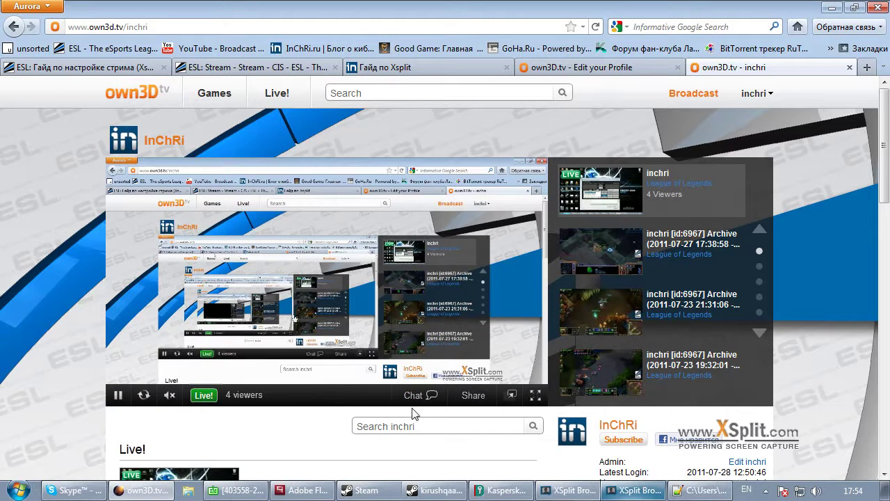
left_click(170, 395)
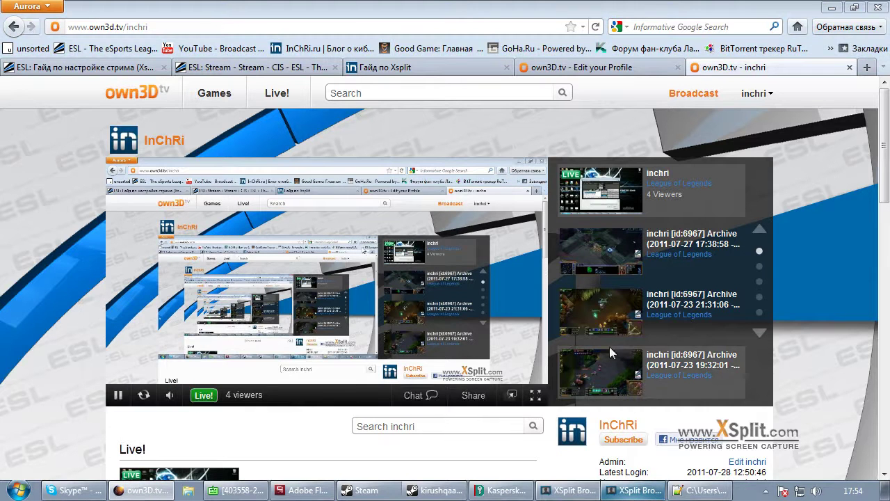
left_click(168, 395)
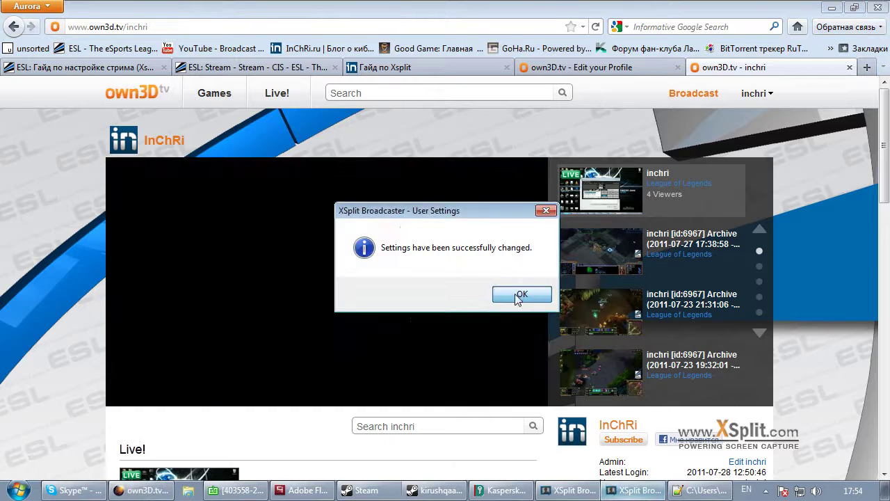
Acknowledge the changed XSplit user settings and close the own3D.tv channel tab.
key("Return")
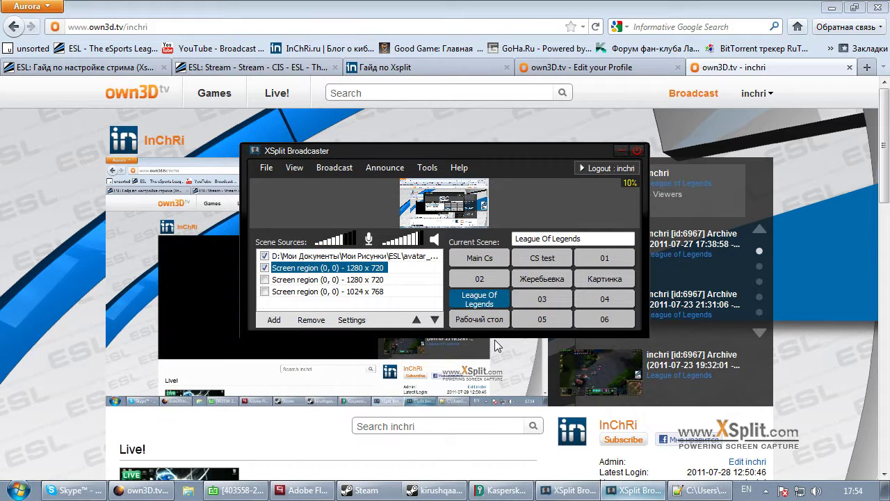
left_click(497, 141)
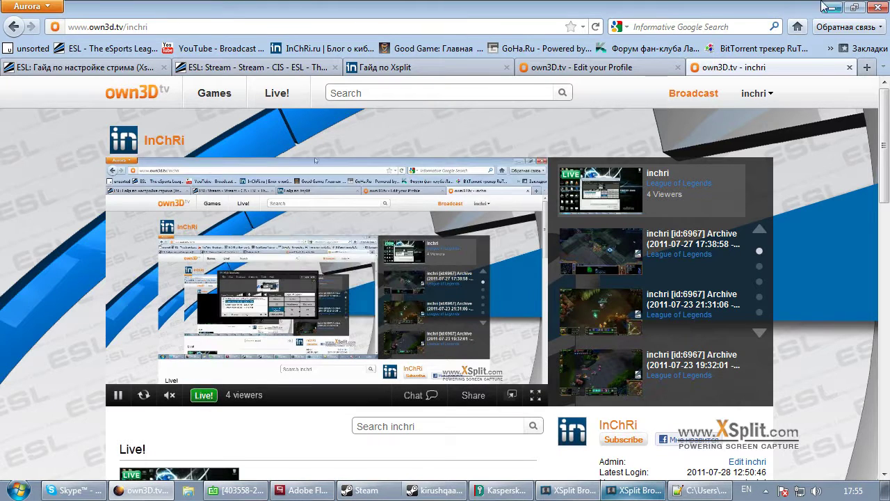
left_click(850, 68)
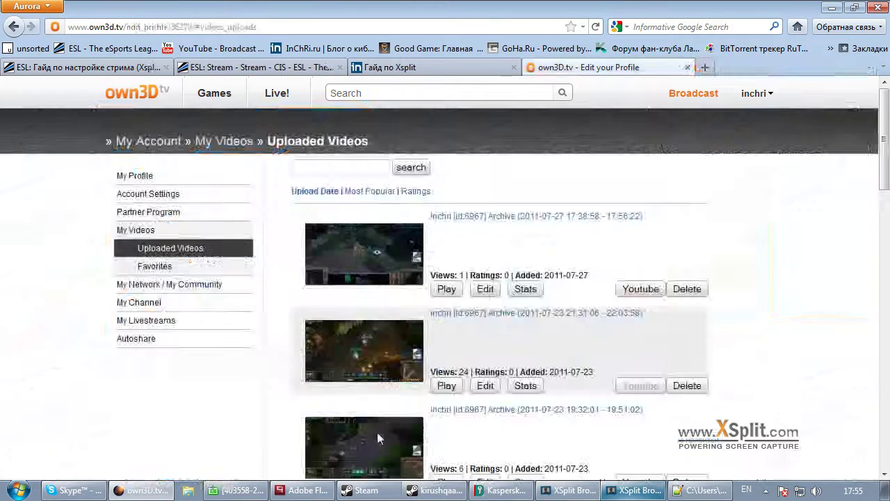
Open the VH Screen Capture Driver for the FlashMediaLiveEncoder.exe instance and enable Capture layered windows.
left_click(303, 490)
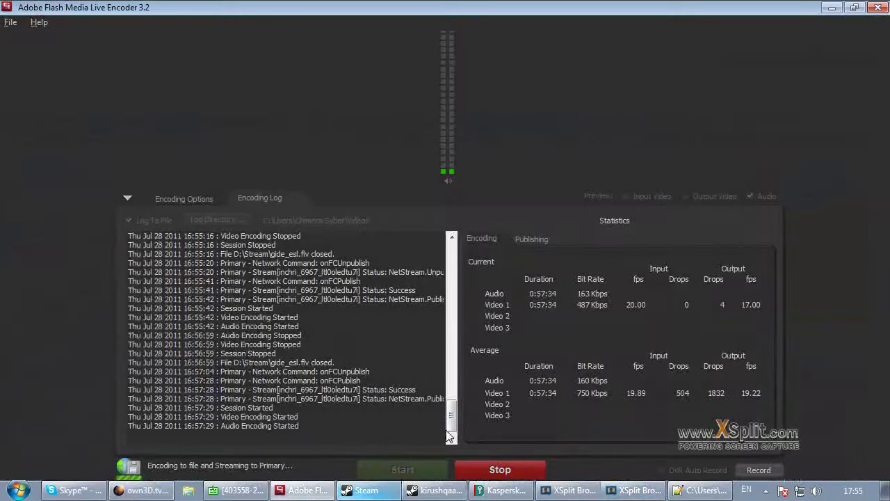
left_click(18, 490)
left_click(109, 143)
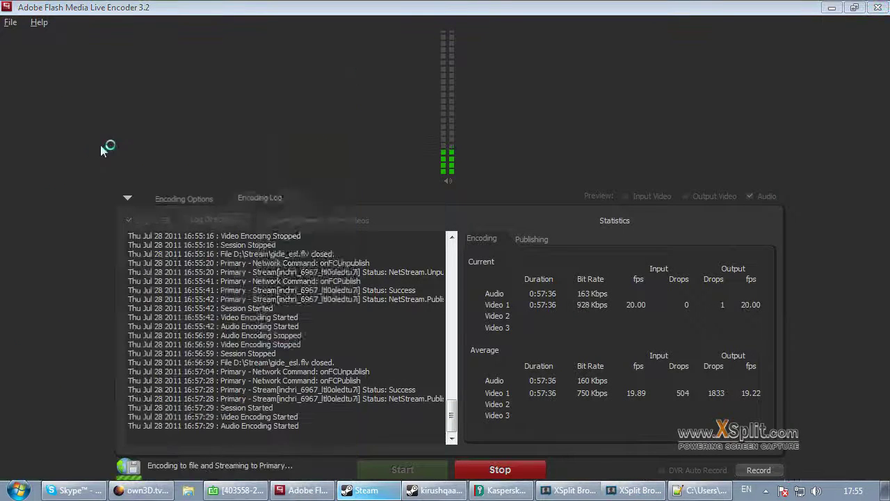
left_click(528, 195)
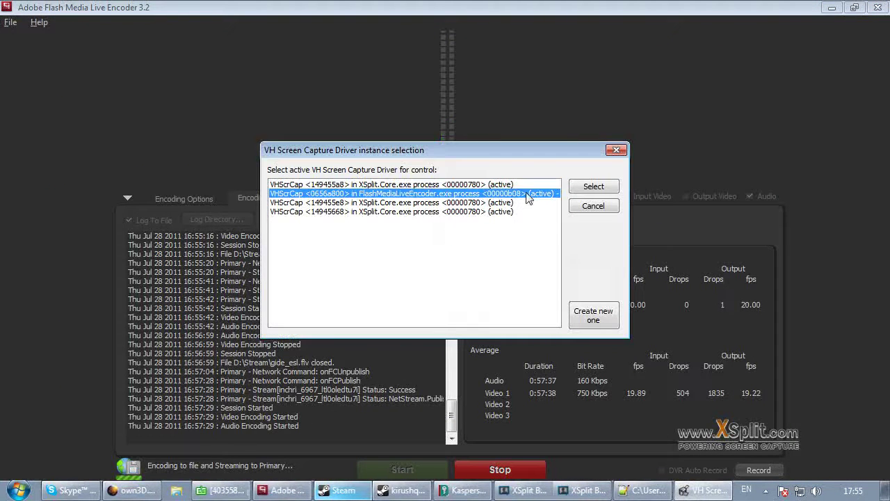
left_click(577, 187)
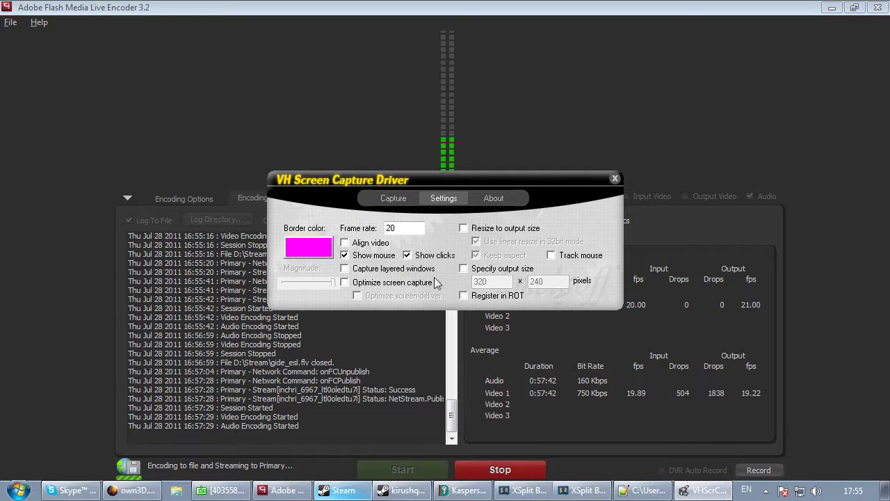
left_click(391, 271)
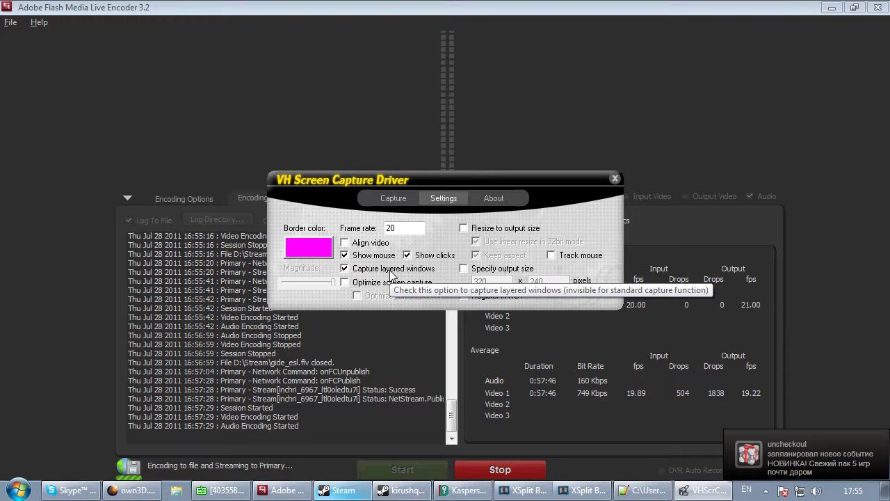
left_click(615, 179)
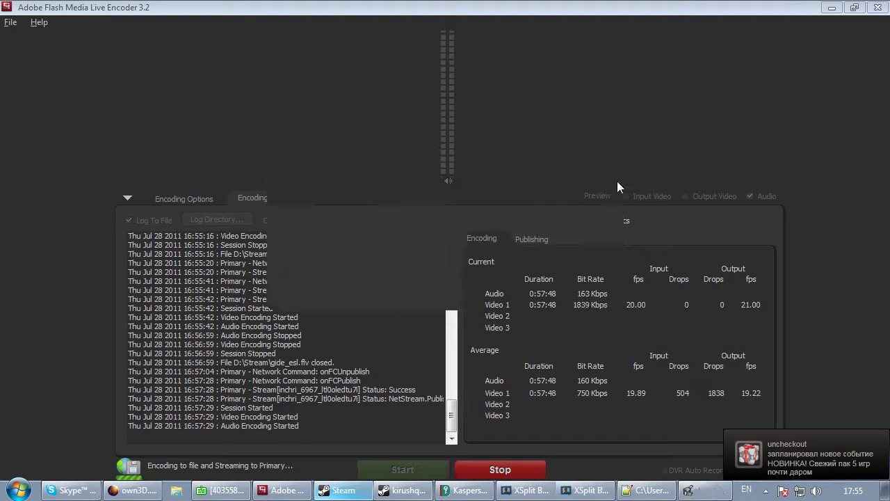
Return to the browser and open the account's own3D.tv channel page from the Uploaded Videos page.
left_click(323, 490)
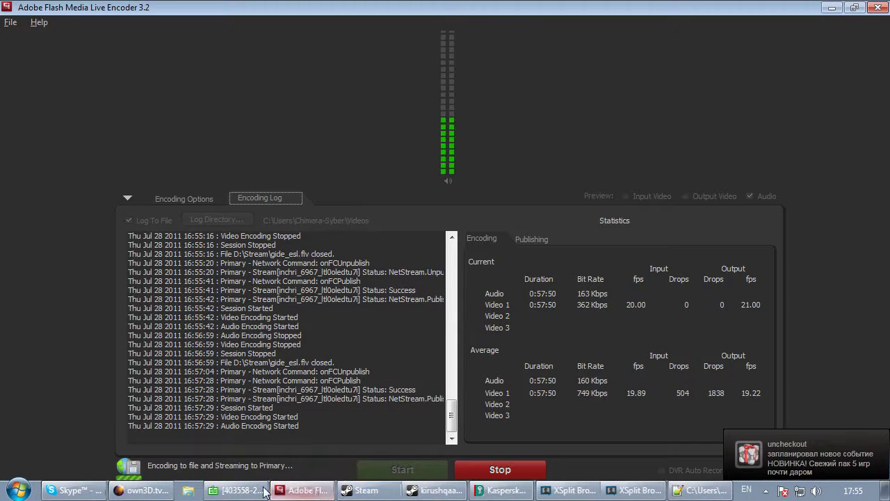
left_click(142, 490)
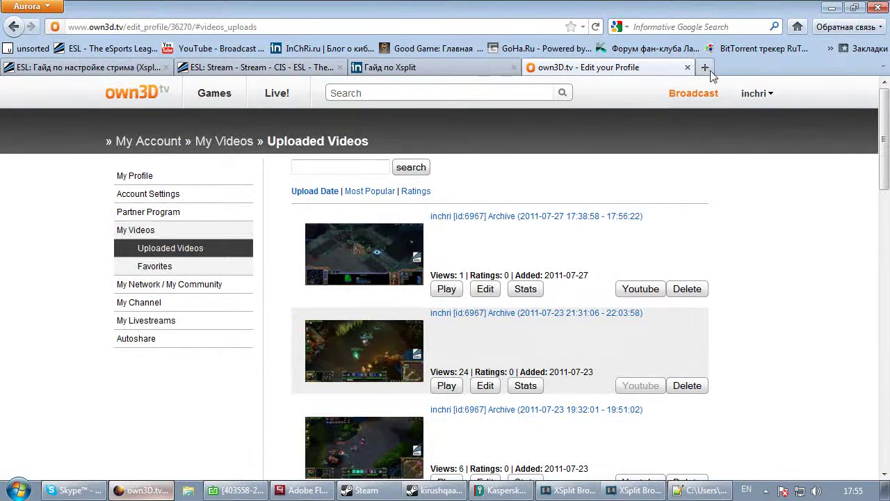
left_click(751, 96)
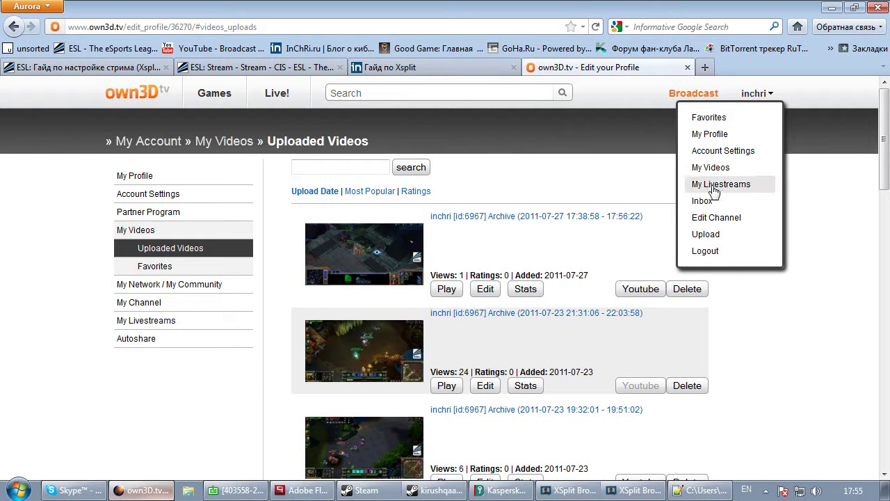
left_click(749, 95)
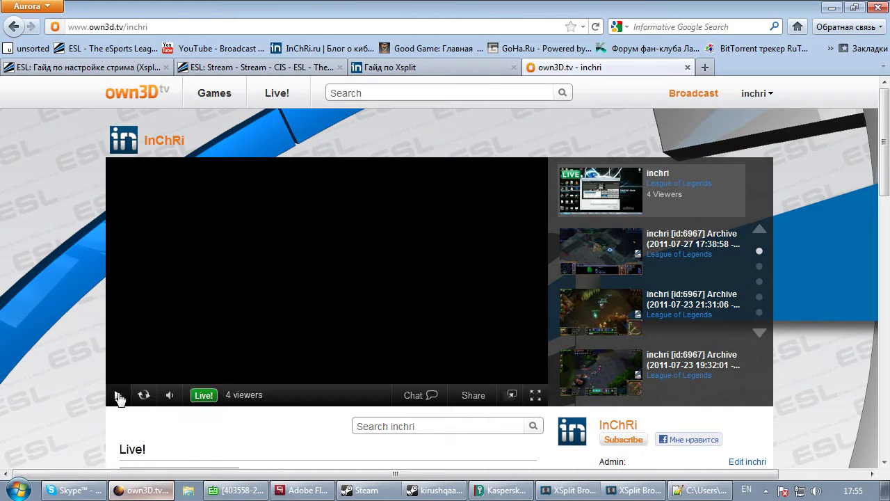
Bring XSplit's channel settings up over the live stream, return to the player, unmute it, and pause playback.
mouse_move(178, 399)
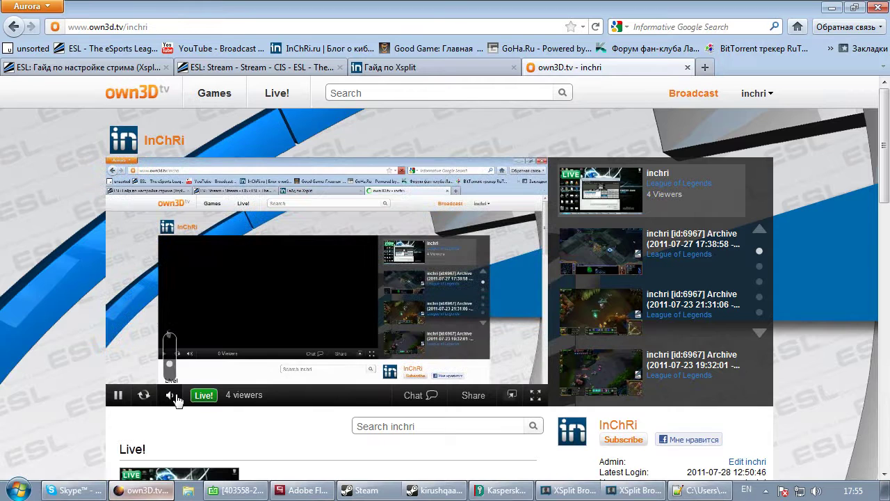
left_click(610, 491)
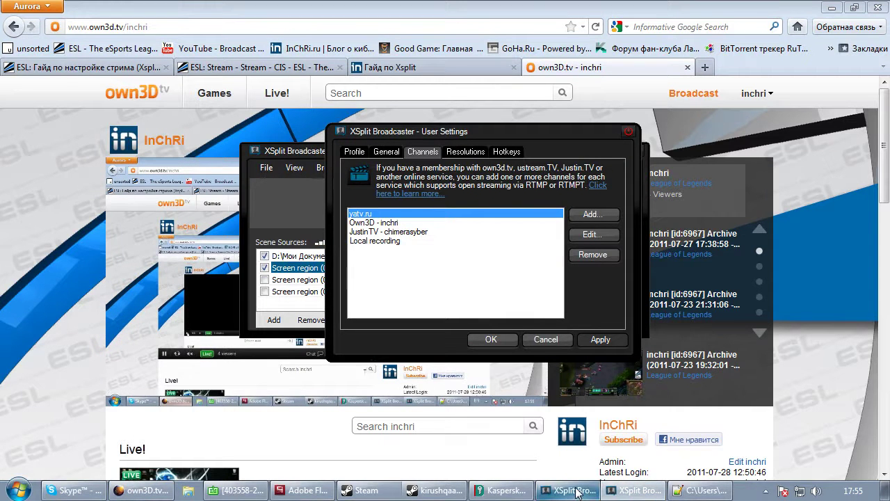
key("Escape")
left_click(379, 6)
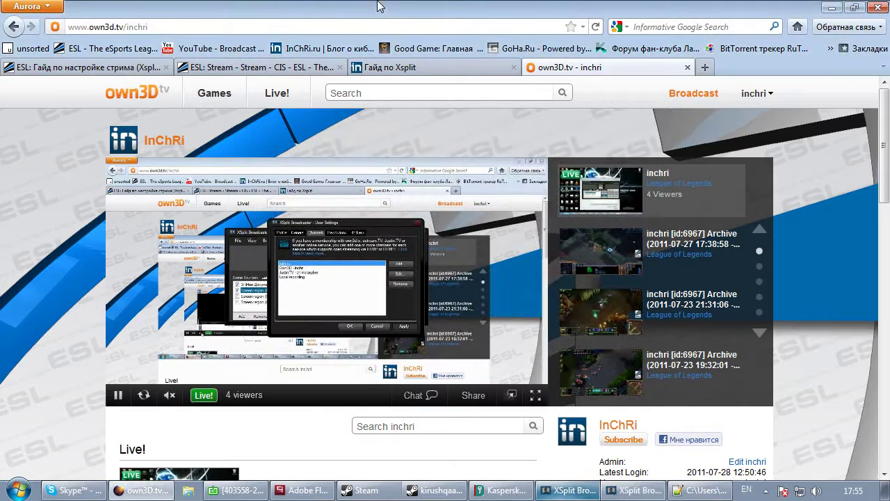
left_click(169, 394)
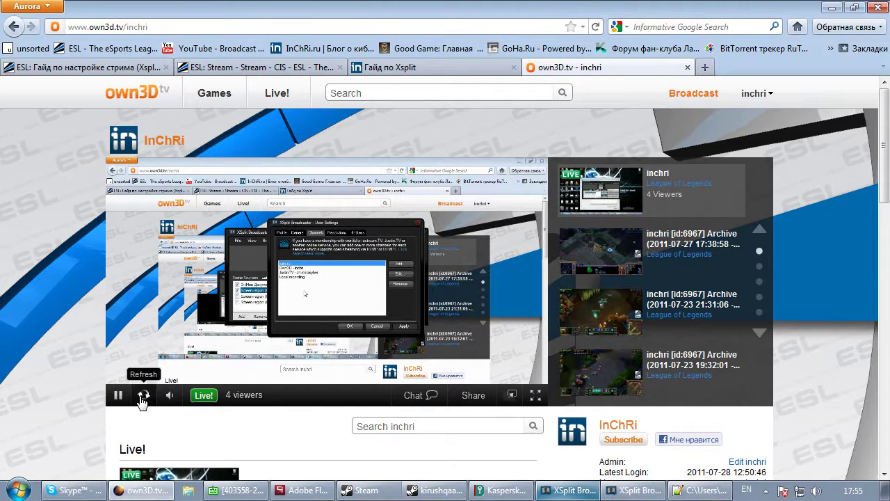
left_click(118, 395)
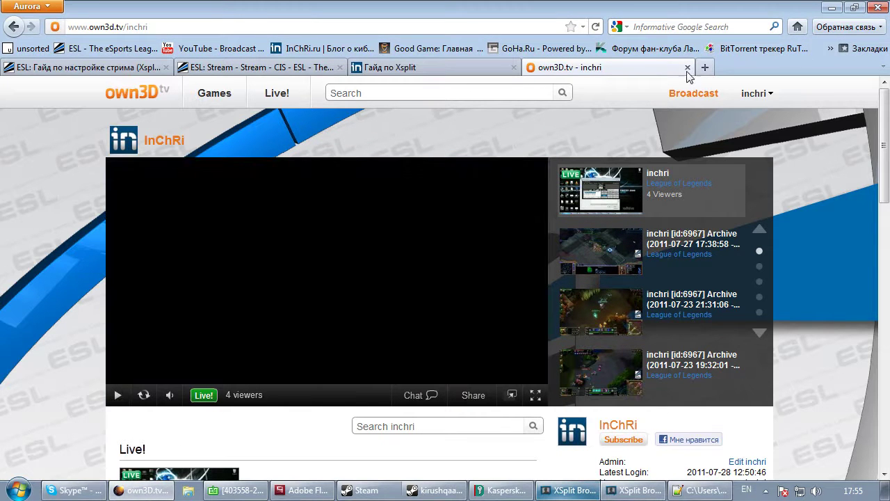
Minimize the browser and show the General user settings in XSplit Broadcaster.
left_click(755, 96)
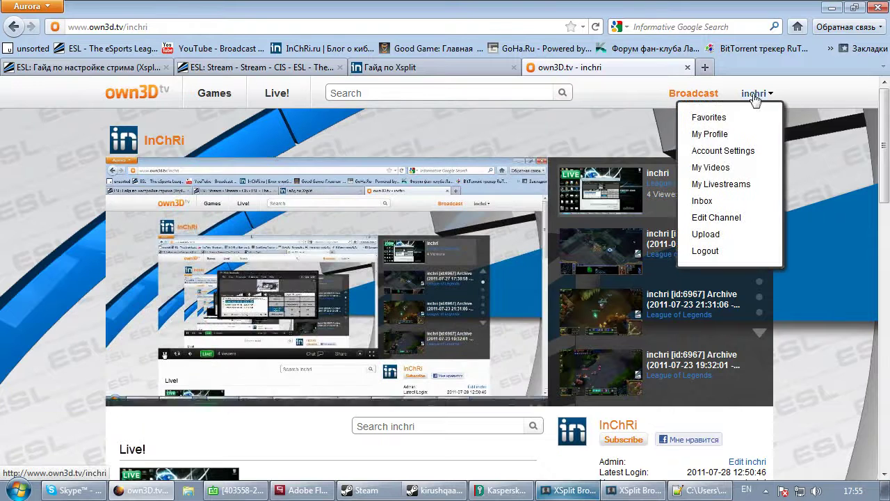
left_click(710, 158)
left_click(832, 8)
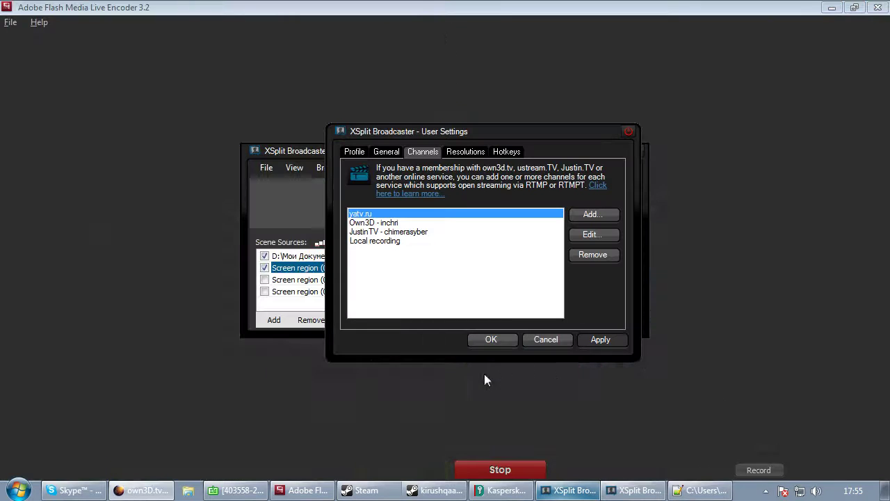
left_click(382, 154)
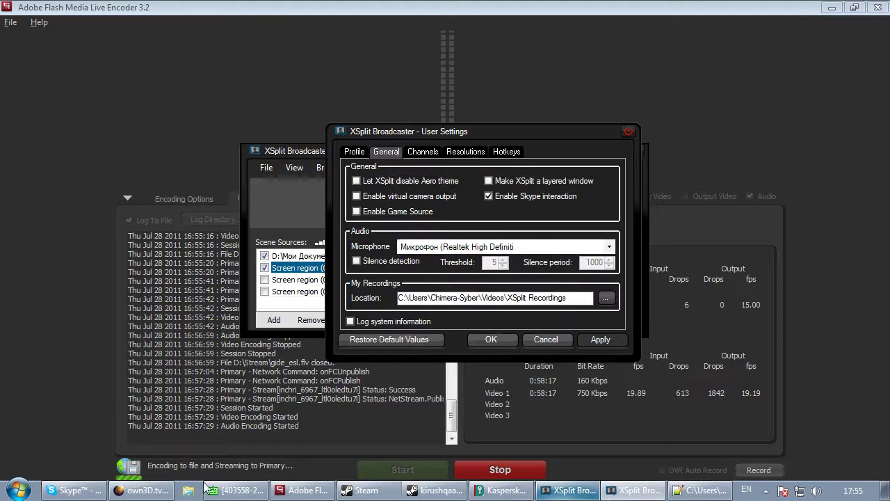
Move the User Settings window clear of its current spot, read the Steam chat messages, and minimize the chat.
key("Escape")
left_click(148, 495)
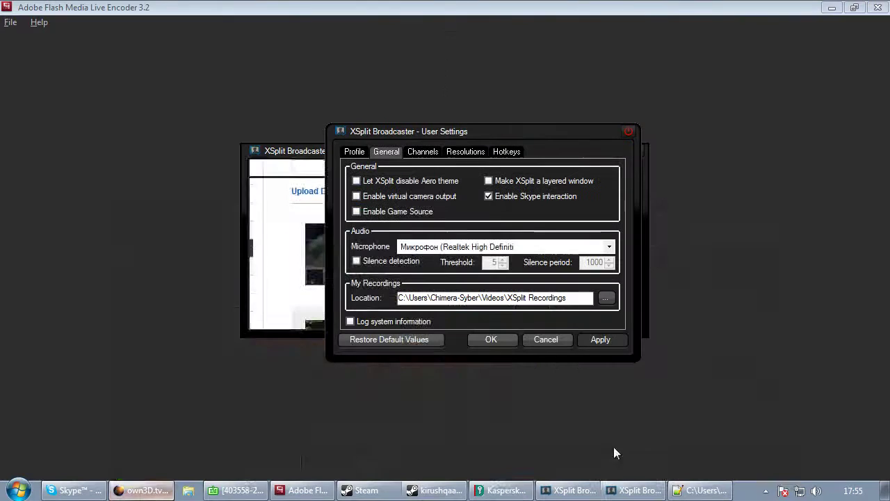
left_click_drag(465, 134, 433, 132)
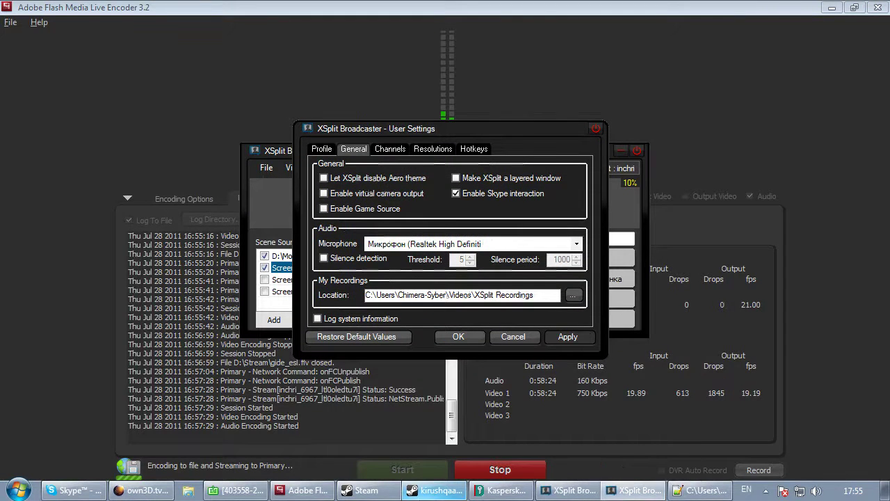
left_click(433, 490)
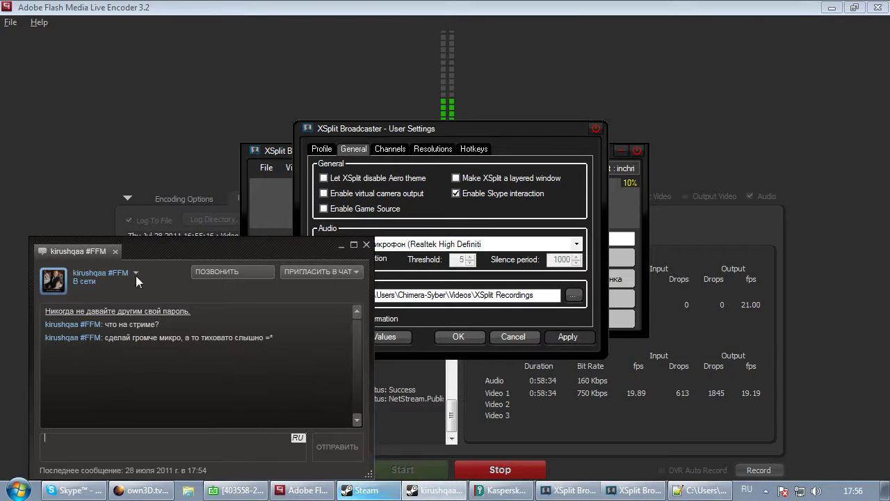
left_click(341, 245)
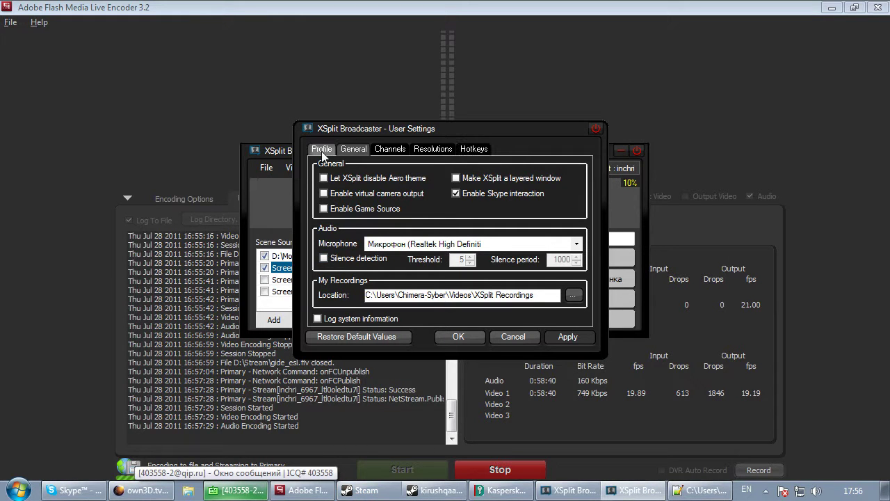
Look at the Profile settings, return to the General settings, and reposition the User Settings window.
left_click(321, 151)
left_click(341, 153)
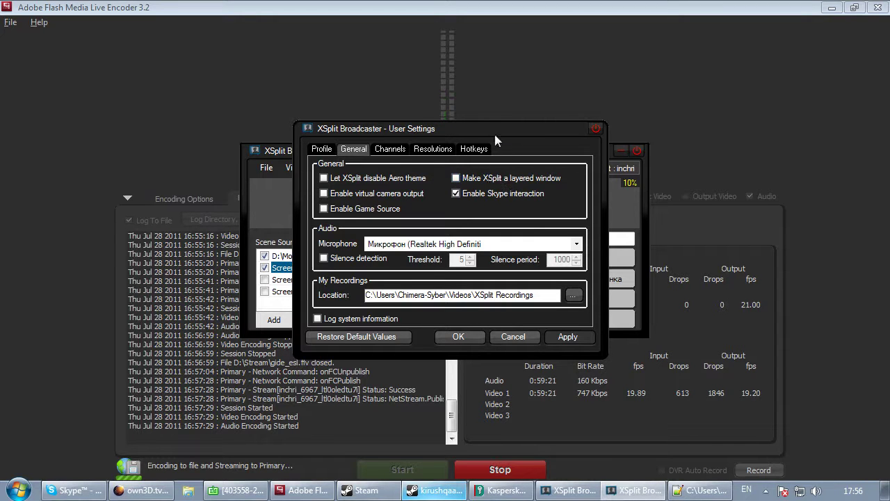
left_click_drag(369, 133, 391, 137)
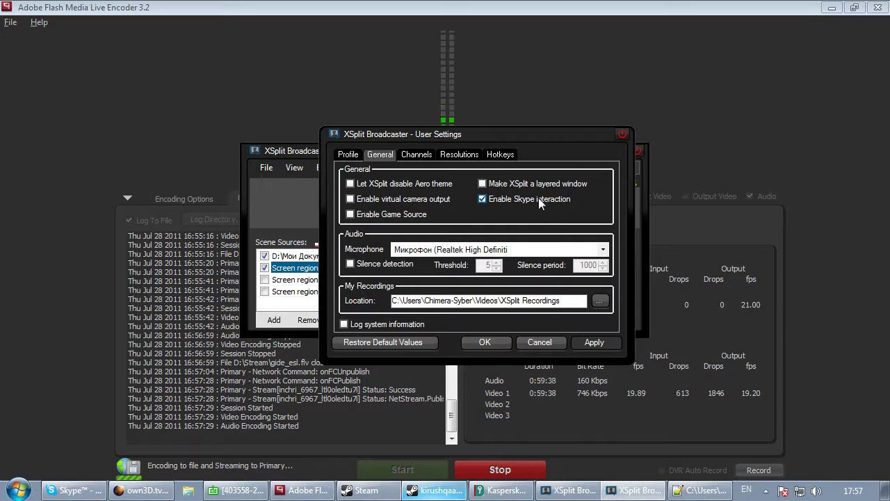
Choose Микрофон (Realtek High Definiti) as the microphone, and recheck and minimize the Steam chat.
mouse_move(379, 218)
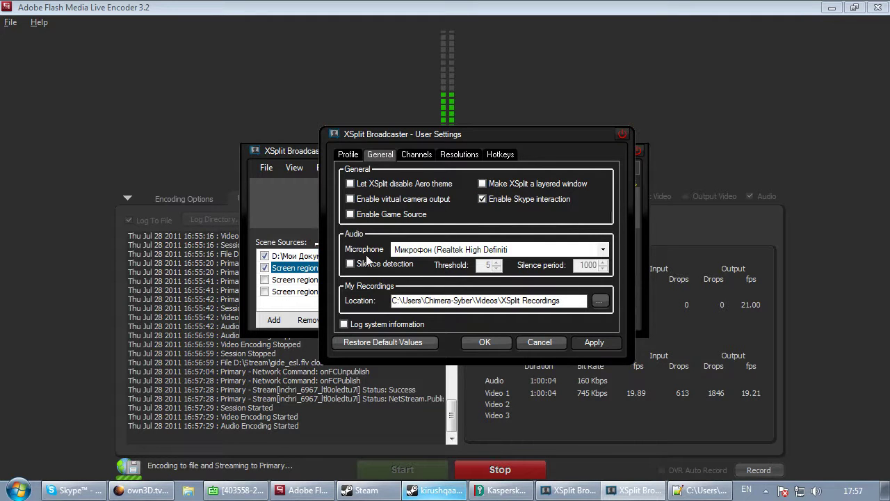
left_click(603, 252)
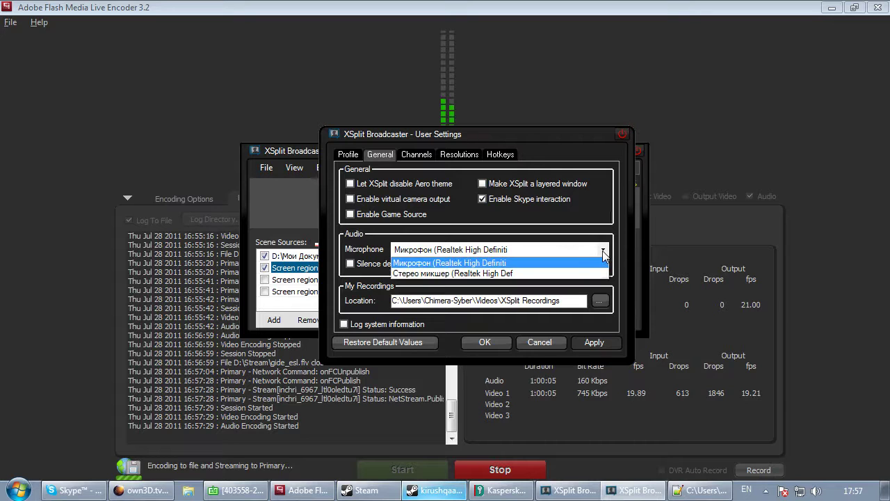
left_click(418, 268)
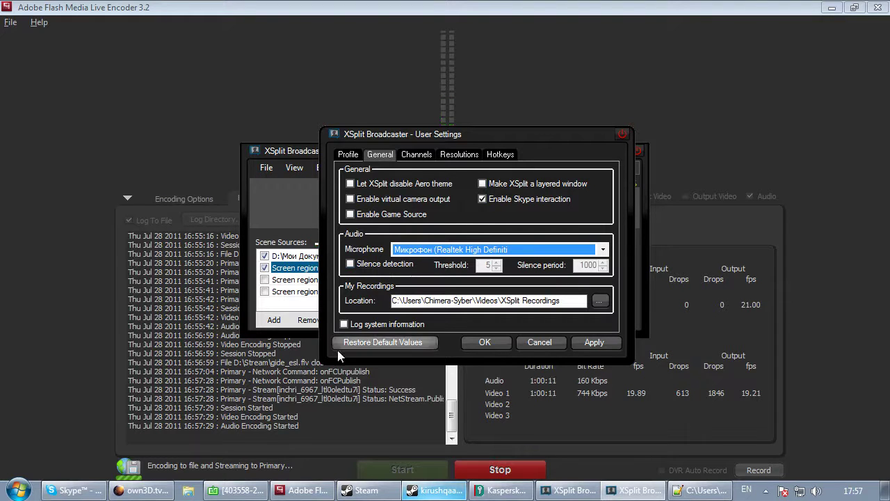
left_click(434, 490)
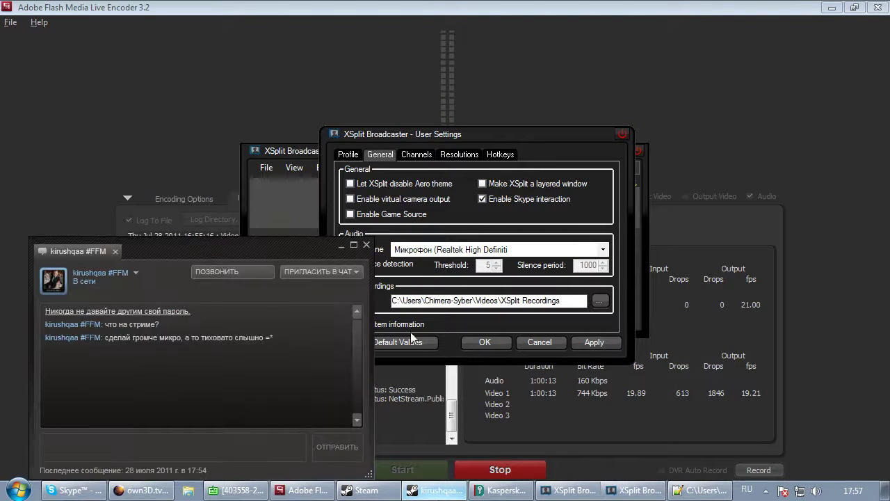
left_click(340, 245)
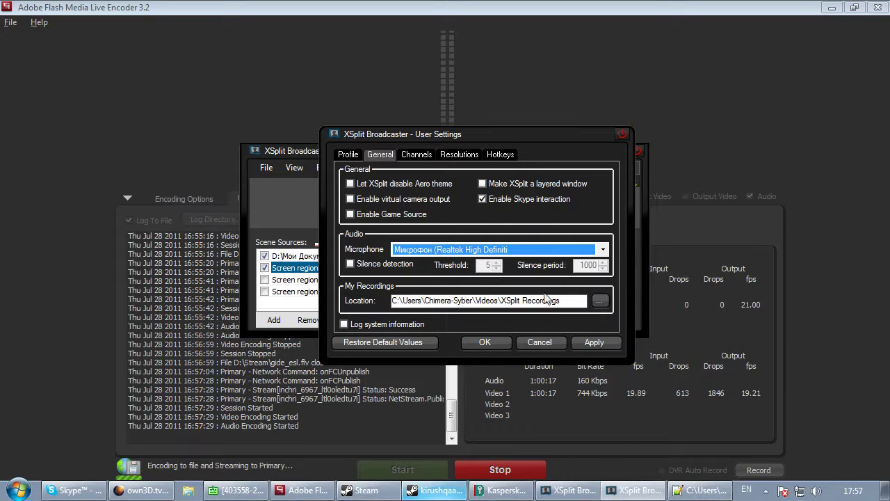
Try clearing the My Recordings location path, restore it, and highlight its Videos\XSplit Recordings part.
left_click_drag(569, 300, 395, 301)
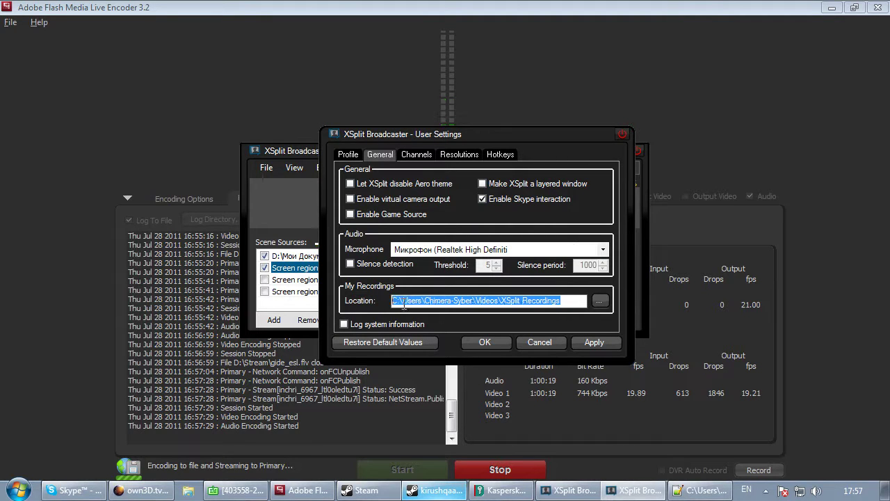
key("Delete")
key("ctrl+z")
left_click(477, 300)
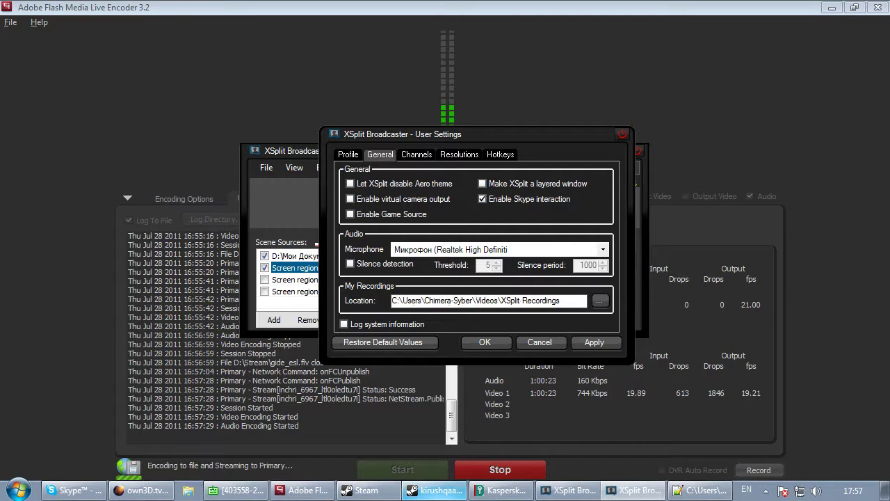
left_click_drag(476, 300, 580, 322)
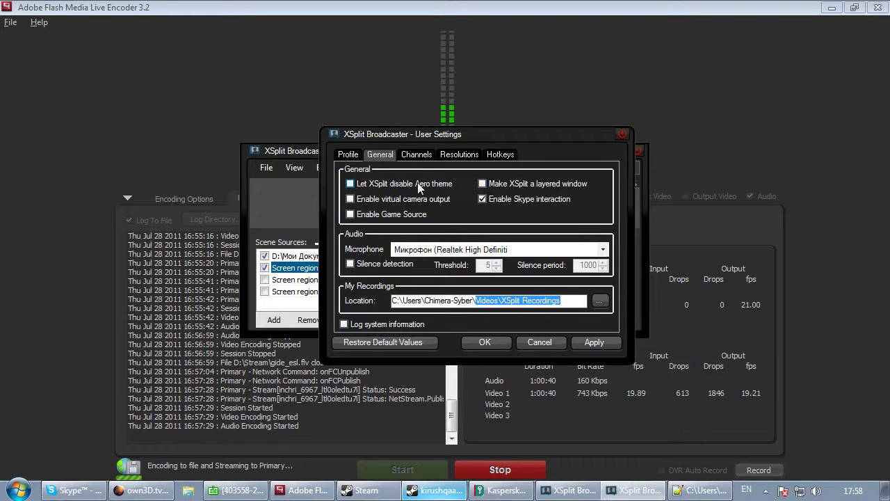
Show the configured channels and examine the list of streaming services available for a new channel.
left_click(411, 155)
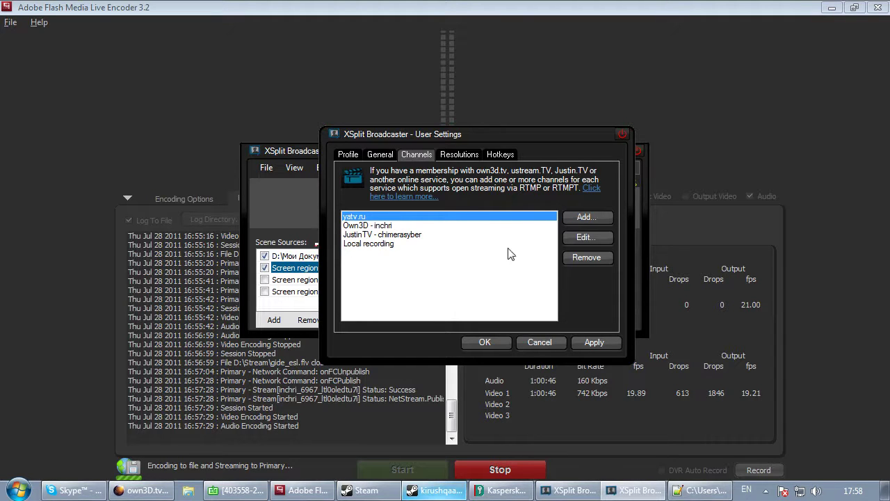
left_click(585, 216)
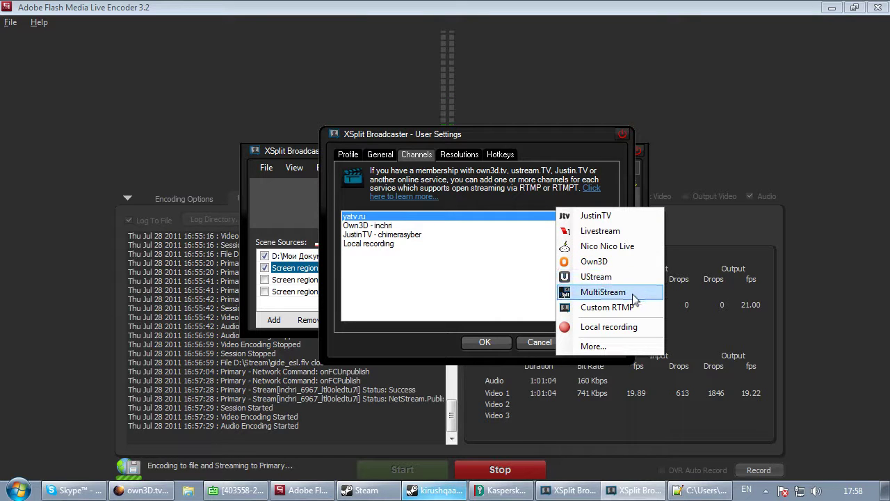
key("Escape")
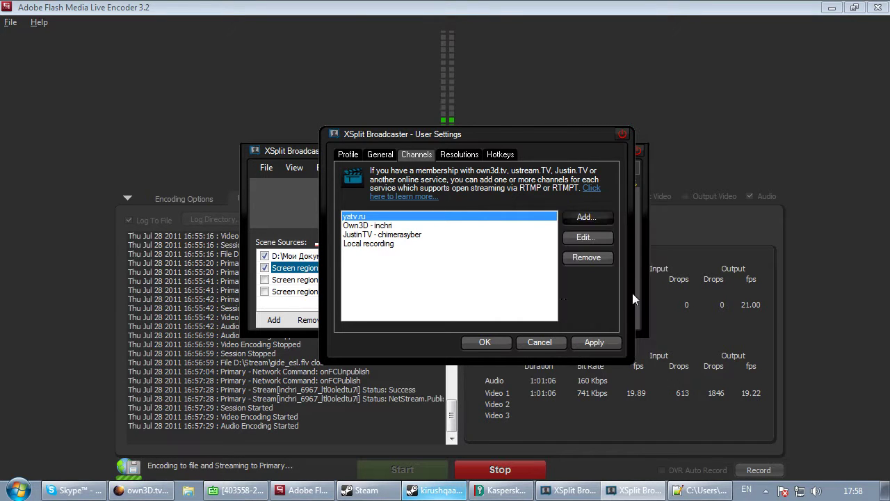
Try setting up a MultiStream channel with Rebroadcast enabled for the Own3D and JustinTV channels, dismissing the Steam event notification, and cancel the setup.
key("Escape")
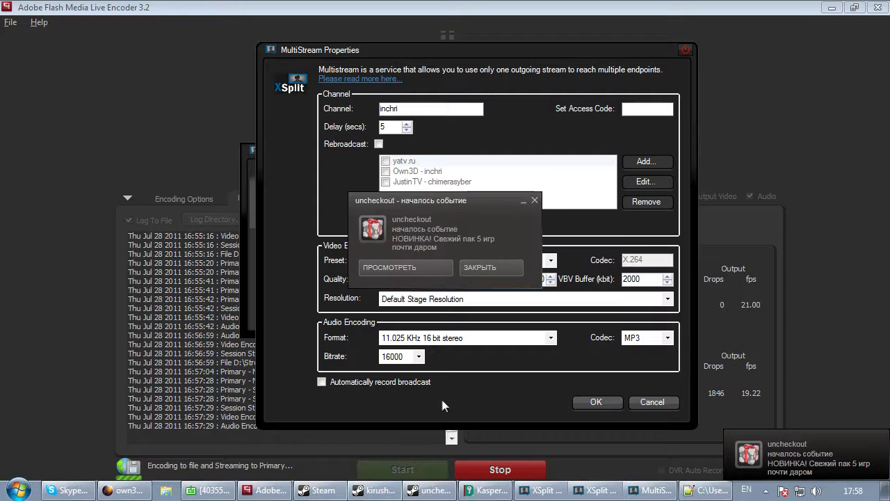
left_click(480, 265)
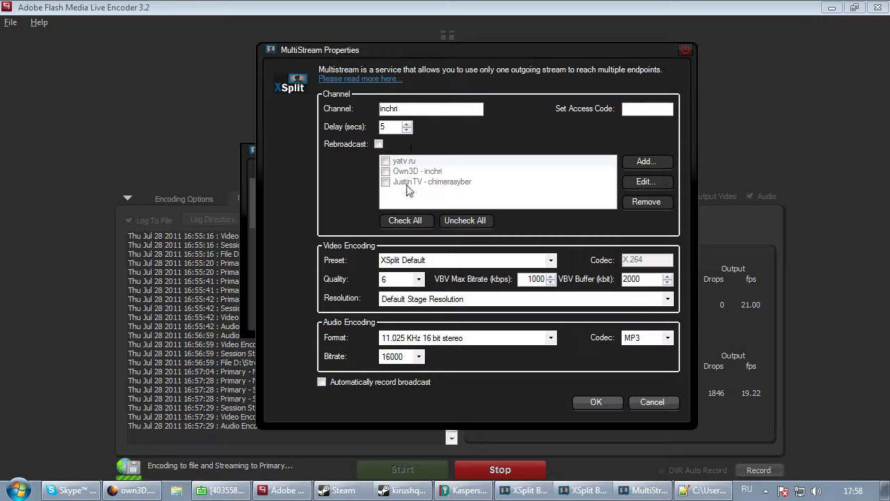
left_click(378, 144)
left_click(385, 171)
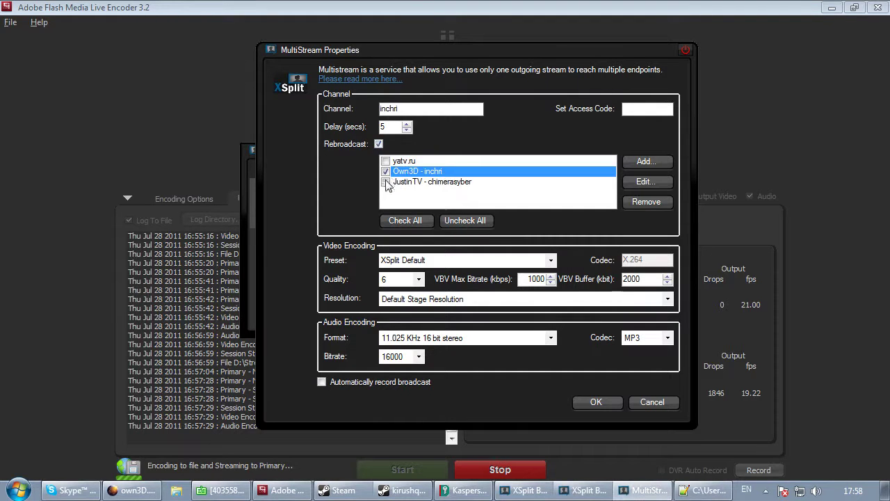
left_click(386, 181)
left_click(386, 182)
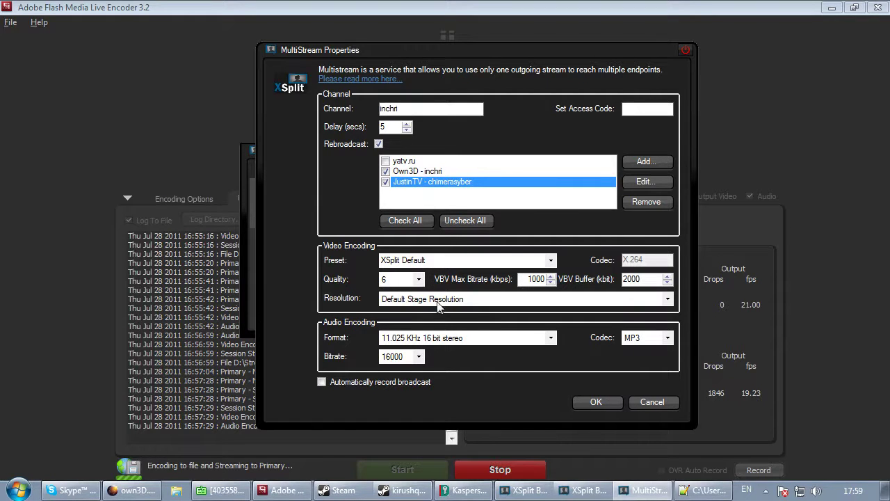
left_click(654, 402)
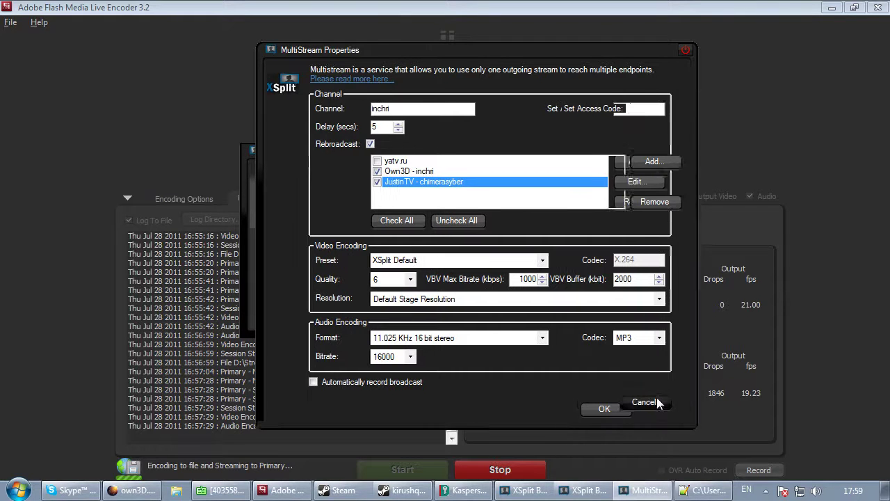
Select the existing Own3D channel, review MultiStream among the services, and reopen the service list for adding a channel.
left_click(377, 227)
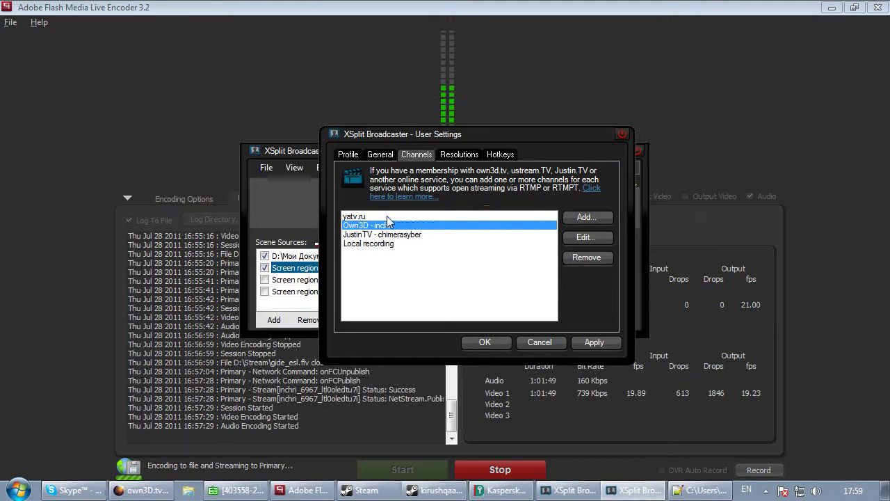
left_click(584, 218)
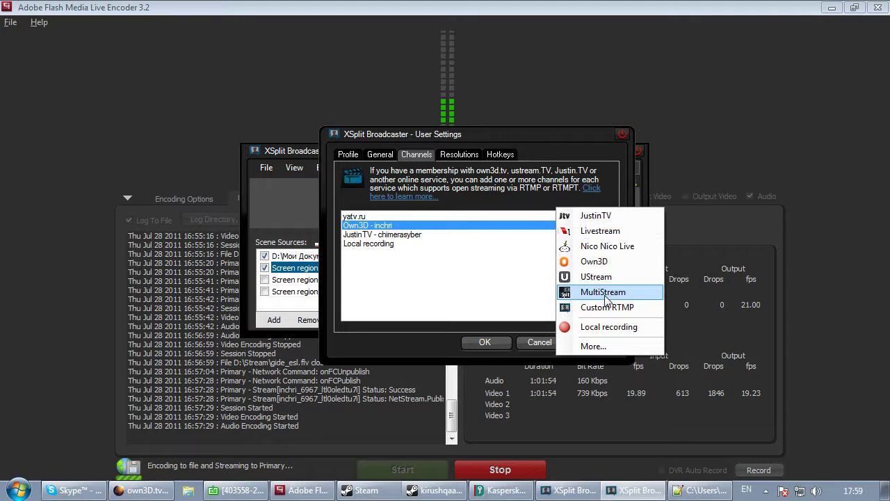
left_click(393, 234)
left_click(389, 227)
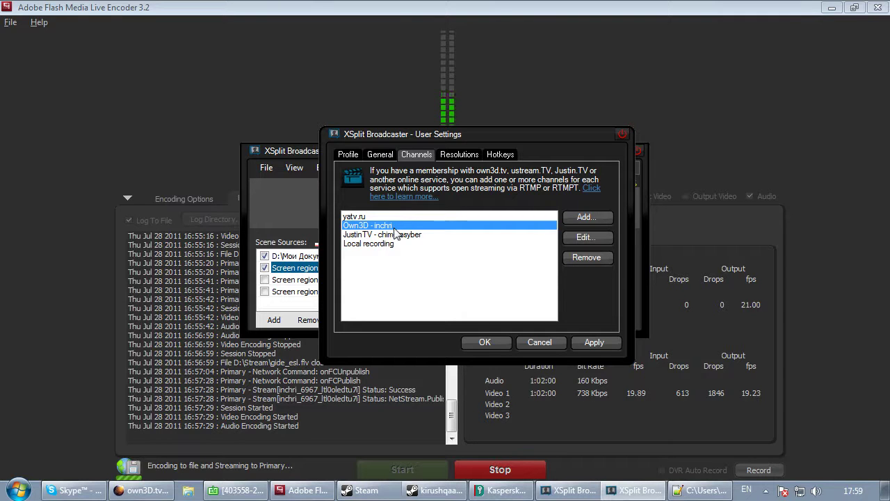
left_click(599, 217)
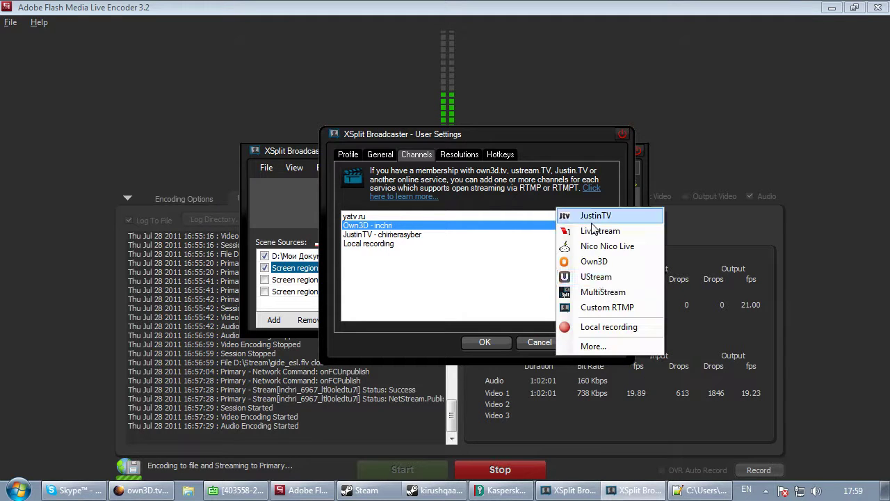
Start a Custom RTMP channel and view the FMS URL and FMS Stream in the own3D.tv livestream's edit form.
left_click(605, 308)
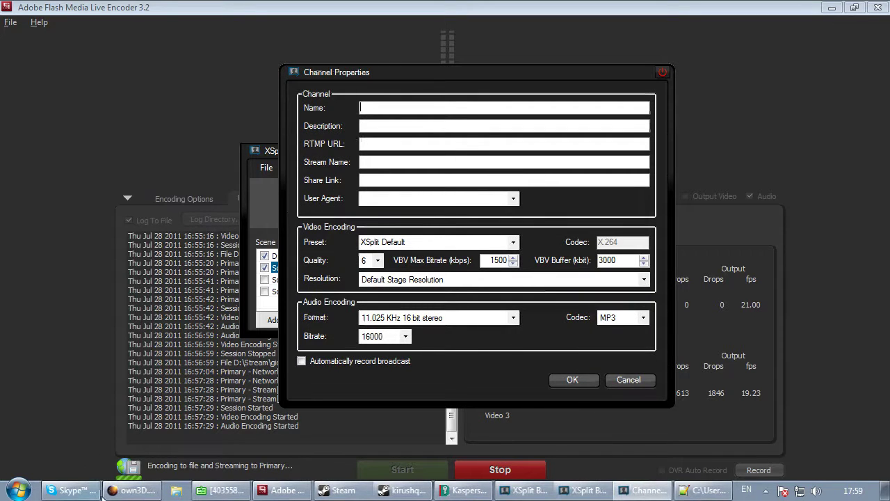
left_click(132, 491)
mouse_move(755, 96)
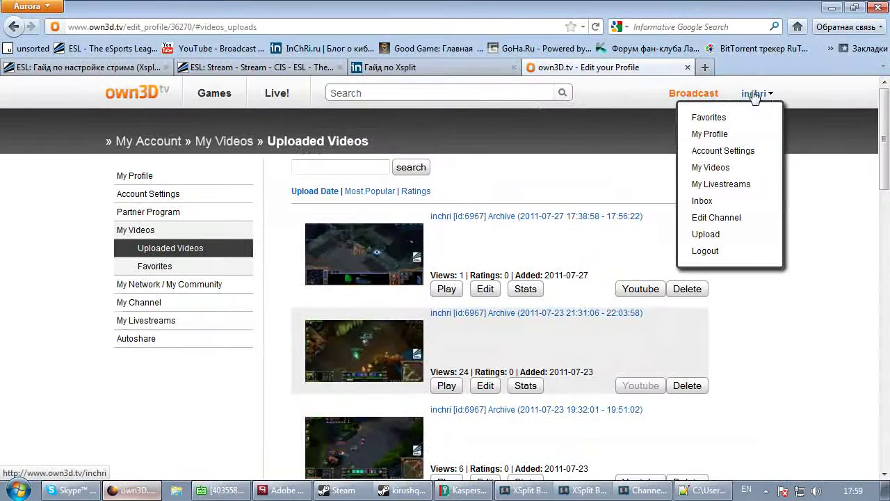
left_click(752, 183)
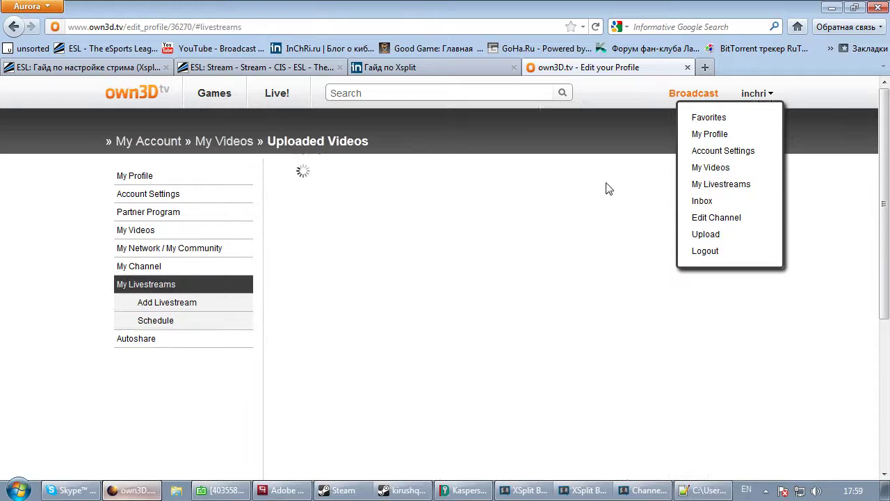
left_click(651, 189)
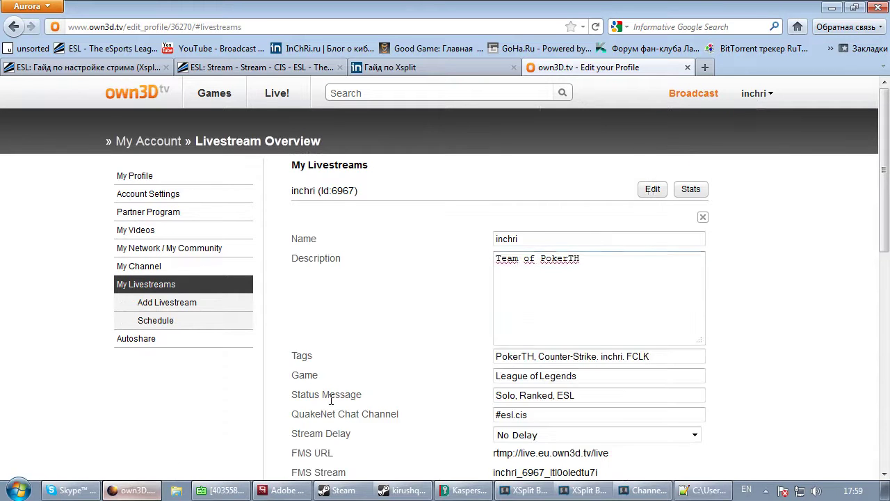
scroll(331, 400, "down", 5)
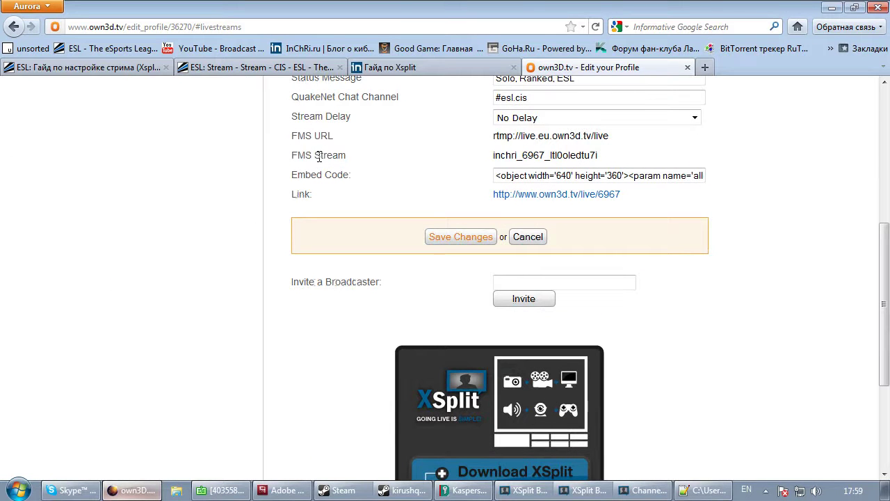
Compare the custom channel's RTMP URL and Stream Name fields with the FMS details on the own3D.tv page.
left_click(646, 491)
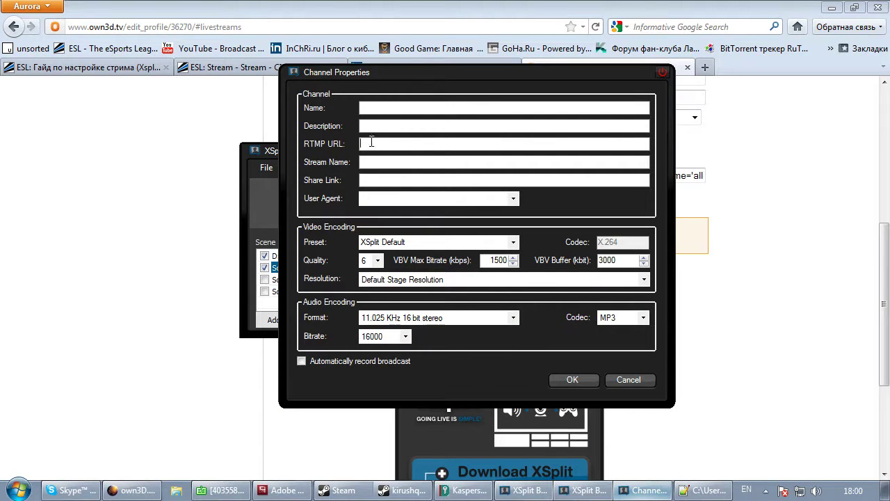
left_click(369, 144)
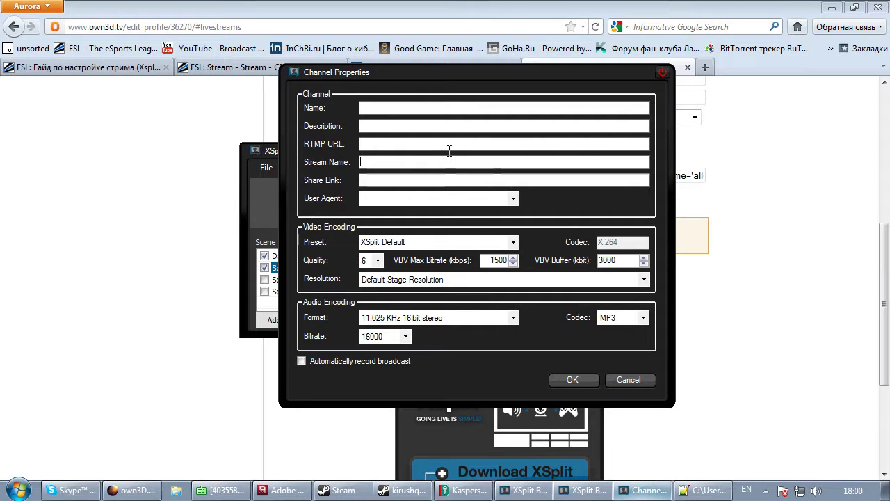
key("Tab")
key("alt+Tab")
scroll(661, 362, "up", 4)
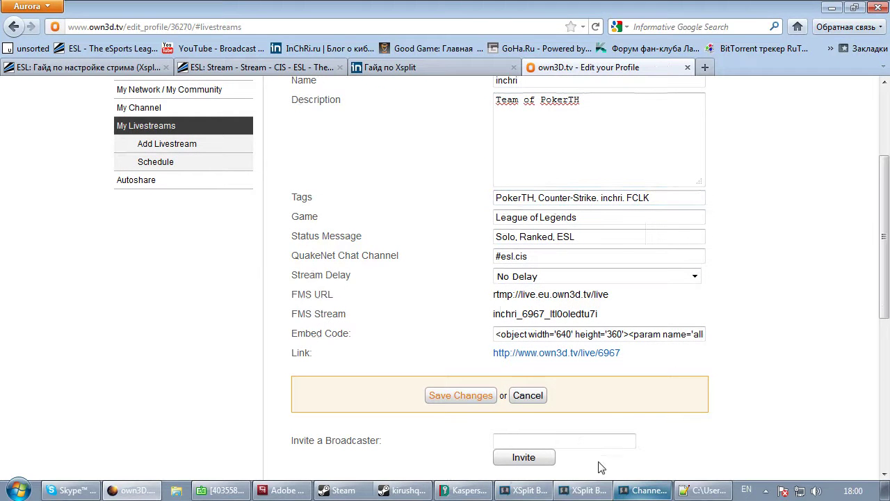
Look at the custom channel's video encoding preset and discard the new channel.
left_click(644, 490)
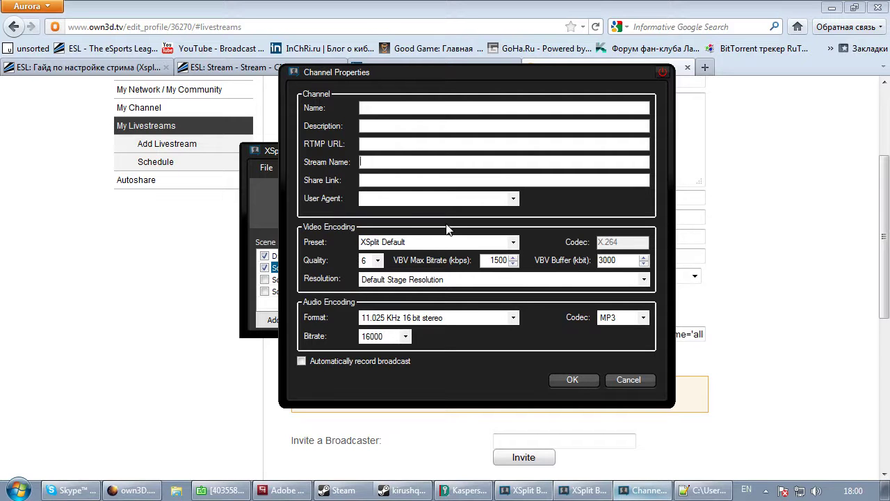
left_click(514, 243)
left_click(515, 244)
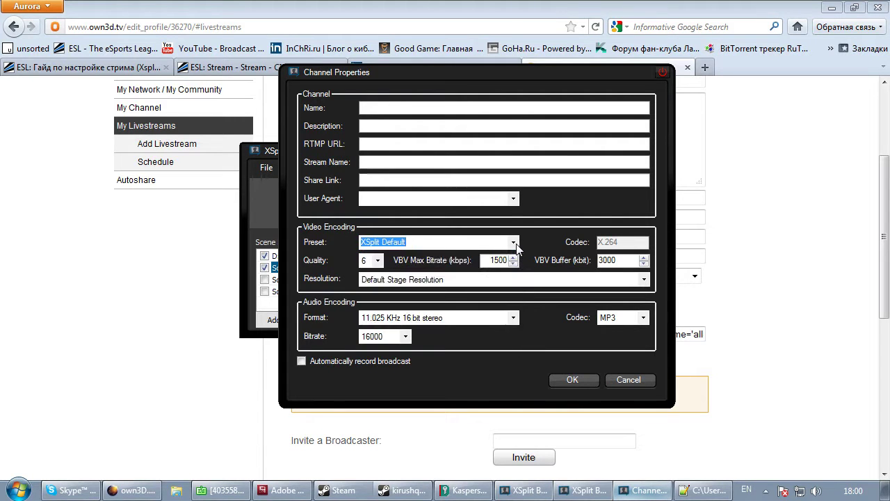
left_click(630, 381)
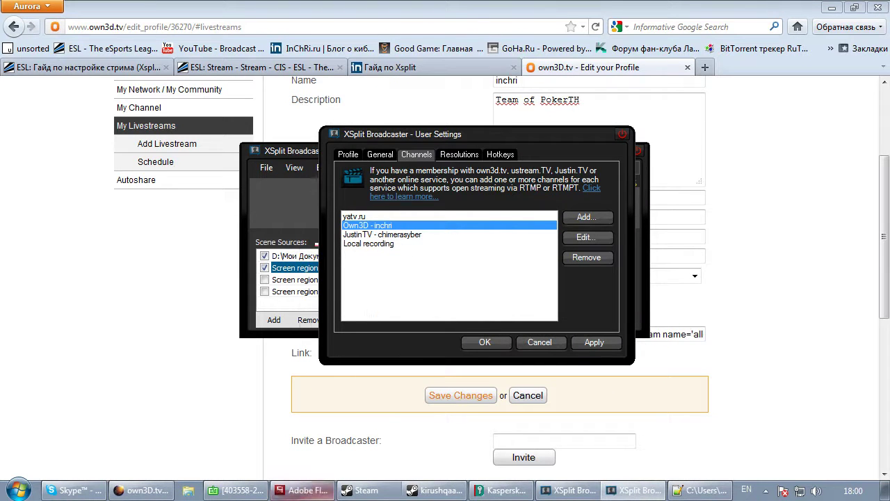
Check the Steam chat messages and the encoding status in Adobe Flash Media Live Encoder.
left_click(449, 494)
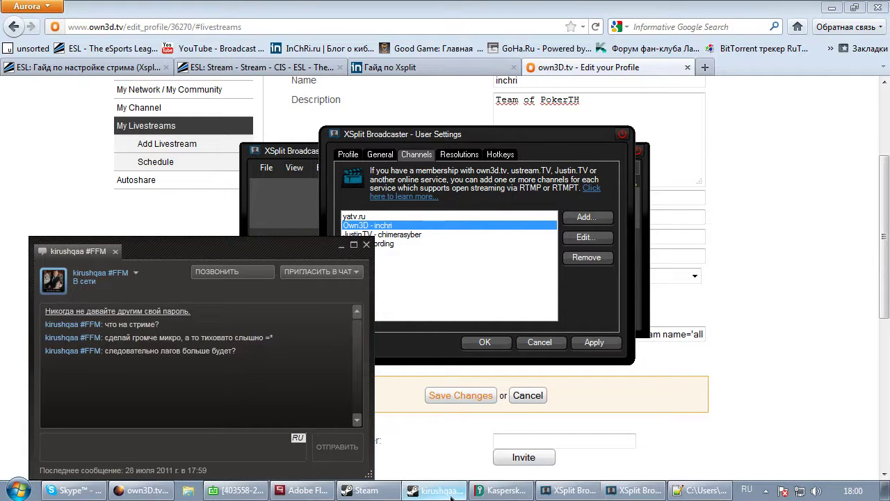
left_click(450, 492)
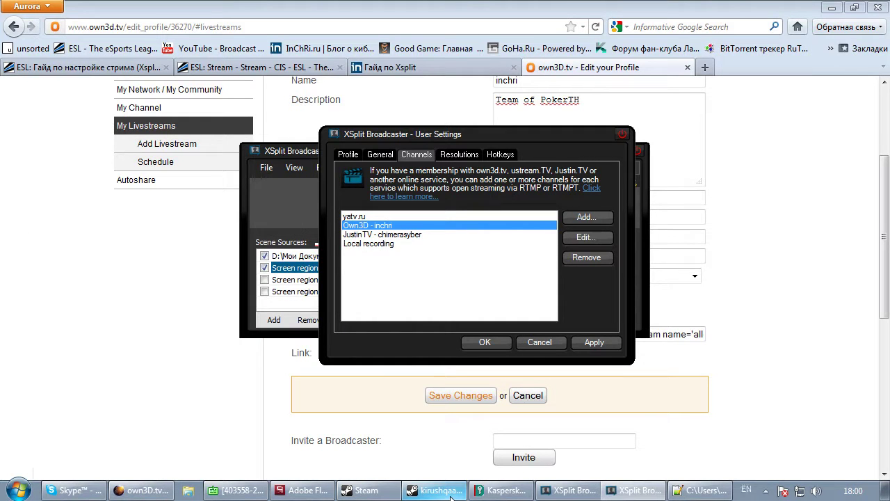
left_click_drag(400, 139, 433, 150)
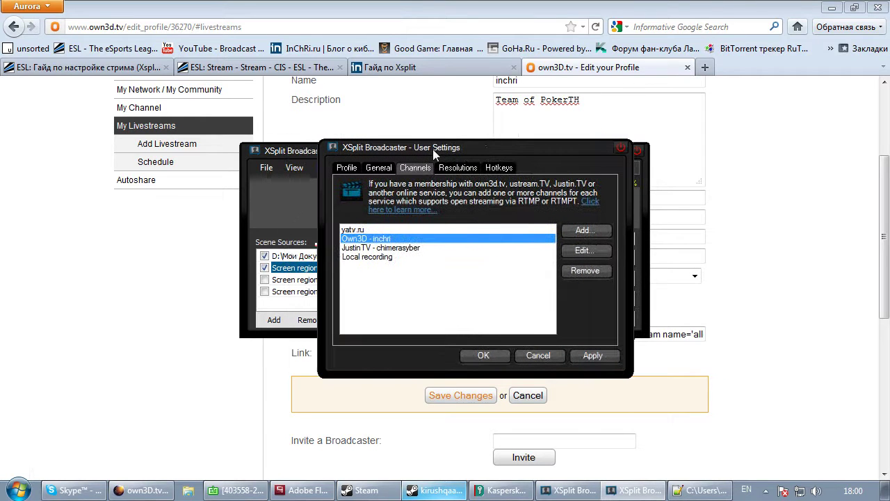
left_click(304, 488)
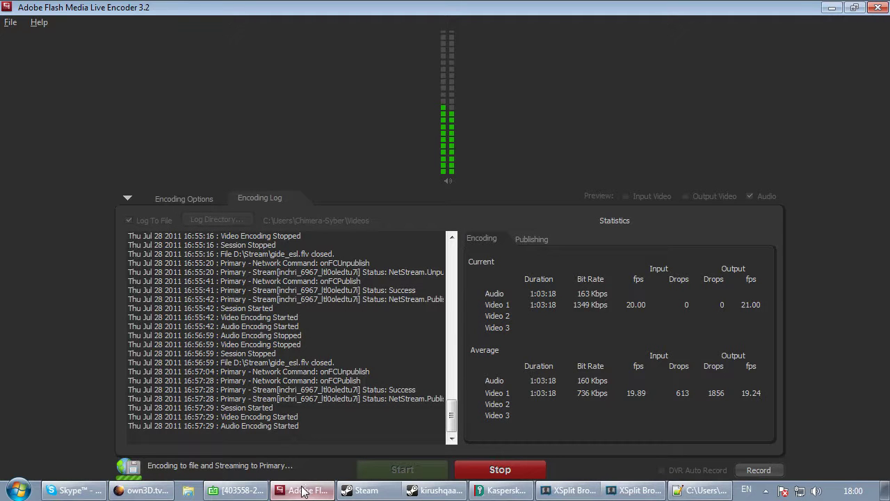
left_click(304, 489)
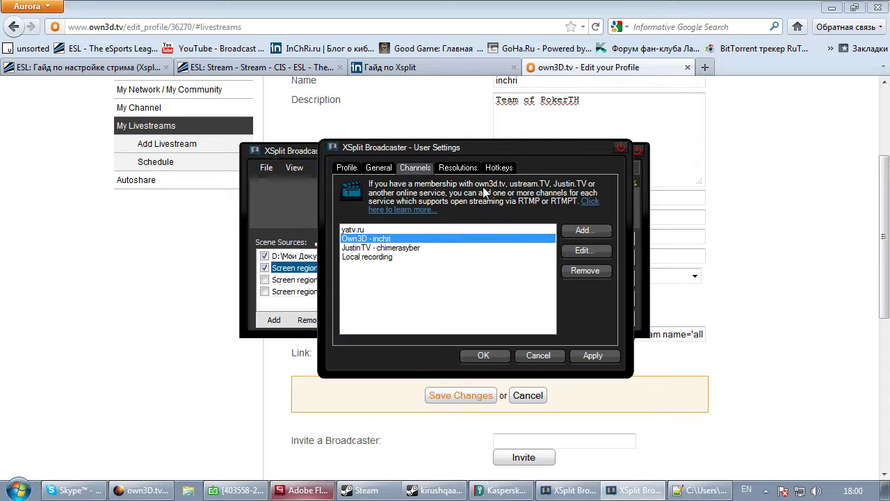
left_click(457, 167)
left_click(429, 169)
left_click(435, 491)
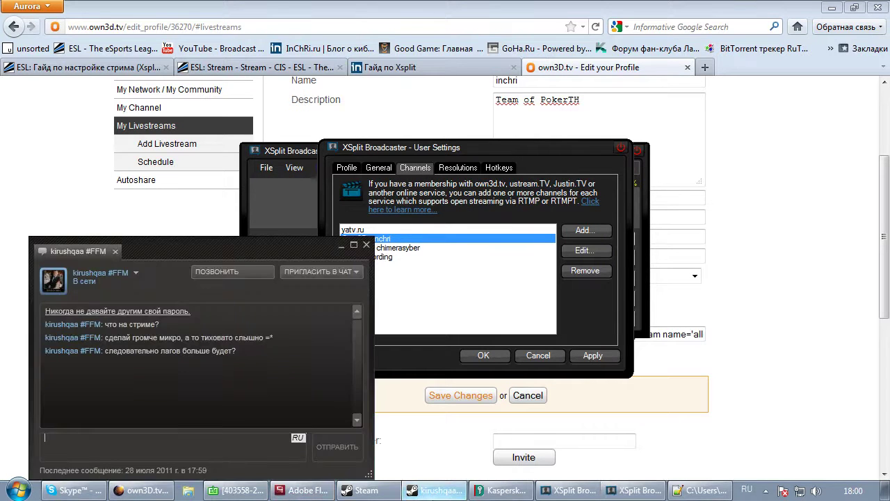
left_click(435, 491)
mouse_move(640, 492)
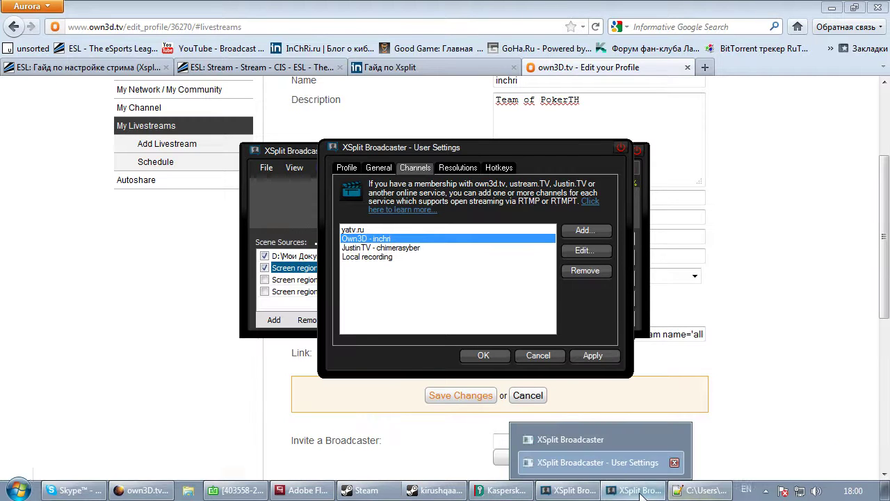
left_click(438, 491)
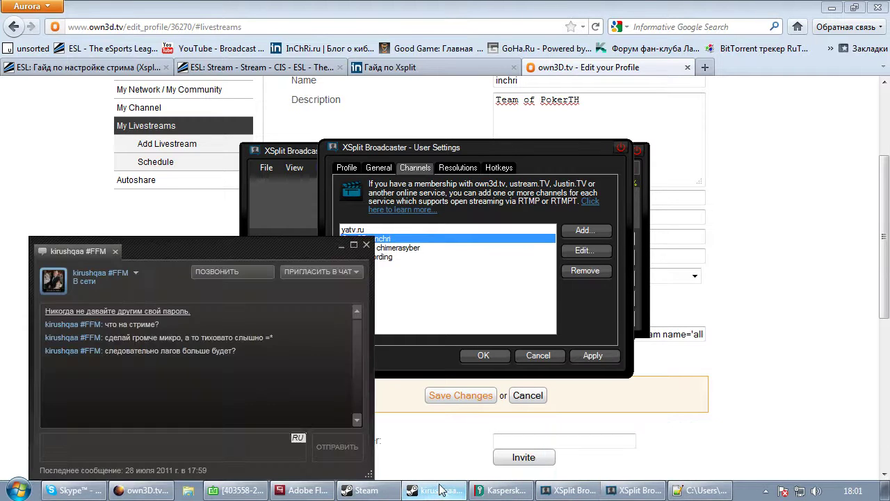
left_click(439, 491)
Examine the ESL CIS stream page down to its #esl.cis chat and bring up the ESL guide page.
left_click(258, 67)
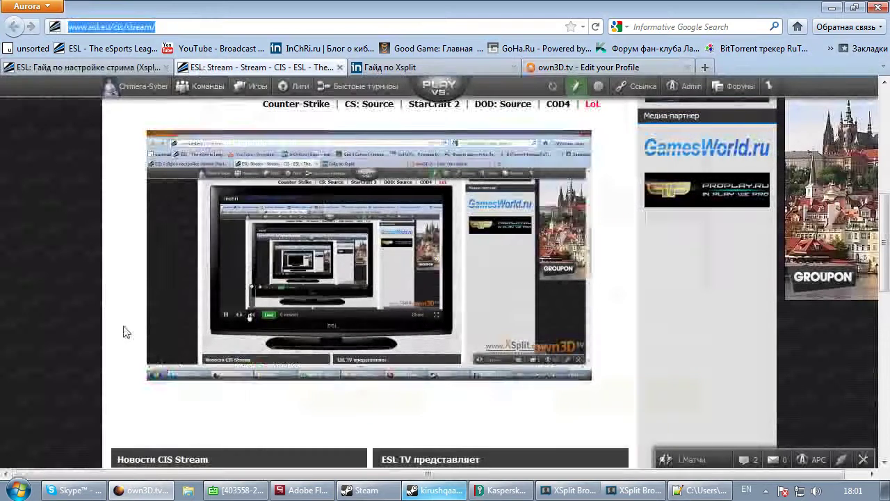
scroll(123, 328, "down", 3)
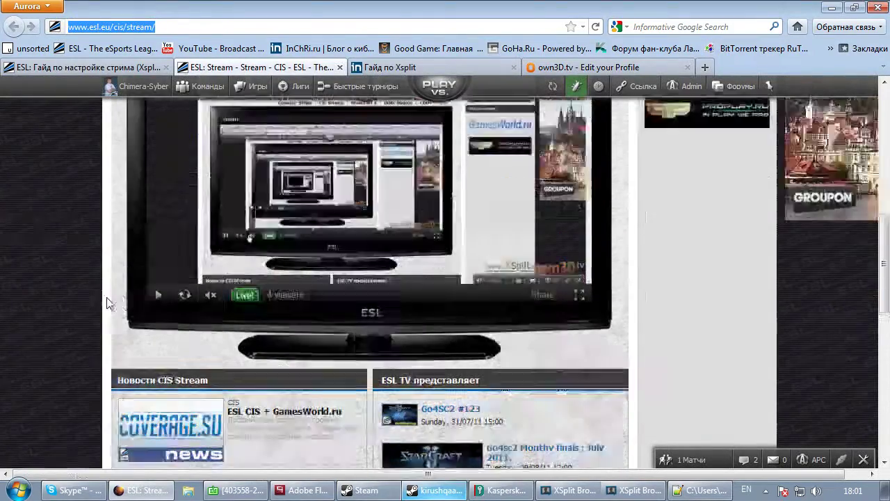
scroll(107, 302, "down", 4)
scroll(107, 297, "down", 2)
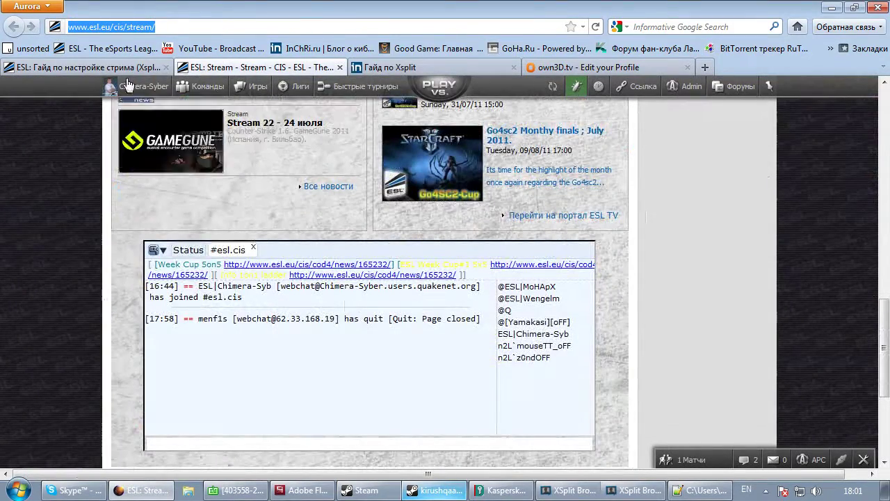
left_click(109, 67)
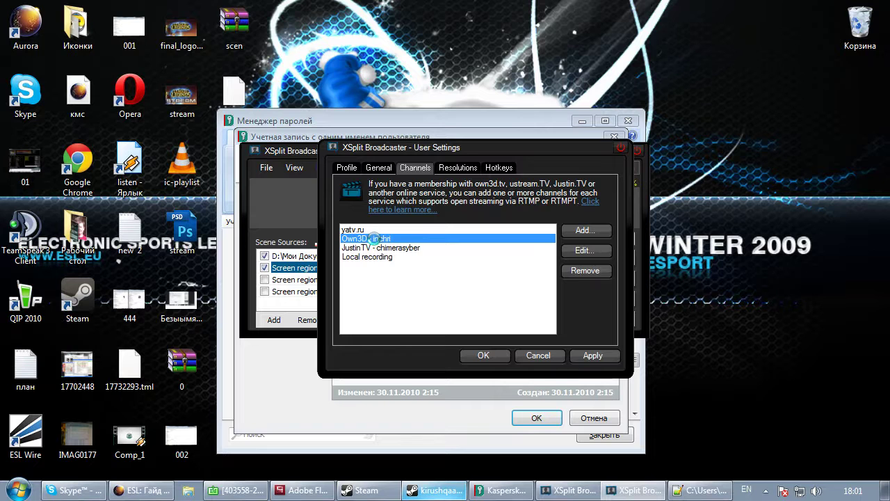
Open the properties of the existing Own3D channel and compare them with the own3D.tv livestream page.
key("Return")
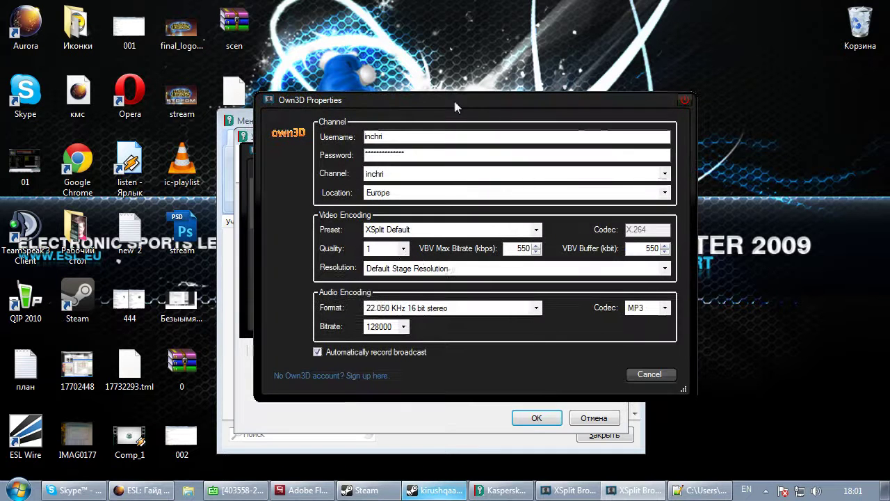
left_click_drag(452, 98, 421, 102)
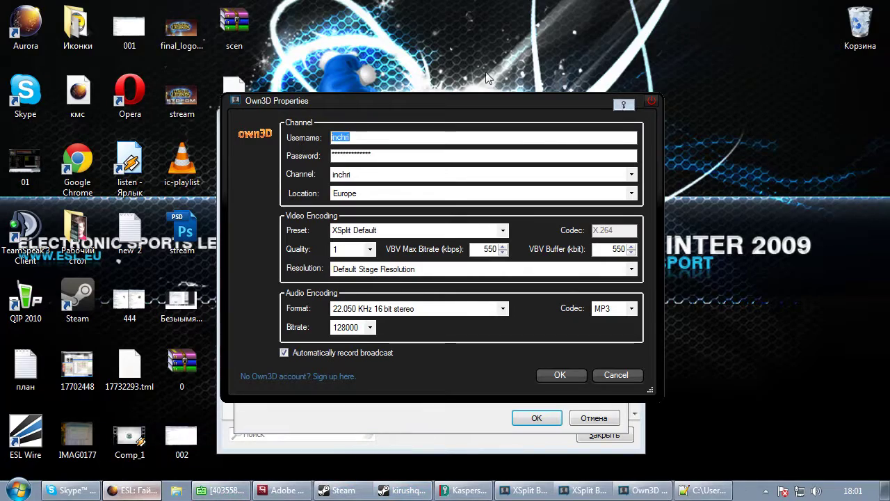
key("alt+Tab")
left_click(595, 69)
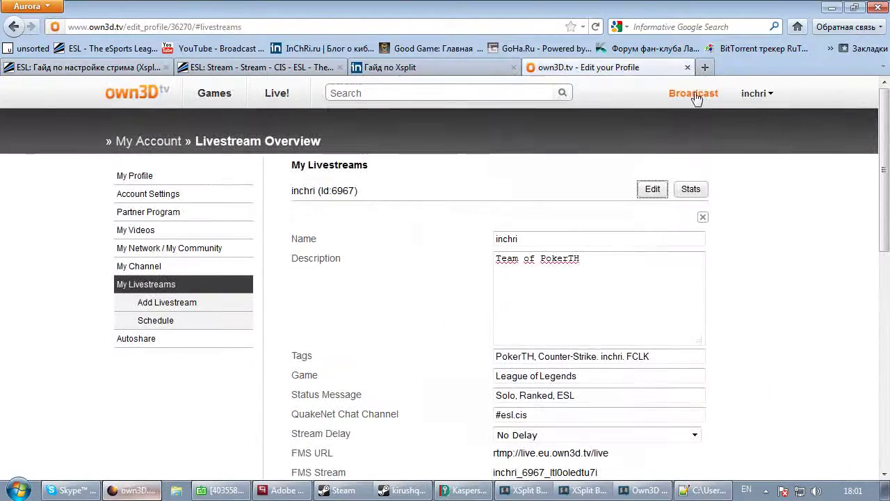
key("alt+Tab")
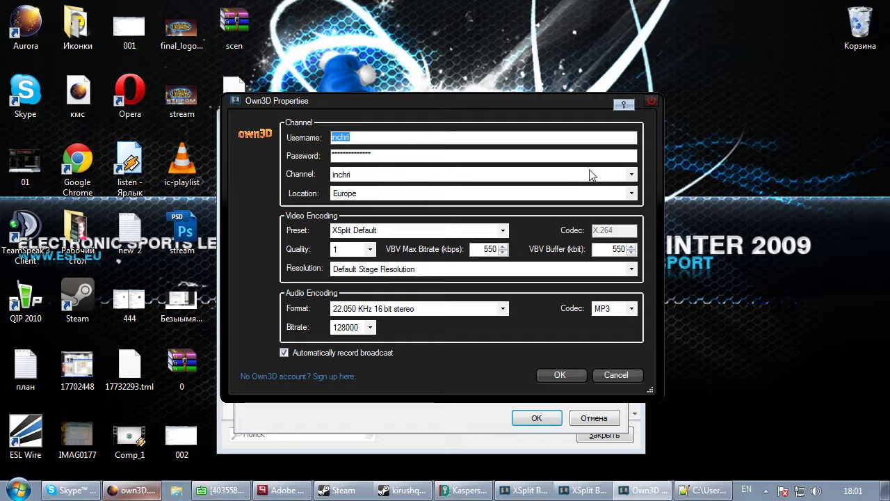
Check the Own3D channel selection and choose Europe as the streaming location.
left_click(633, 178)
left_click(630, 185)
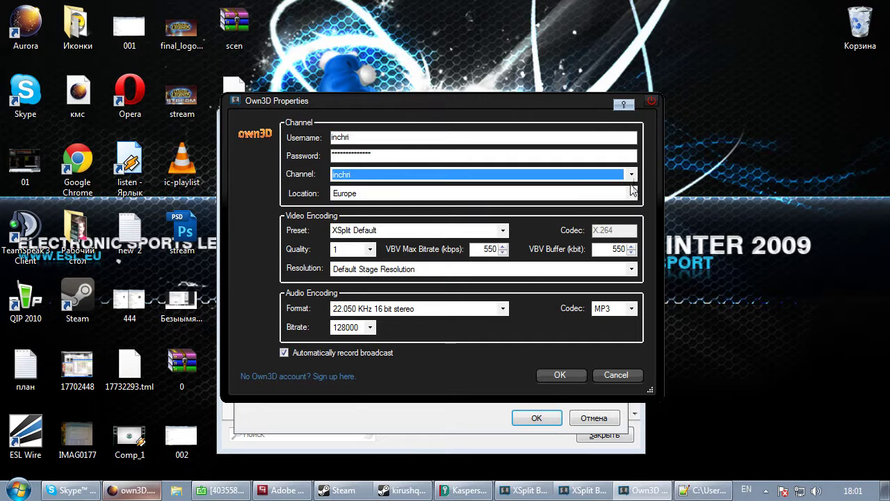
left_click(612, 197)
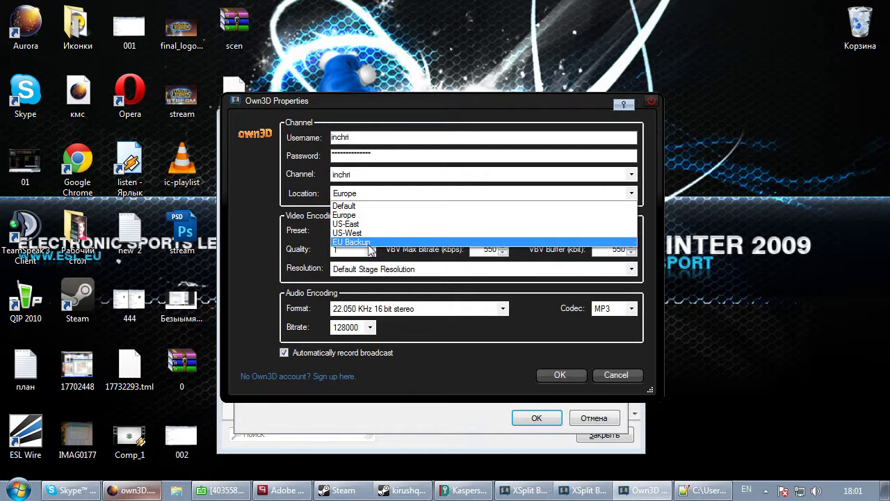
left_click(354, 217)
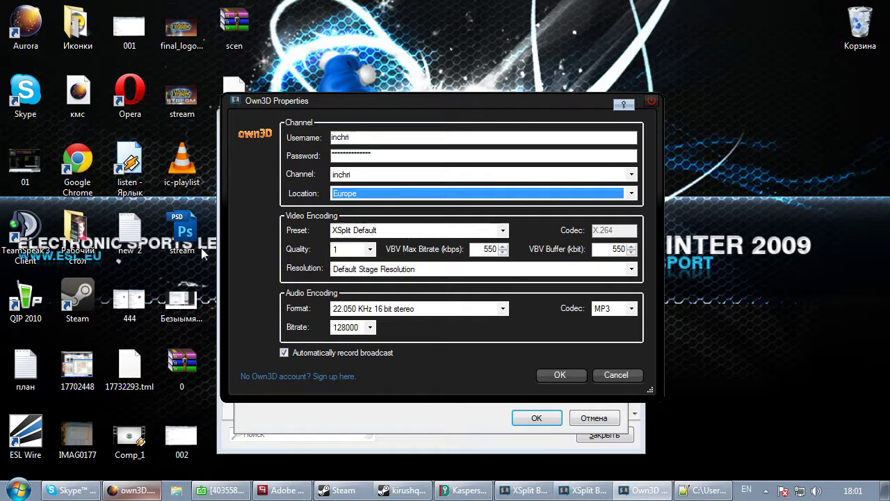
Check the new Steam chat message and view the video encoding presets available for the Own3D channel.
left_click(385, 493)
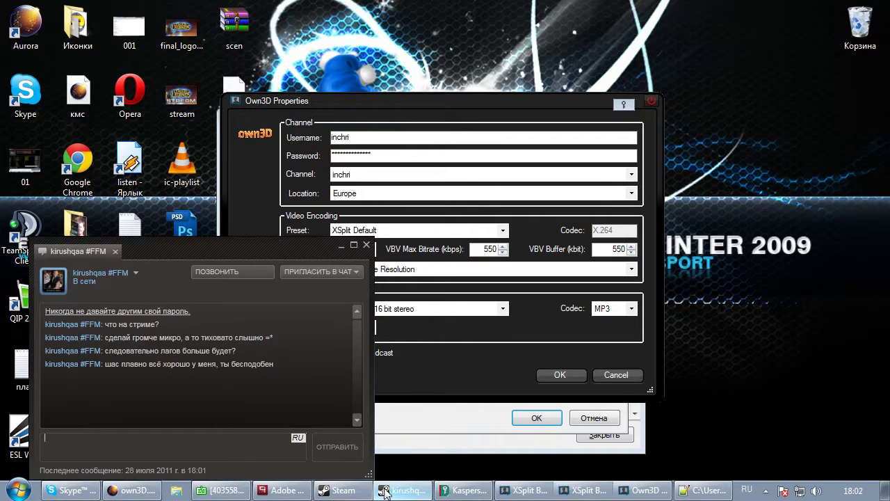
left_click(385, 492)
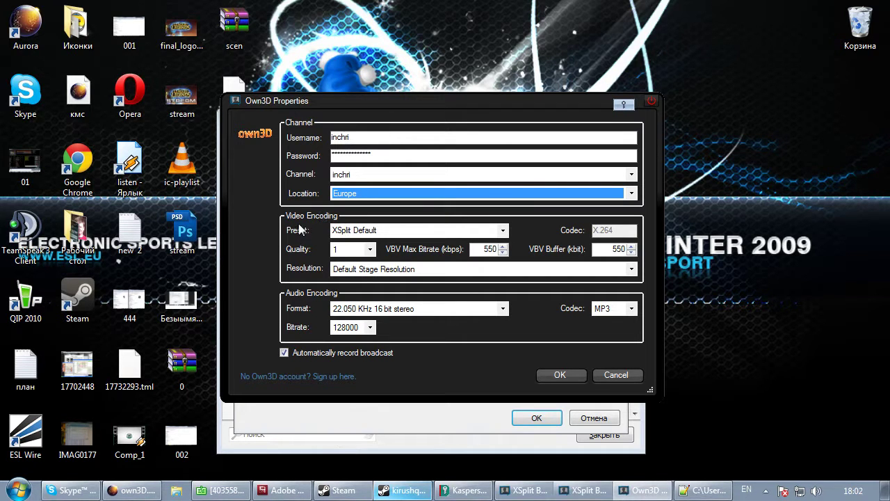
left_click(506, 232)
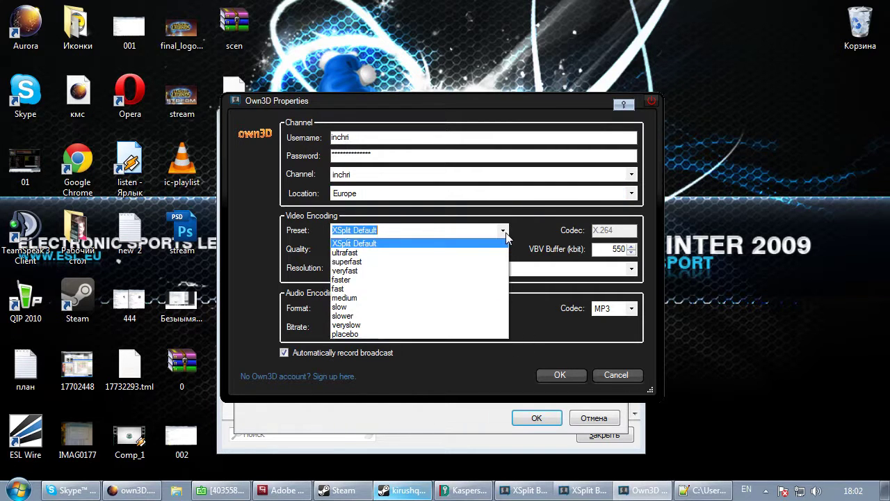
left_click(506, 232)
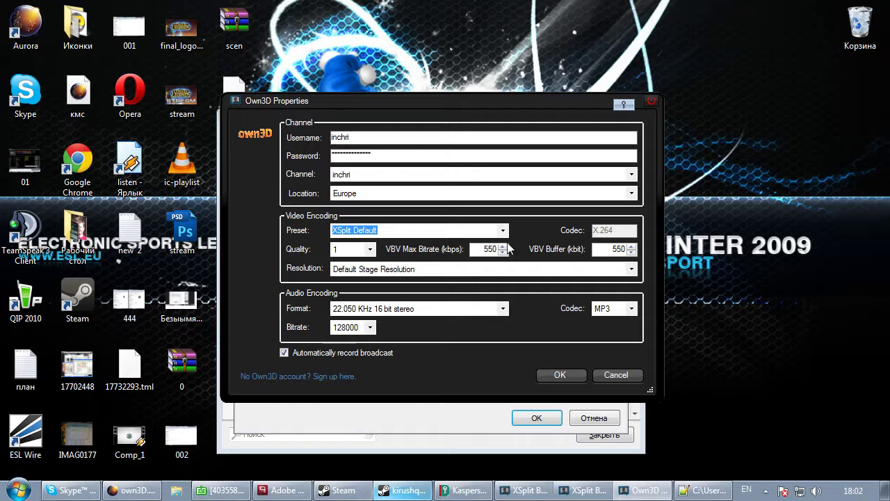
left_click(507, 236)
left_click(507, 237)
Switch to Adobe Flash Media Live Encoder, review its encoding options for comparison, and return to the Own3D channel properties.
left_click(282, 490)
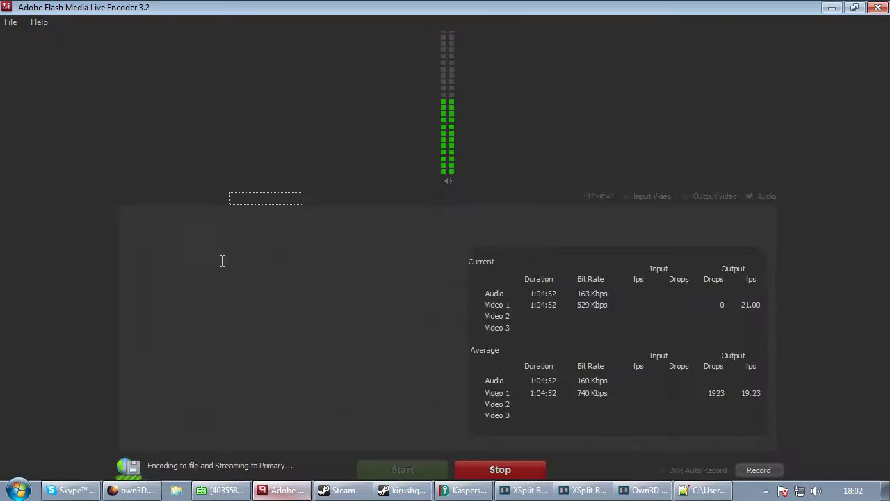
left_click(186, 198)
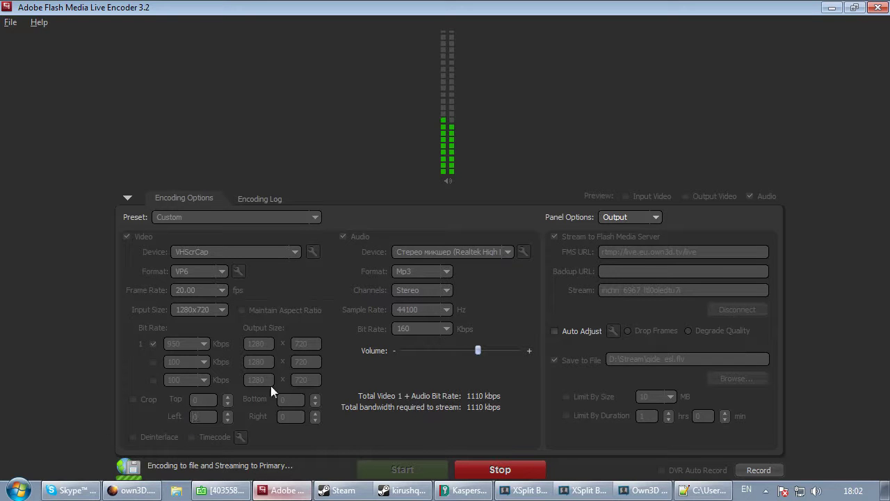
key("alt+Tab")
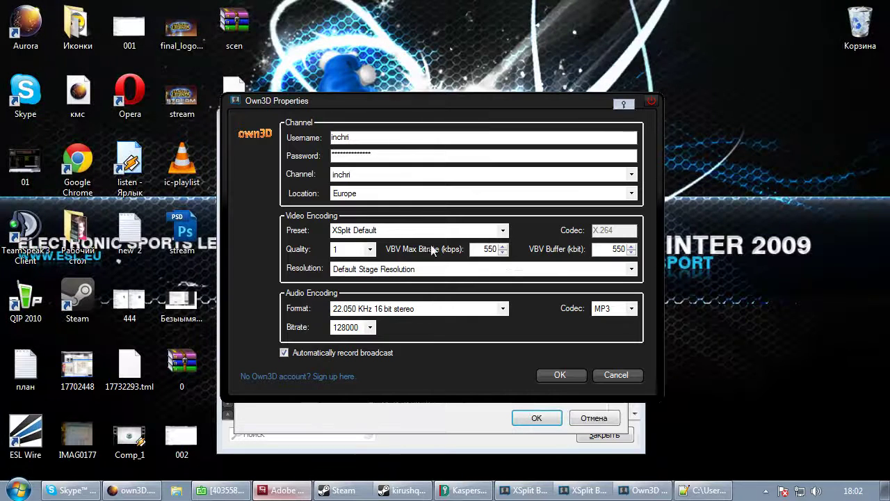
Check the Steam chat messages and choose XSplit Default as the Own3D channel's video encoding preset.
left_click(503, 231)
left_click(508, 231)
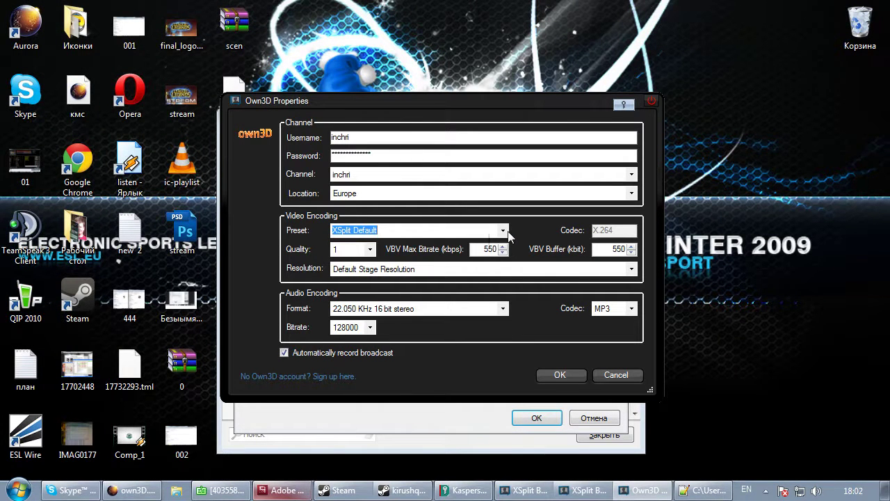
left_click(507, 235)
left_click(377, 232)
left_click(410, 491)
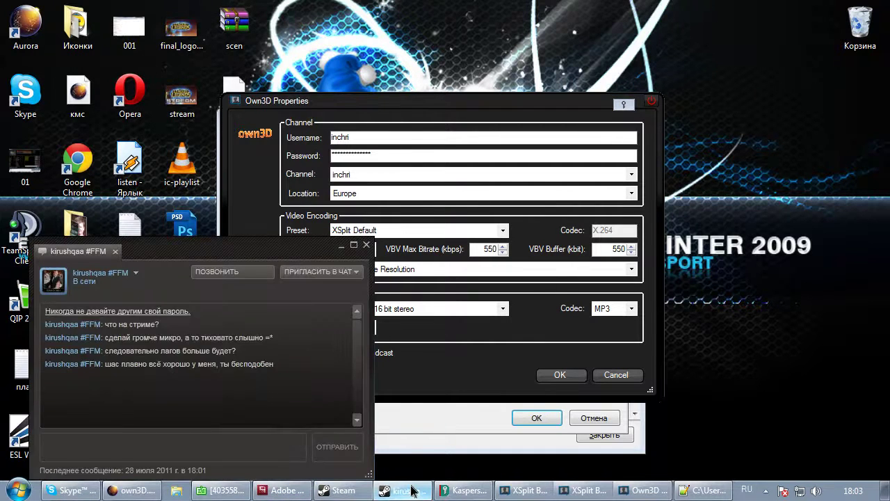
left_click(413, 490)
left_click(503, 230)
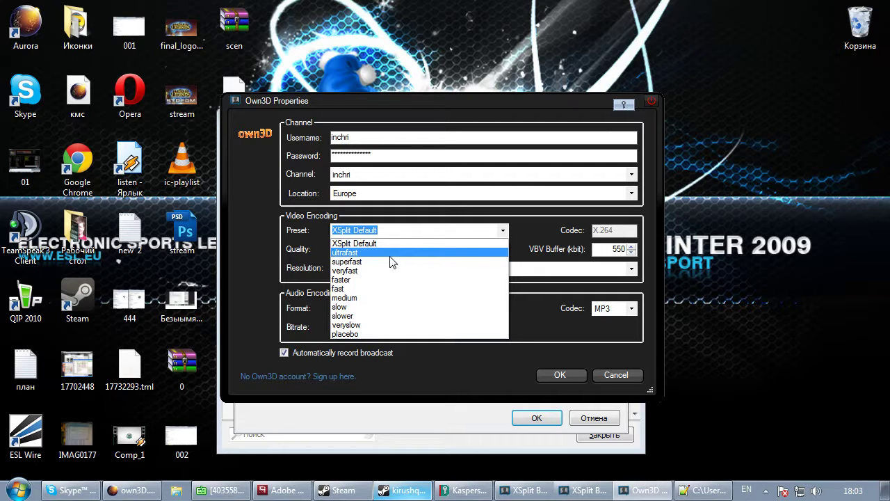
left_click(352, 245)
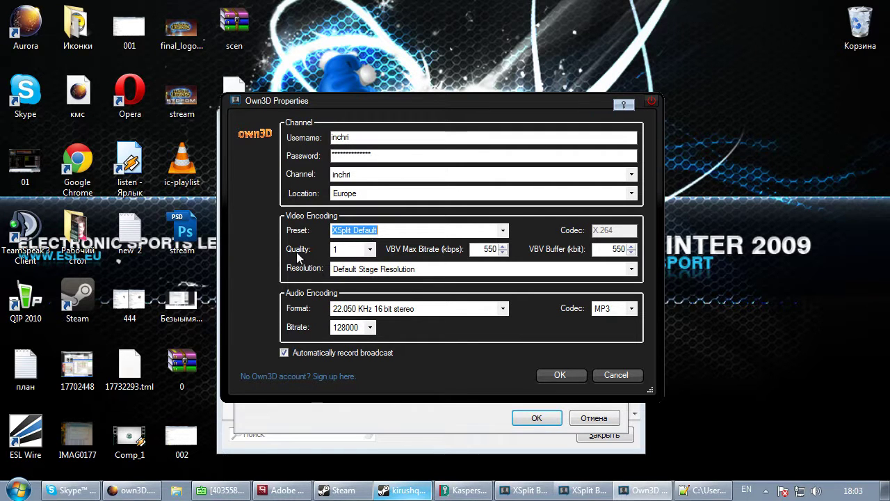
Examine the video quality levels offered for the Own3D channel together with its VBV maximum bitrate.
left_click(371, 249)
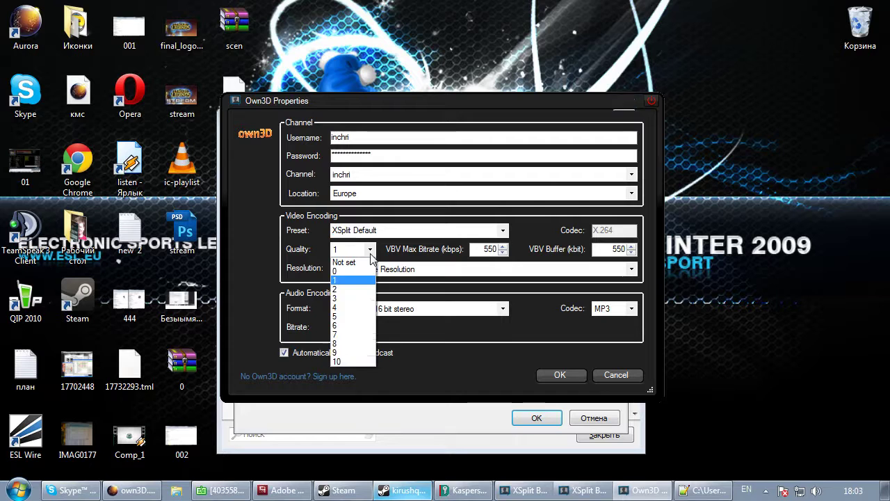
left_click(371, 250)
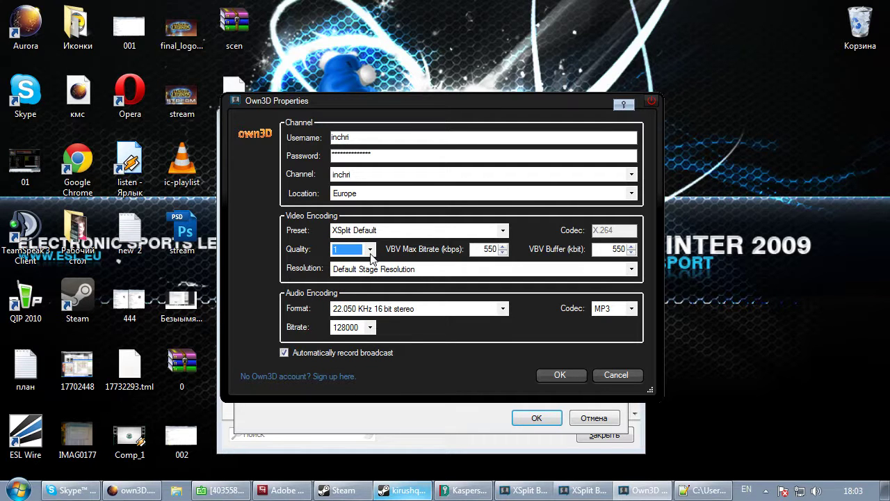
left_click(371, 255)
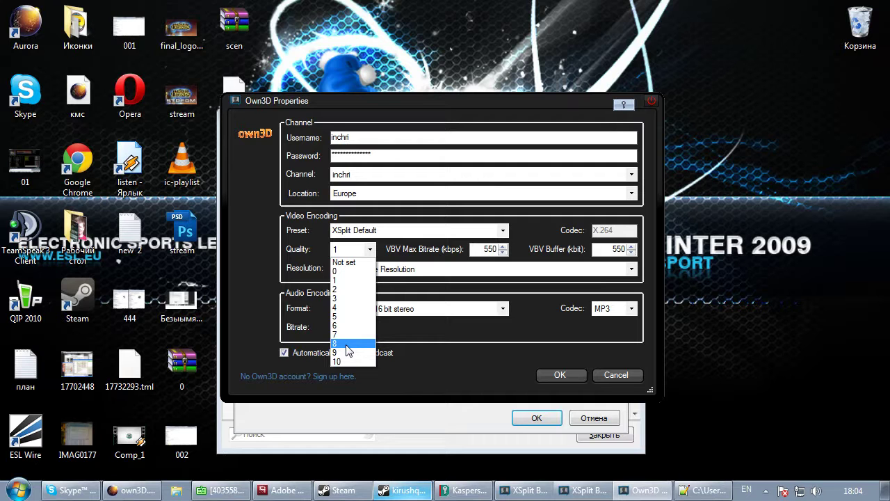
left_click(480, 339)
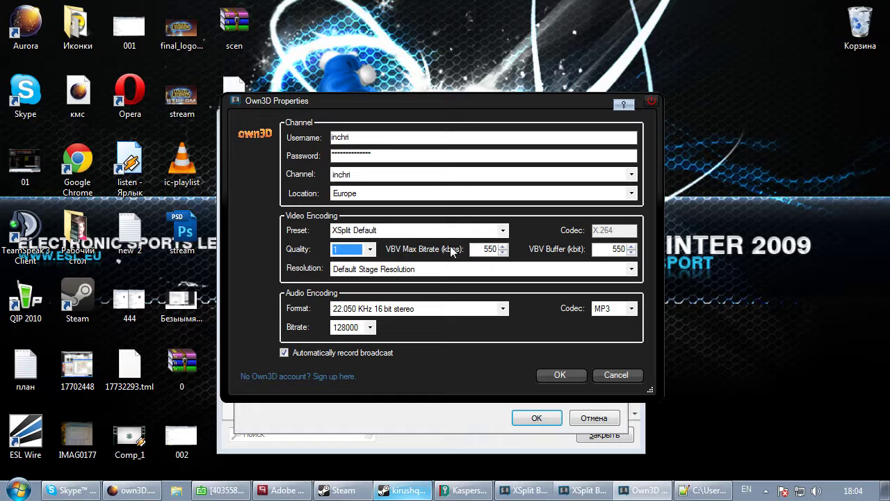
double_click(489, 249)
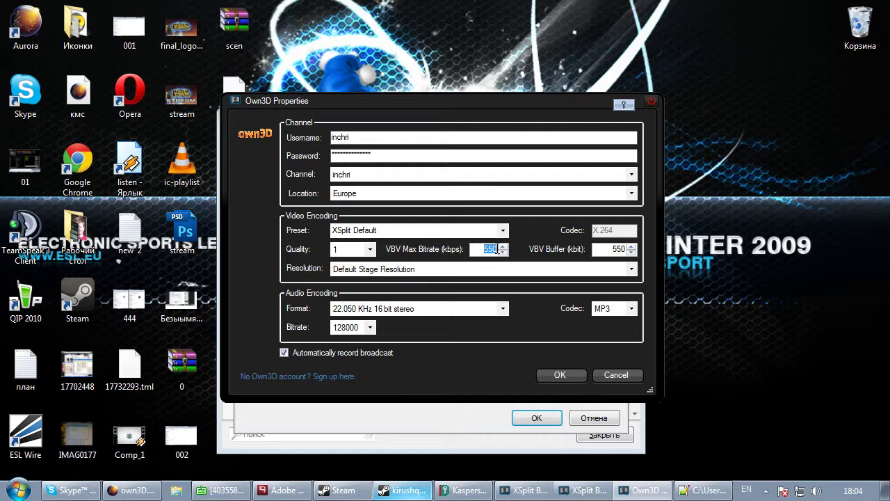
left_click(370, 249)
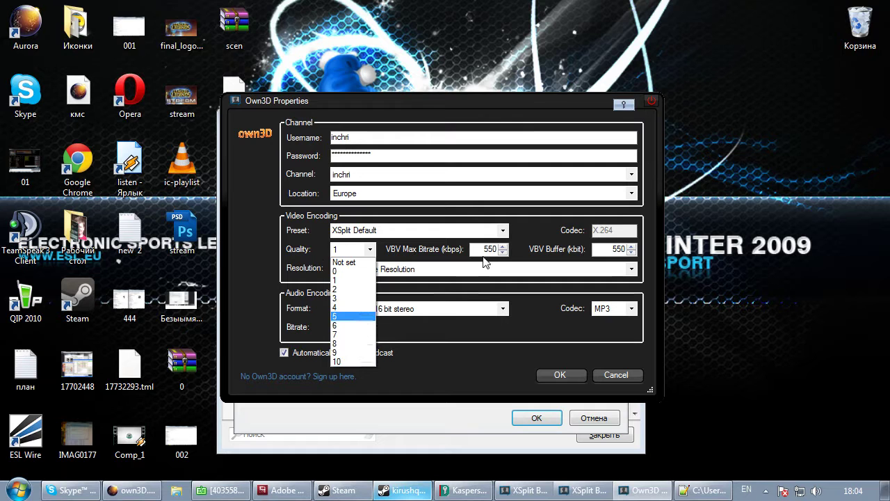
left_click(572, 258)
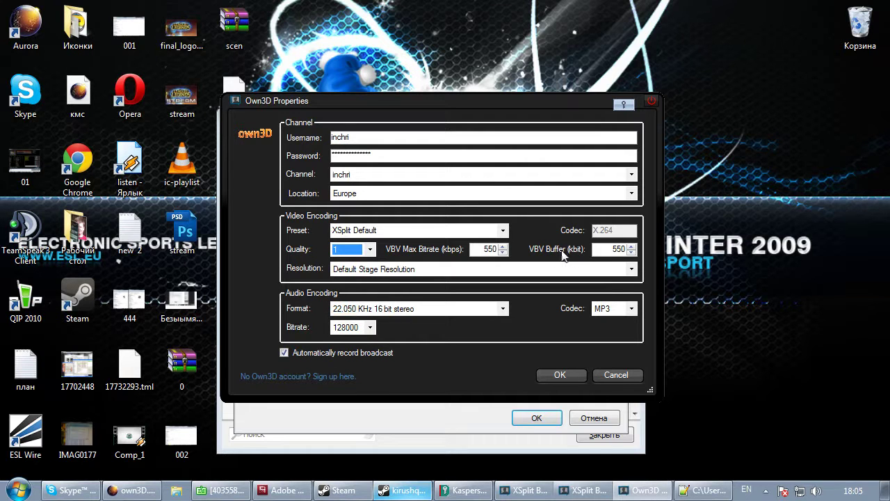
Make the Own3D properties window slightly smaller and select the VBV buffer value.
left_click_drag(650, 389, 614, 353)
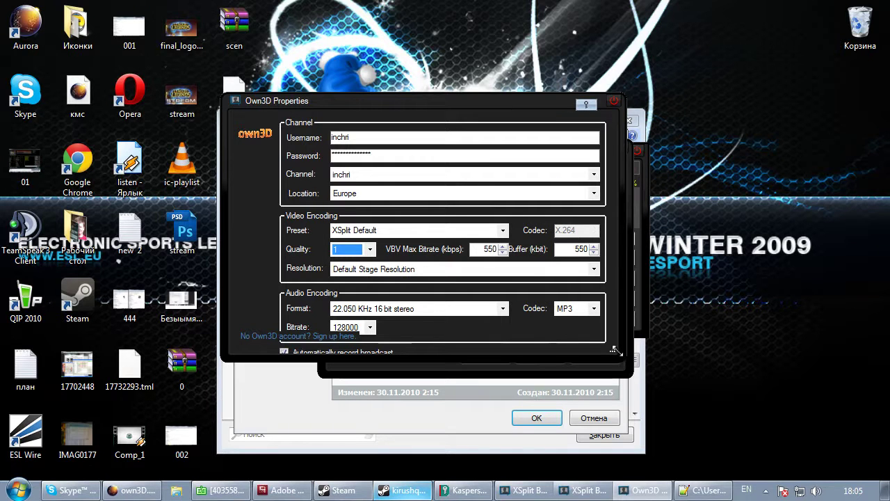
left_click_drag(617, 351, 639, 379)
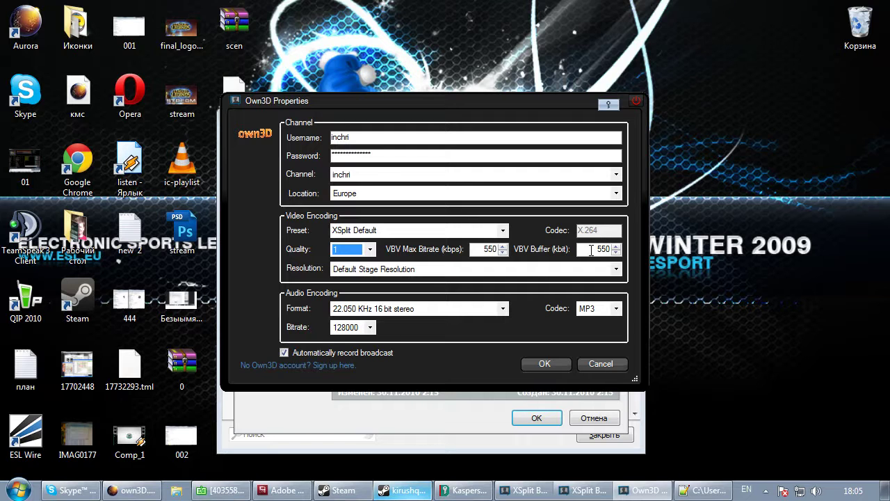
left_click_drag(591, 250, 615, 252)
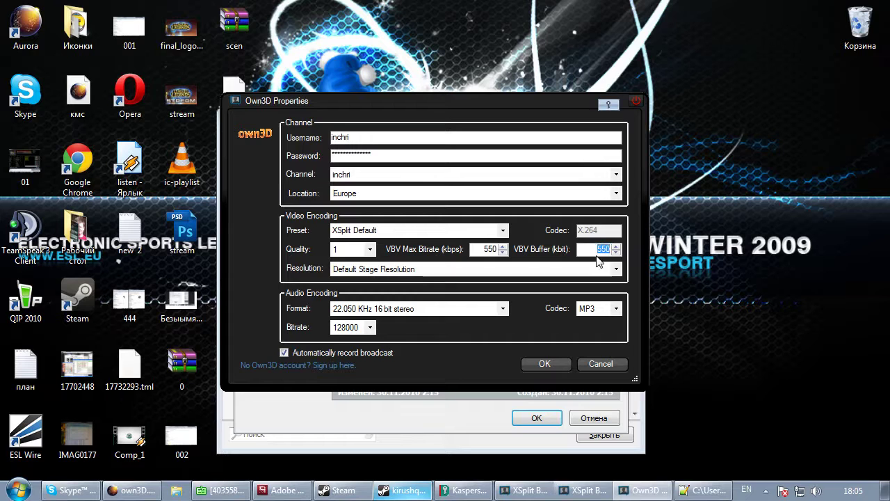
left_click_drag(594, 255, 603, 255)
Review the video resolutions offered for the Own3D channel and choose Default Stage Resolution.
left_click(617, 270)
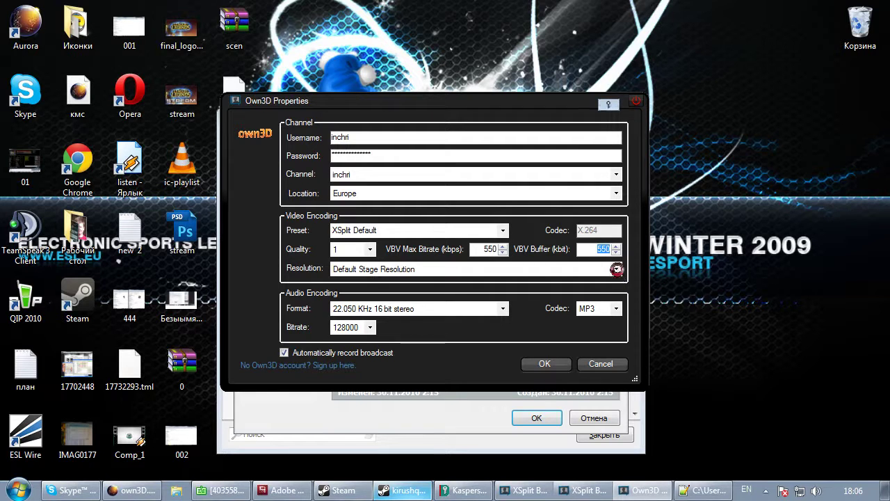
left_click(583, 335)
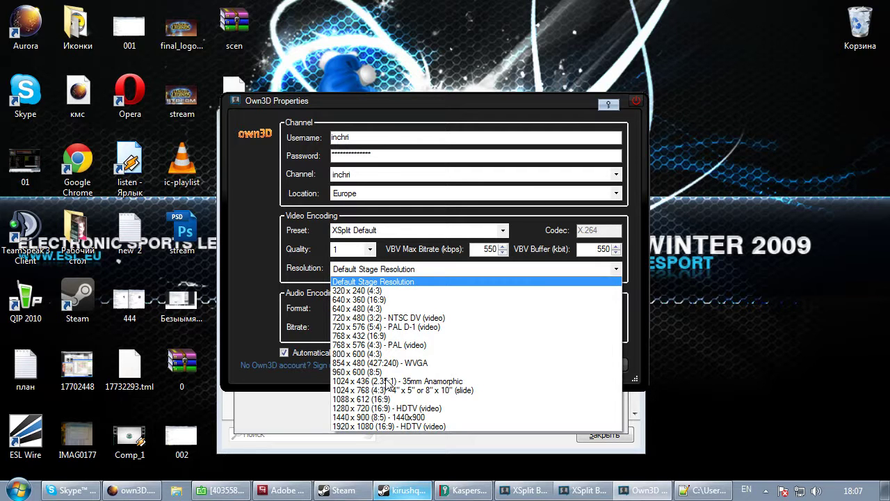
left_click(395, 281)
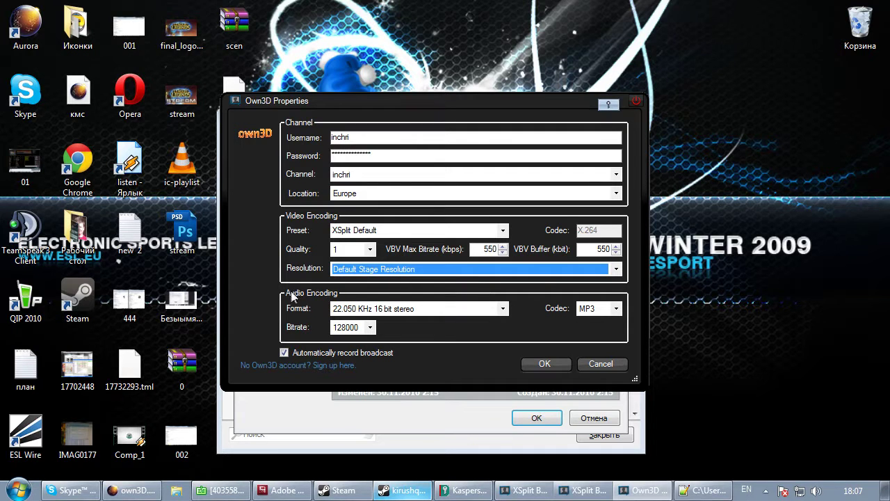
Set the Own3D channel's audio format to 22.050 KHz 16 bit stereo and its audio bitrate to 128000.
left_click(504, 308)
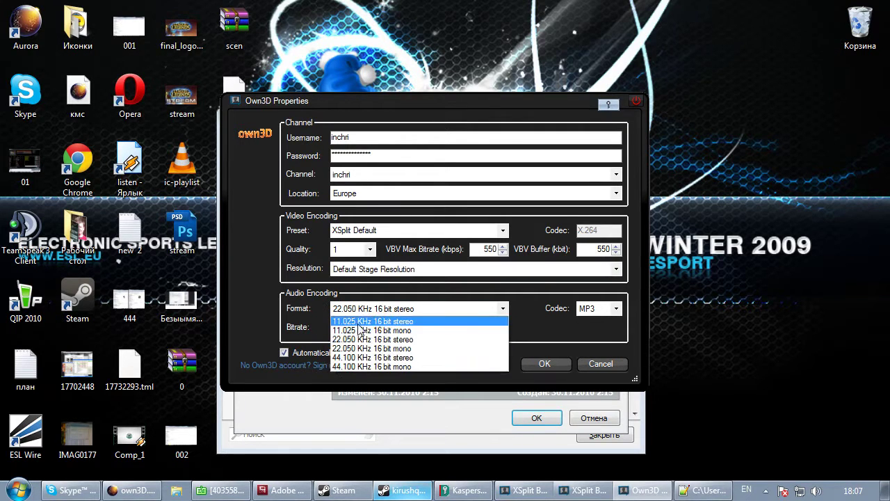
left_click(405, 339)
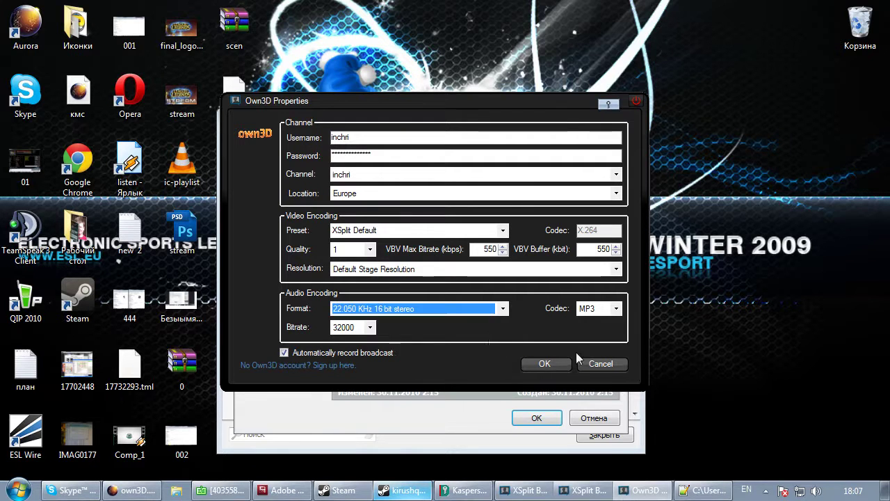
left_click(370, 326)
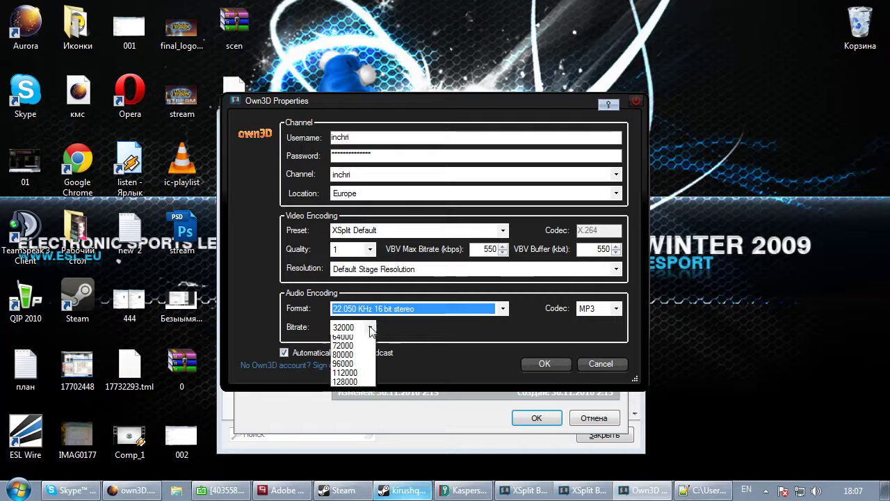
left_click(352, 419)
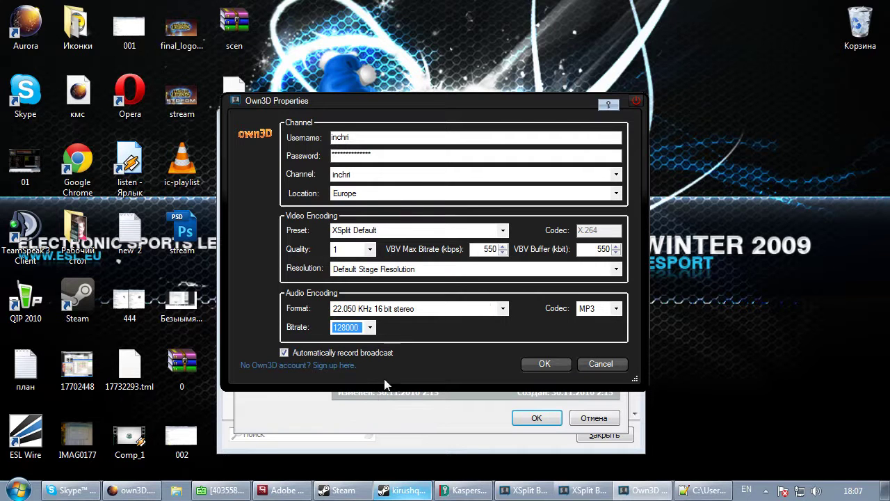
left_click(333, 328)
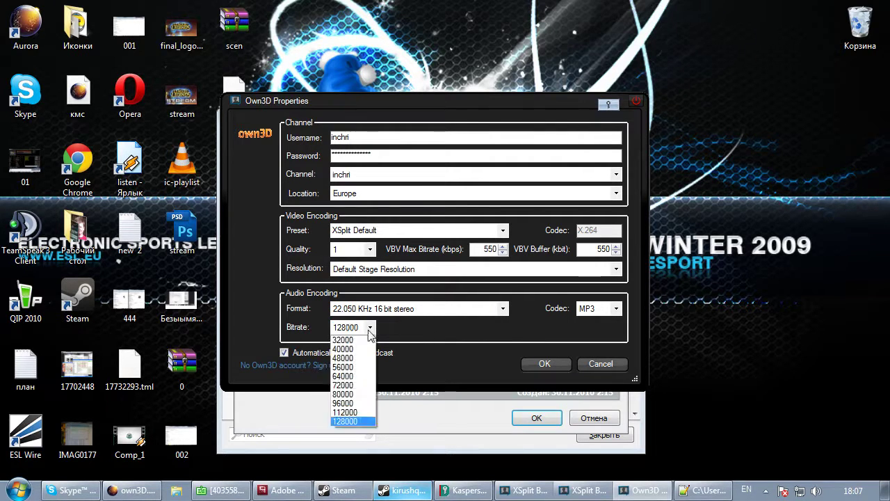
left_click(345, 421)
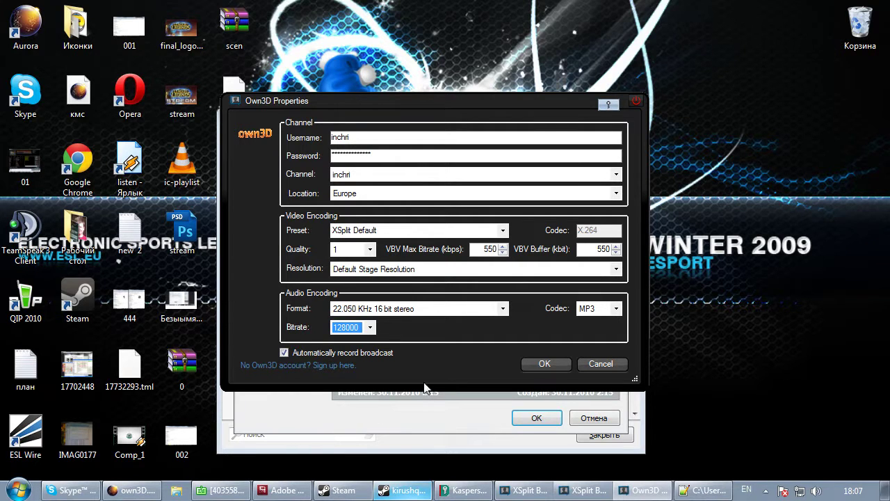
Check the audio codec choices available for the Own3D channel.
left_click(615, 309)
left_click(615, 314)
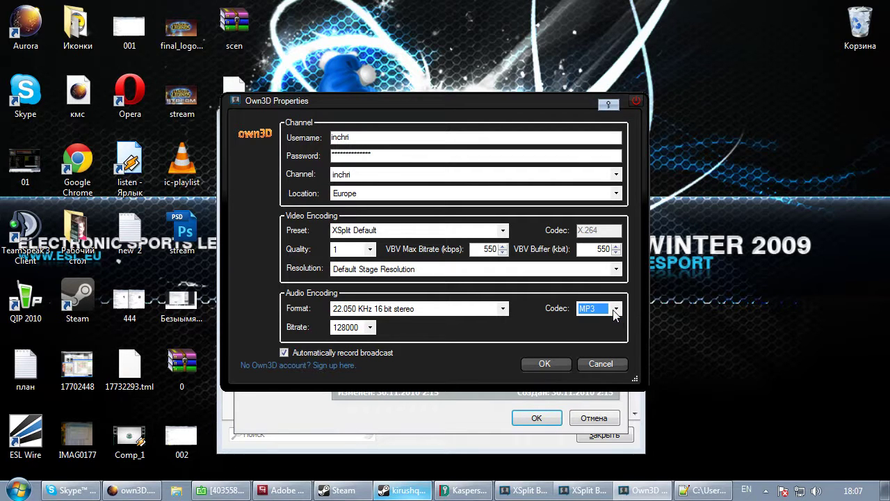
left_click(615, 311)
left_click(615, 315)
Compare the settings with Adobe Flash Media Live Encoder's encoding options, and accept the Own3D channel properties.
left_click(299, 489)
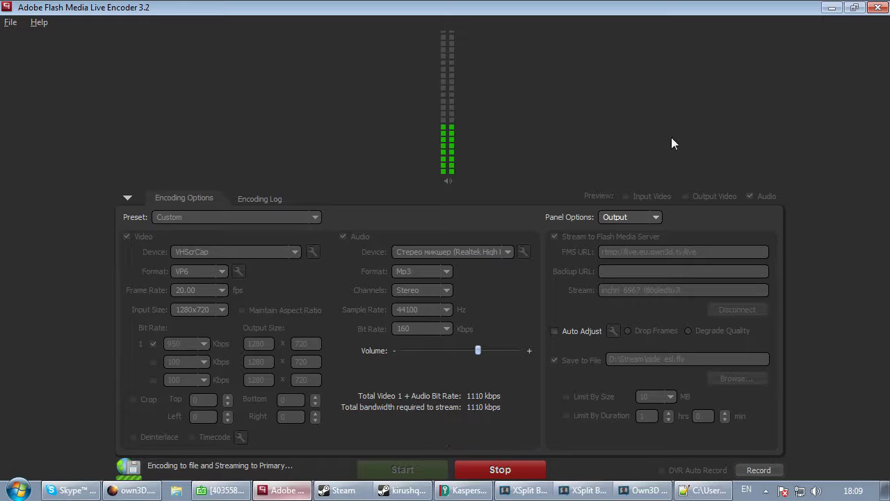
key("alt+Tab")
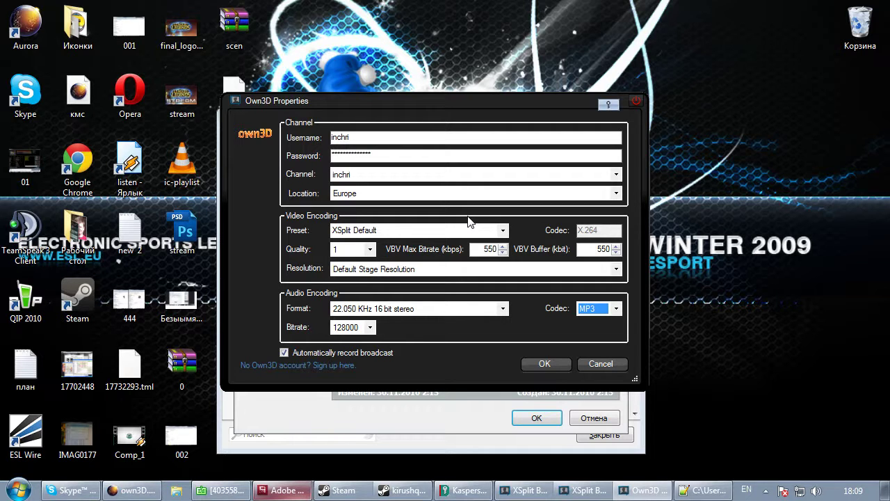
left_click(545, 368)
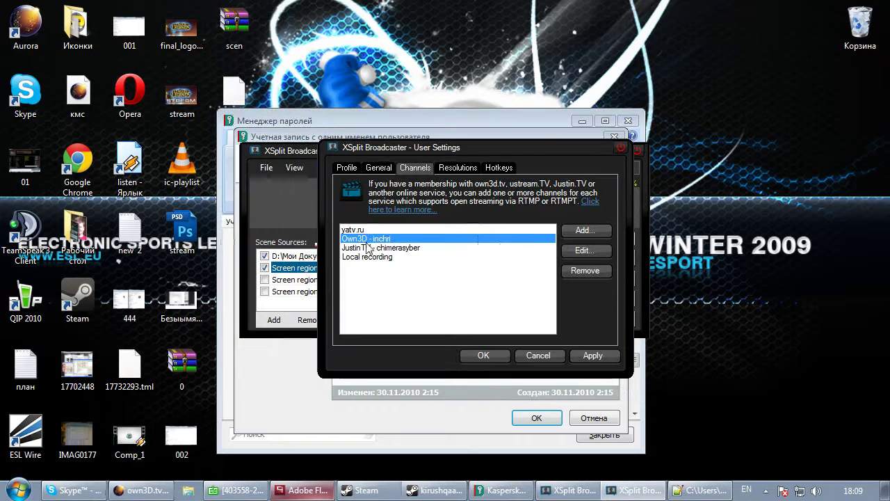
Go through the JustinTV and Local recording entries in the channel list and view the channel types that can be added.
left_click(361, 249)
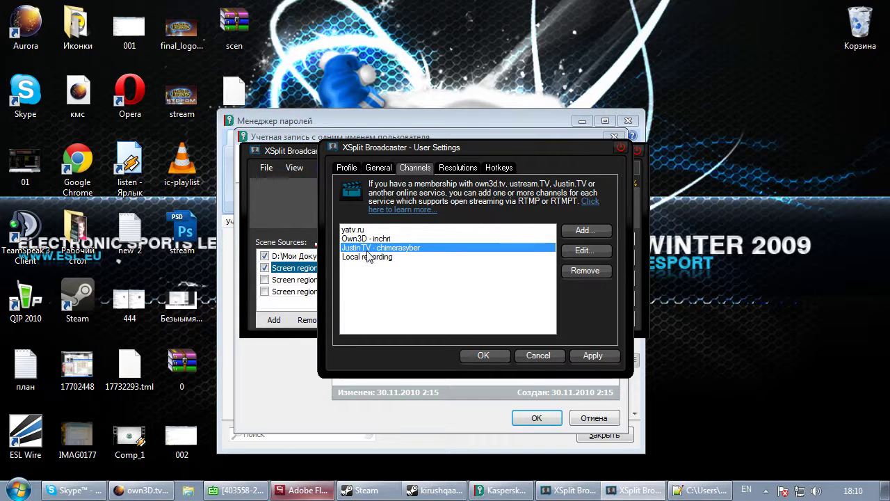
left_click(371, 257)
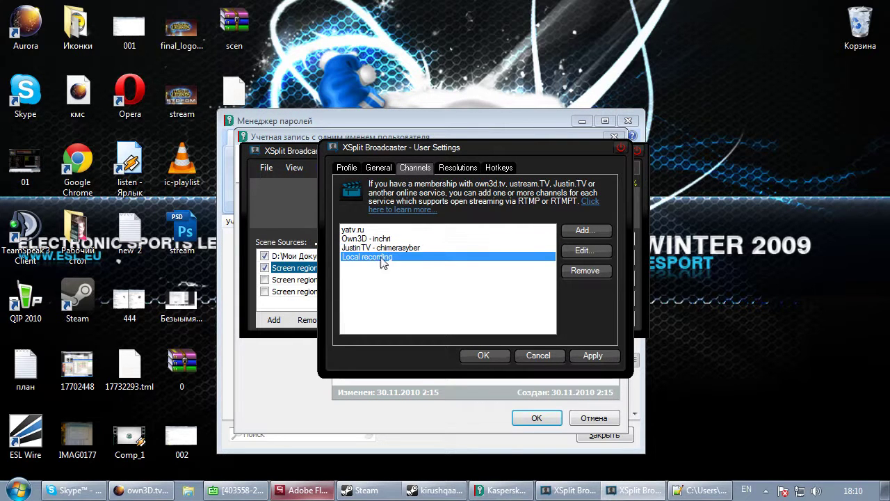
left_click(408, 250)
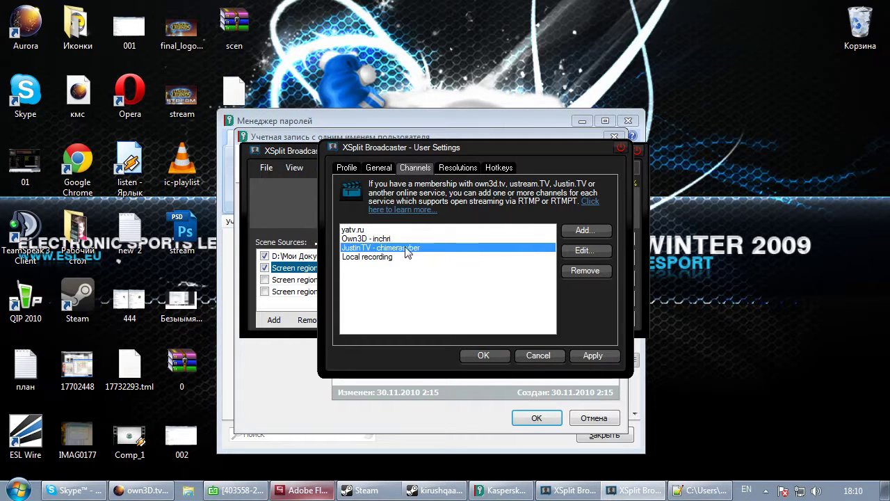
left_click(578, 233)
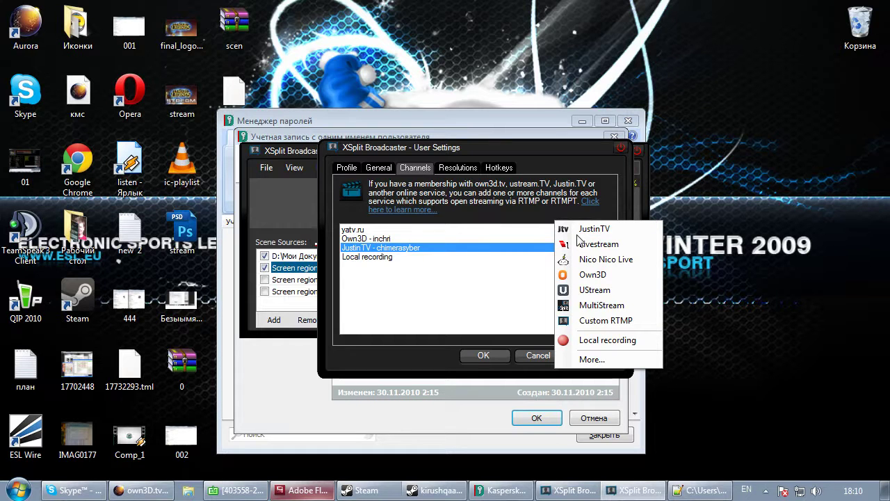
left_click(506, 160)
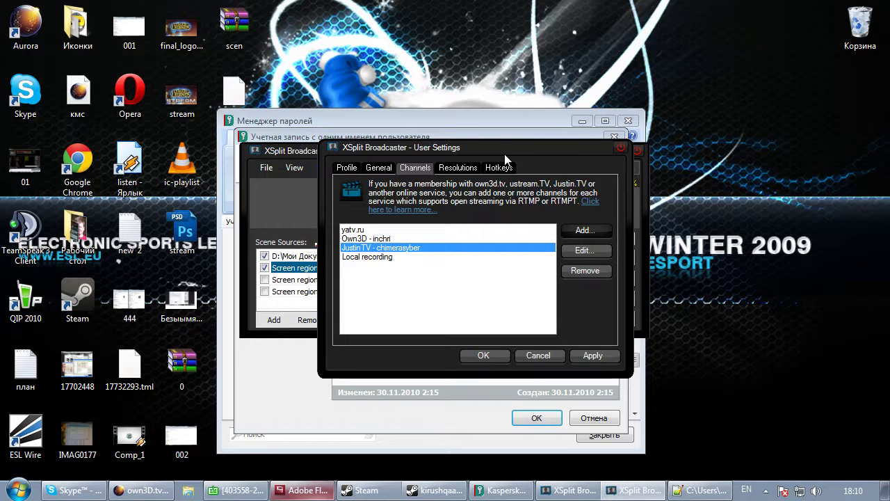
View the encoding properties offered for a new Local recording channel, and close them without adding the channel.
left_click(598, 235)
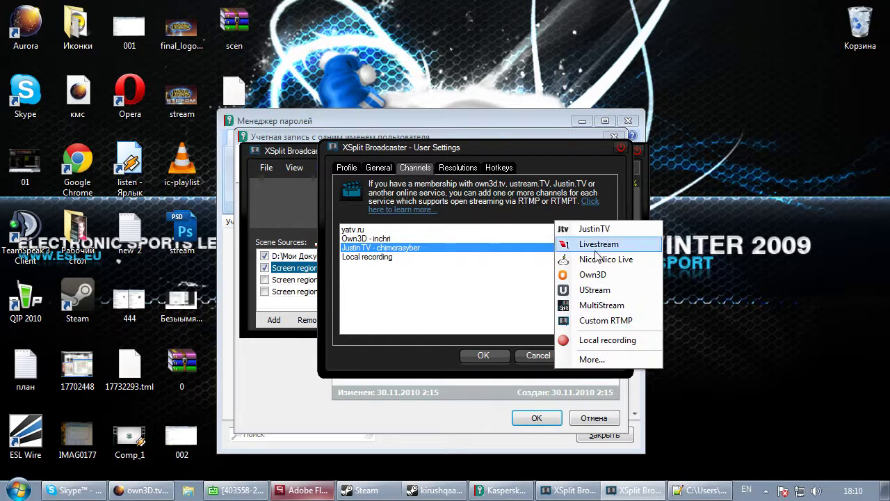
left_click(604, 345)
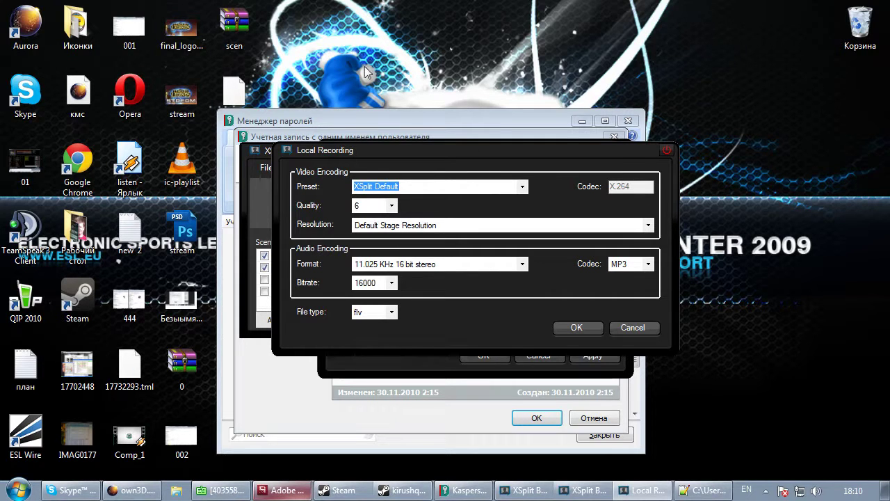
left_click(666, 150)
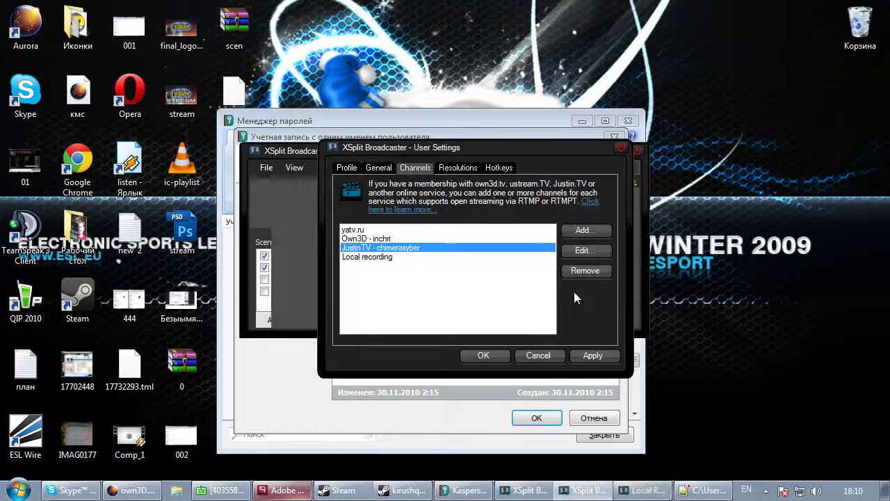
Browse the additional streaming add-ins, including the Popler.tv details, and close the add-in list without installing anything.
left_click(584, 234)
left_click(592, 359)
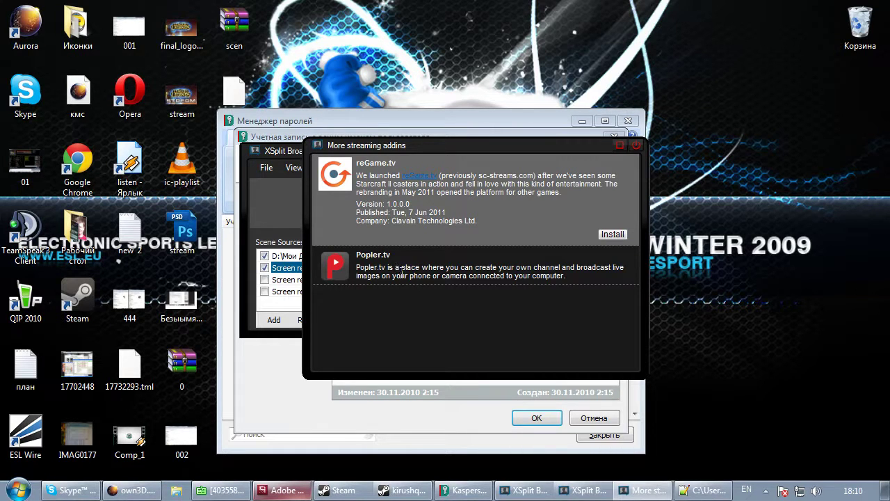
left_click(514, 277)
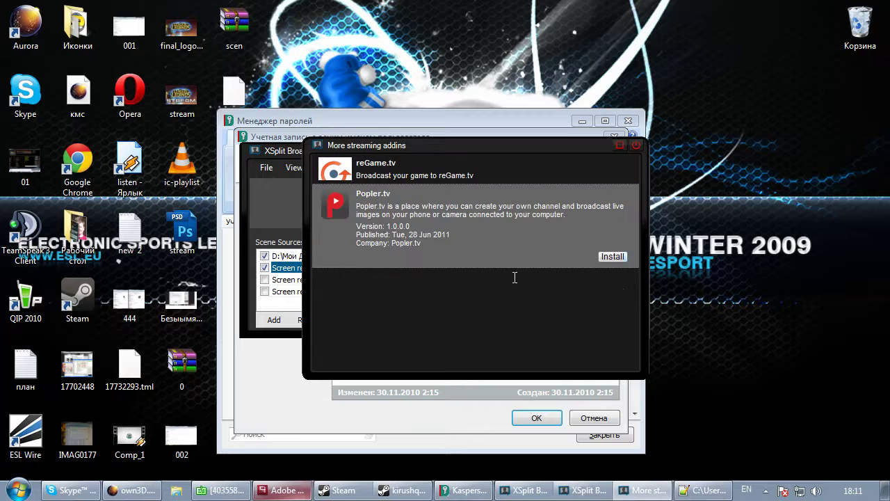
left_click(635, 145)
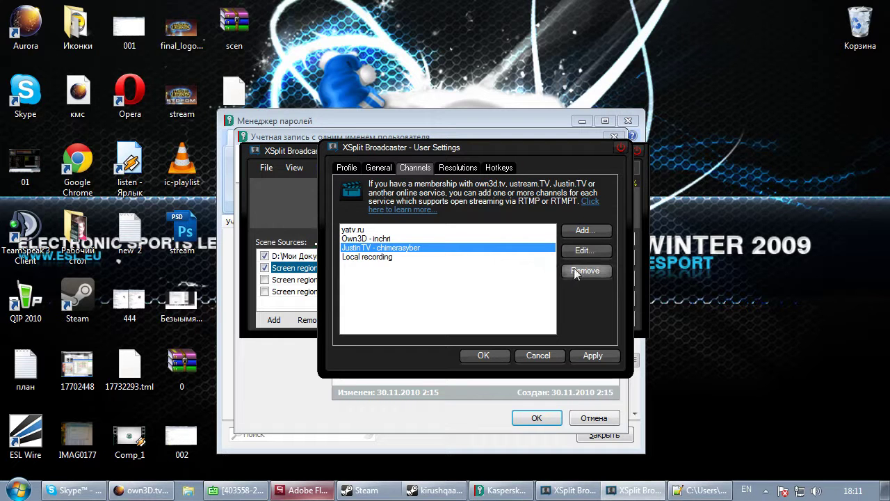
Select the Own3D channel, and check the guide plan in Notepad++ before returning to the XSplit settings.
left_click(390, 239)
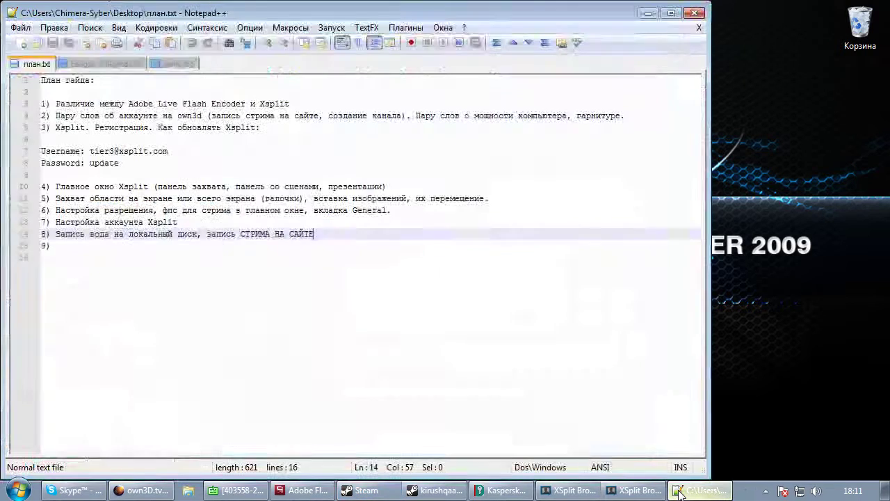
left_click(685, 490)
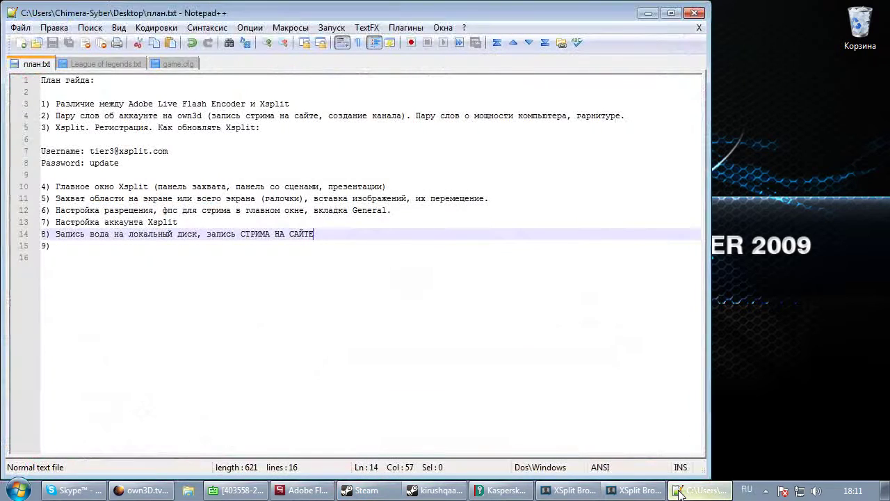
left_click(678, 490)
Examine the hotkeys assigned to switching to the Main Cs, 02 and League Of Legends scenes.
left_click(498, 168)
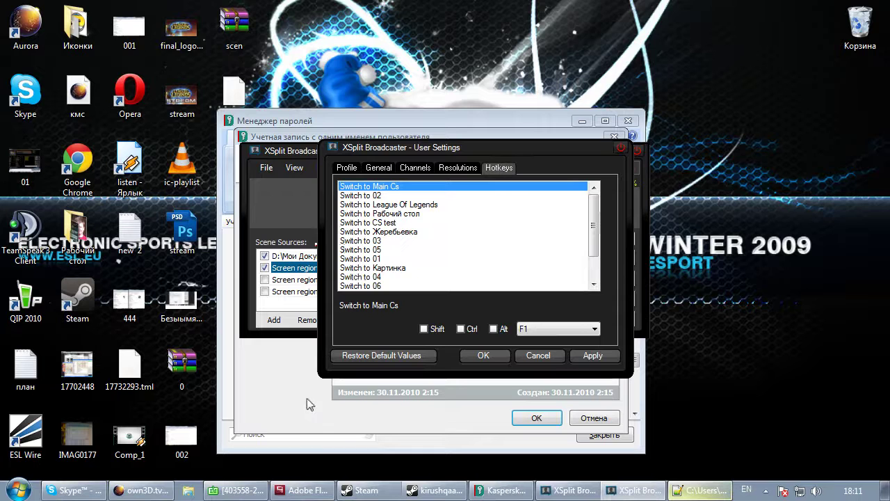
left_click(396, 206)
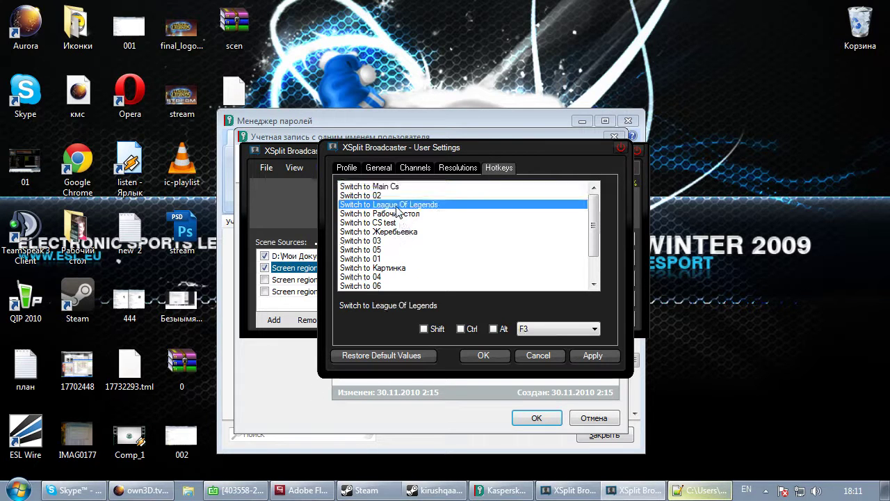
left_click(398, 187)
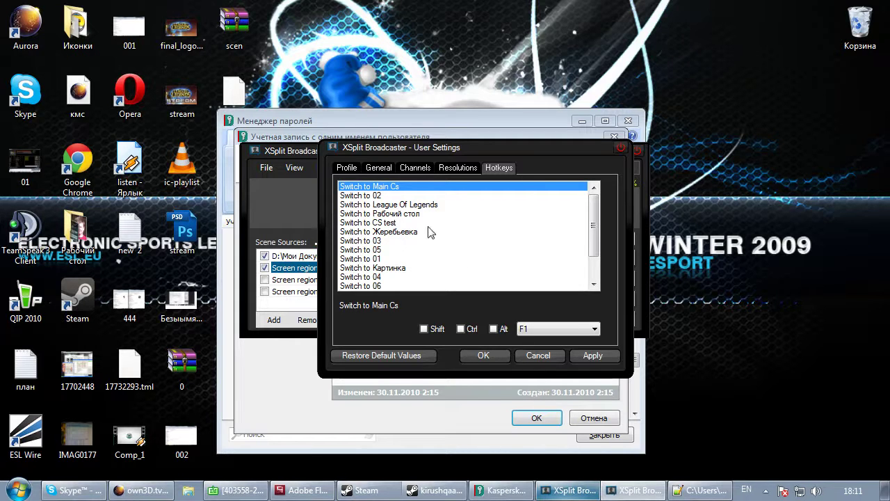
left_click(389, 196)
left_click(391, 186)
left_click(392, 195)
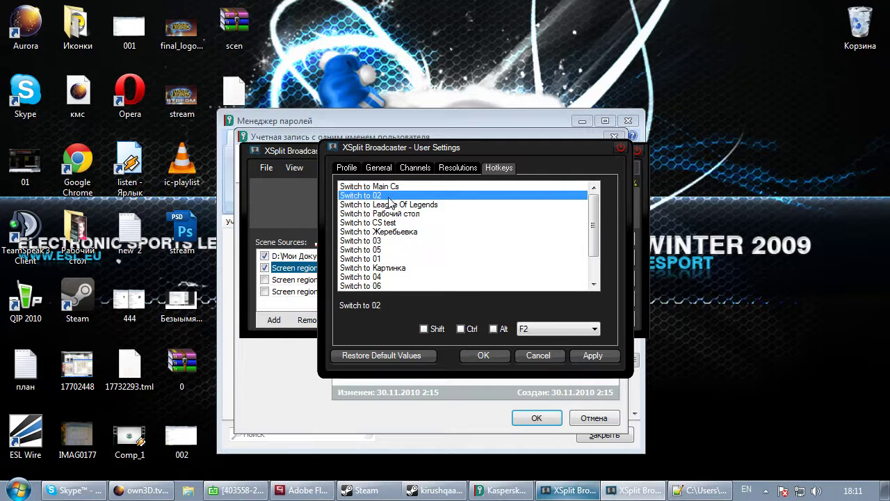
left_click(394, 204)
left_click(394, 186)
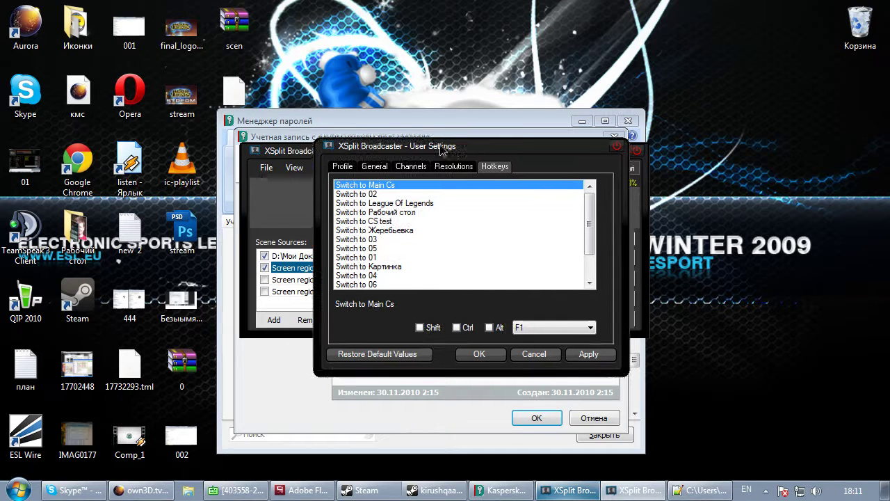
Move the user settings window clear of the scene buttons, and compare the scene-switching hotkeys with the scenes.
left_click_drag(459, 149, 235, 92)
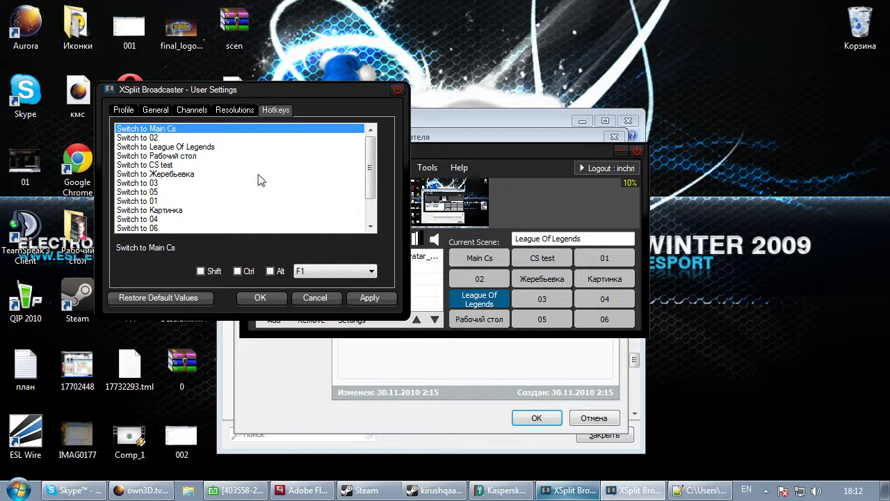
left_click(205, 147)
left_click(202, 129)
left_click(159, 137)
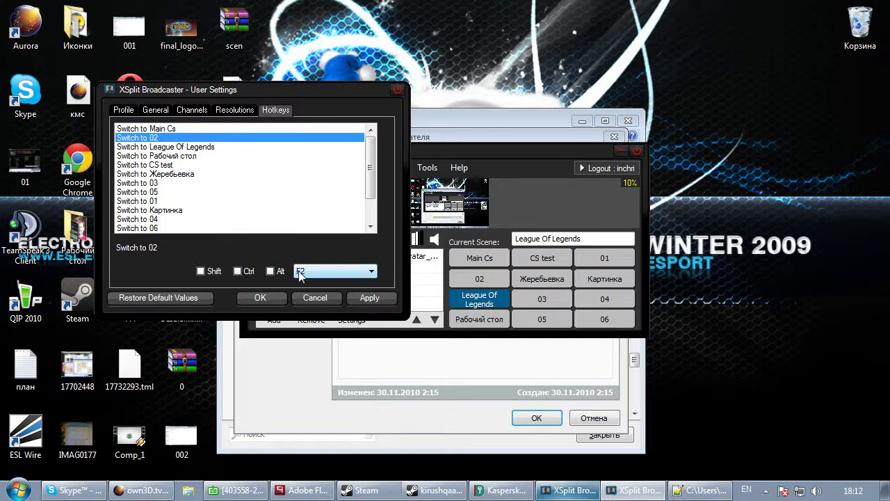
scroll(312, 240, "down", 1)
scroll(311, 235, "down", 1)
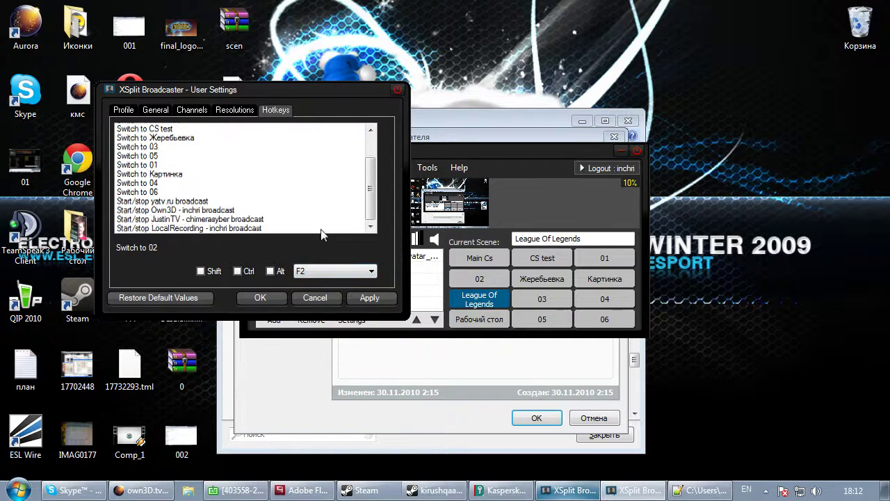
Go through the start/stop broadcast hotkeys of the yatv.ru, Own3D, JustinTV and LocalRecording channels, comparing them with those of scenes 04 and 06.
left_click(211, 210)
left_click(206, 201)
left_click(209, 210)
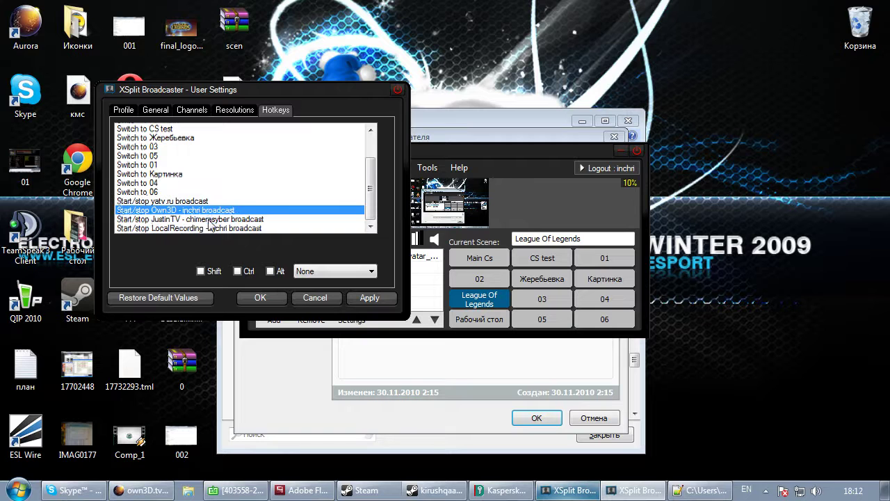
left_click(210, 219)
left_click(208, 228)
left_click(192, 192)
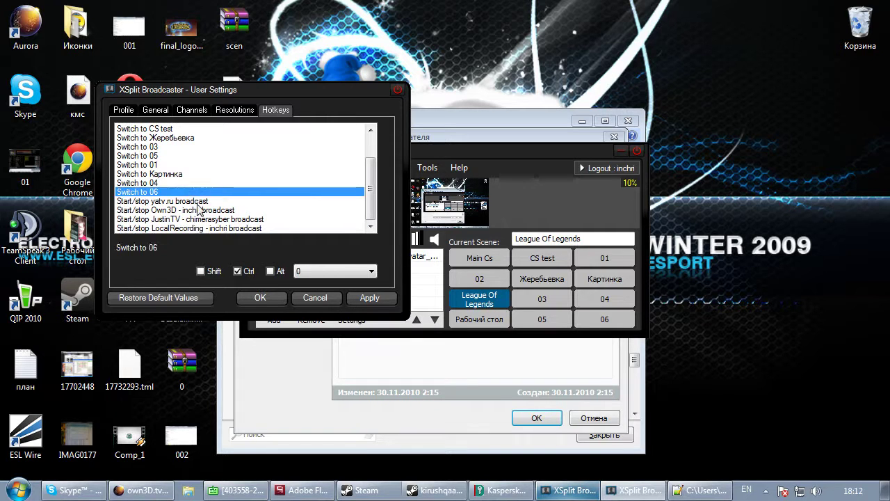
left_click(198, 201)
left_click(197, 210)
left_click(191, 218)
left_click(195, 228)
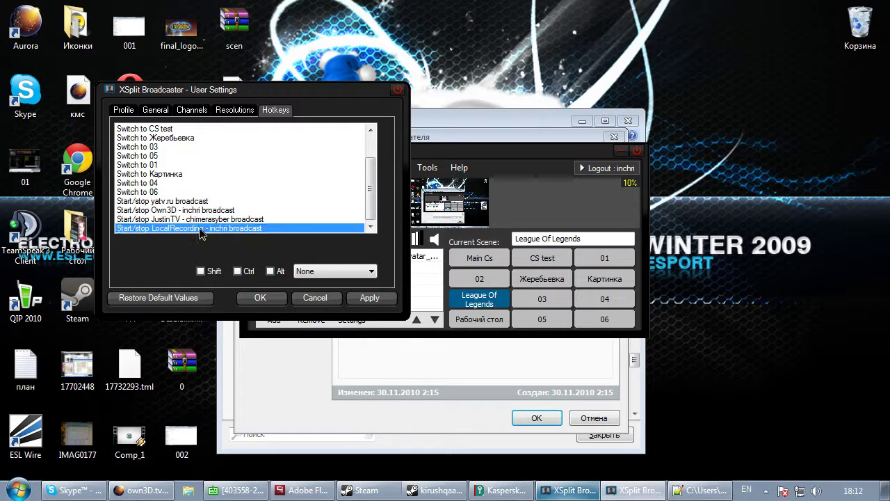
left_click(192, 209)
left_click(192, 204)
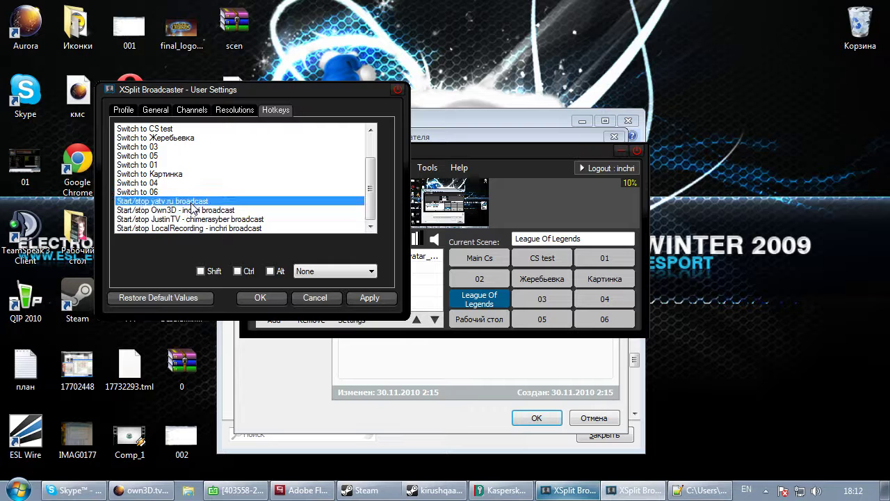
left_click(194, 210)
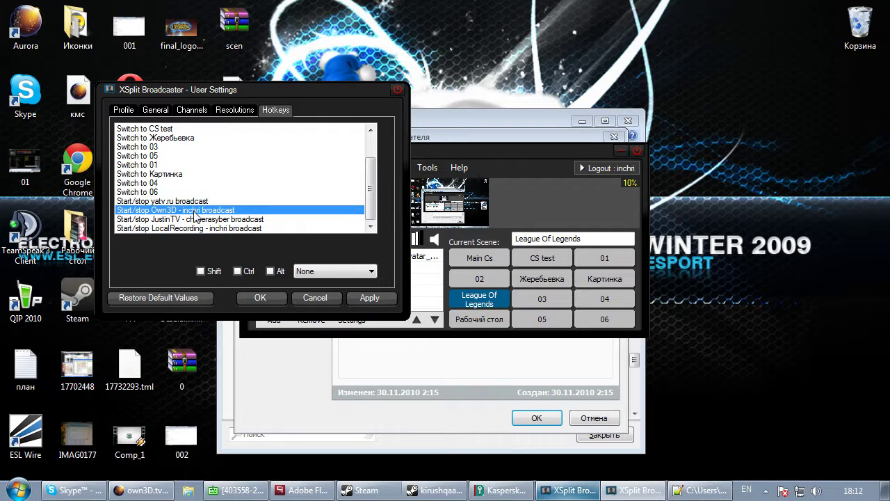
left_click(320, 271)
left_click(175, 191)
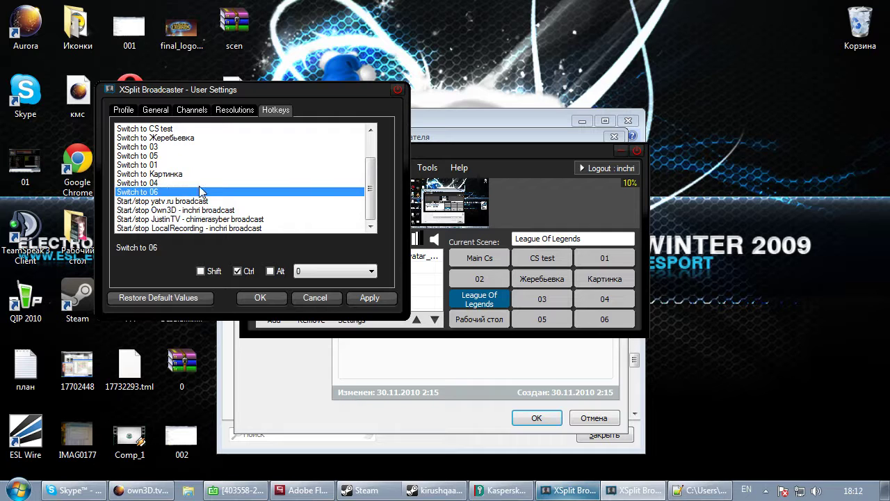
left_click(186, 182)
left_click(189, 192)
Close the user settings without saving changes, and switch the current scene to Жеребьевка and back to League Of Legends.
left_click(324, 302)
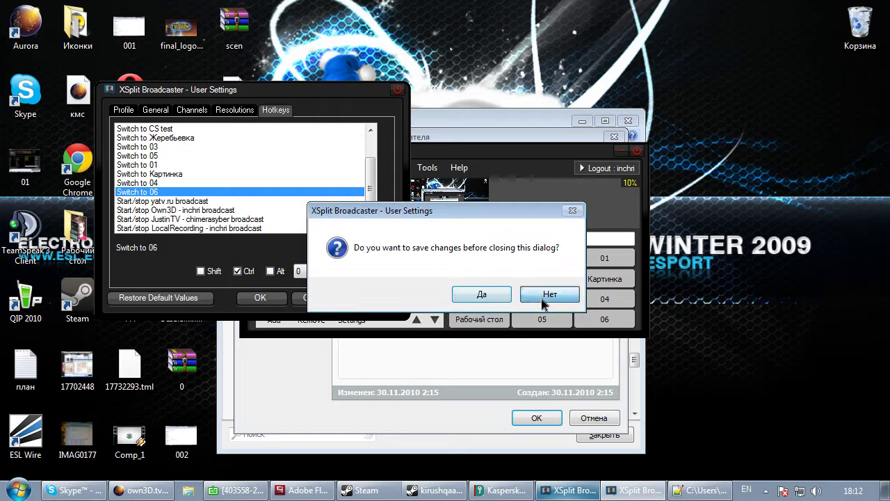
left_click(545, 294)
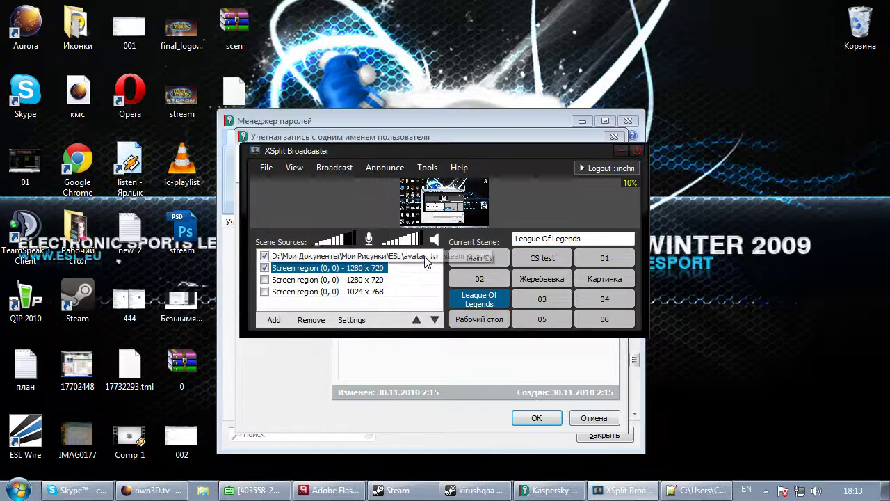
left_click(540, 280)
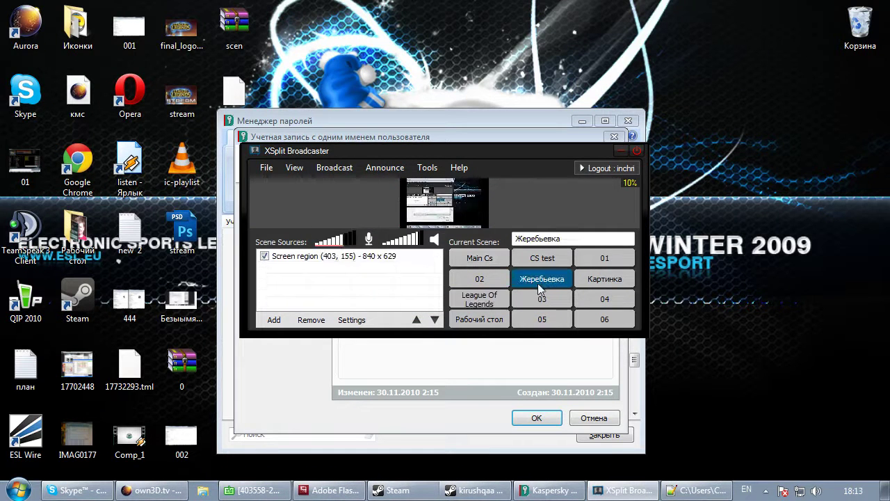
left_click(489, 301)
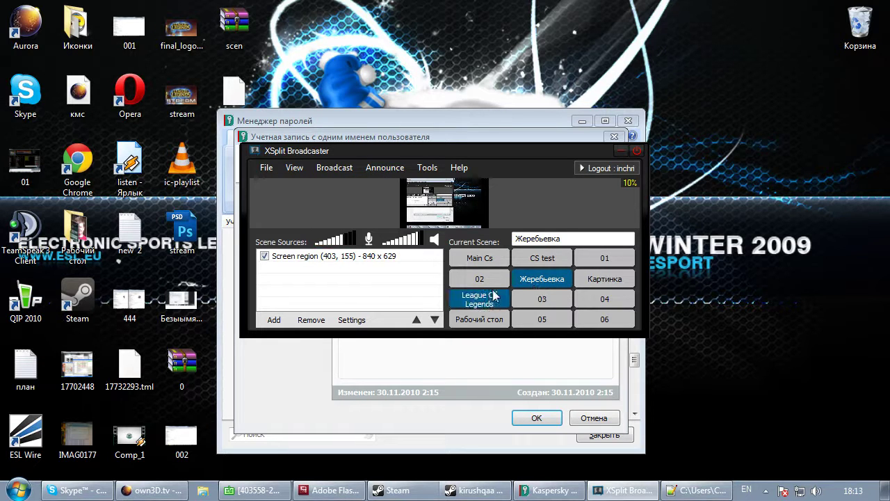
Review the guide plan in Notepad++ and the reopened hotkey, resolution and channel settings, and close the user settings.
left_click(425, 168)
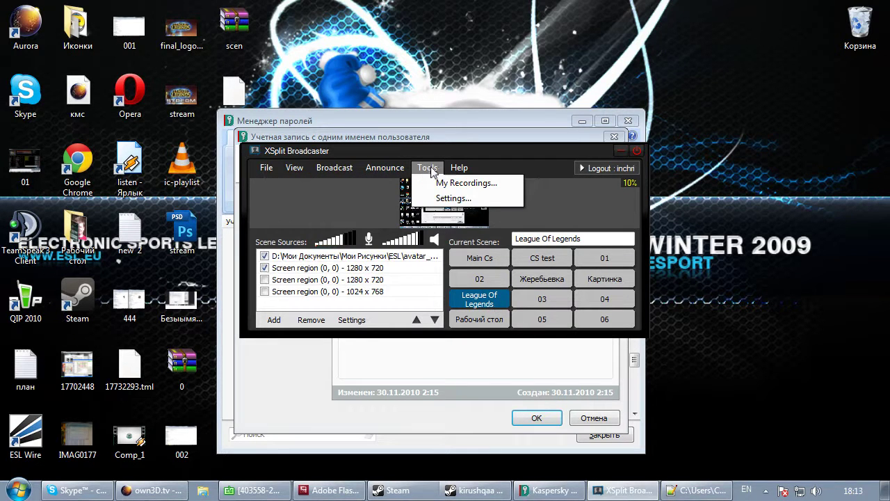
left_click(451, 198)
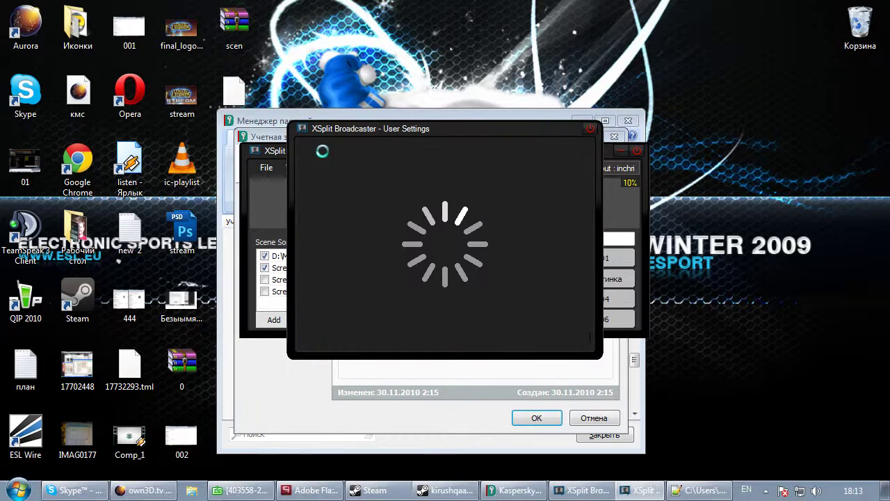
left_click(701, 490)
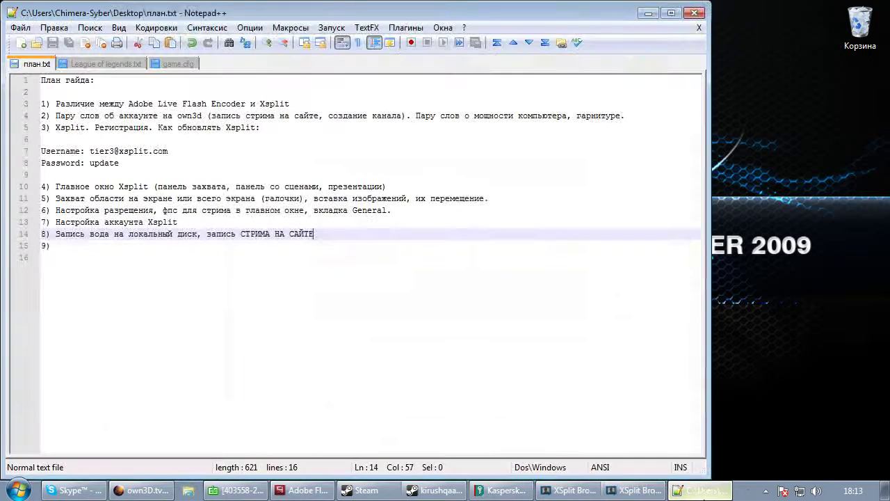
left_click(701, 490)
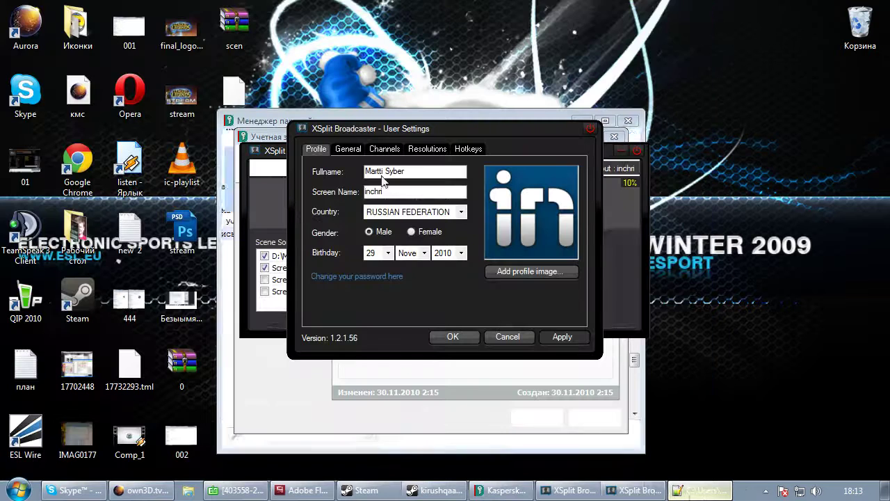
left_click(469, 149)
left_click(424, 149)
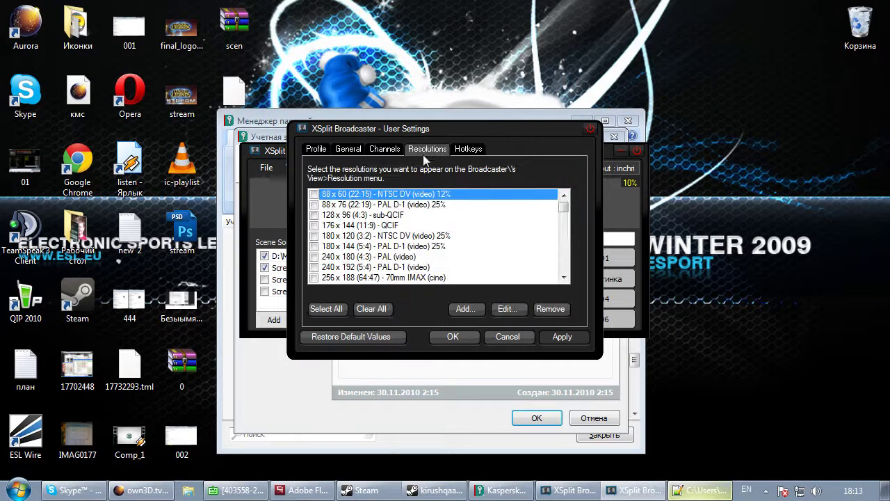
left_click(385, 149)
left_click(591, 129)
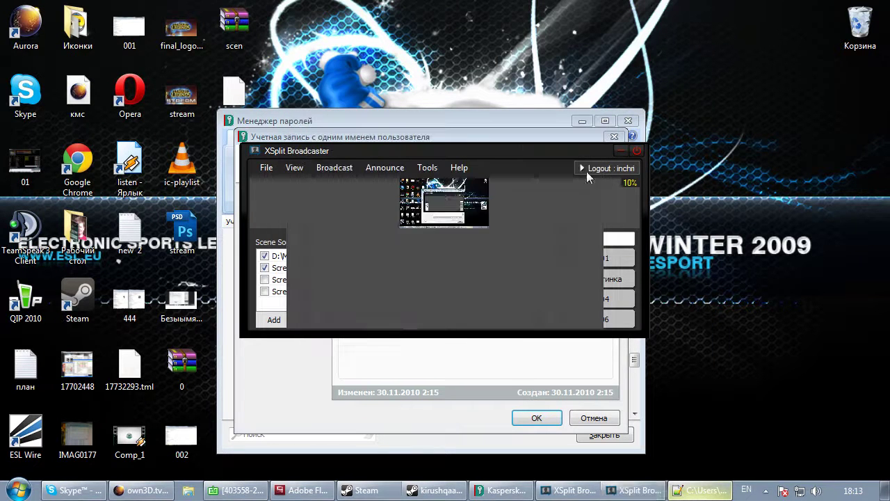
Switch to Adobe Flash Media Live Encoder to check the encoding log and statistics, and minimize it.
left_click(326, 490)
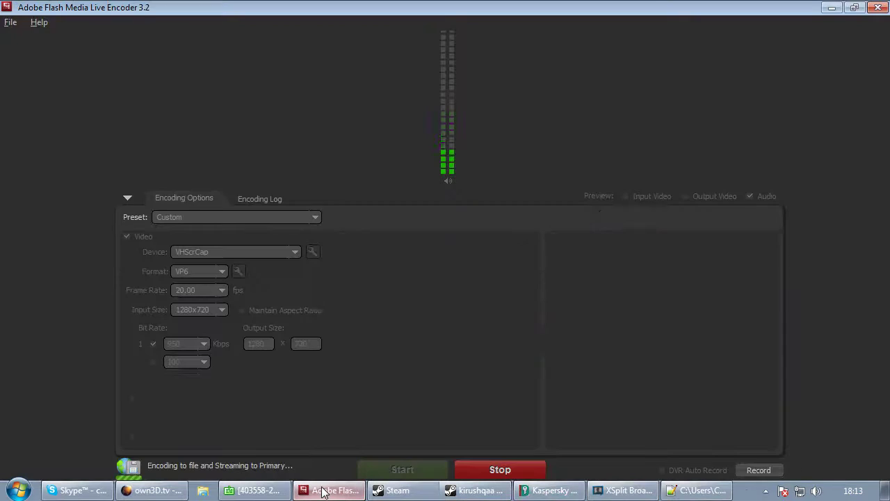
left_click(249, 197)
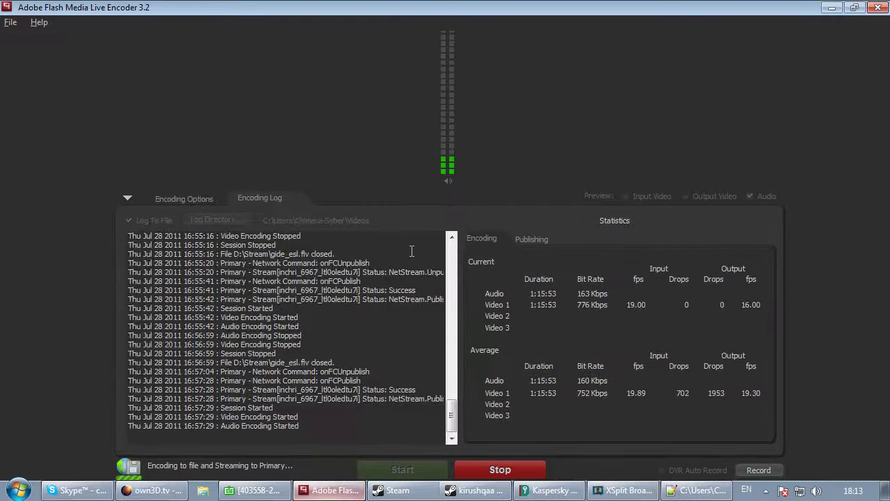
left_click(832, 7)
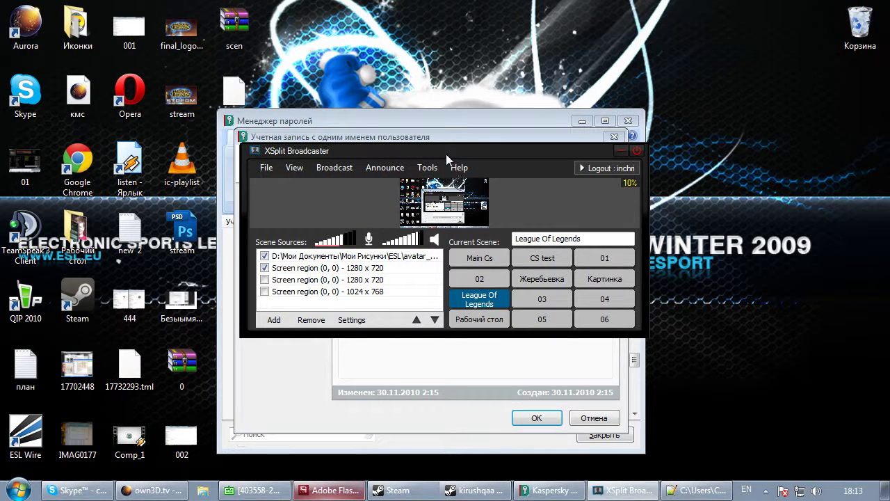
Open the XSplit Recordings folder, select the Own3D channel's recordings subfolder, and close the folder window.
left_click(427, 168)
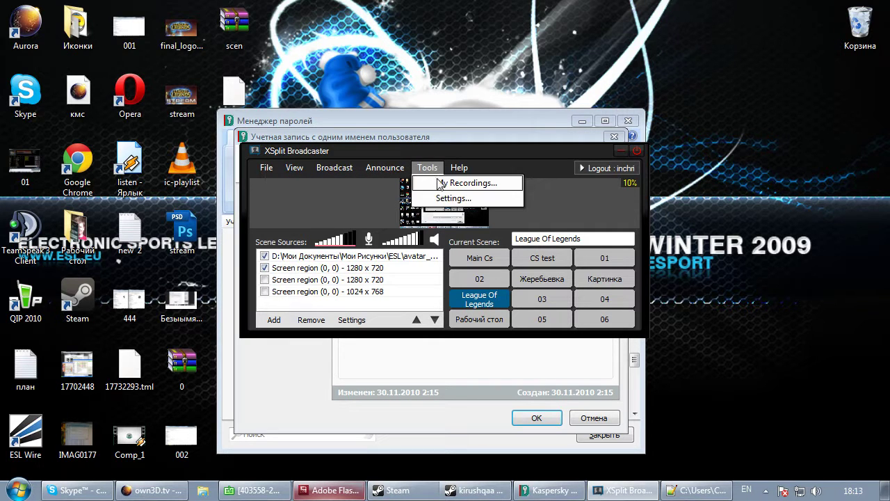
left_click(327, 268)
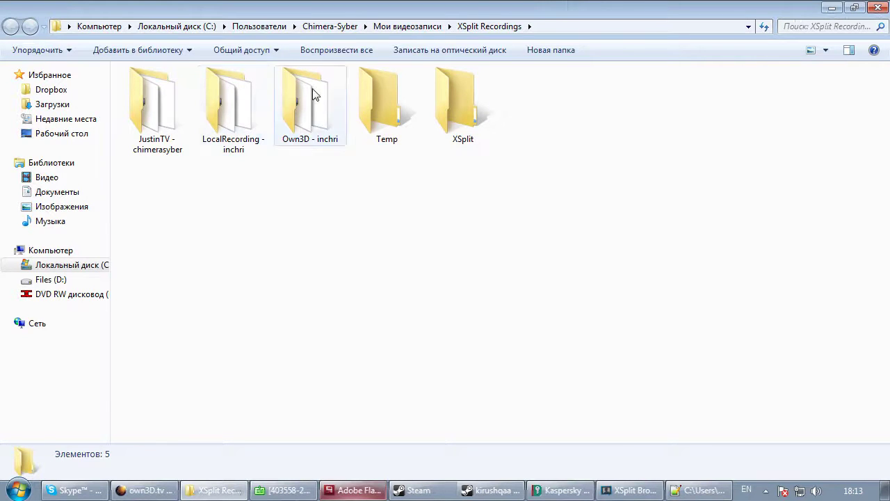
double_click(330, 90)
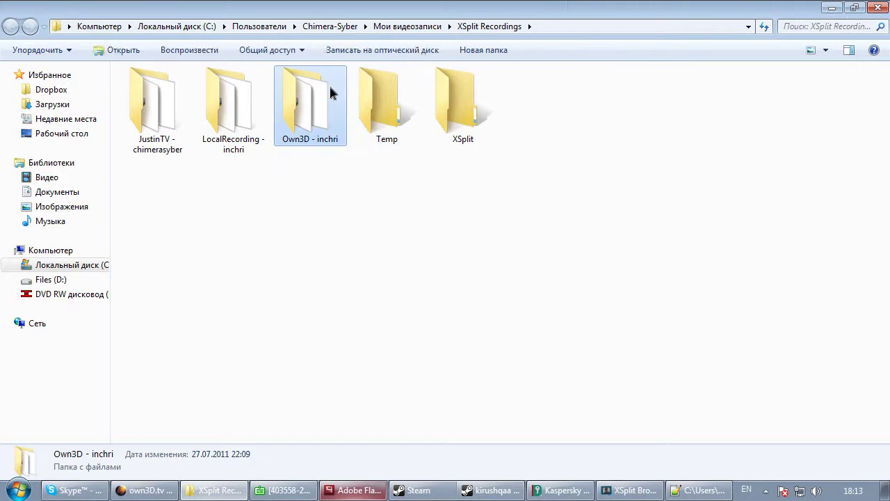
left_click(875, 10)
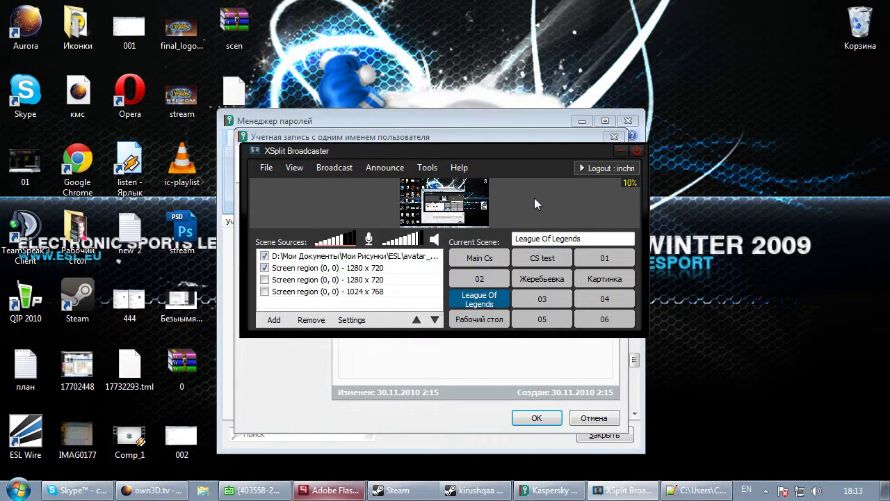
Check the incoming Steam chat messages and highlight the current scene's name in XSplit Broadcaster before returning to the chat.
left_click(480, 491)
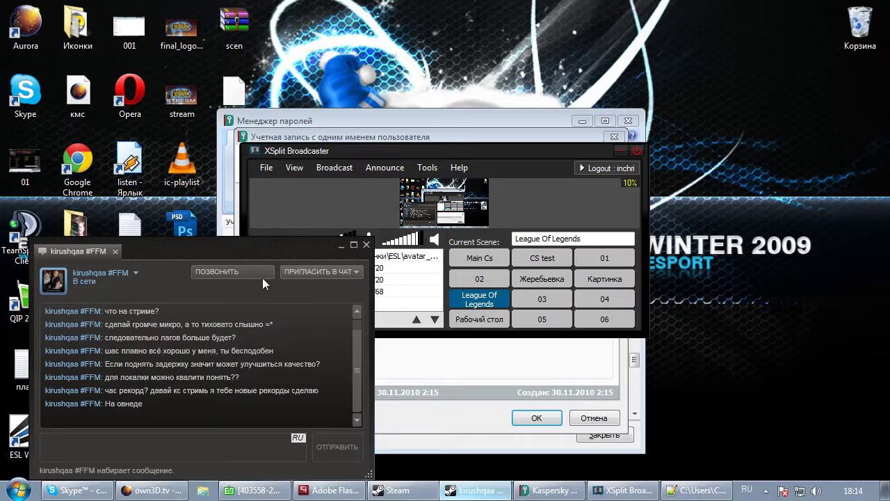
left_click(443, 151)
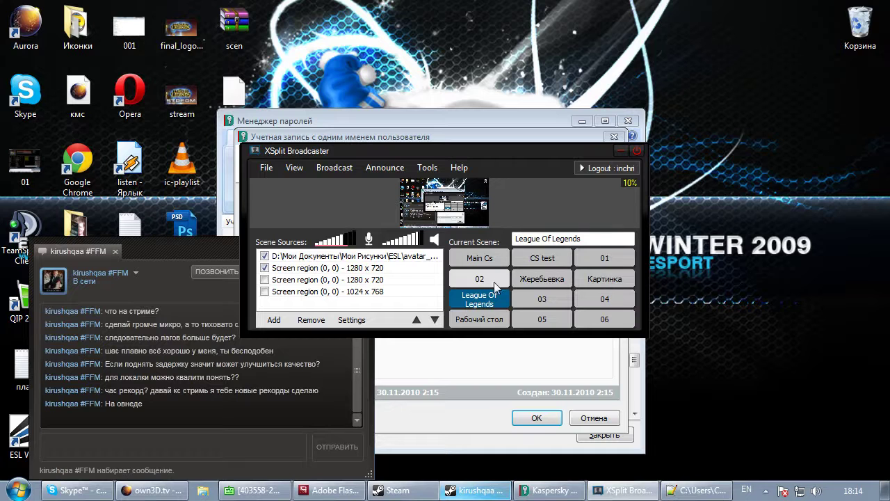
left_click(598, 238)
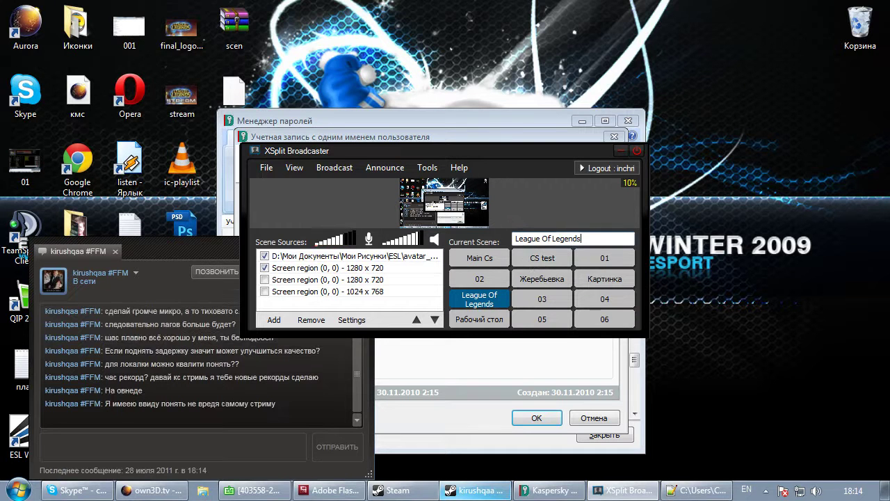
key("ctrl+a")
key("End")
key("ctrl+a")
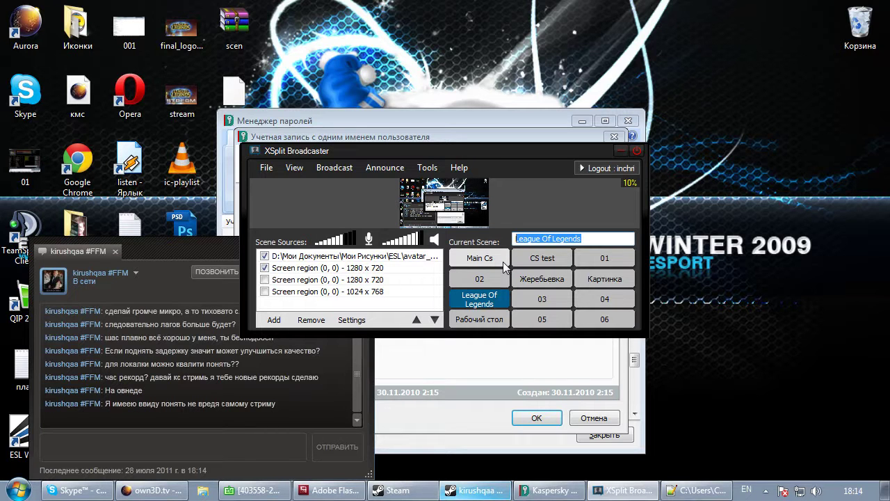
left_click(151, 446)
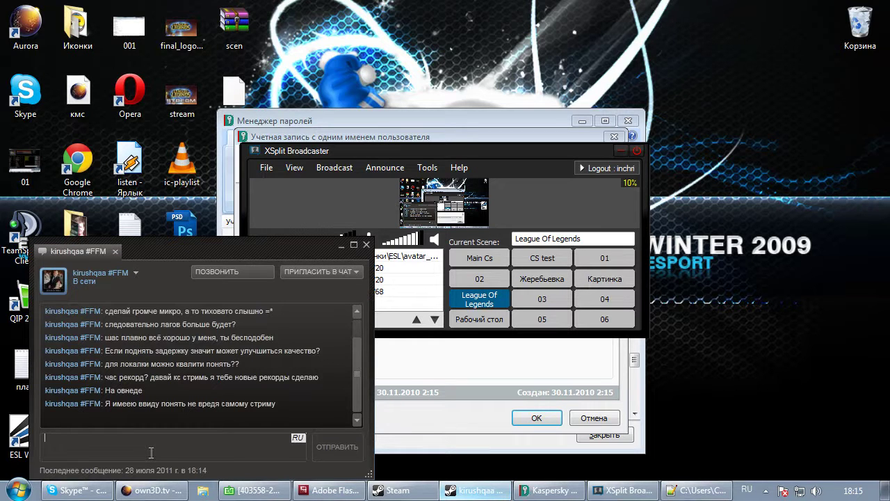
Switch to the own3D.tv livestream settings in the browser, examine the available Stream Delay options, and minimize the browser.
left_click(153, 491)
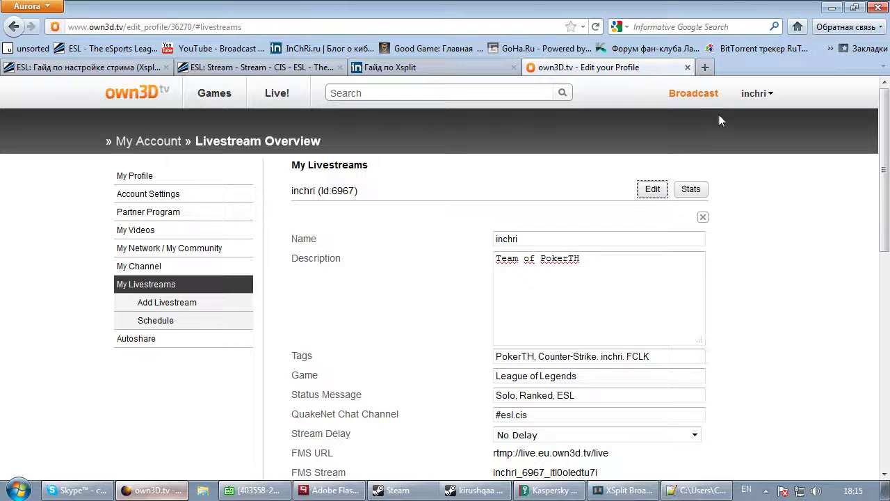
right_click(765, 96)
left_click(712, 187)
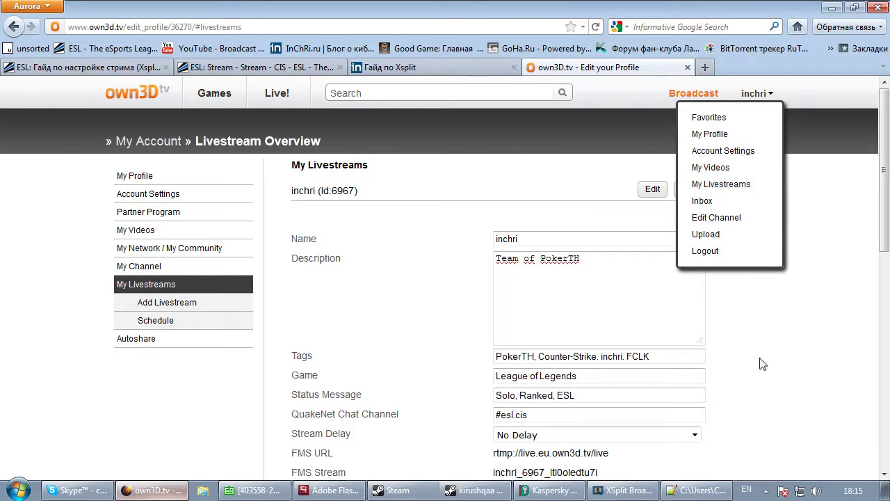
scroll(688, 278, "down", 4)
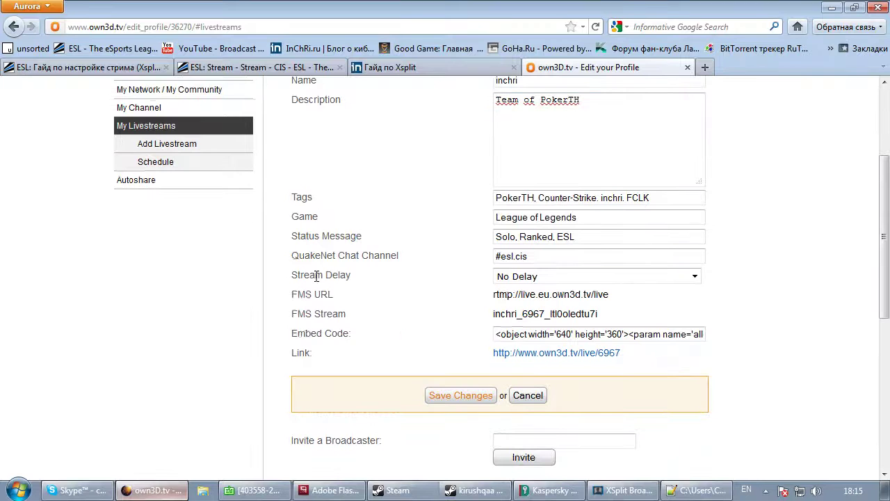
left_click_drag(350, 275, 621, 353)
left_click(507, 276)
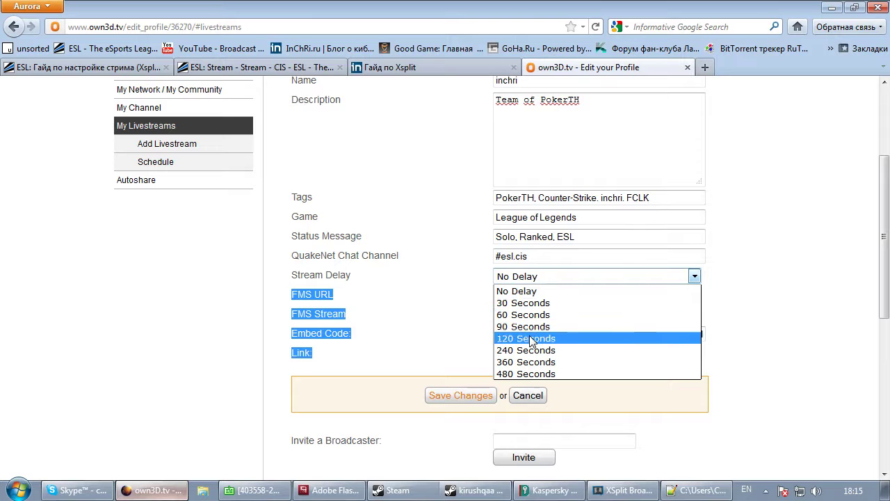
left_click(276, 288)
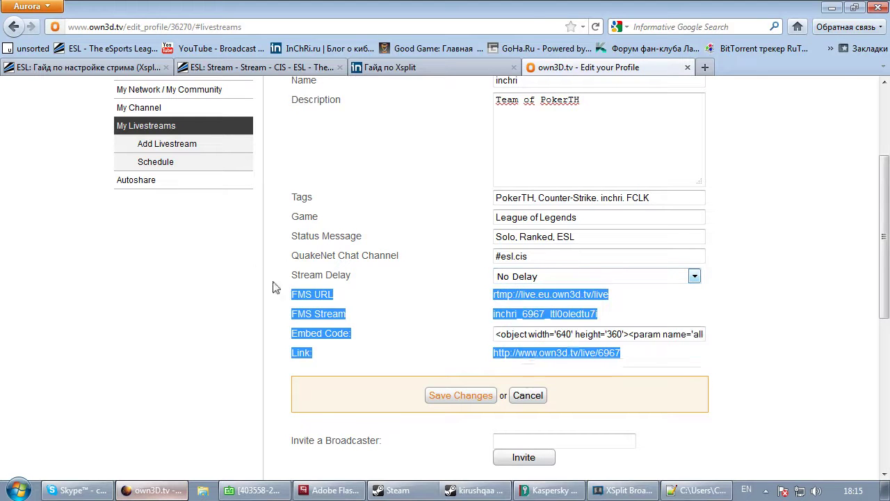
scroll(332, 182, "up", 4)
left_click(832, 7)
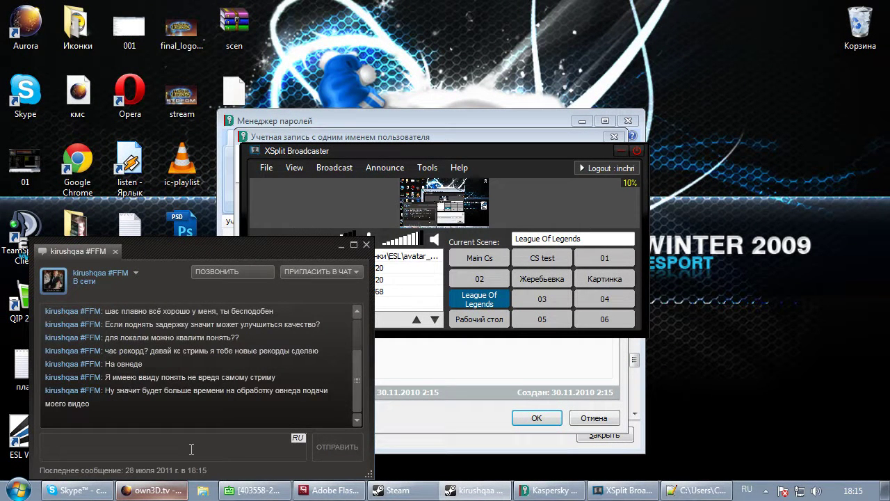
Return to XSplit Broadcaster, select the enabled 1280 x 720 screen region and the avatar image source in turn, and unmute the microphone.
left_click(191, 450)
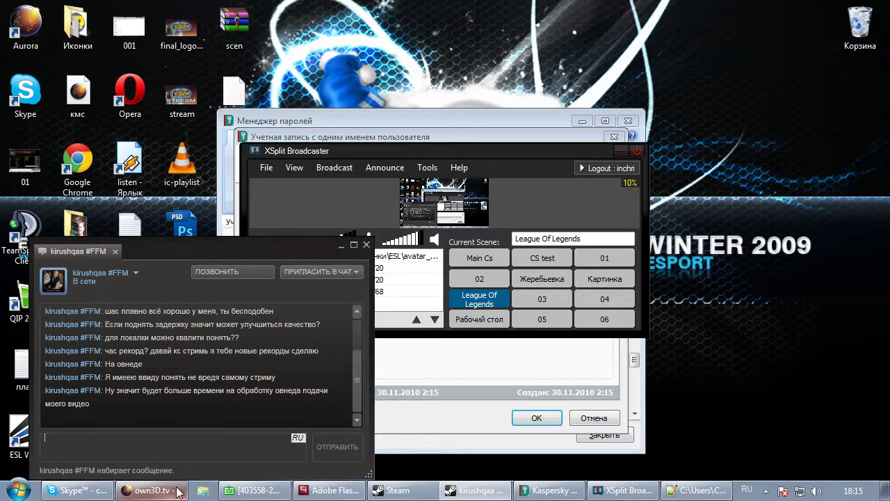
left_click(153, 490)
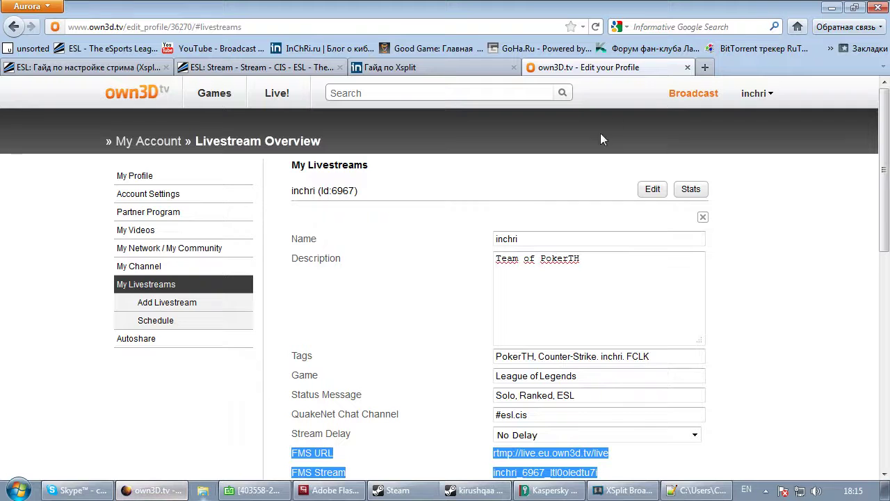
left_click(831, 7)
left_click(476, 151)
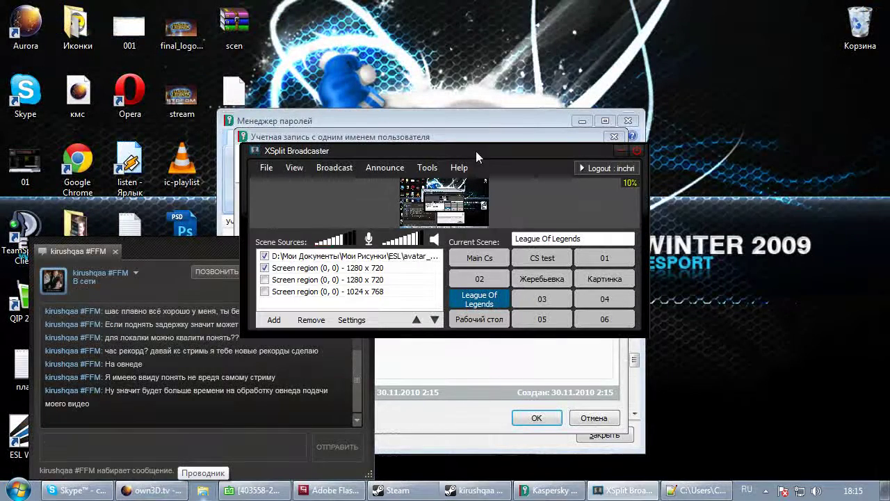
left_click(358, 268)
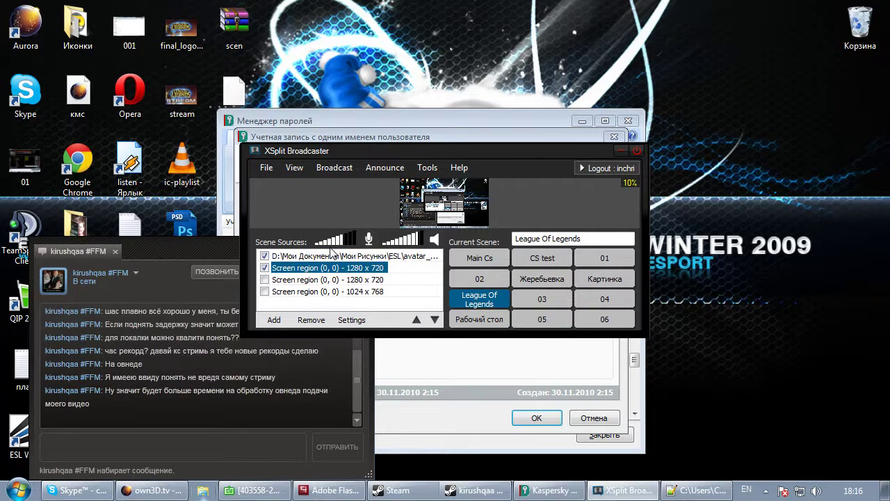
left_click(357, 257)
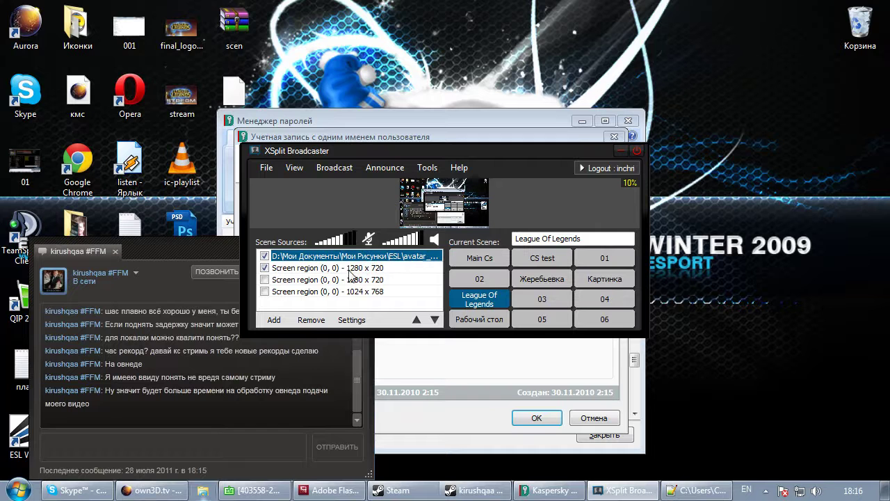
left_click(368, 240)
left_click(434, 243)
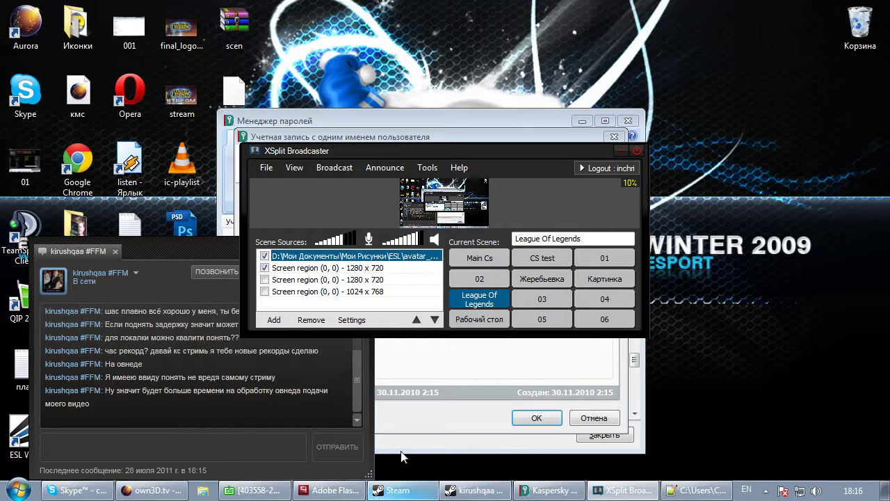
Review the guide plan in Notepad++, and return to the own3D.tv livestream settings in the browser.
left_click(672, 493)
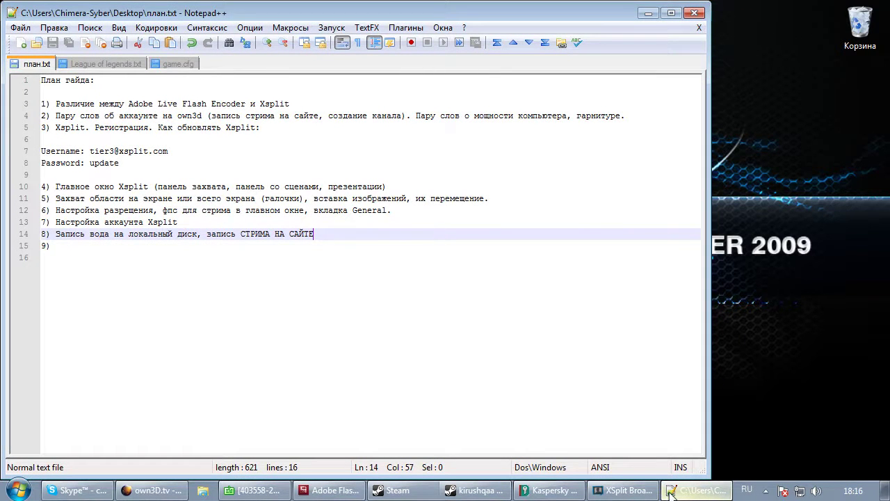
left_click(672, 492)
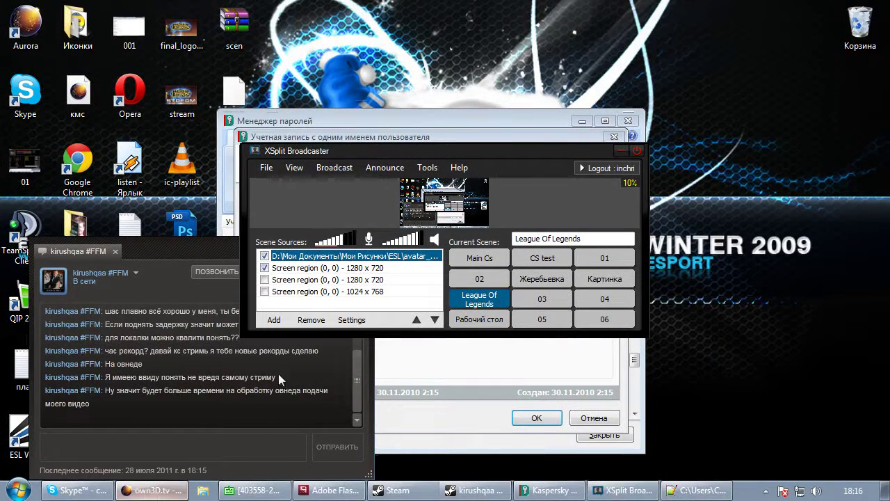
key("alt+Tab")
left_click(763, 227)
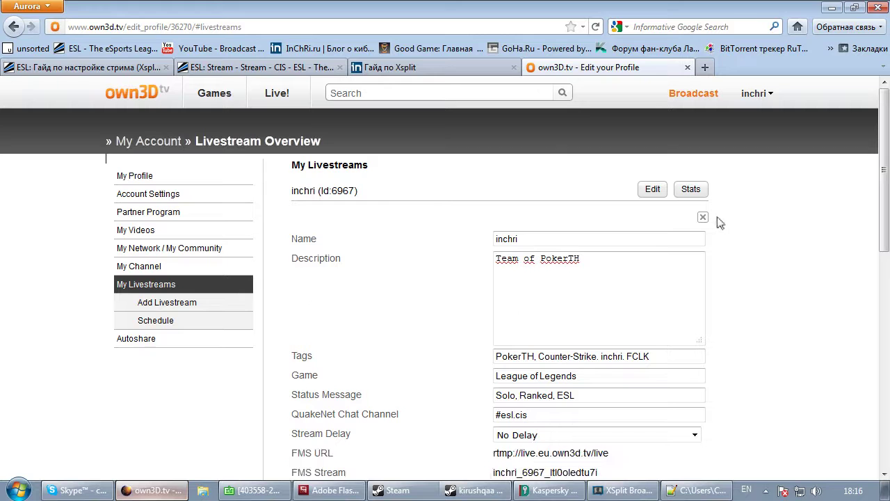
Open the YouTube home page in a new browser tab, and close that tab.
left_click(14, 487)
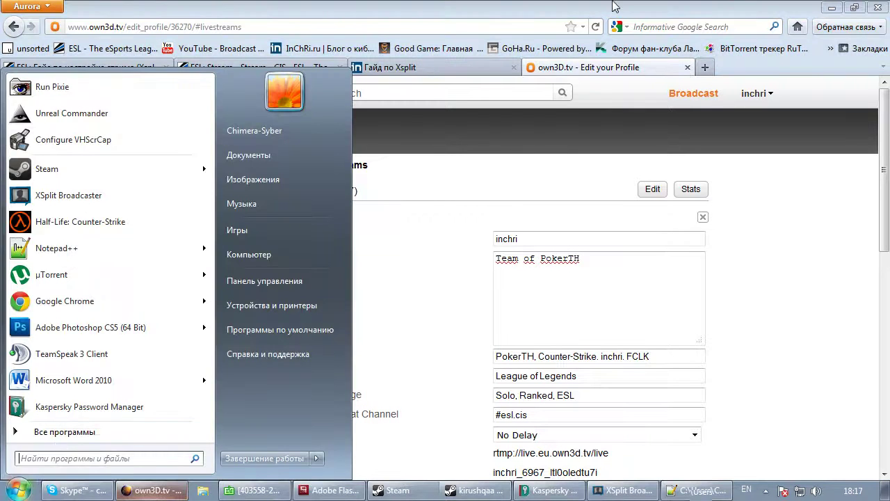
key("Escape")
key("ctrl+t")
left_click(214, 53)
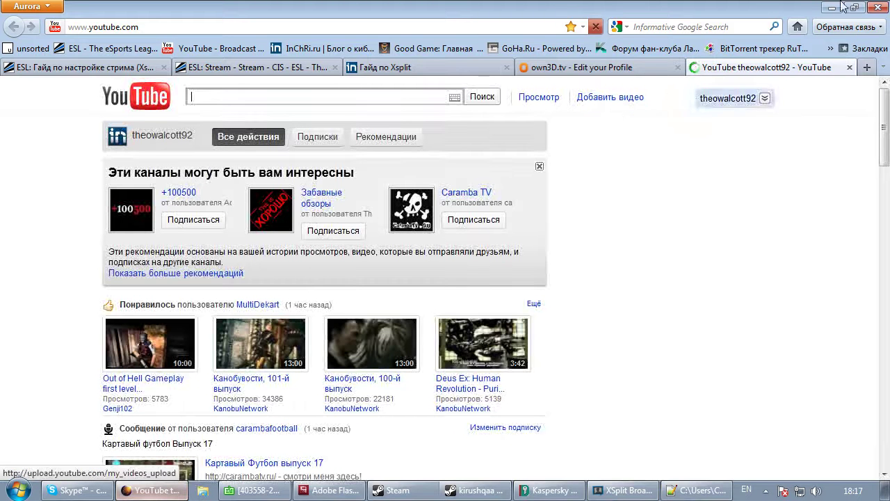
left_click(849, 68)
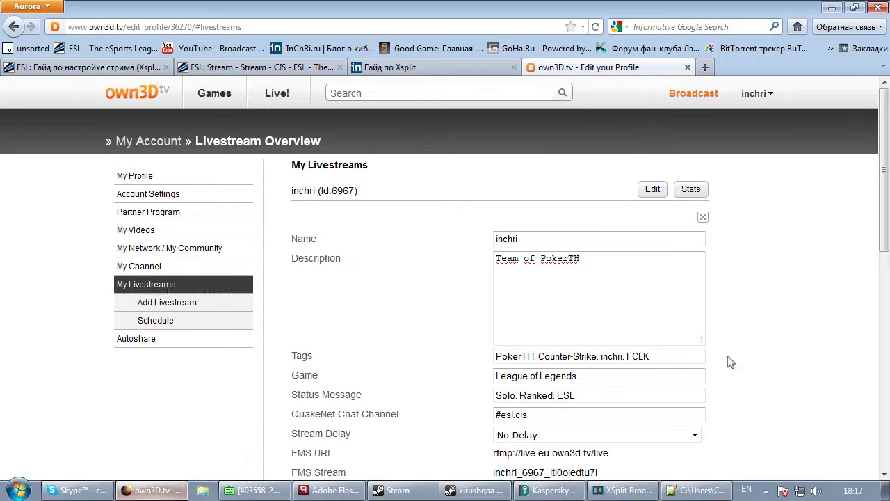
Check the Steam chat, and look through the uploaded and favorite videos on own3D.tv, sorting the uploads by upload date.
left_click(475, 490)
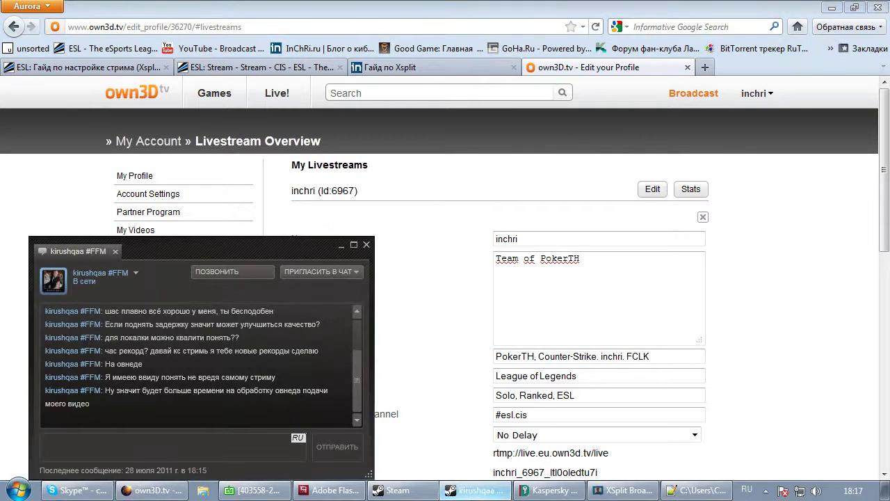
left_click(457, 420)
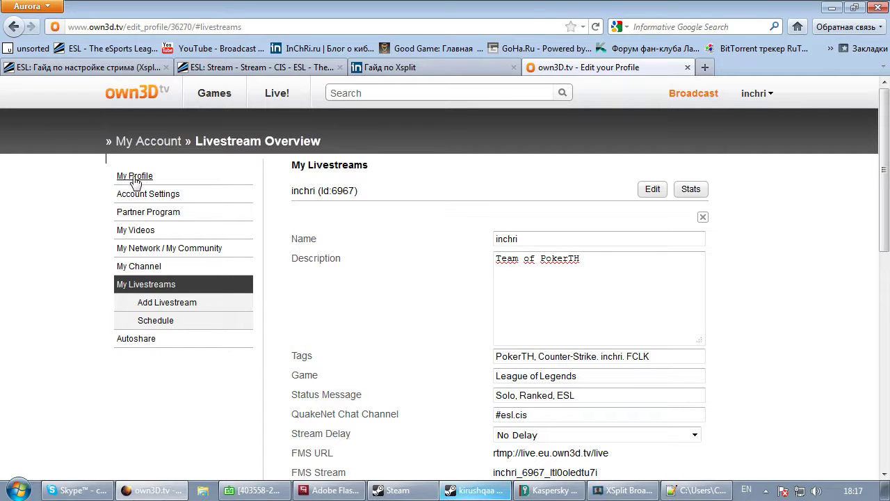
left_click(142, 230)
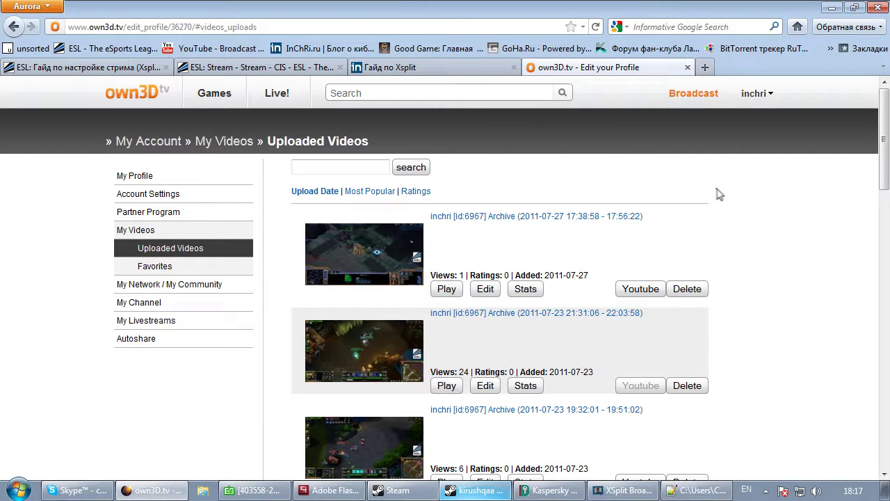
scroll(791, 322, "down", 10)
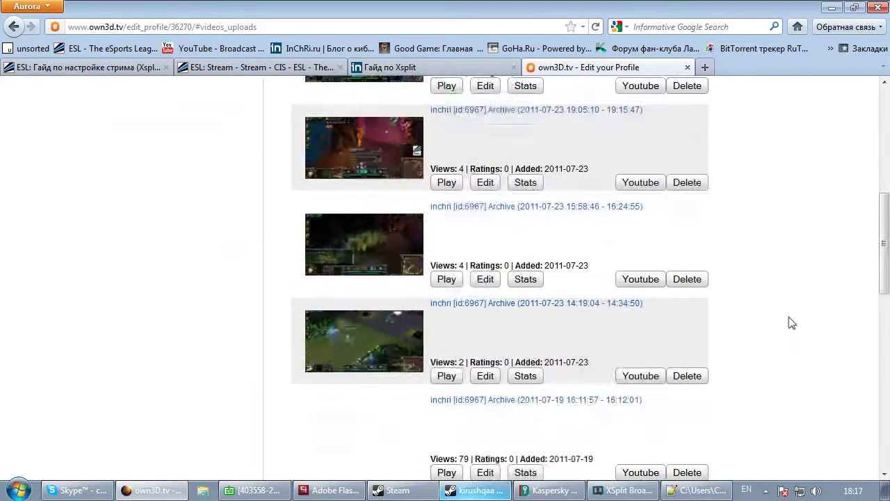
scroll(790, 319, "up", 10)
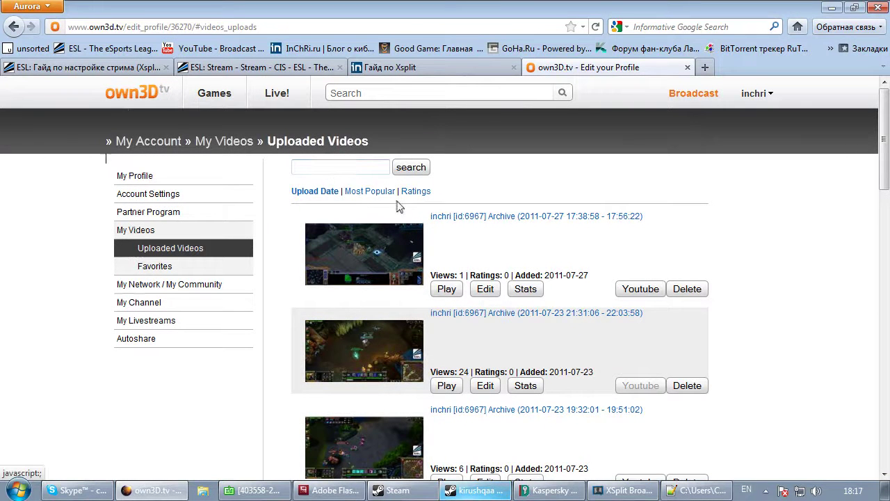
left_click(167, 262)
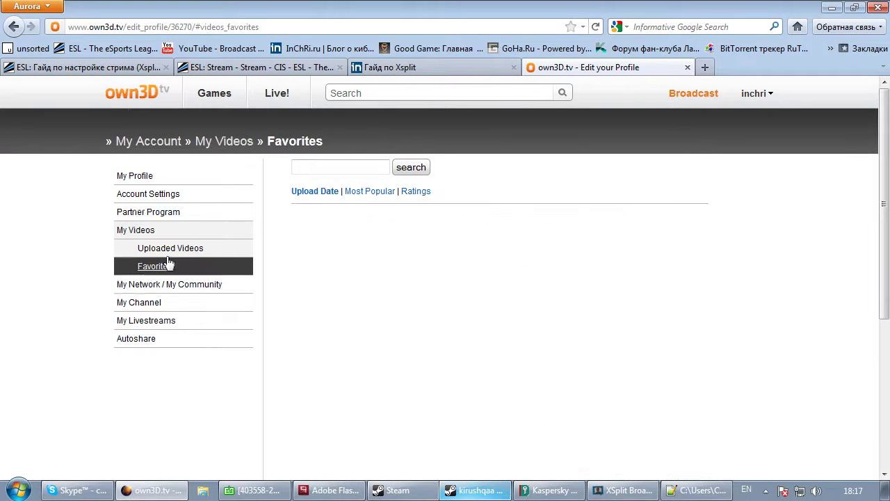
left_click(148, 234)
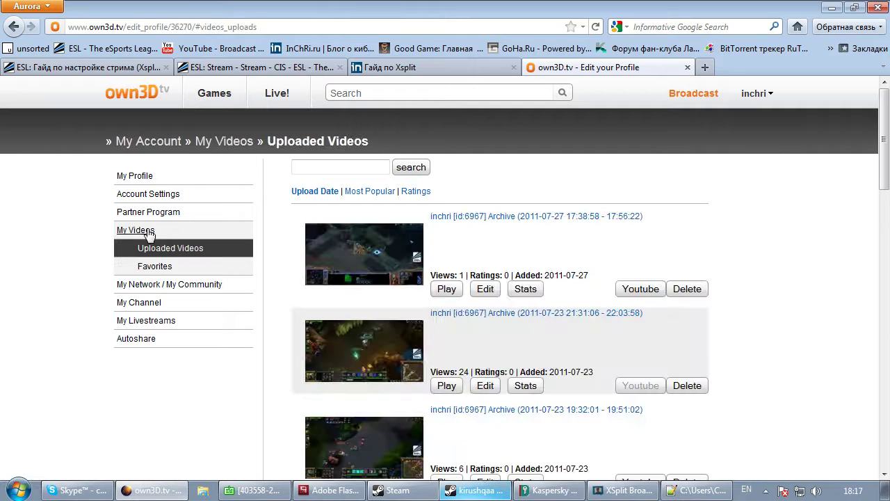
left_click(309, 191)
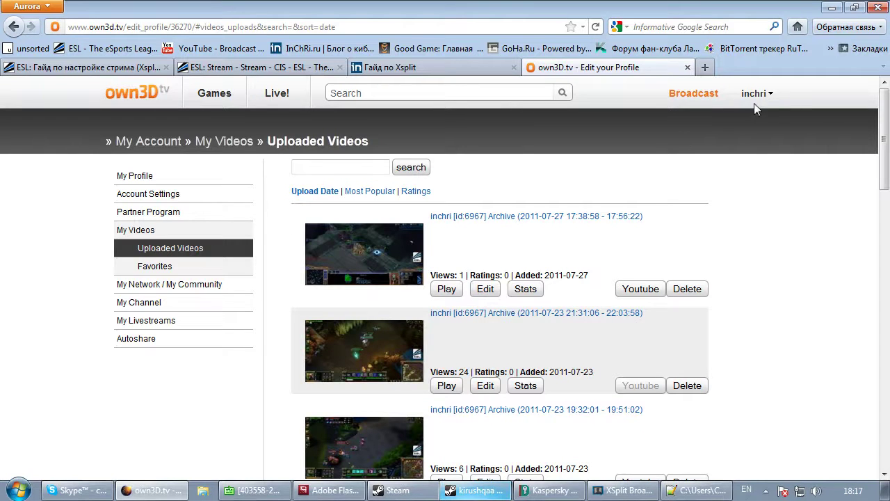
Open the own3D.tv video upload page, highlight the 25-minute length limit, and read the upload limits and recommended formats.
mouse_move(755, 96)
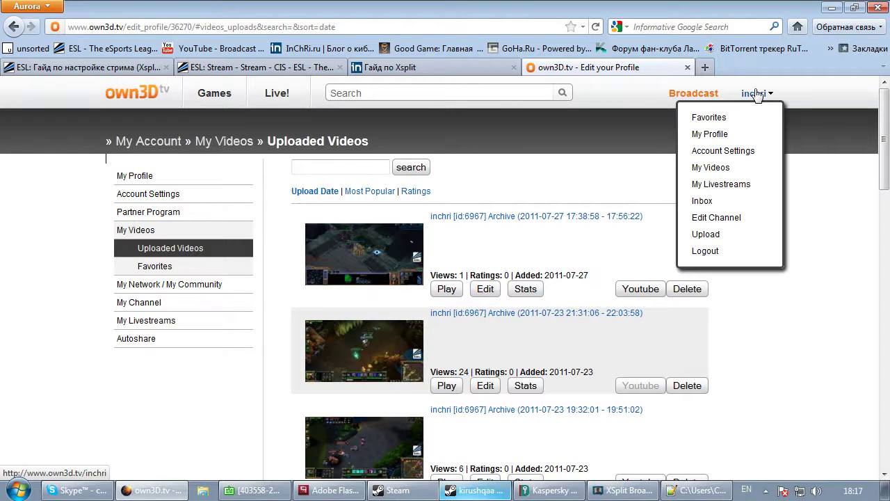
left_click(715, 233)
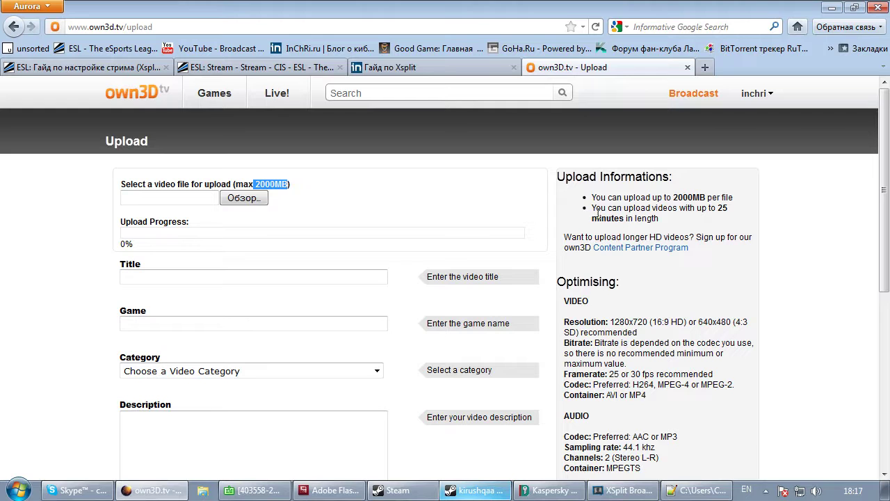
left_click(697, 228)
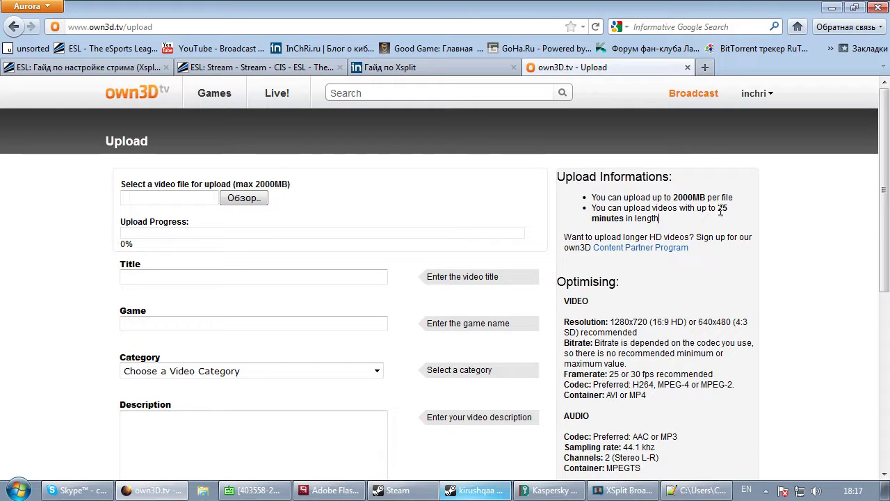
left_click_drag(721, 212, 718, 211)
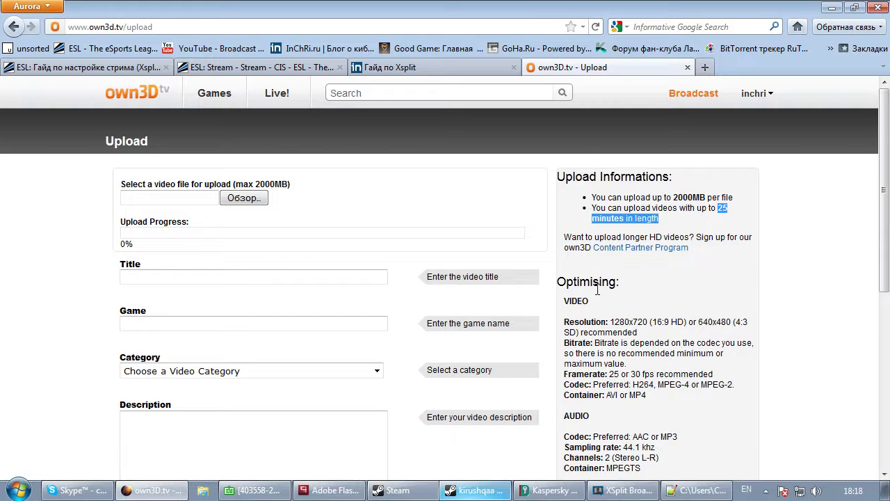
scroll(597, 290, "down", 1)
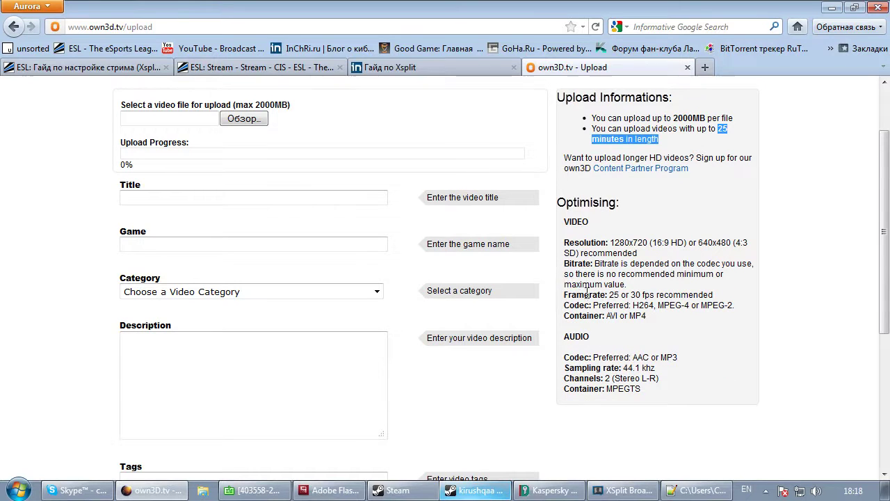
scroll(587, 292, "up", 1)
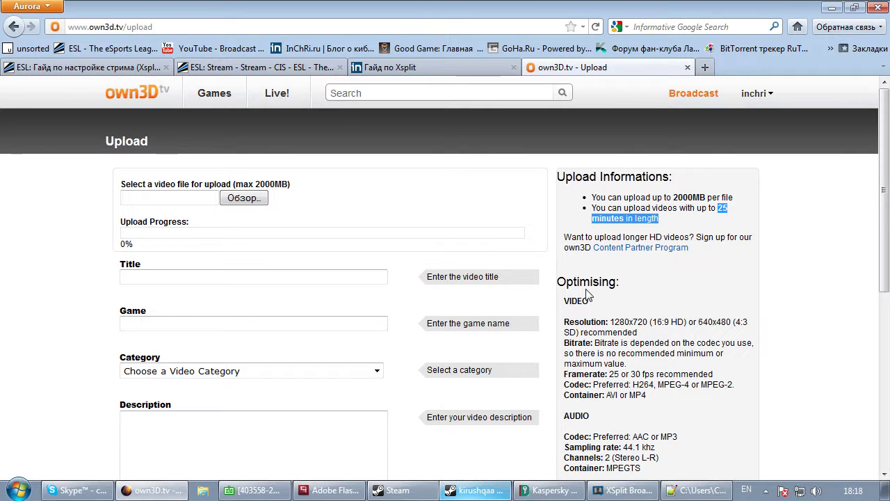
Go to the own3D.tv home page, and briefly check the guide plan in Notepad++.
left_click(121, 93)
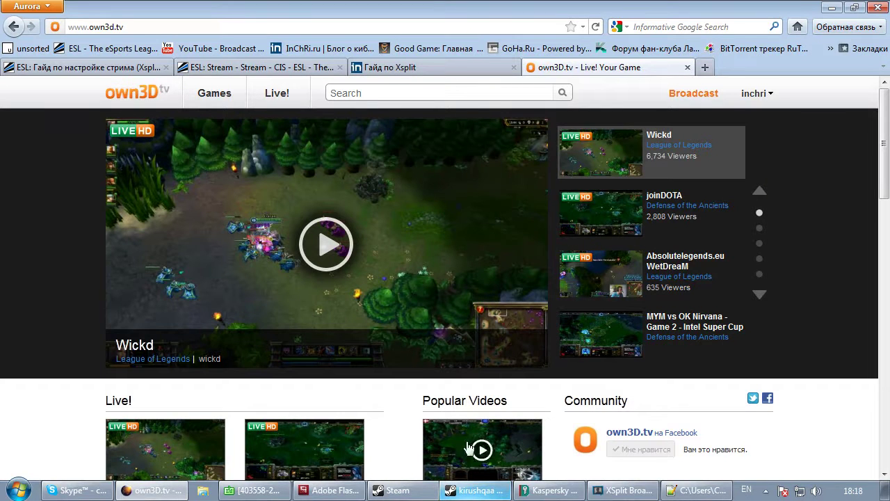
left_click(695, 490)
left_click(695, 491)
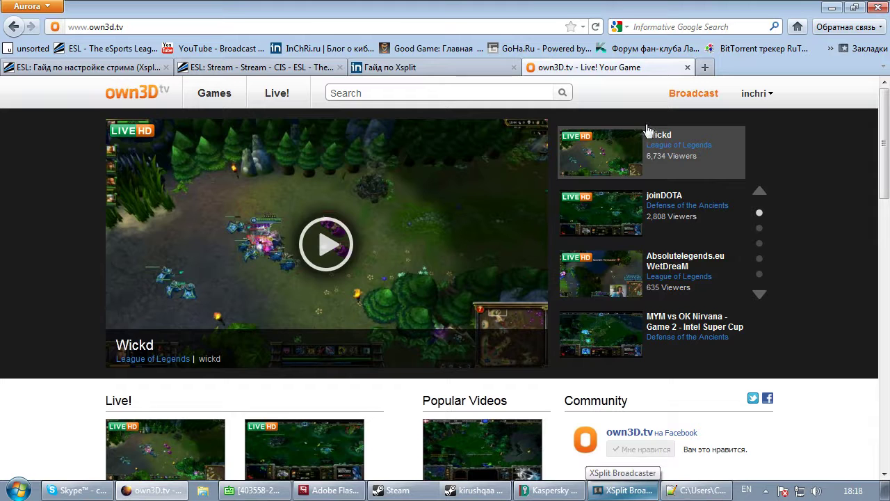
left_click(694, 94)
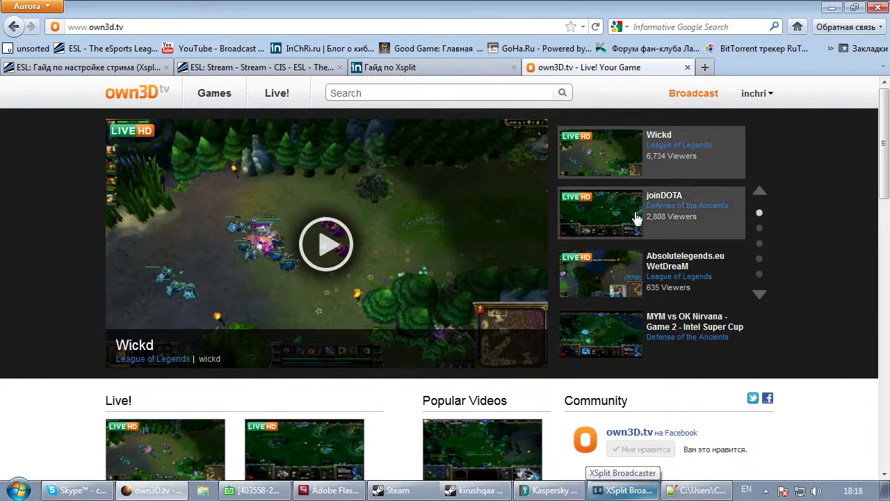
Switch to XSplit Broadcaster, look over its list of broadcast channels, and minimize the window.
left_click(623, 490)
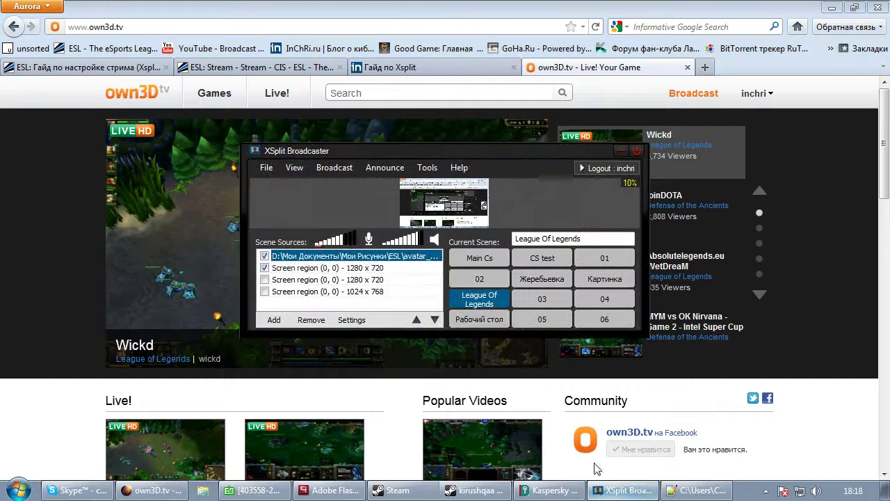
left_click(334, 168)
left_click(383, 150)
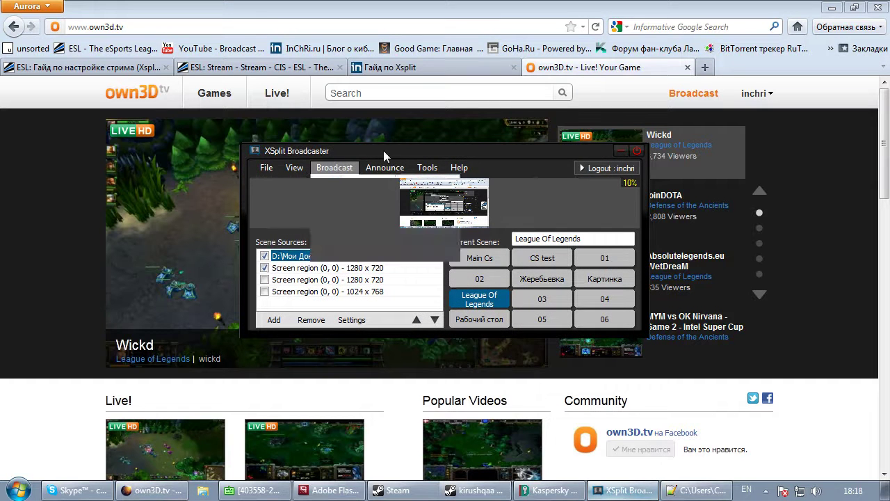
left_click(346, 169)
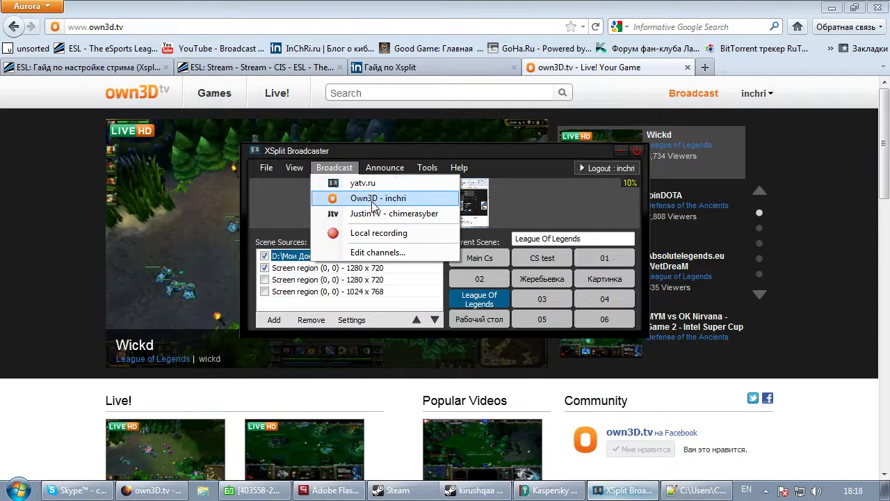
left_click(407, 201)
left_click(345, 169)
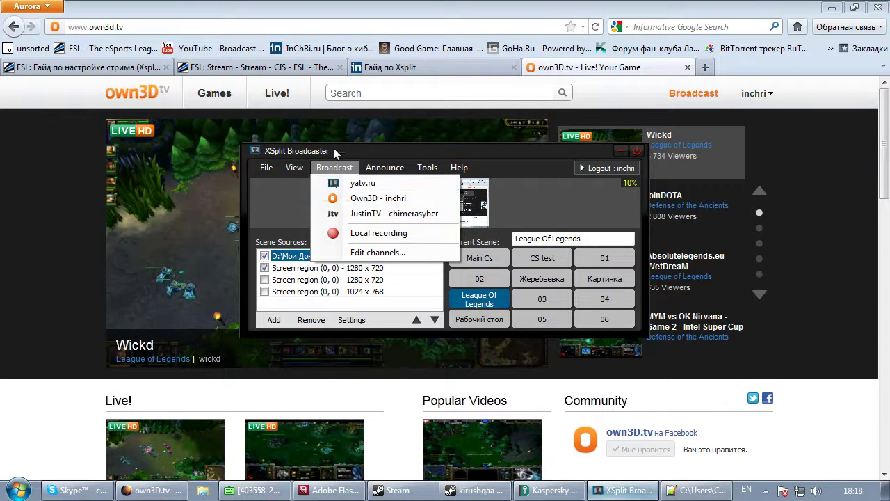
left_click(311, 150)
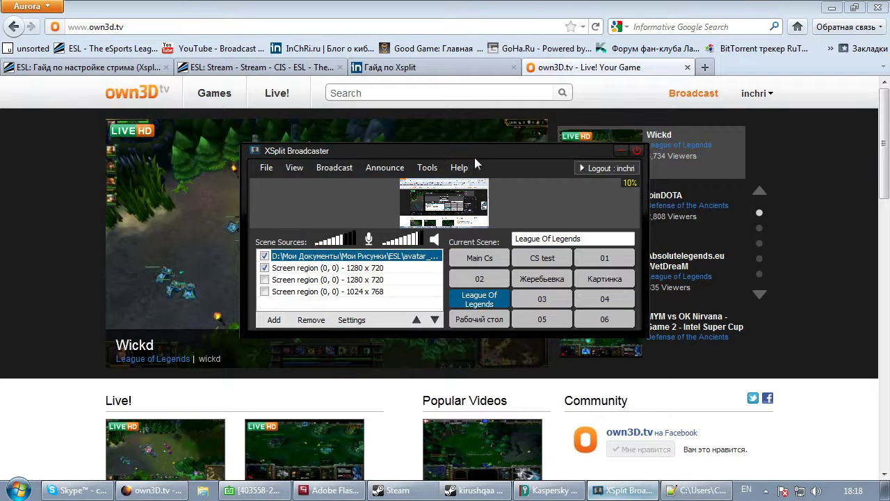
left_click(622, 151)
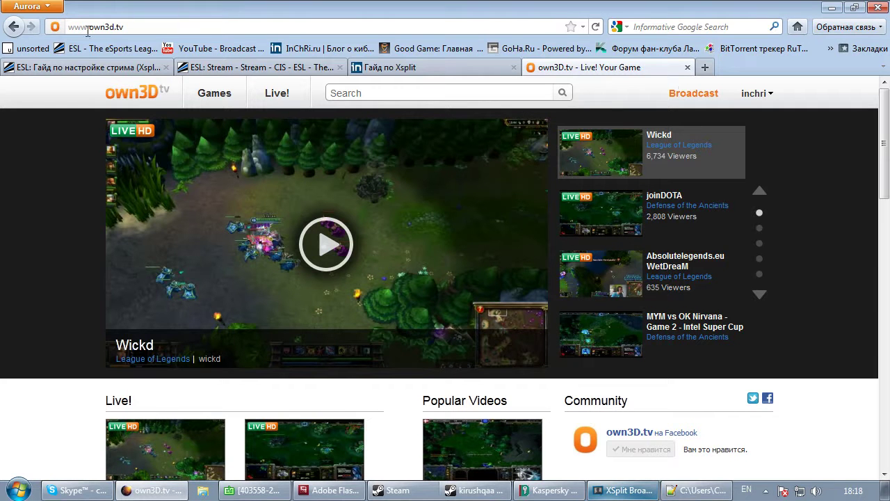
Open the own3D.tv Broadcast page in a new browser tab, and load the channel's livestream in own3D Broadcaster.
right_click(698, 98)
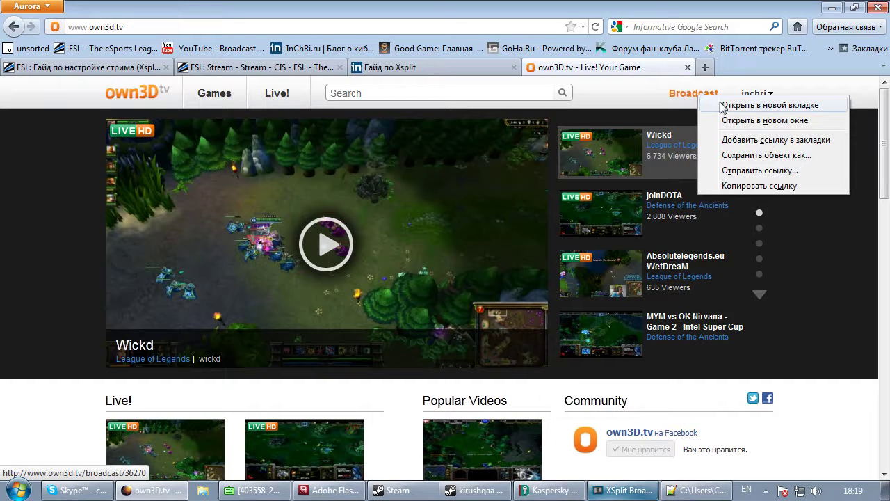
left_click(748, 105)
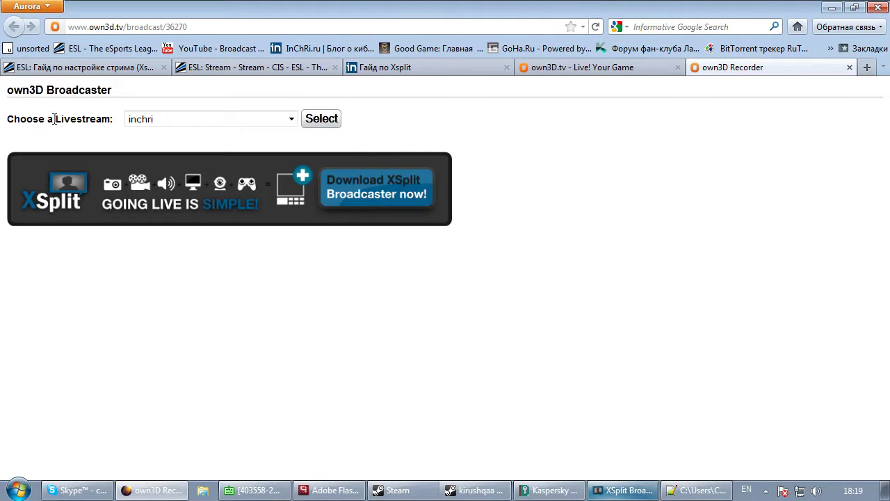
left_click(285, 120)
left_click(287, 119)
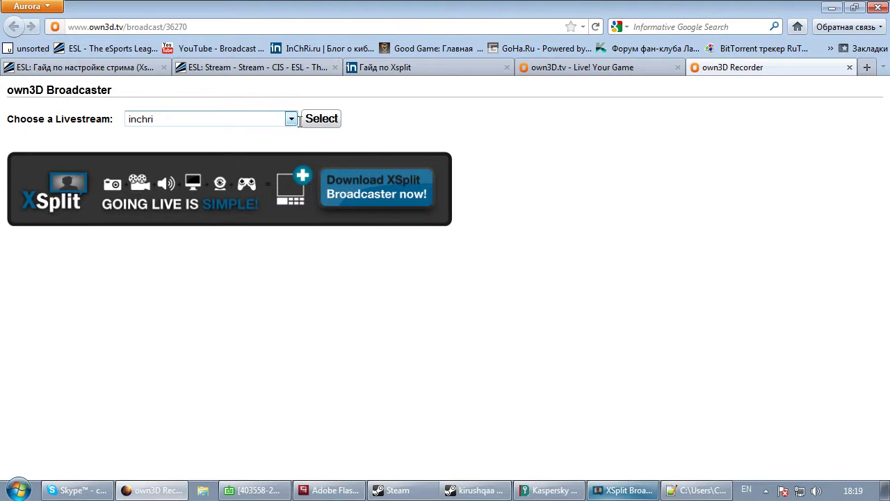
left_click(321, 119)
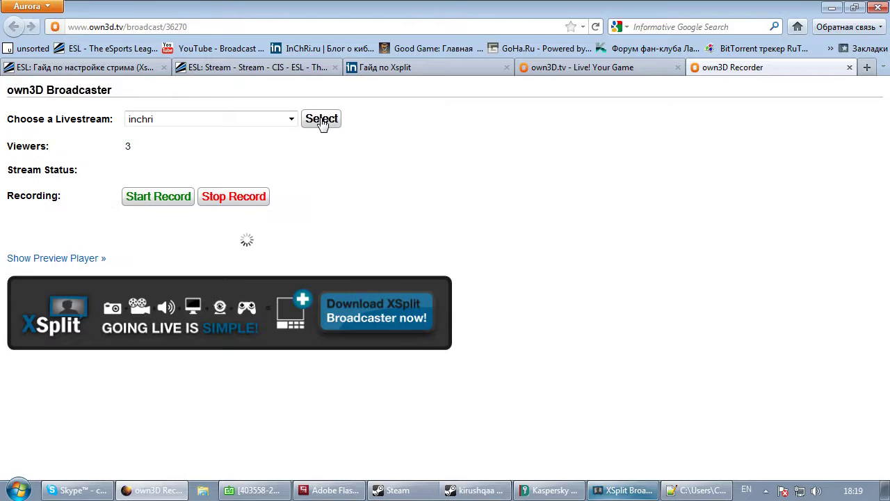
left_click(291, 120)
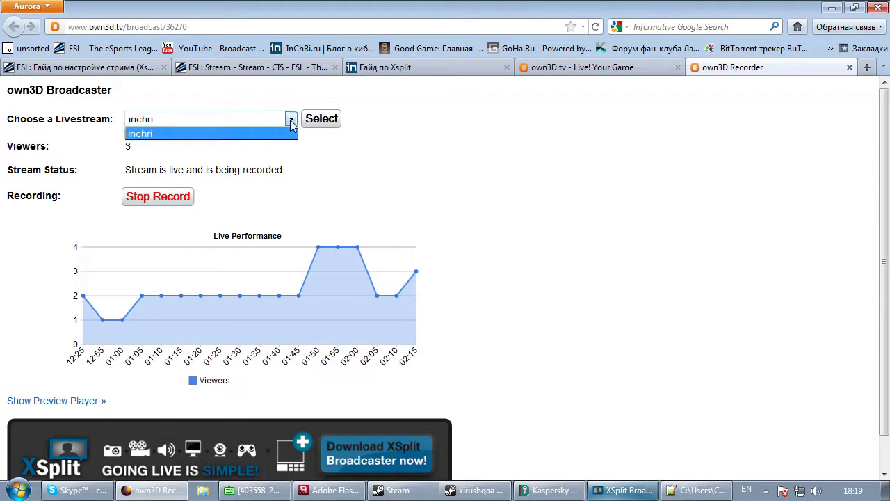
left_click(292, 120)
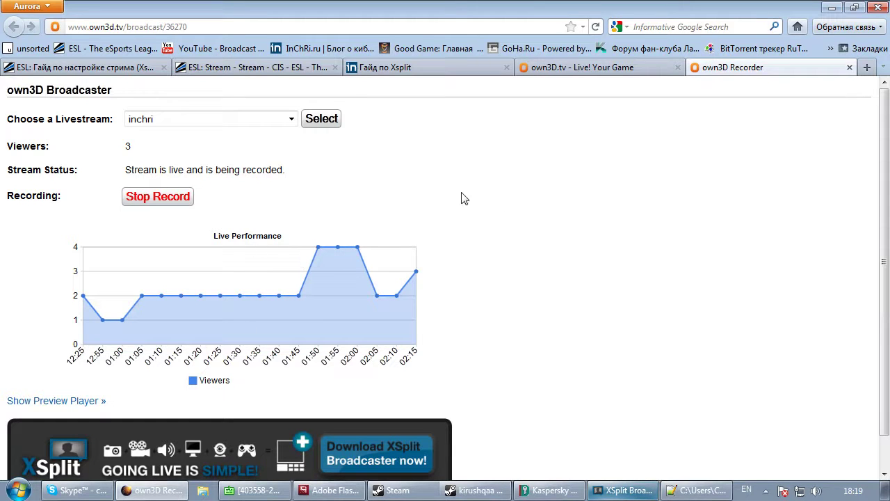
Compare the own3D Recorder page with the home page, and open the account's My Videos list from the home page.
left_click(562, 67)
mouse_move(754, 93)
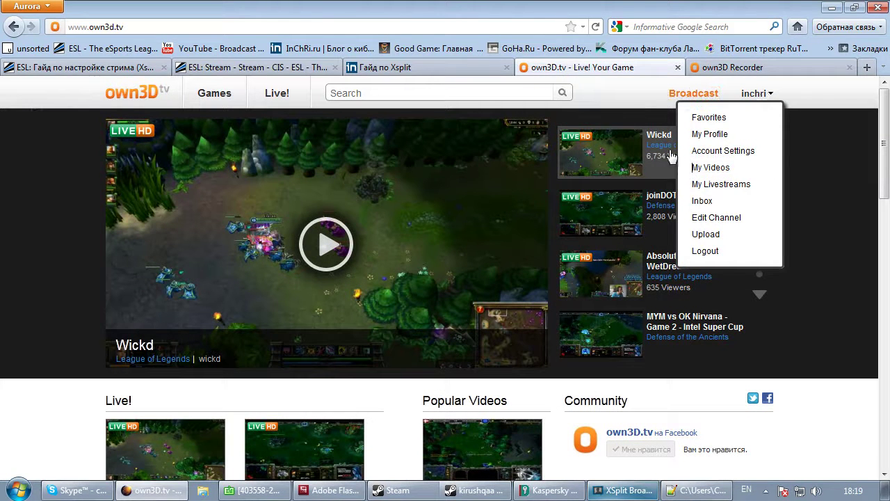
left_click(716, 71)
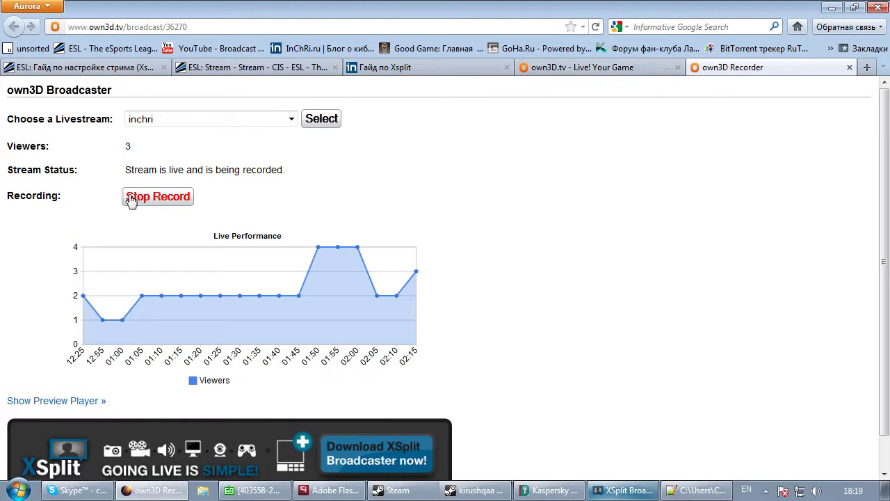
left_click(602, 70)
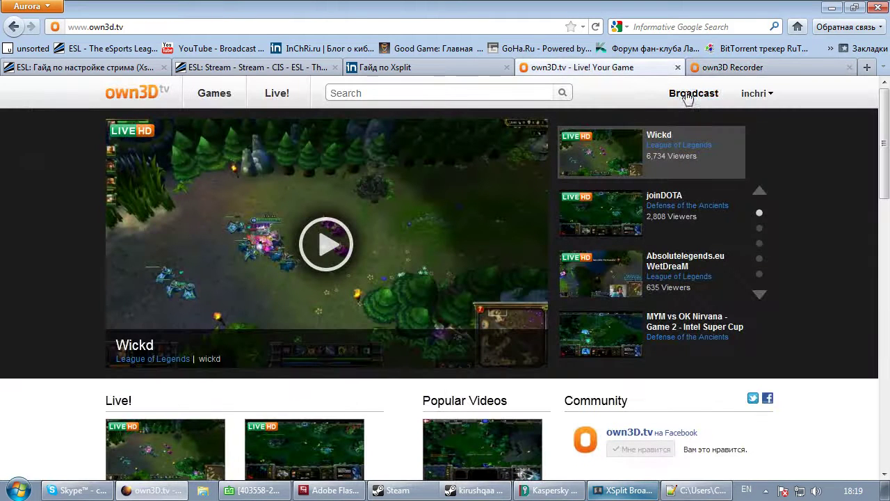
mouse_move(751, 93)
left_click(699, 167)
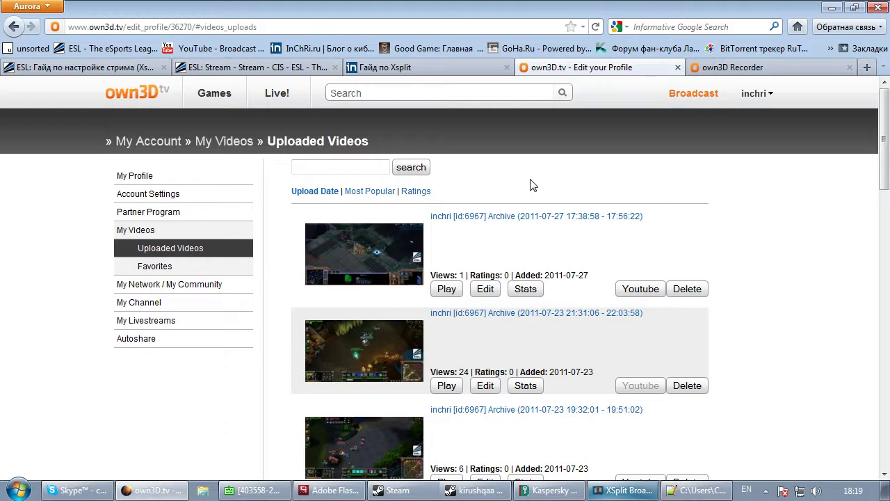
Examine the recording control on the own3D Recorder page alongside the archived recordings in the uploaded videos list.
left_click(719, 68)
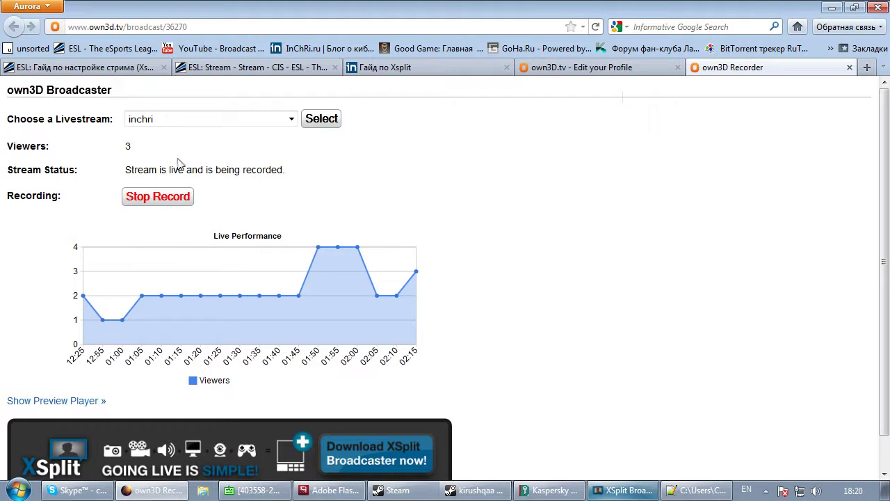
left_click(612, 68)
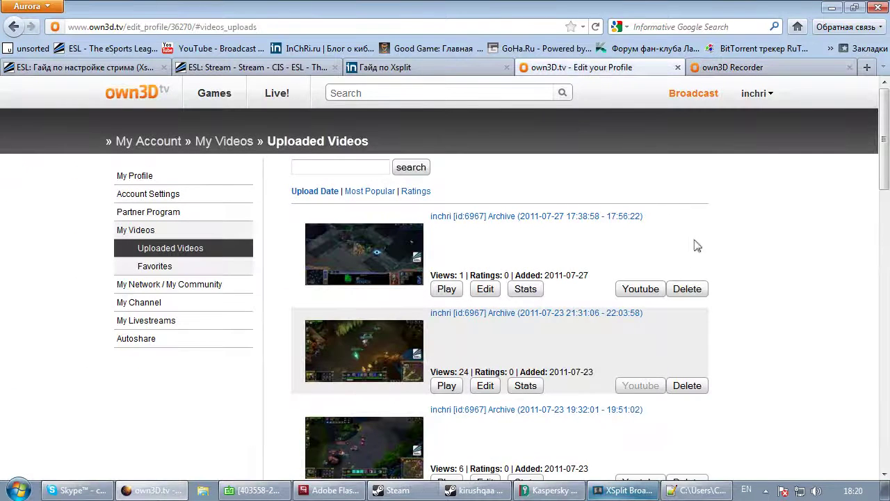
scroll(697, 246, "down", 3)
left_click(730, 67)
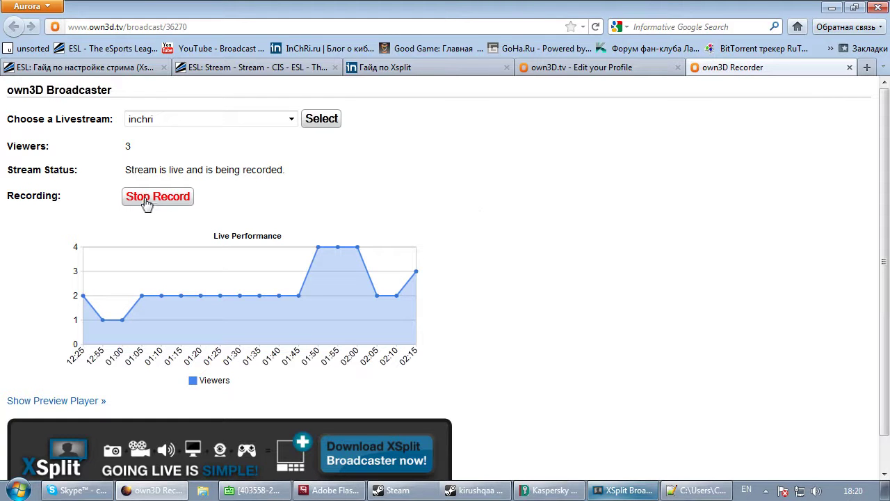
left_click(626, 67)
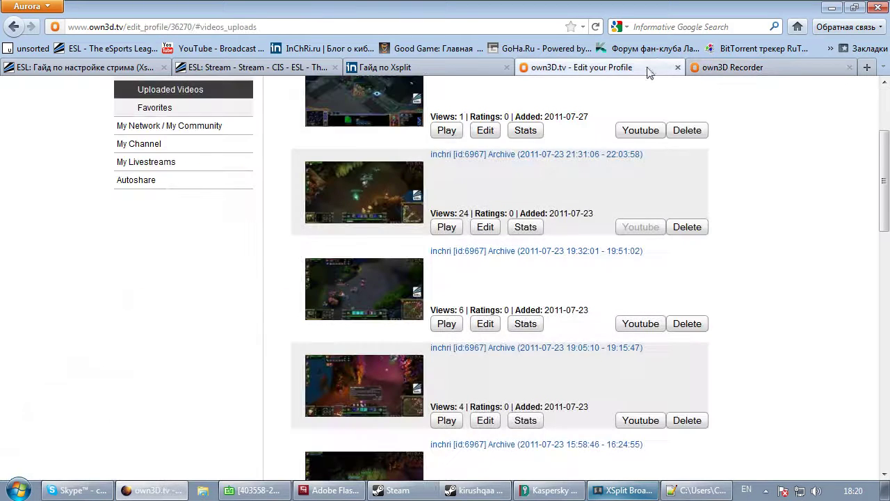
scroll(772, 320, "up", 4)
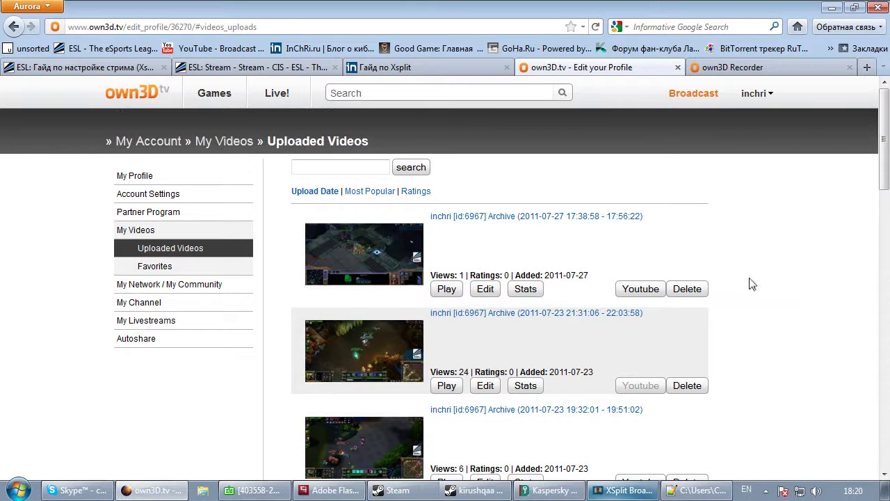
left_click(723, 67)
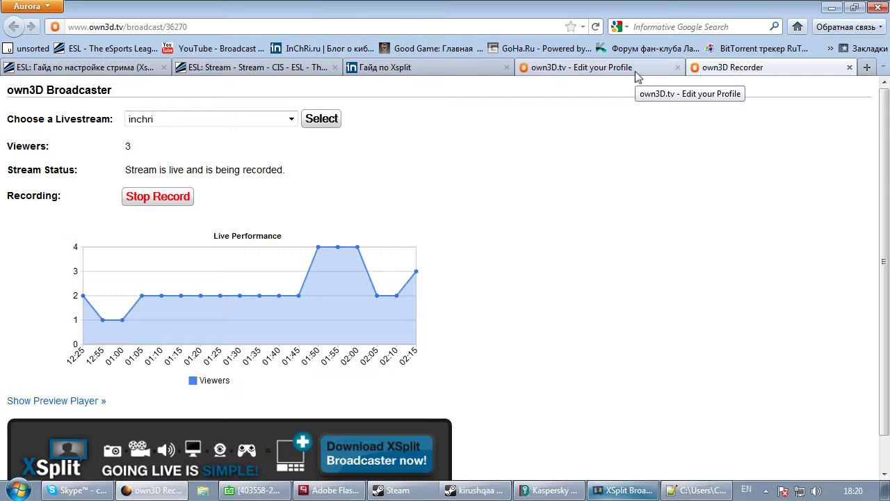
Check the Steam chat, and open the channel's livestream settings for editing on own3D.tv.
left_click(461, 492)
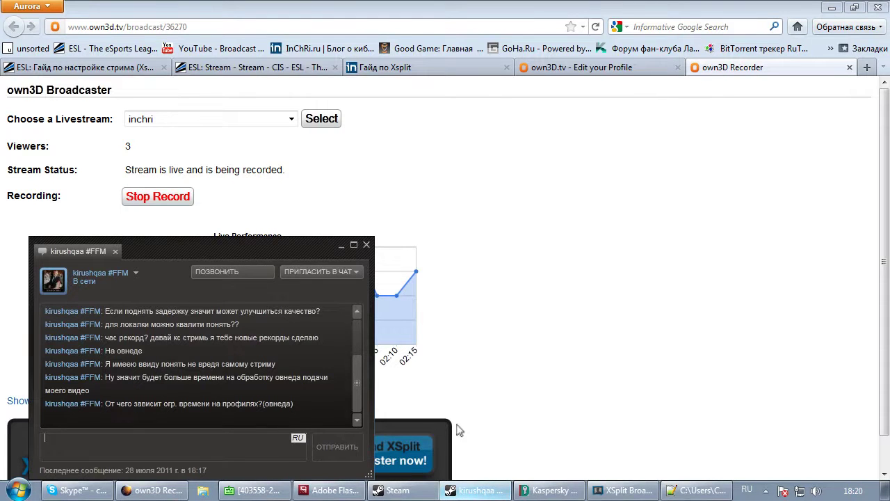
left_click(226, 443)
left_click(584, 67)
mouse_move(764, 94)
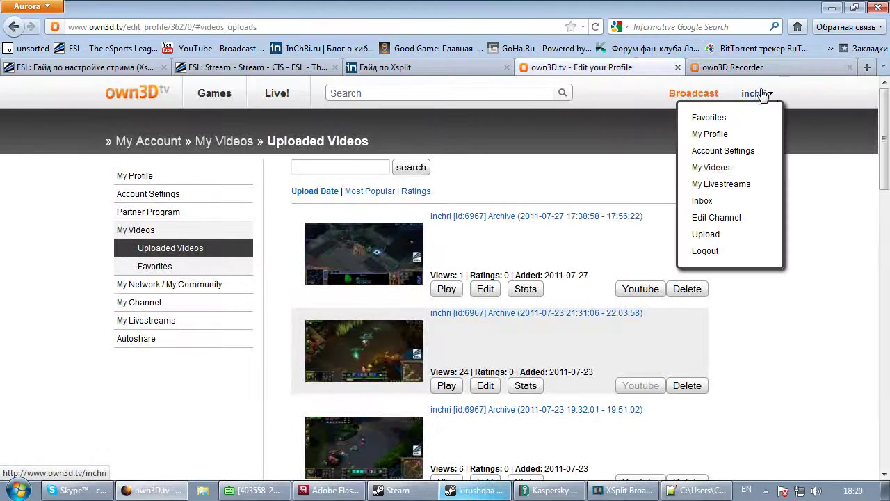
left_click(720, 185)
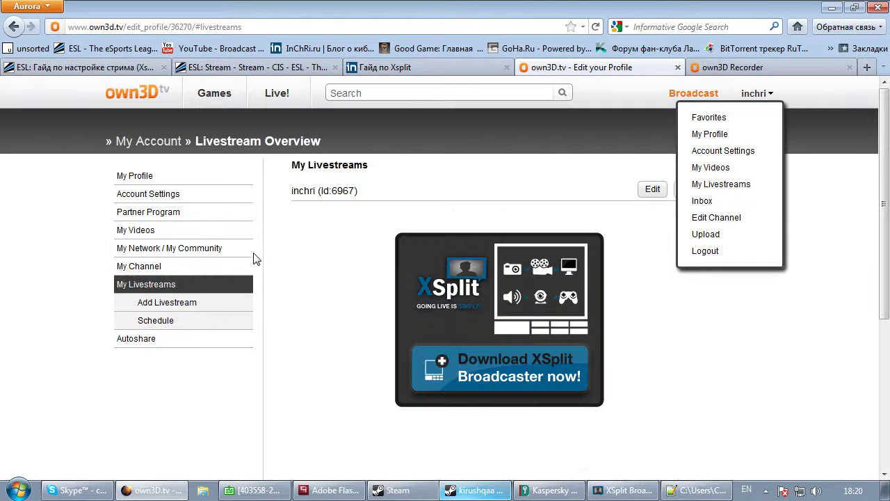
left_click(653, 191)
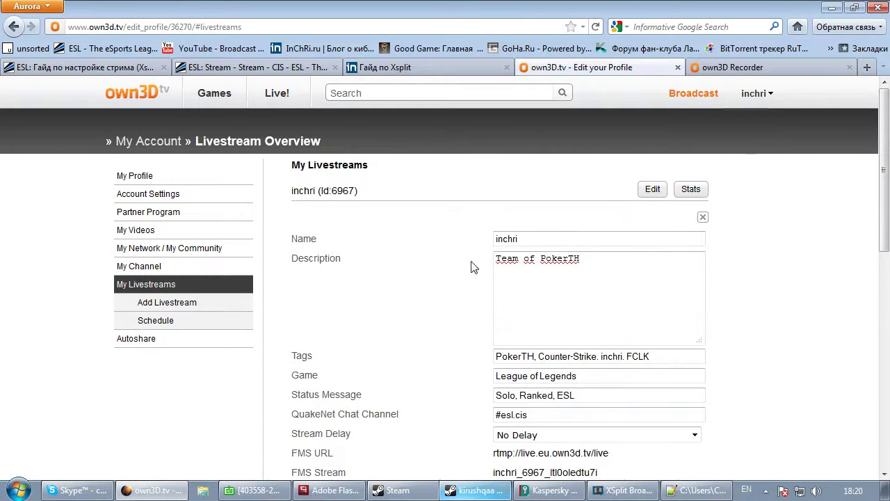
Examine the stream delay choices in the own3D.tv livestream settings, and check the Steam chat.
scroll(363, 314, "down", 2)
left_click(548, 352)
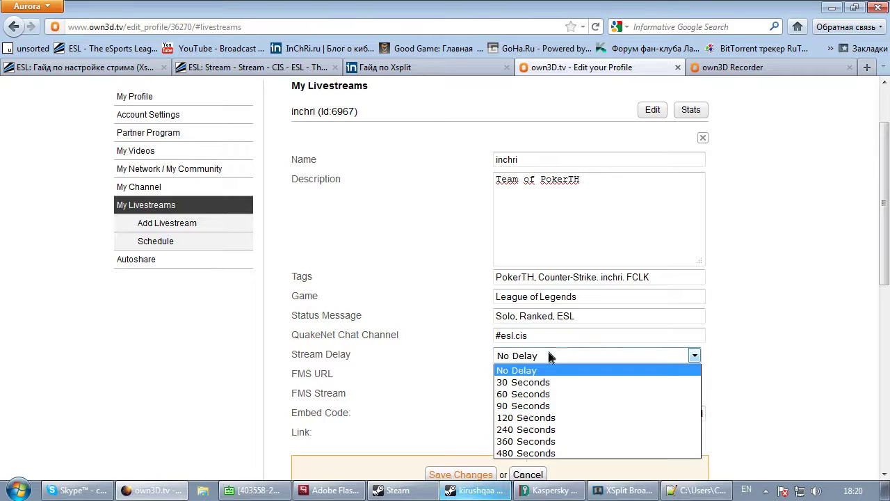
left_click(548, 351)
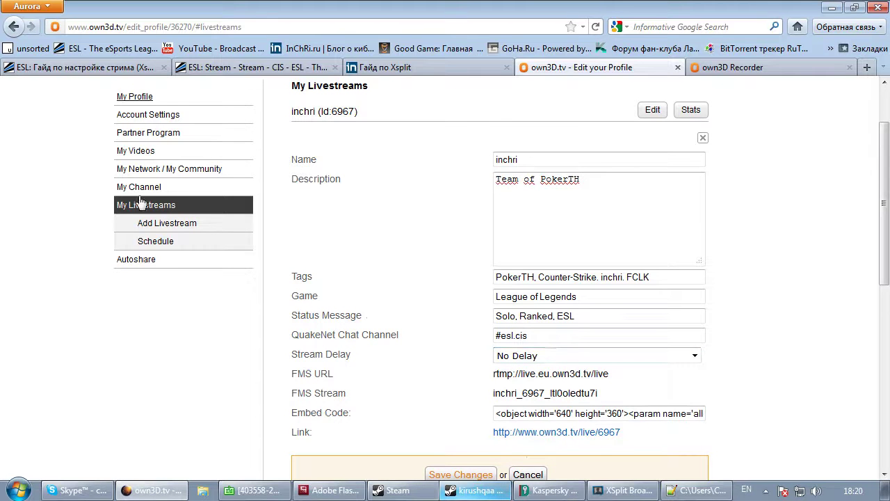
left_click(460, 492)
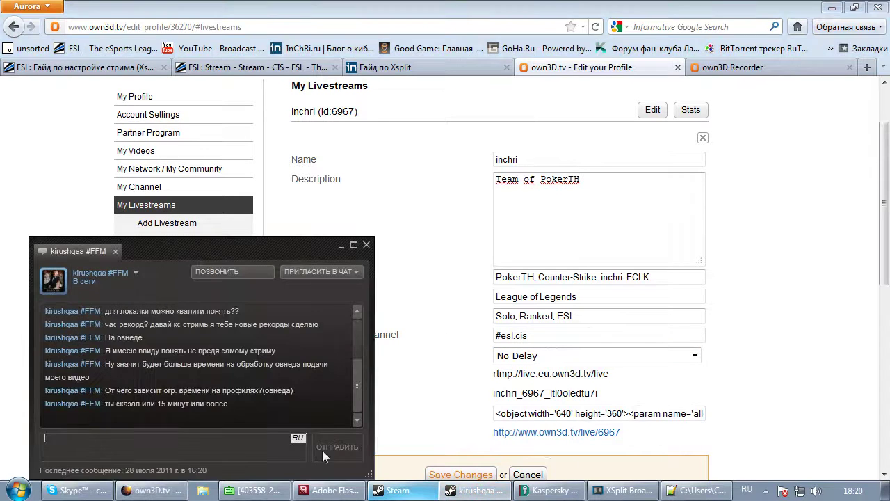
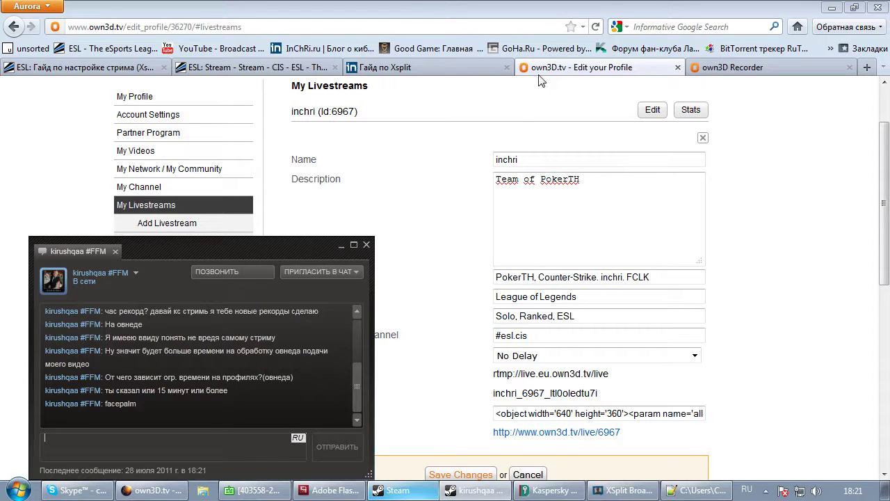
Compare the recording status on the own3D Recorder page with the livestream settings, and reread the Steam chat.
left_click(676, 7)
left_click(730, 67)
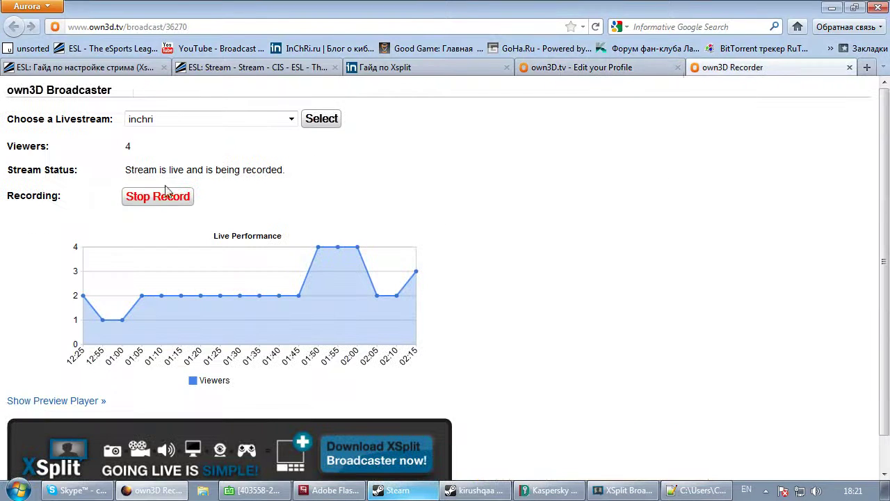
left_click(575, 68)
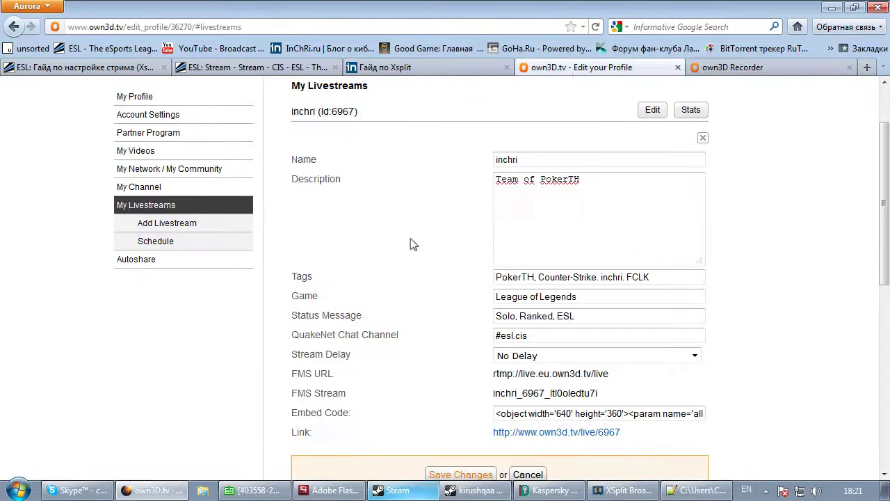
left_click(480, 490)
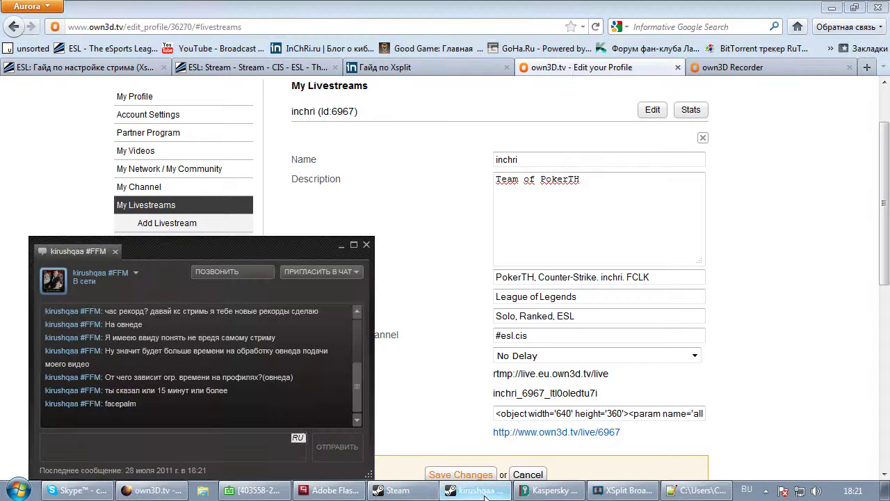
left_click(721, 73)
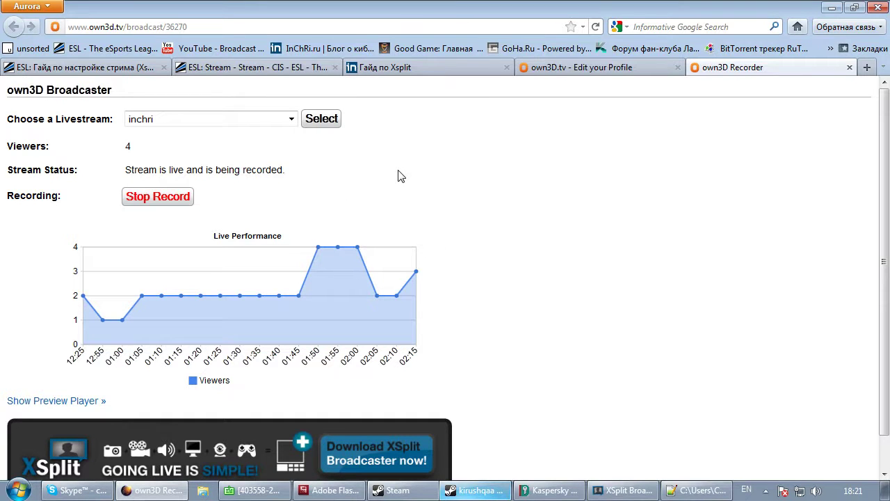
left_click(599, 68)
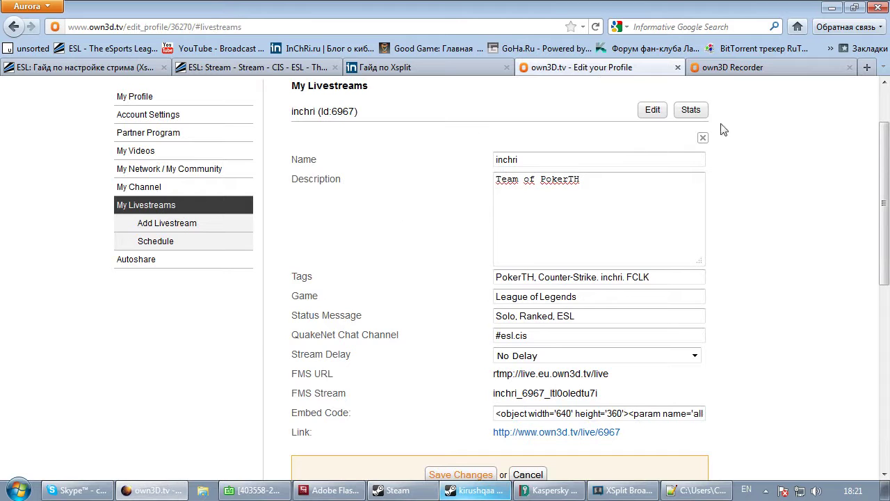
Show and hide the live preview player on the own3D Recorder page, and check the Steam chat for new messages.
left_click(764, 69)
scroll(410, 355, "down", 1)
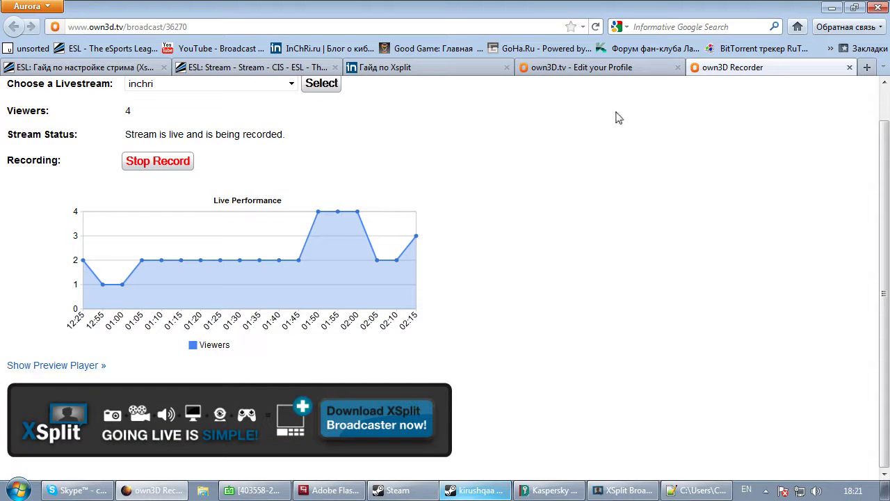
left_click(71, 367)
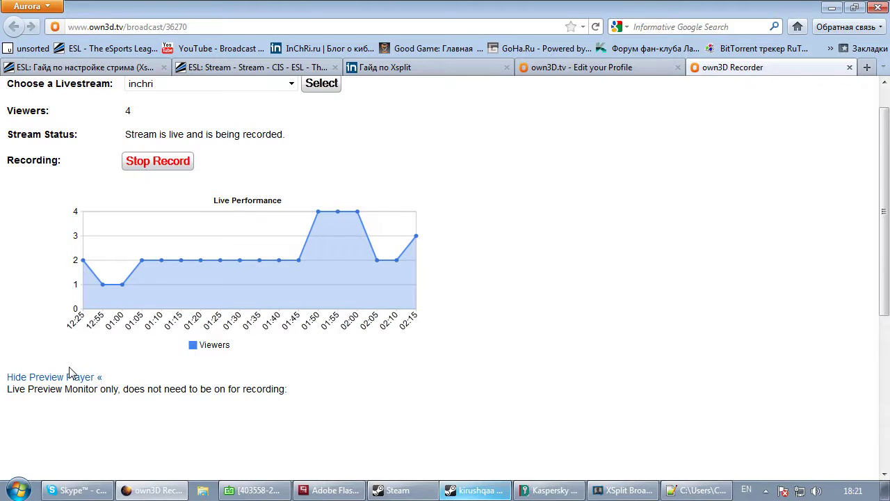
scroll(71, 374, "down", 6)
left_click(61, 139)
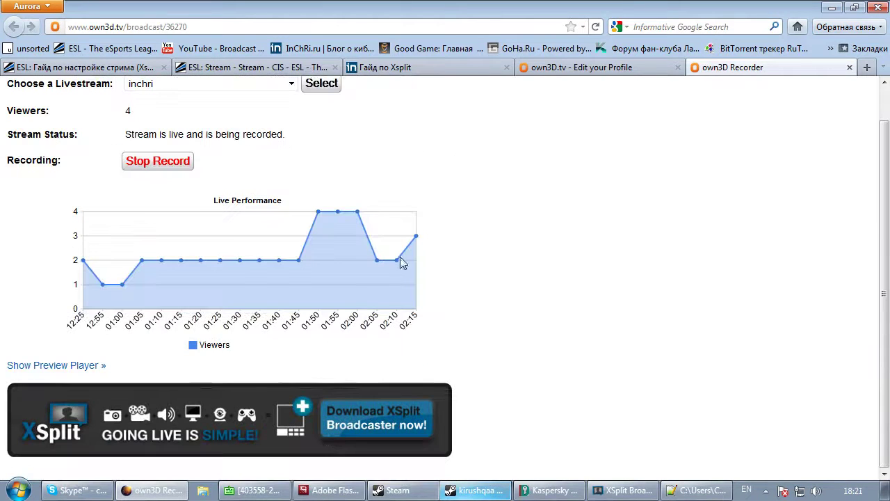
left_click(500, 494)
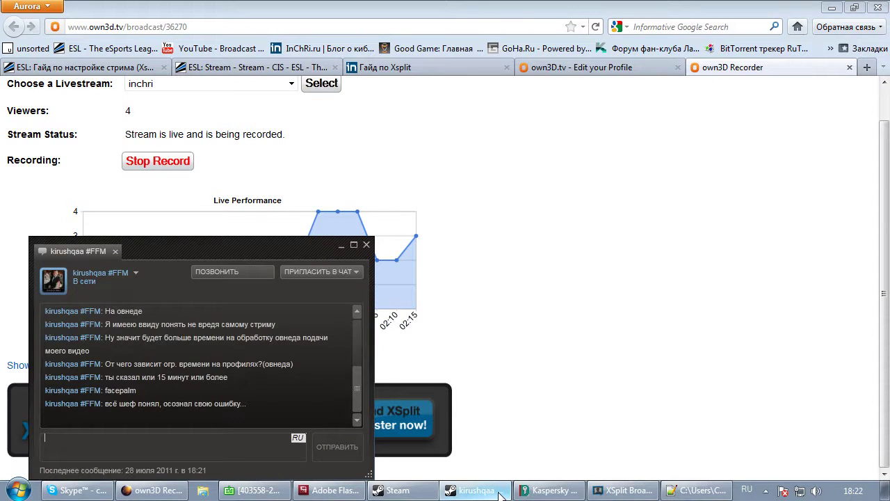
left_click(630, 209)
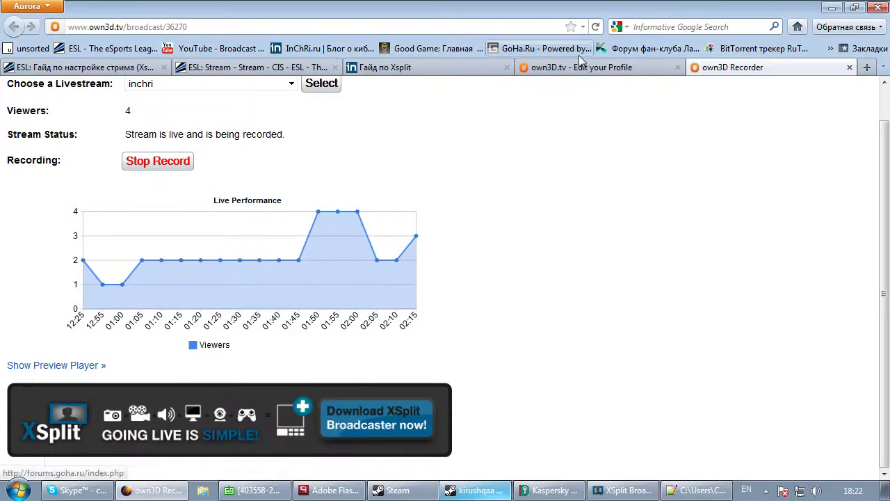
Review the ESL stream setup guide, from its camera and encoder sections to the detailed video guide and back to the table of contents.
left_click(389, 68)
left_click(257, 68)
left_click(98, 68)
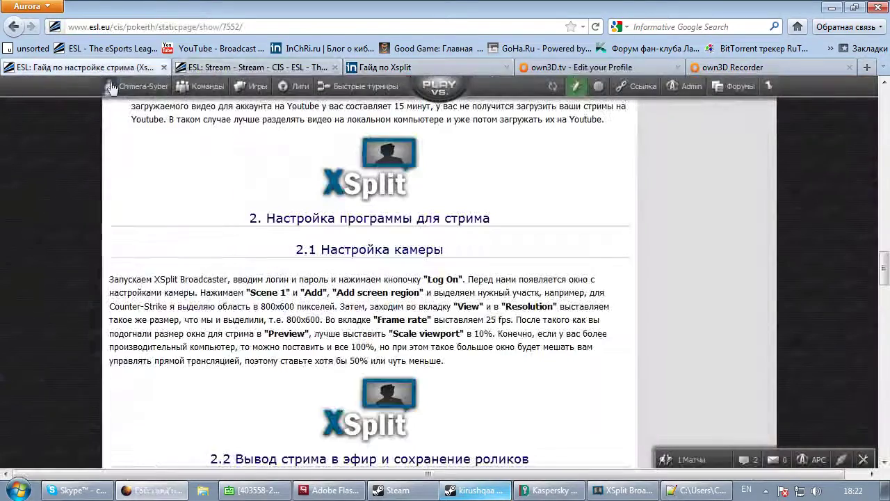
left_click(241, 69)
left_click(84, 68)
scroll(132, 104, "down", 10)
scroll(132, 104, "up", 7)
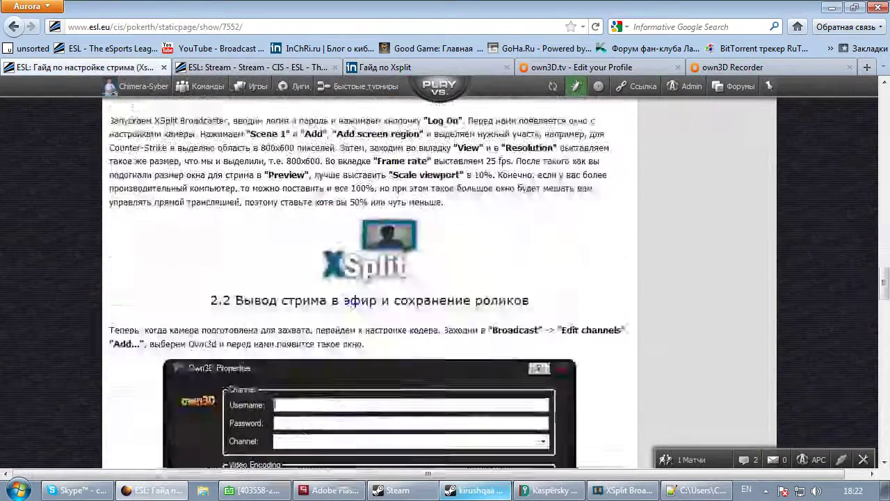
scroll(556, 420, "down", 15)
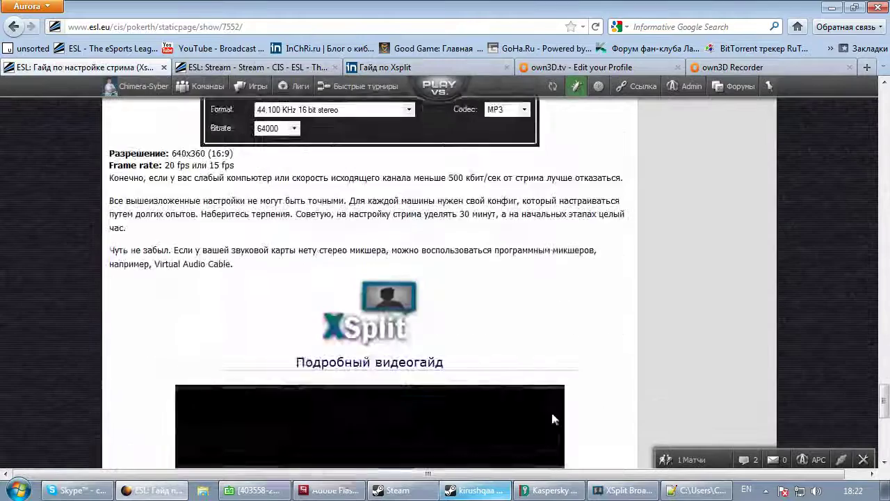
scroll(553, 418, "down", 6)
scroll(553, 417, "up", 12)
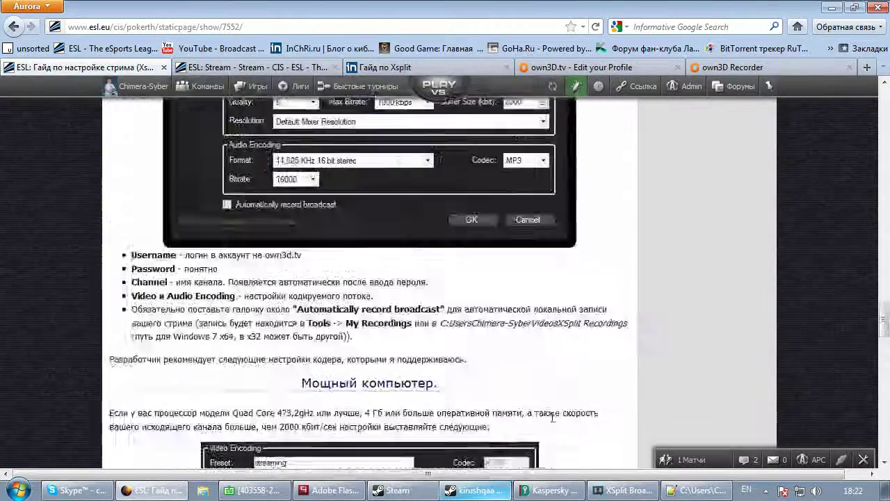
scroll(553, 417, "up", 15)
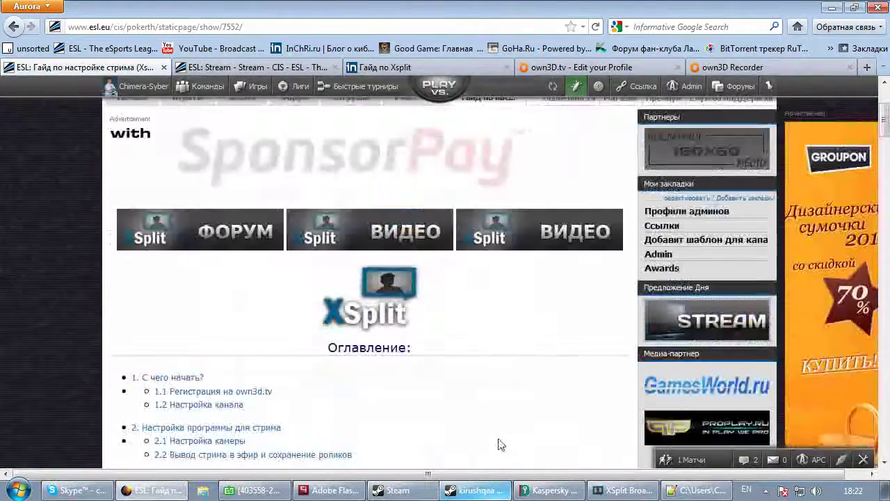
scroll(498, 424, "down", 4)
Return to the own3D.tv account pages, and open the Partner Program sign-up form.
left_click(731, 67)
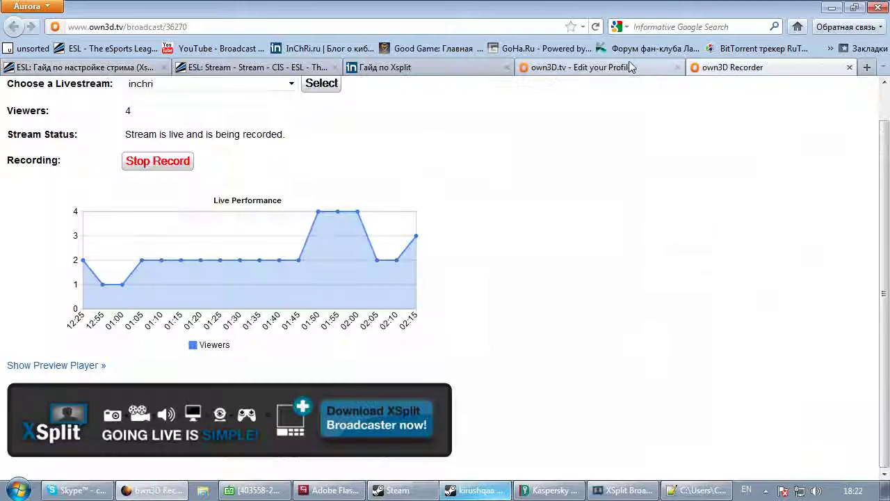
left_click(630, 66)
left_click(411, 67)
left_click(605, 67)
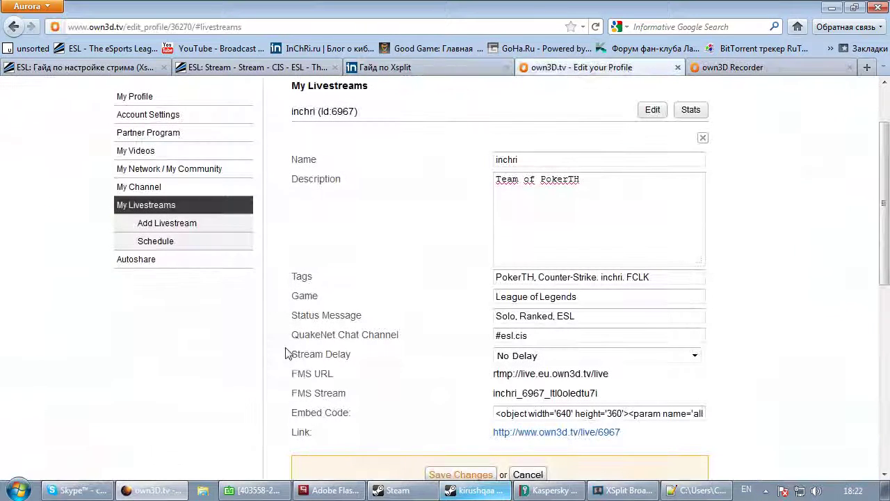
scroll(176, 230, "up", 2)
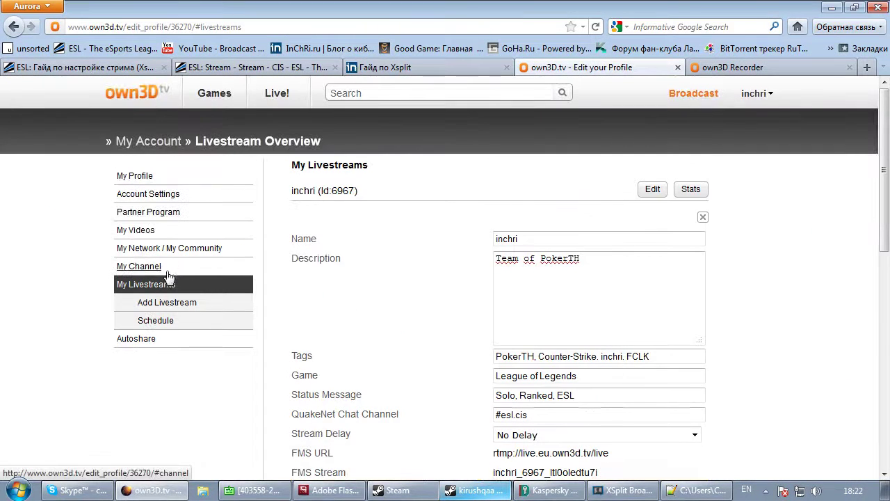
left_click(148, 212)
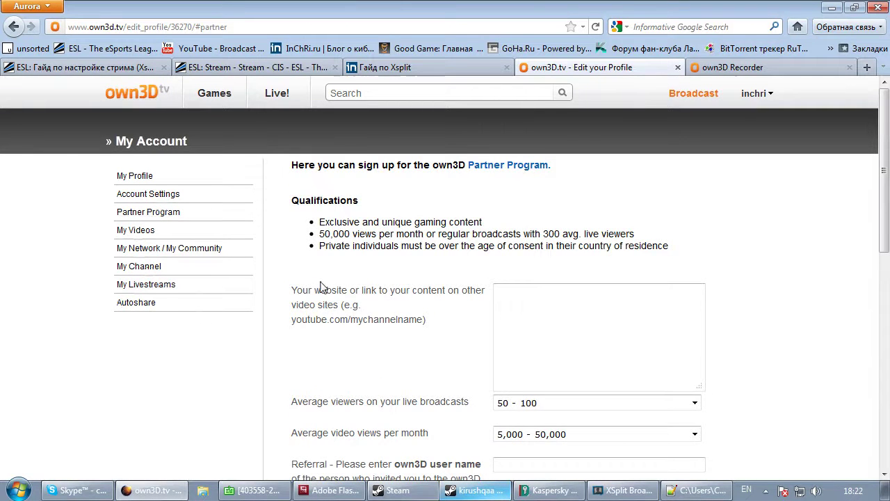
scroll(322, 286, "down", 2)
scroll(321, 281, "up", 2)
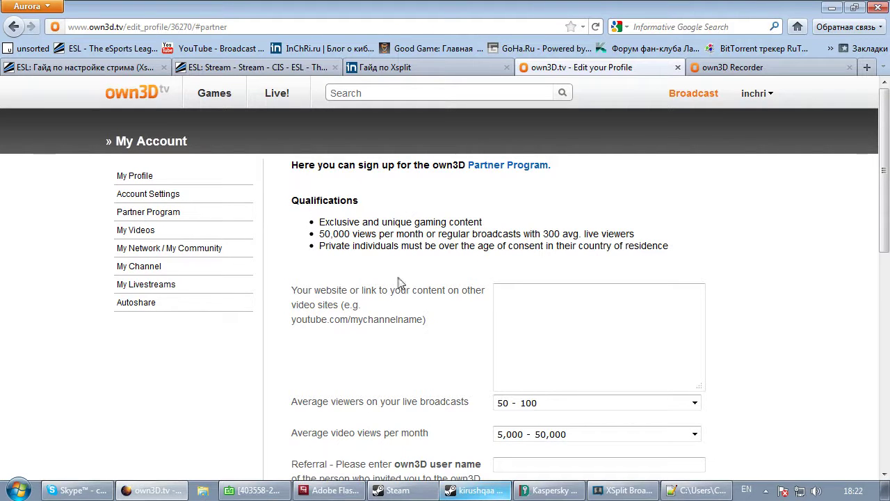
Highlight the monthly views and average live viewers requirements of the Partner Program, and look over the application form and terms of use.
left_click_drag(321, 231, 344, 233)
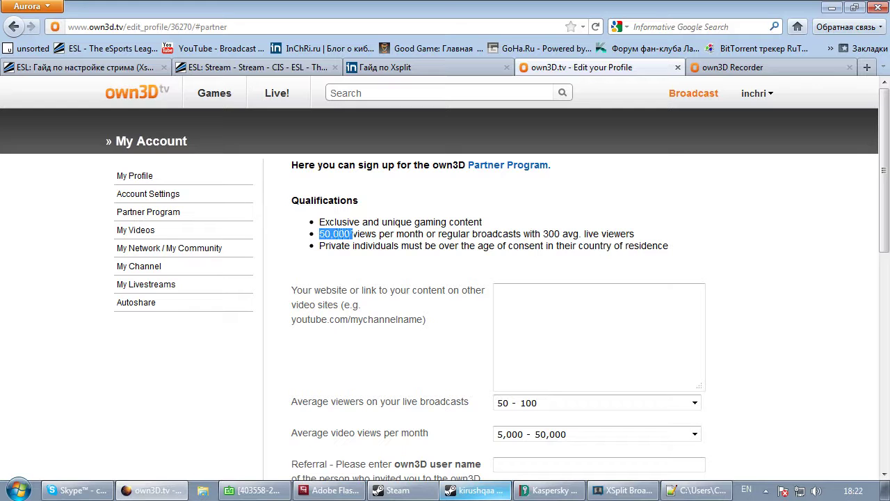
left_click_drag(356, 234, 647, 241)
left_click(498, 243)
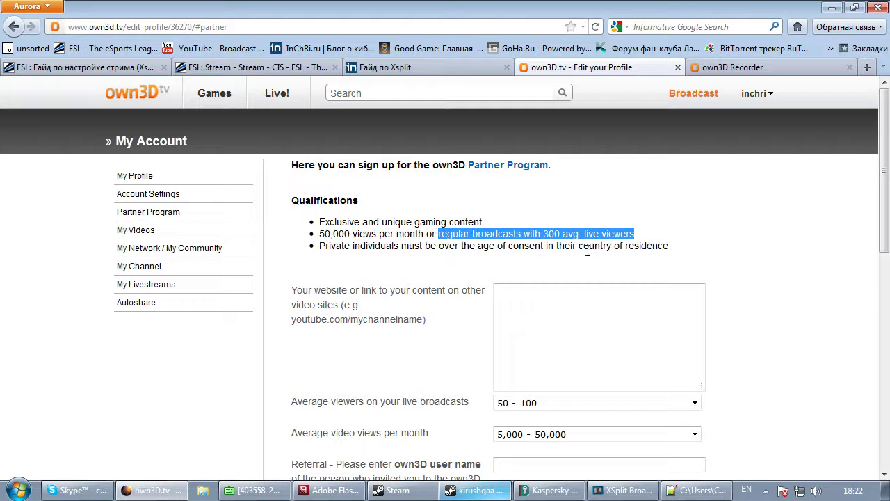
left_click(411, 271)
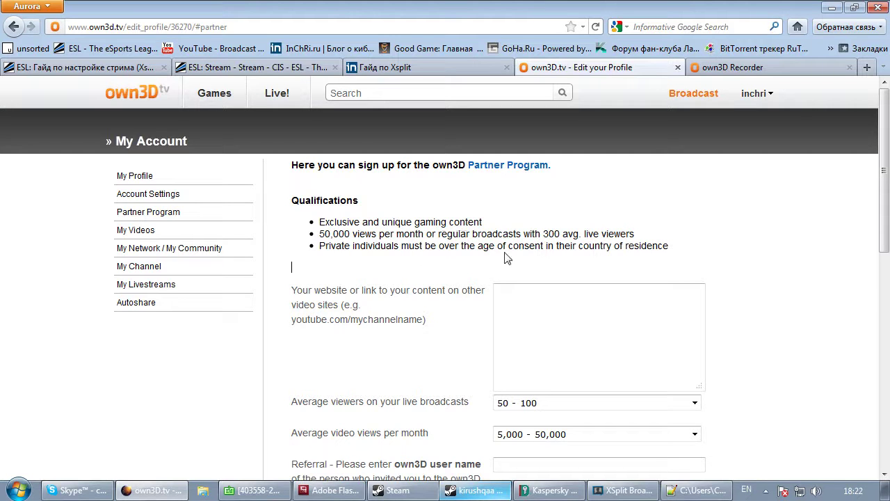
scroll(477, 307, "down", 8)
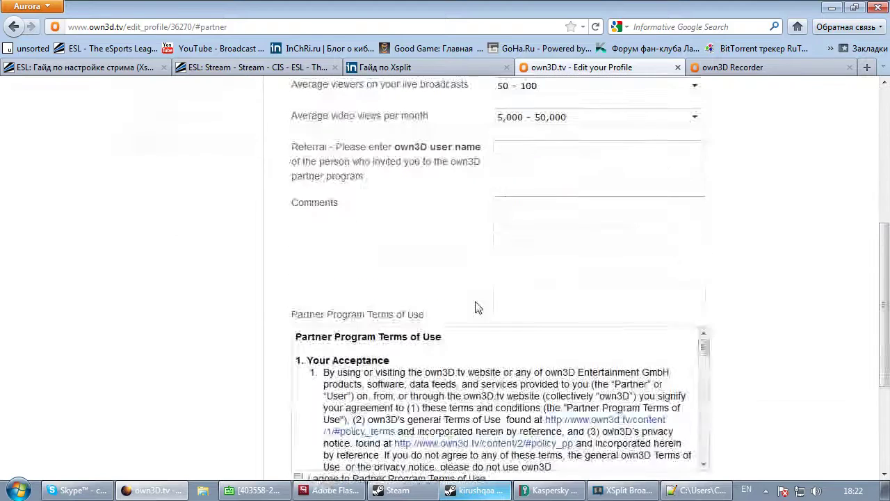
scroll(477, 308, "down", 3)
scroll(473, 301, "up", 7)
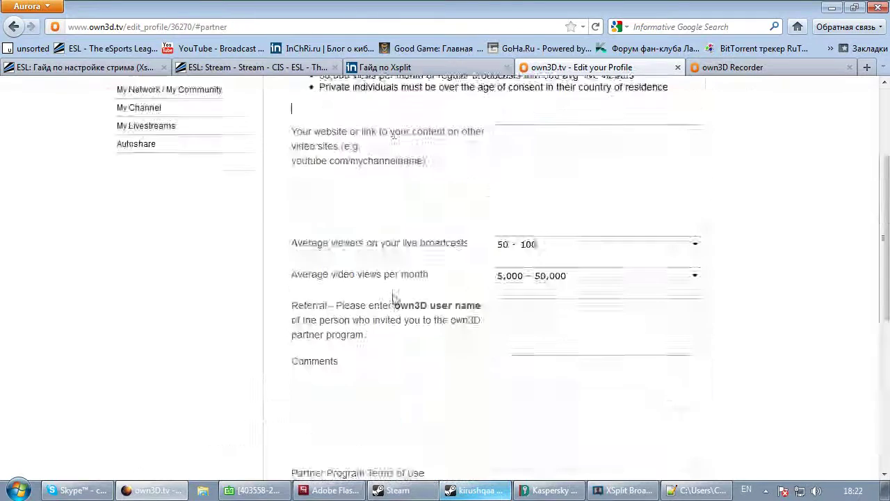
scroll(393, 297, "up", 2)
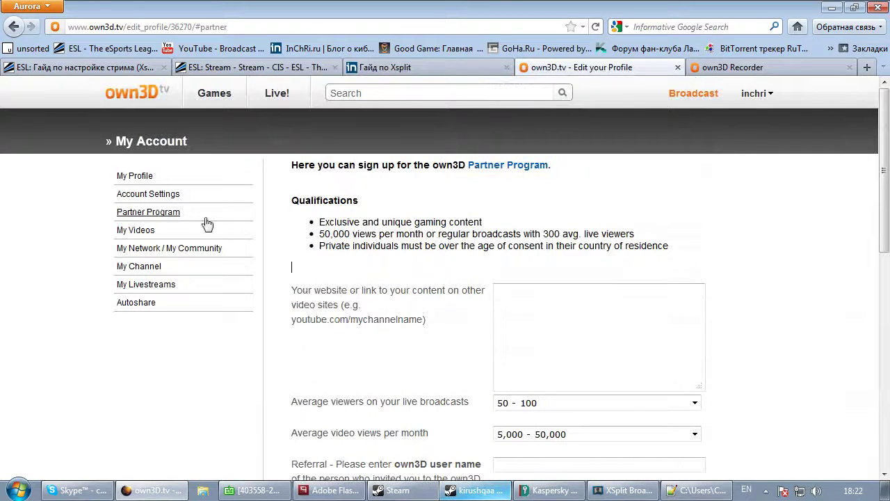
Look through the own3D.tv Account Settings and My Profile pages, and return to the own3D Recorder page.
left_click(155, 197)
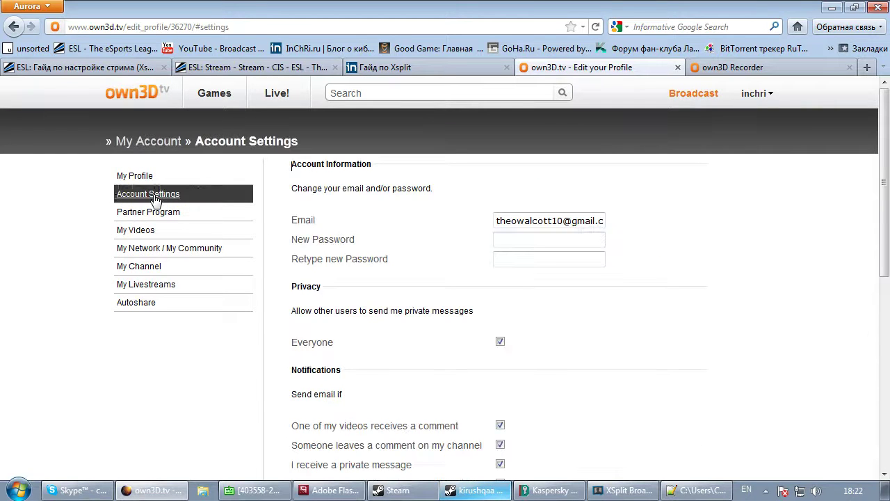
scroll(109, 328, "down", 5)
scroll(109, 325, "up", 4)
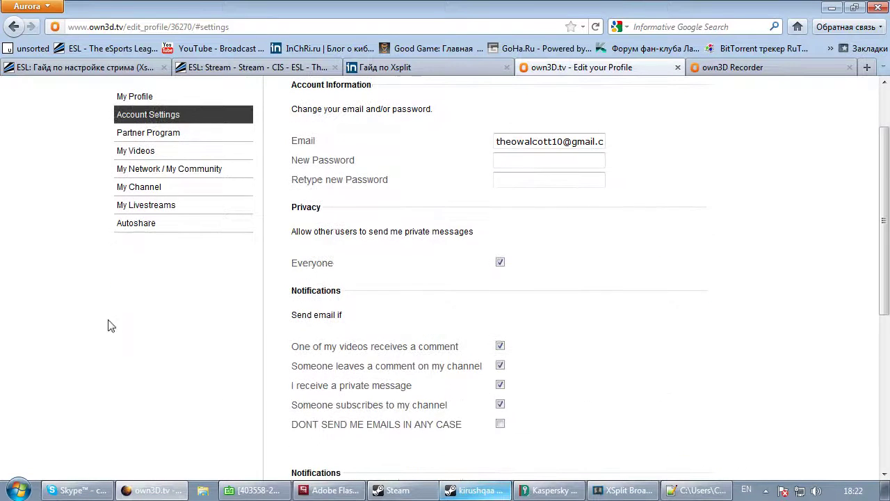
scroll(111, 325, "up", 2)
left_click(126, 175)
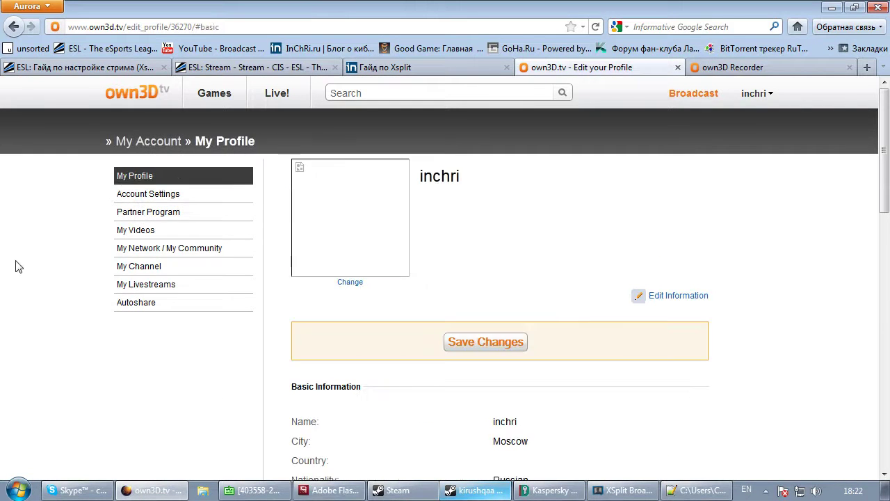
scroll(26, 299, "down", 10)
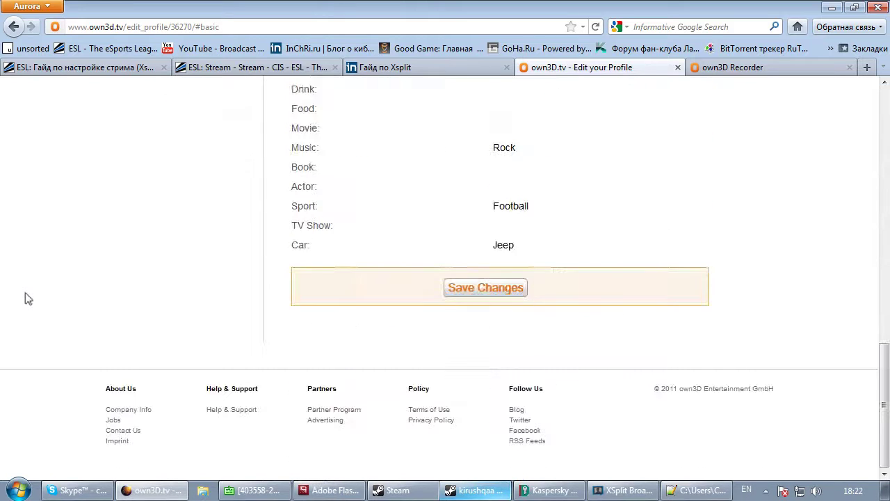
scroll(26, 299, "up", 10)
left_click(733, 67)
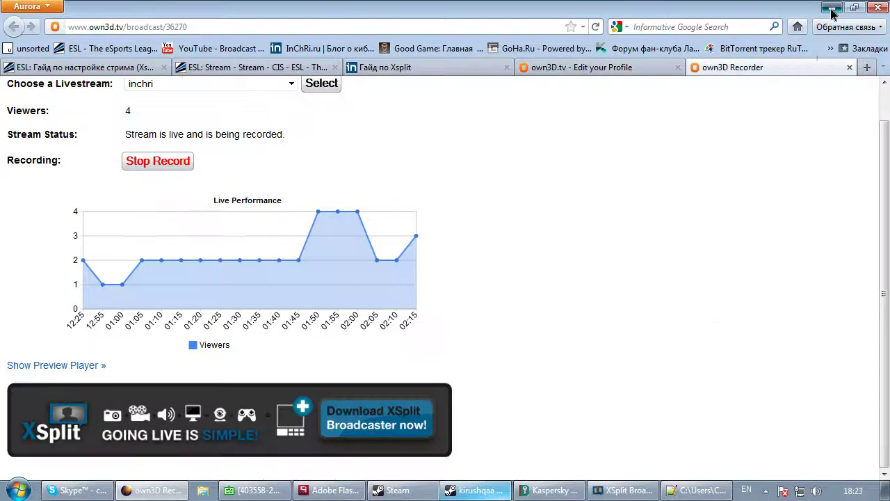
Switch to XSplit Broadcaster after checking the Steam chat, and look over its View, Broadcast, Announce and Tools commands.
left_click(834, 13)
left_click(468, 495)
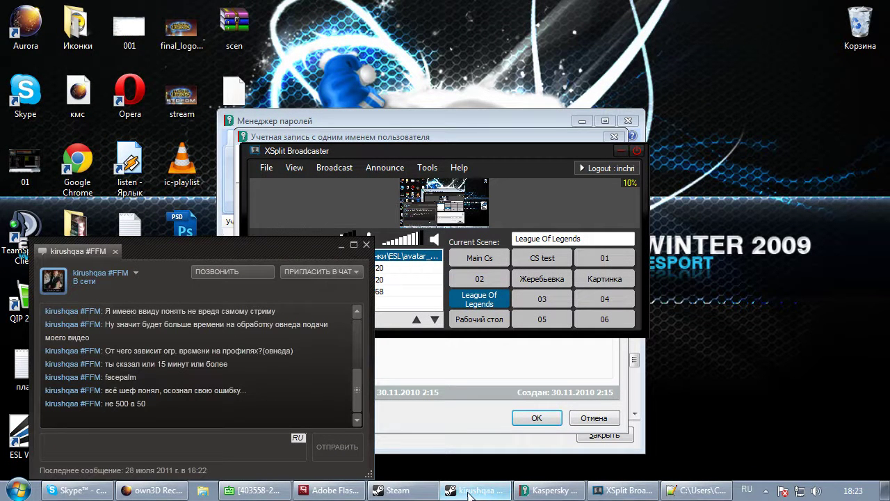
left_click(468, 495)
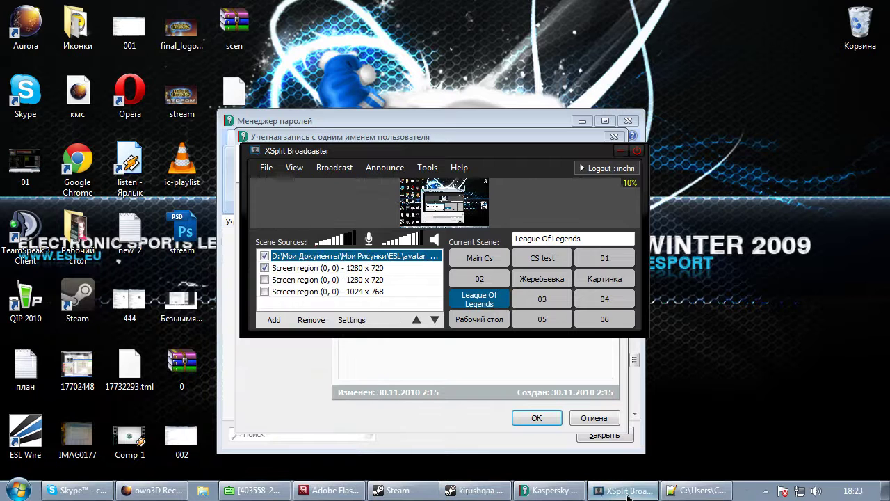
left_click(628, 491)
left_click(628, 491)
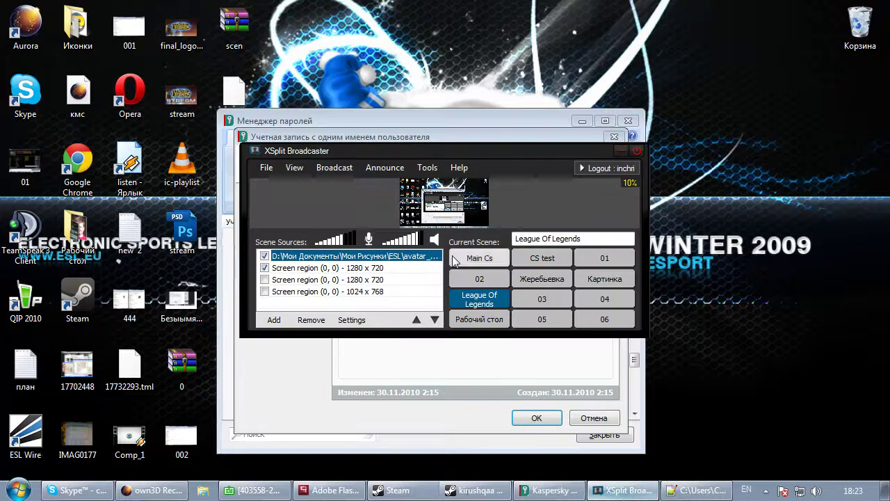
left_click(269, 170)
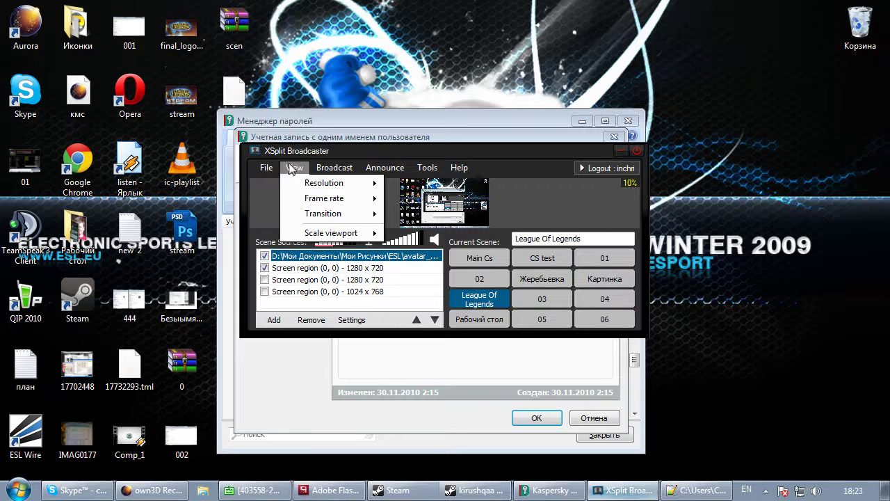
mouse_move(324, 169)
mouse_move(373, 169)
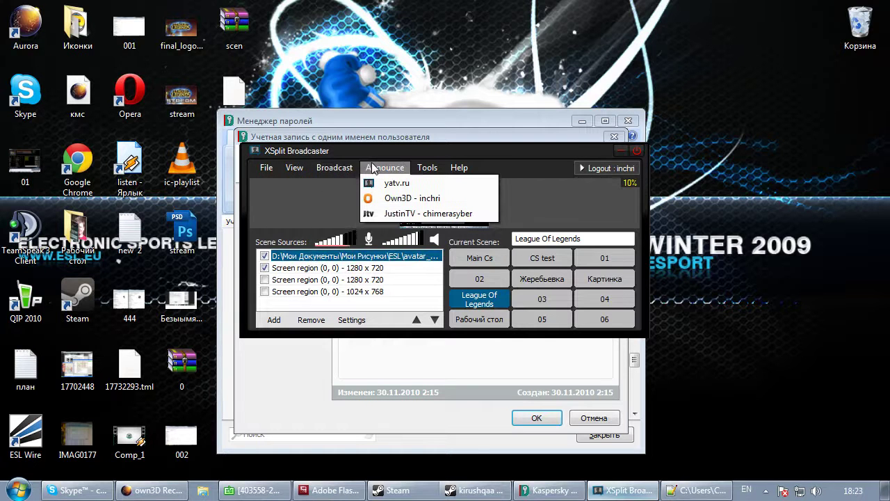
left_click(385, 169)
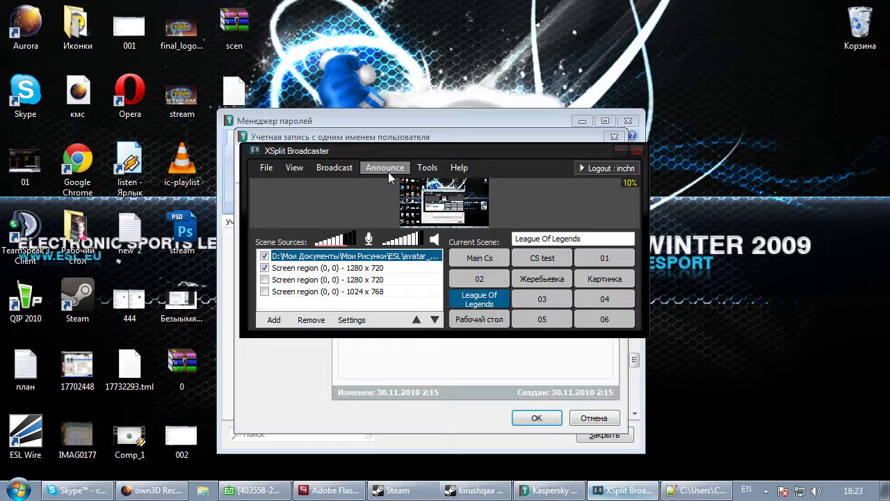
left_click(390, 178)
left_click(427, 168)
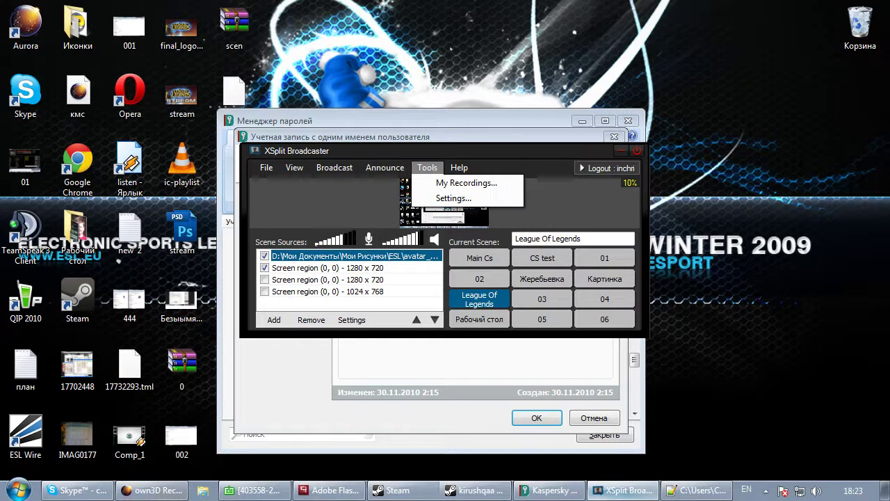
left_click(459, 182)
Return to the own3D.tv account pages, look over My Channel, and open the existing livestream for editing under My Livestreams.
left_click(581, 67)
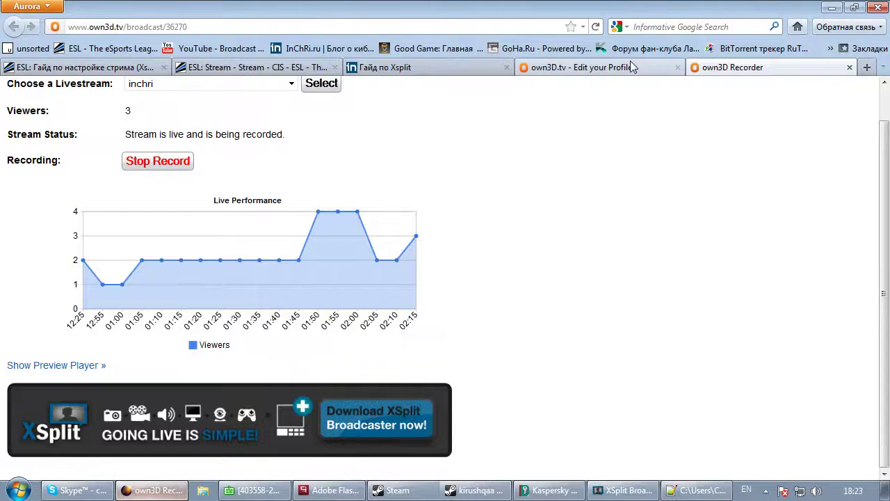
left_click(161, 248)
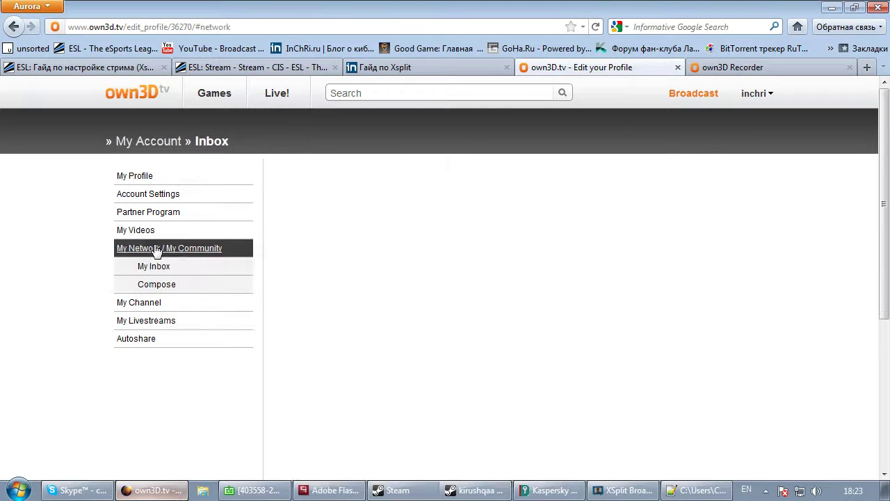
left_click(157, 303)
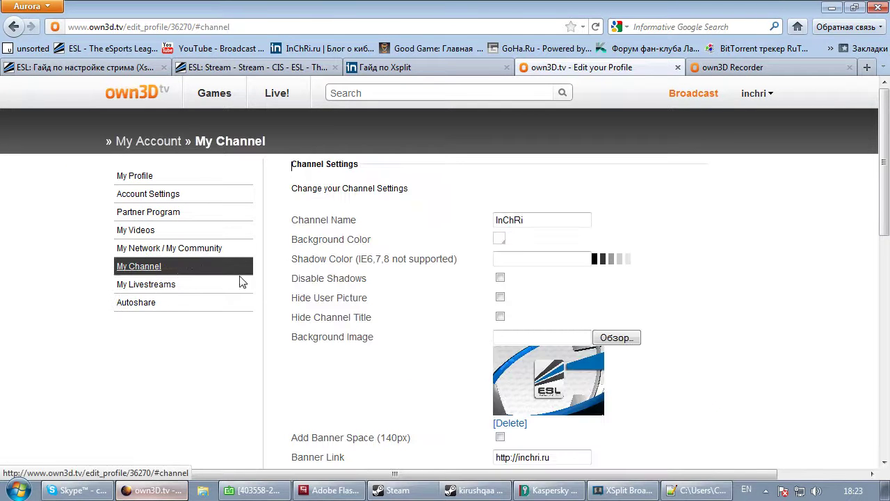
left_click(205, 285)
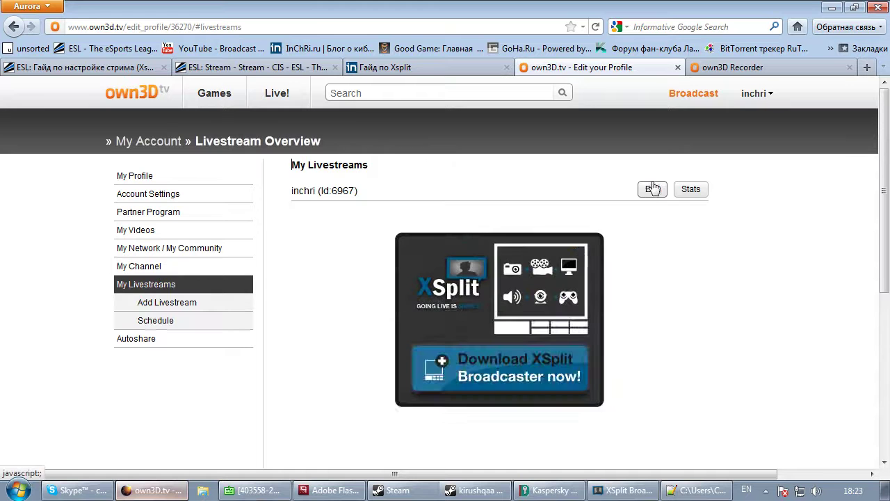
left_click(652, 189)
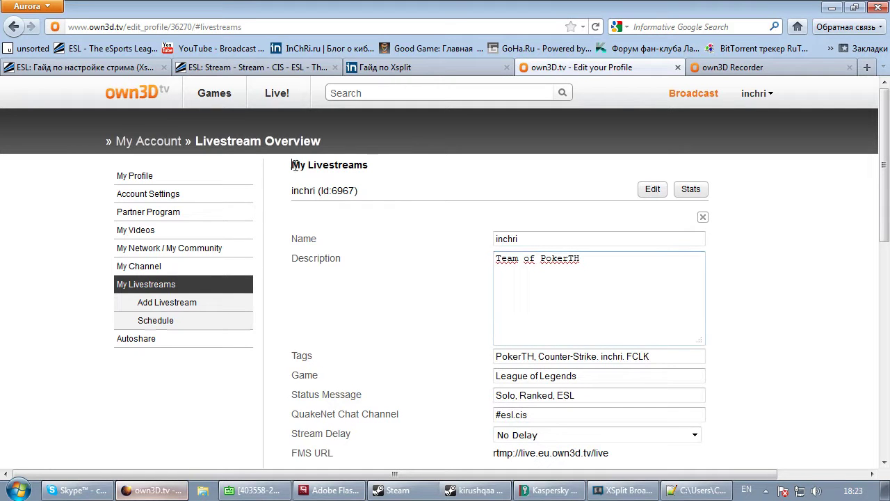
Highlight the My Livestreams heading and the livestream's details from the chat channel down to the link.
left_click_drag(292, 165, 402, 164)
scroll(388, 278, "down", 2)
left_click_drag(288, 324, 373, 318)
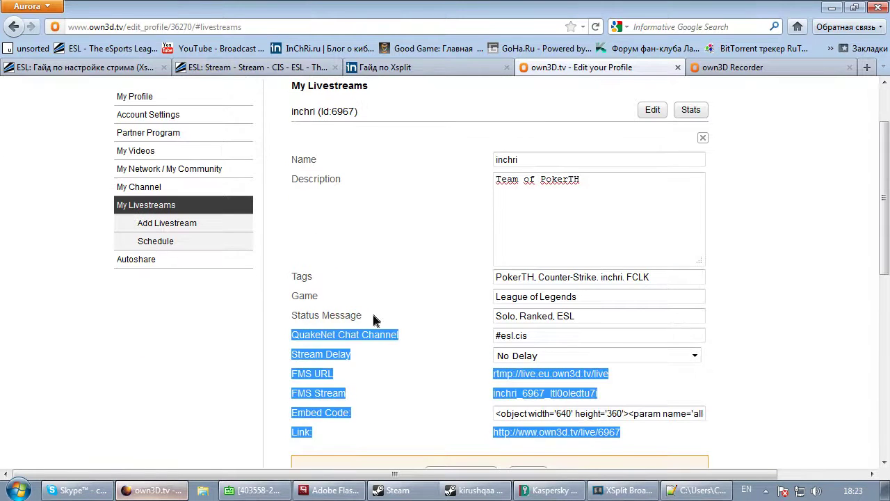
left_click(399, 312)
Switch to XSplit Broadcaster and open the Own3D service in the Own3D channel's announce window, checking the Steam chat.
left_click(832, 7)
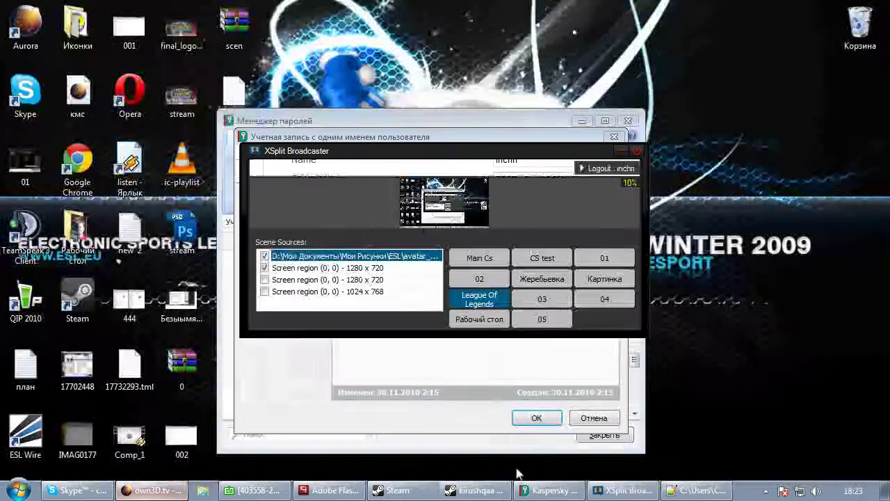
left_click(390, 167)
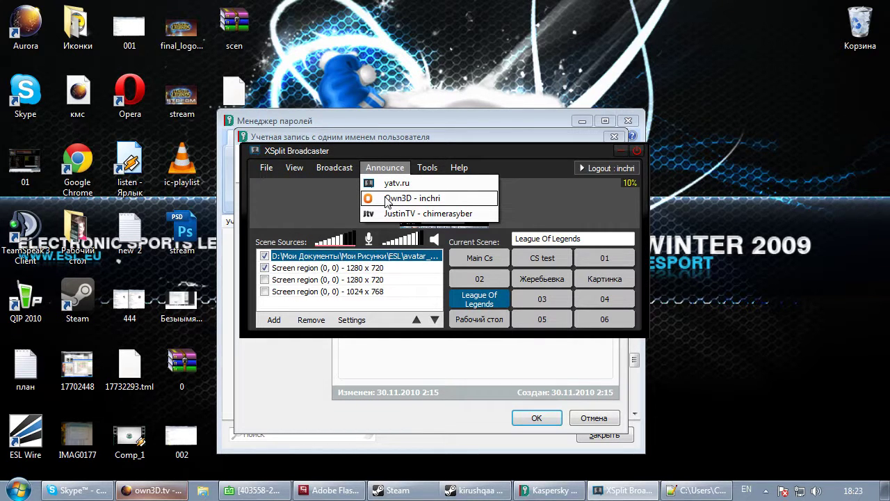
left_click(387, 200)
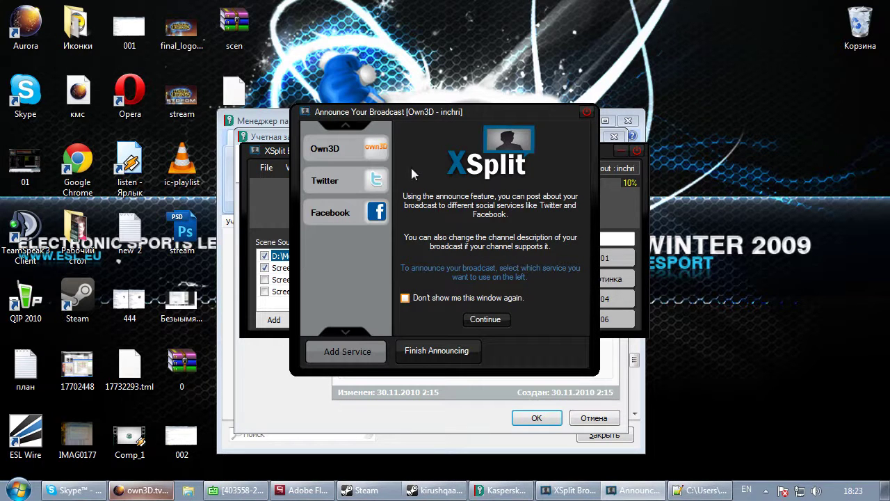
left_click(347, 151)
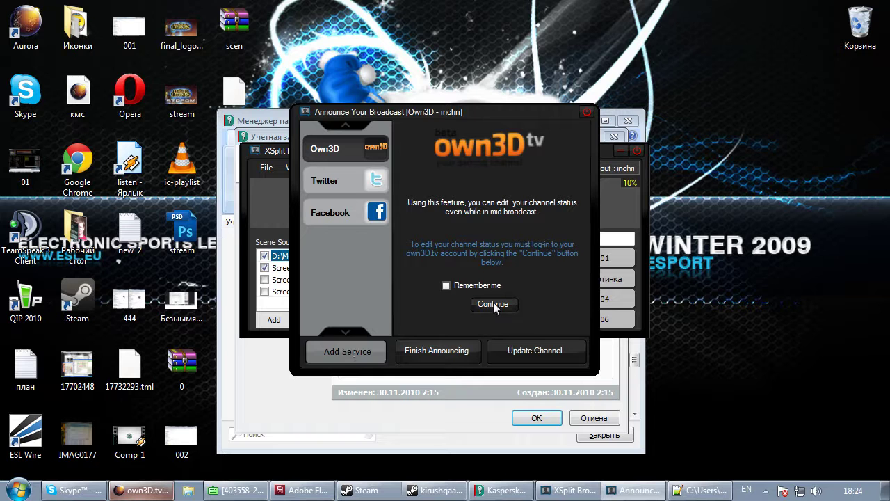
left_click(437, 491)
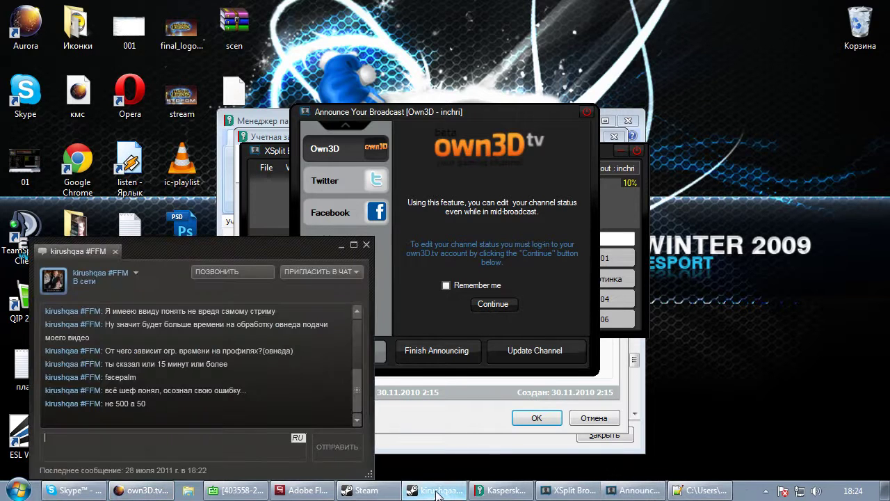
left_click(437, 491)
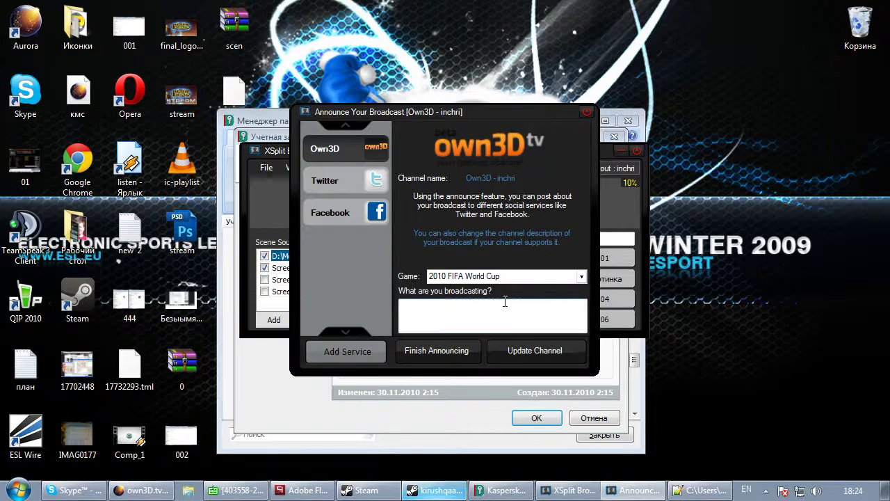
Browse the game list and the broadcast description field of the Own3D announcement, and close it without updating the channel.
left_click(578, 276)
scroll(530, 242, "down", 2)
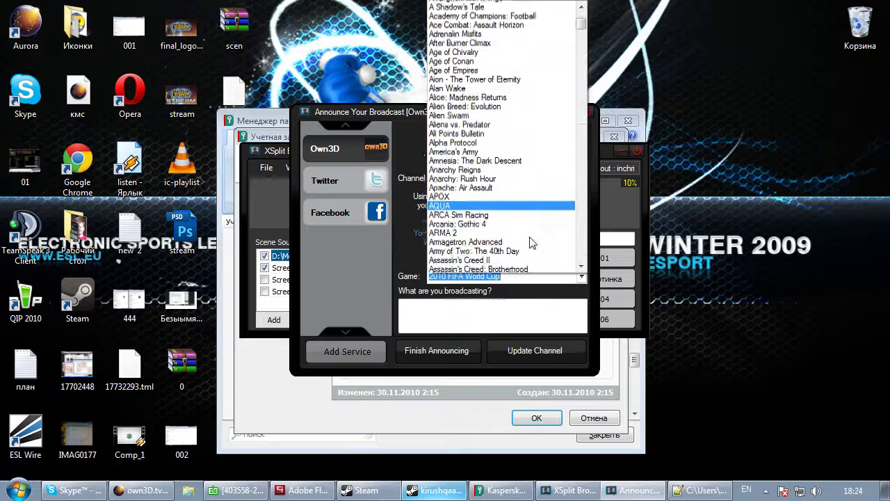
scroll(529, 208, "down", 12)
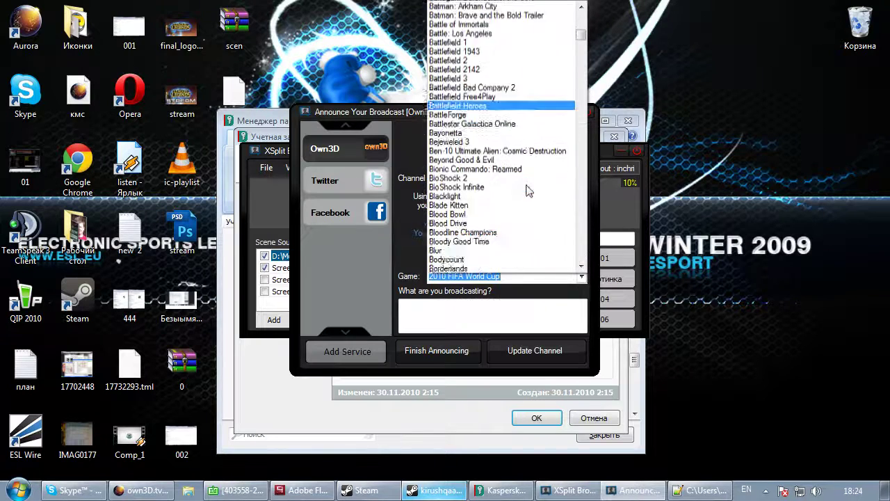
scroll(528, 194, "down", 15)
left_click(434, 341)
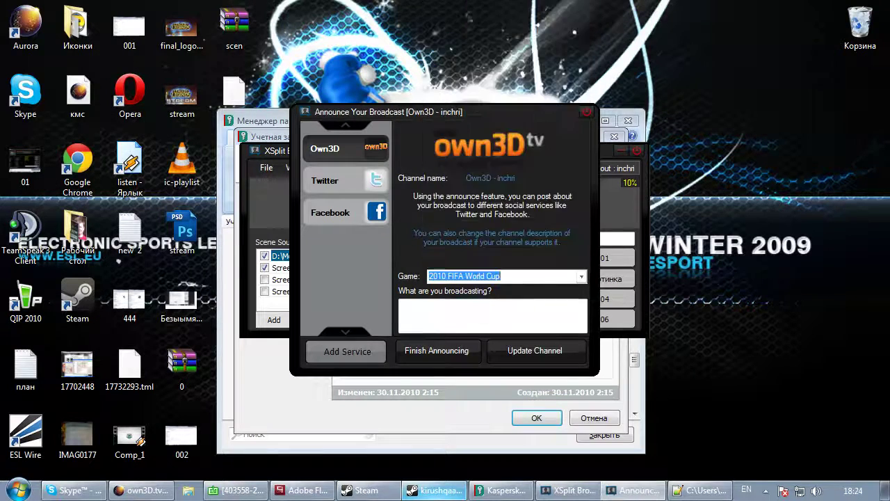
left_click(437, 313)
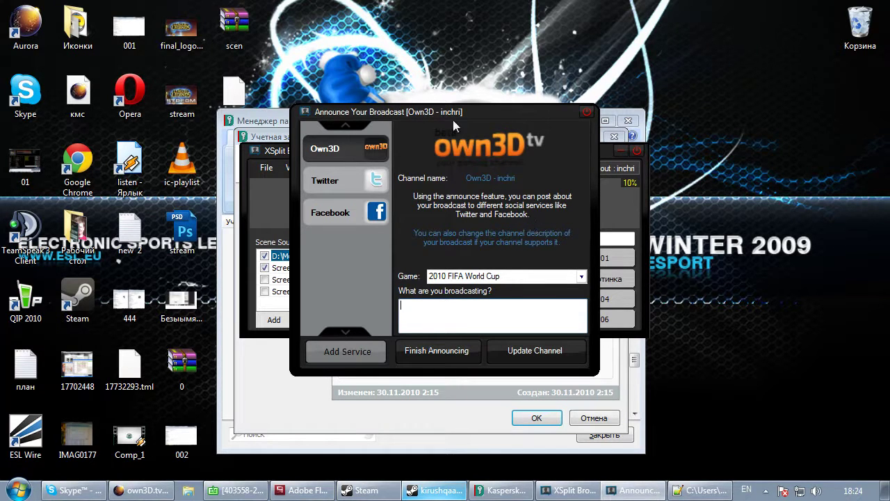
left_click(587, 111)
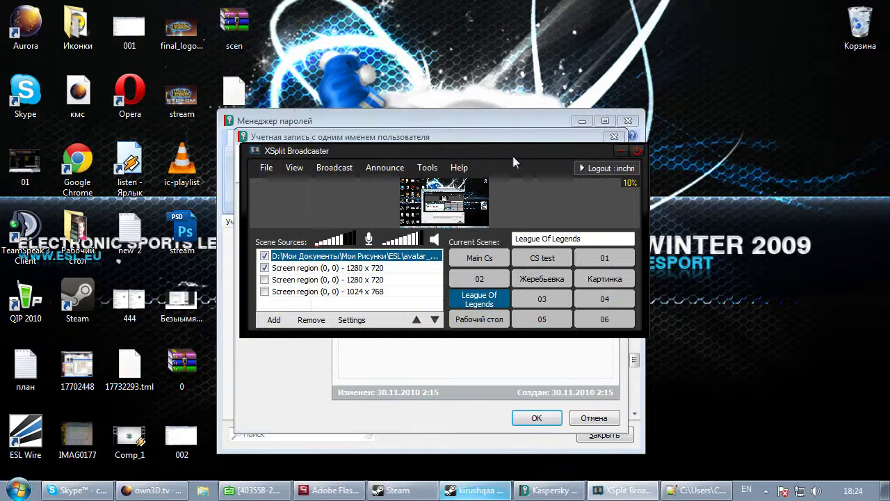
Reopen the Own3D channel's announce window to look at its available services and the Add Service option, and close it.
mouse_move(521, 487)
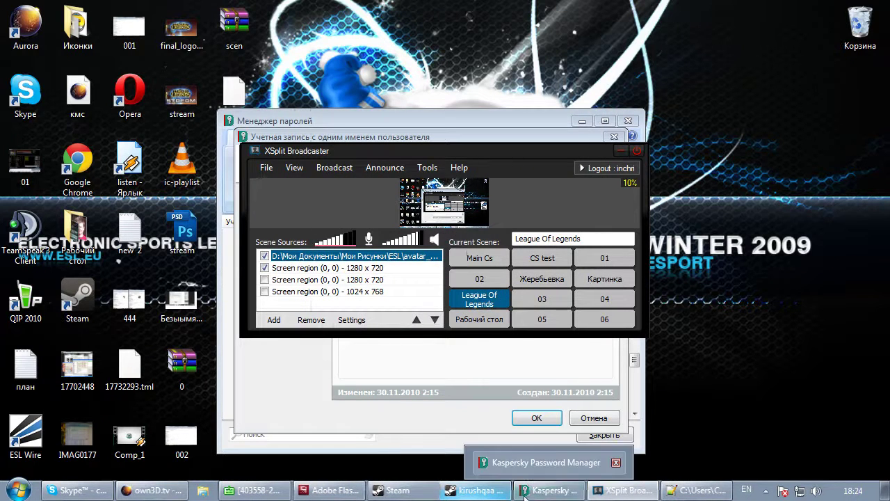
left_click(387, 169)
left_click(400, 198)
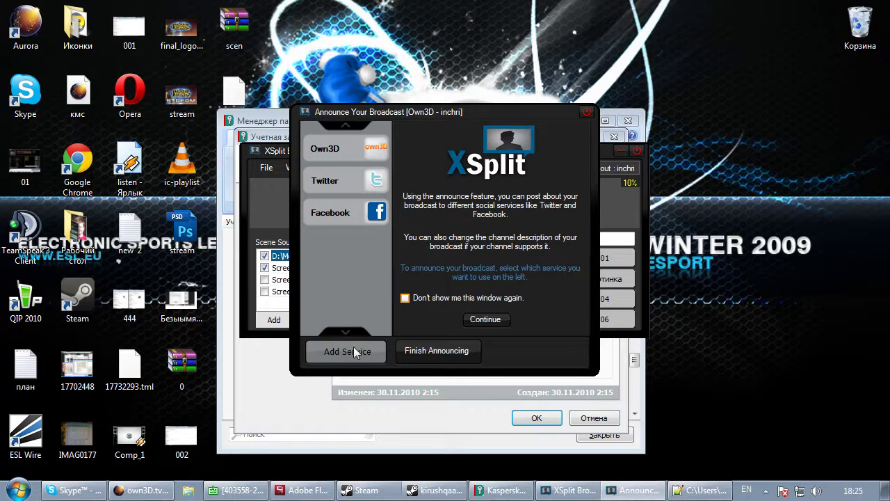
left_click(587, 111)
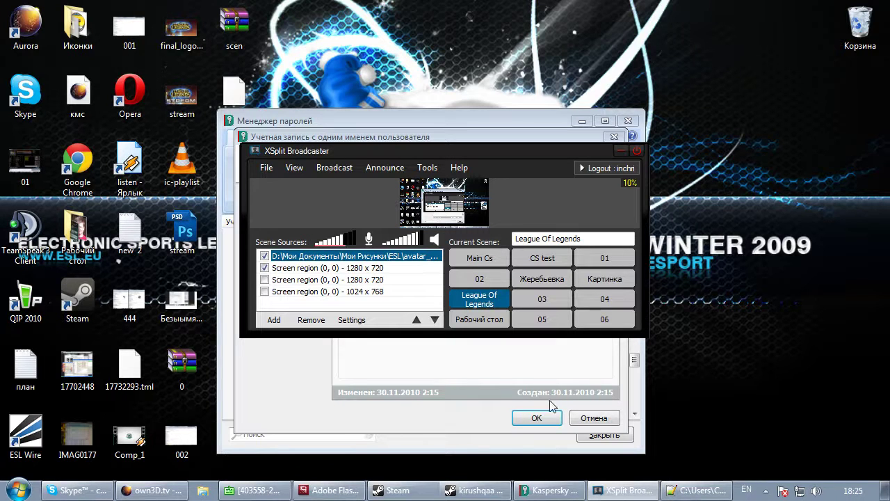
Read the Steam chat, and look over the Tools and Help commands in XSplit Broadcaster.
left_click(463, 488)
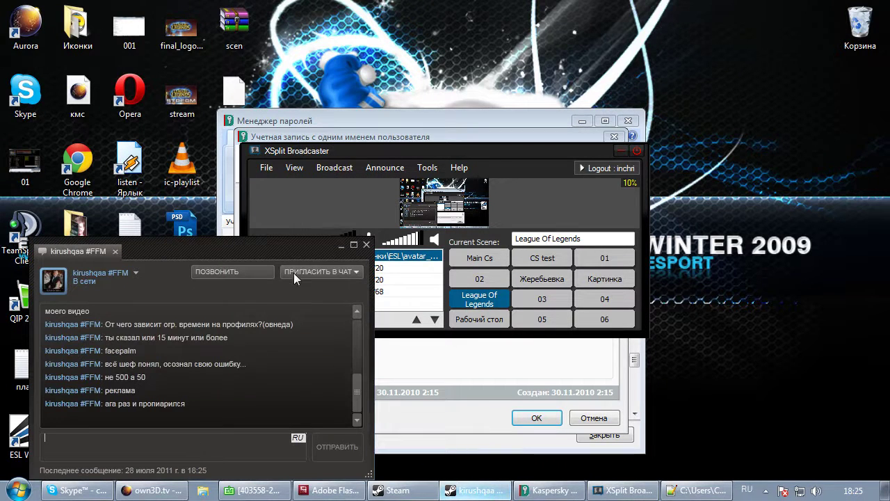
left_click(340, 247)
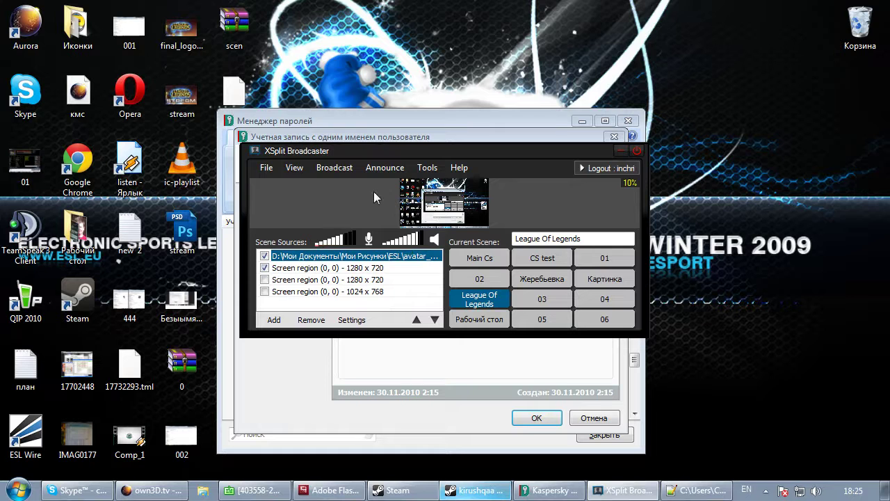
left_click(427, 167)
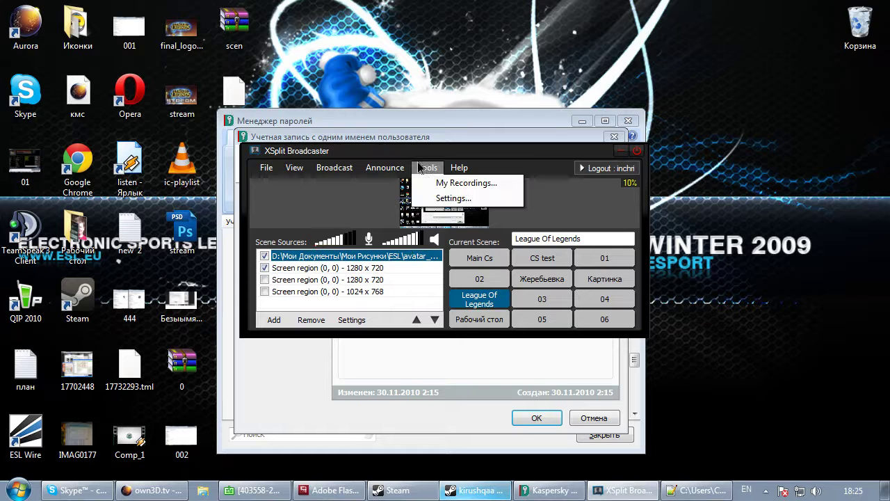
left_click(455, 169)
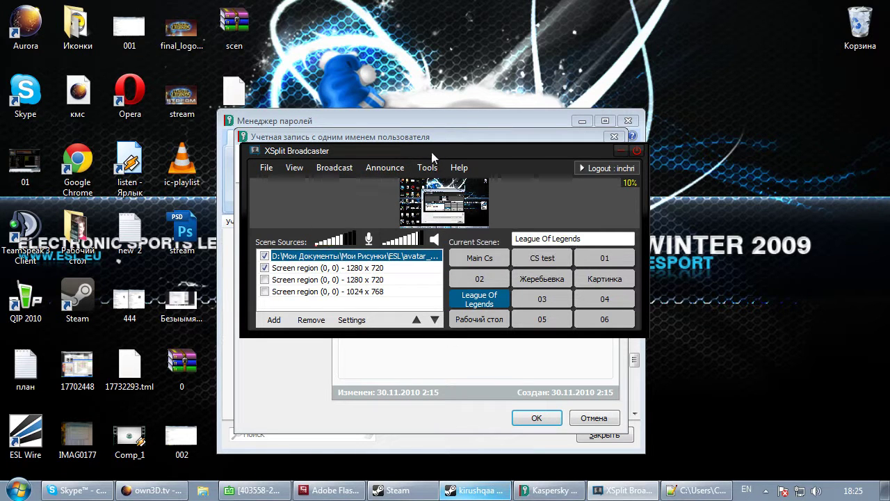
left_click(341, 494)
left_click(341, 494)
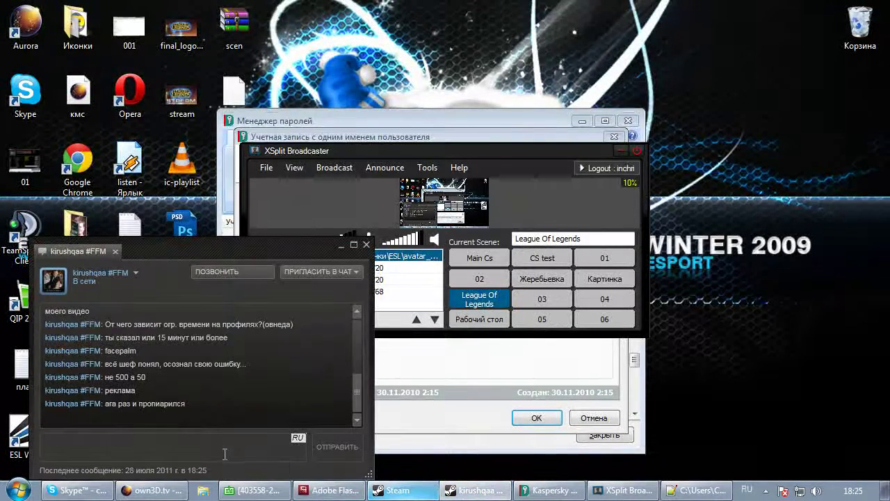
Switch to the browser, look at the livestream settings and the ESL stream page's chat, and return to the own3D Recorder page.
left_click(173, 492)
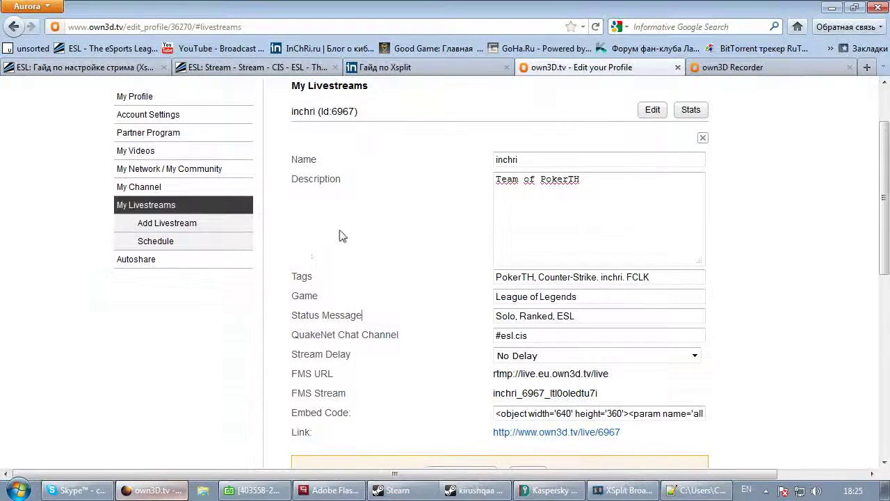
left_click(254, 66)
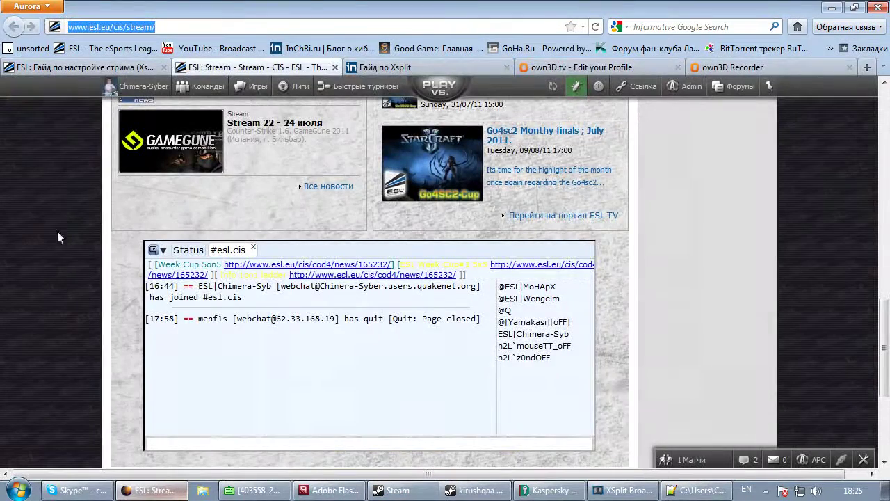
left_click(765, 491)
left_click(695, 66)
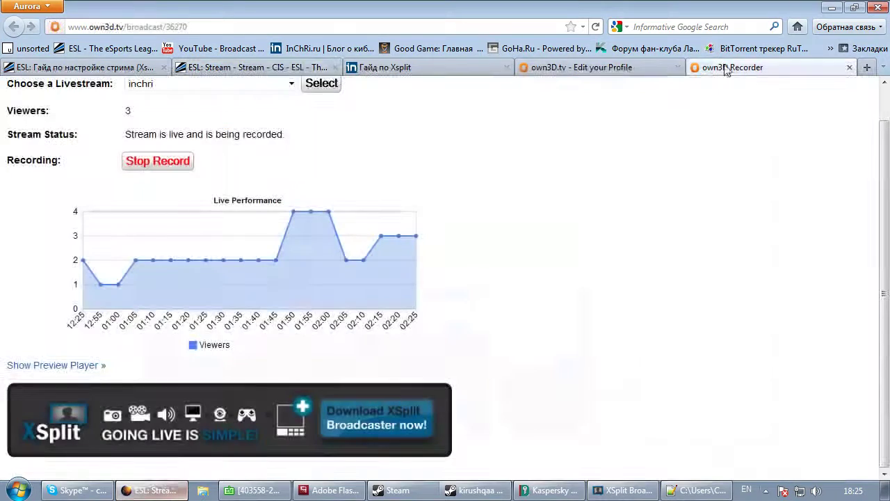
Switch to XSplit Broadcaster, open its channel editing window, and look over the Profile, General and Channels user settings.
left_click(661, 70)
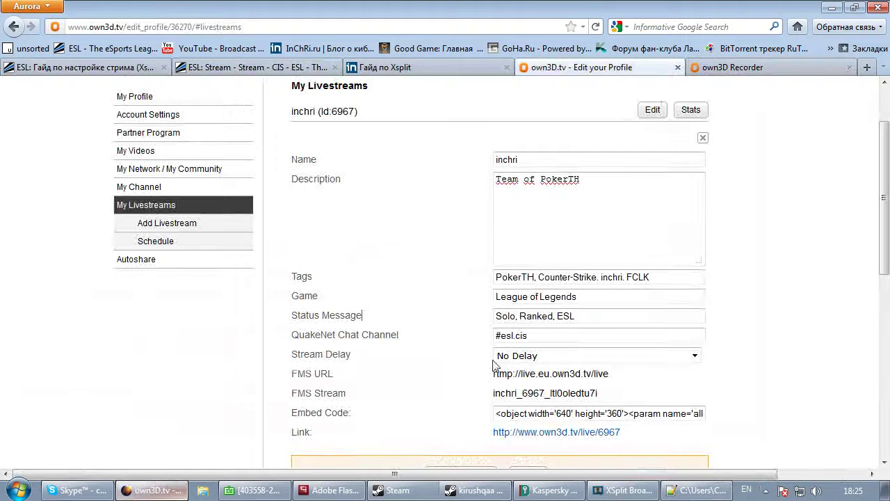
left_click(626, 489)
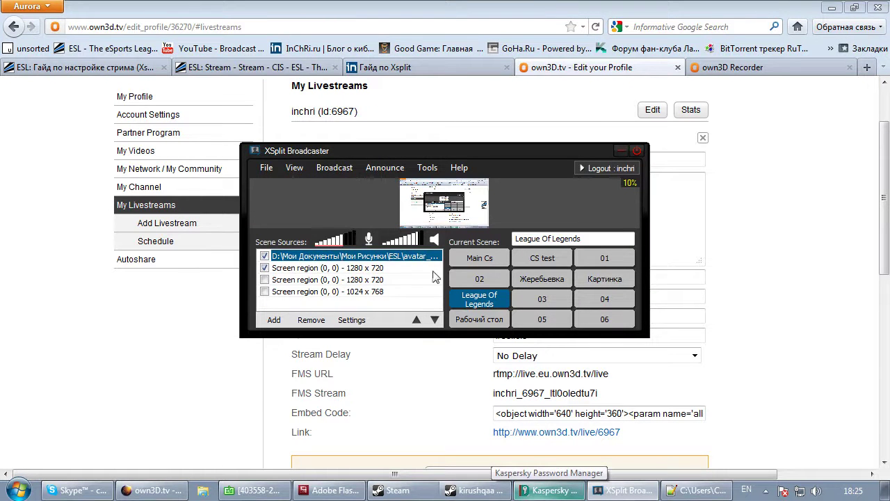
left_click(340, 171)
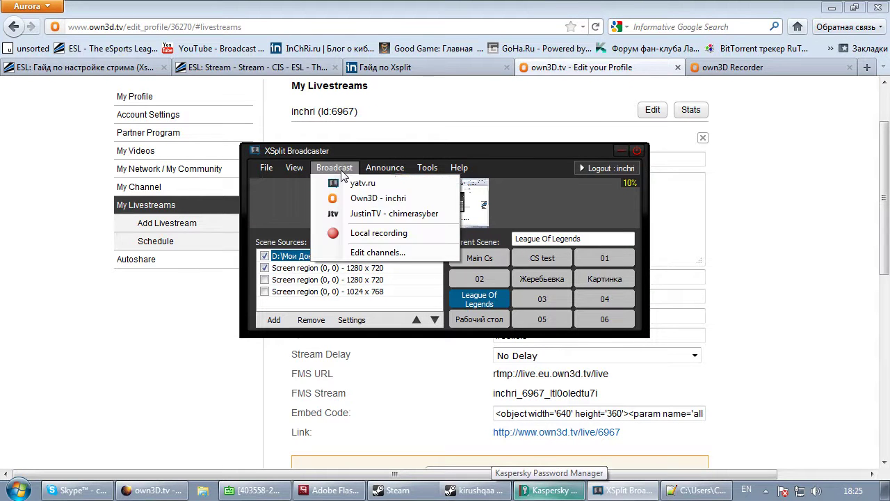
left_click(396, 253)
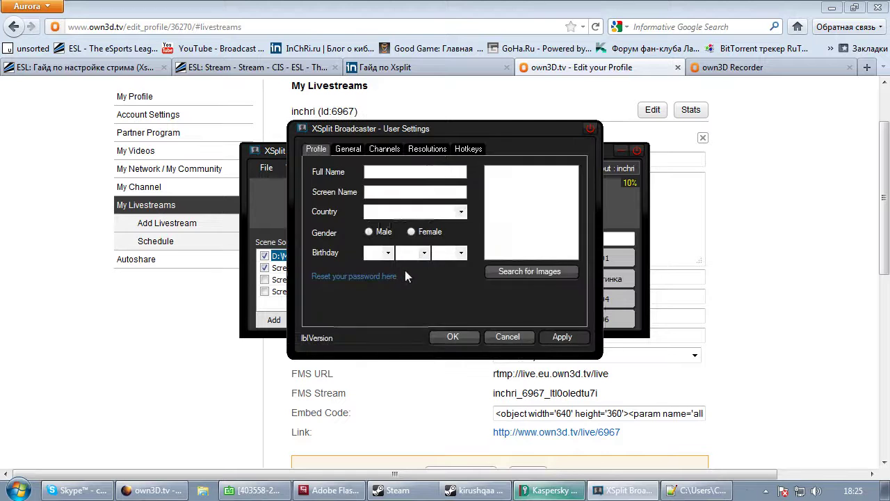
left_click(348, 149)
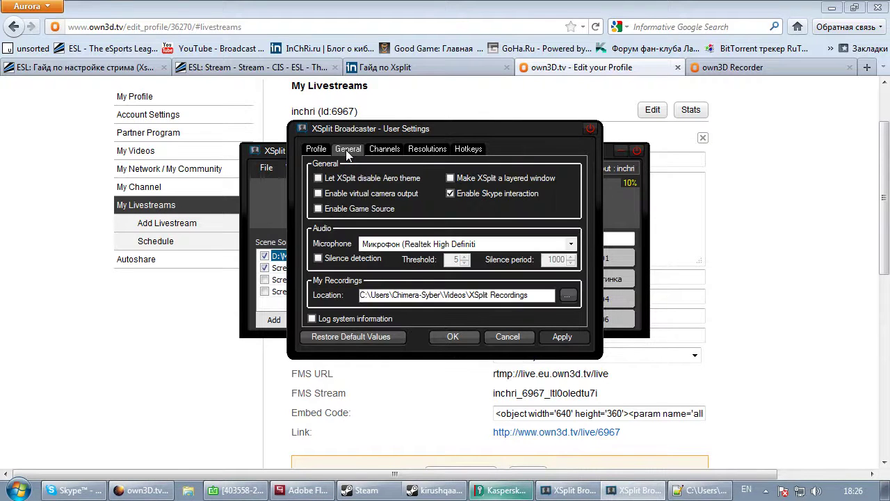
left_click(385, 150)
Look through the available resolutions and the hotkey assignments in the user settings, and close them without changes.
left_click(428, 151)
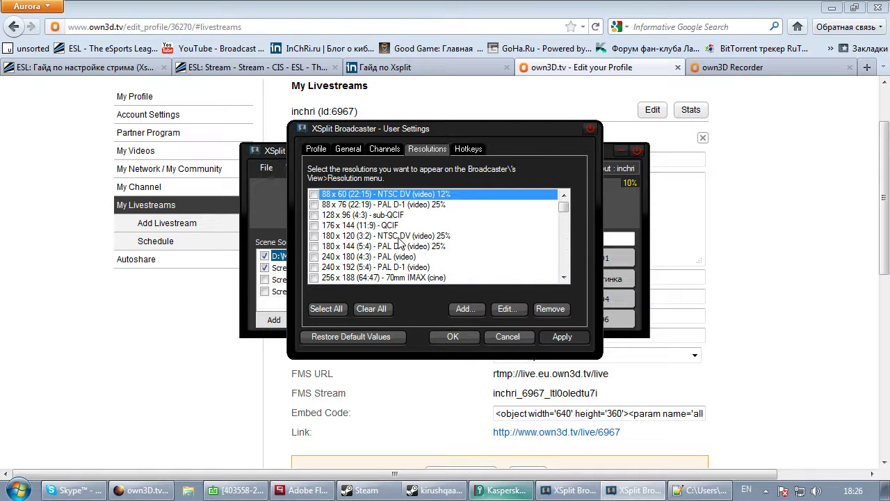
scroll(402, 243, "down", 2)
scroll(401, 243, "down", 15)
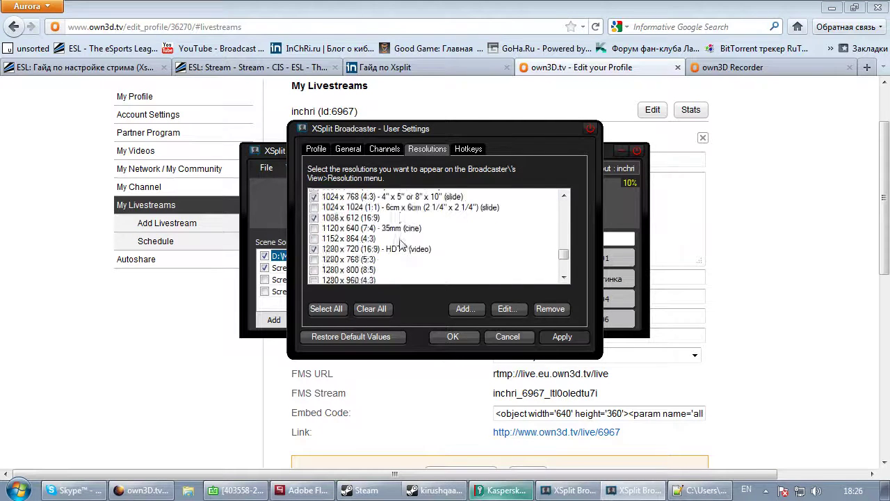
scroll(401, 243, "down", 3)
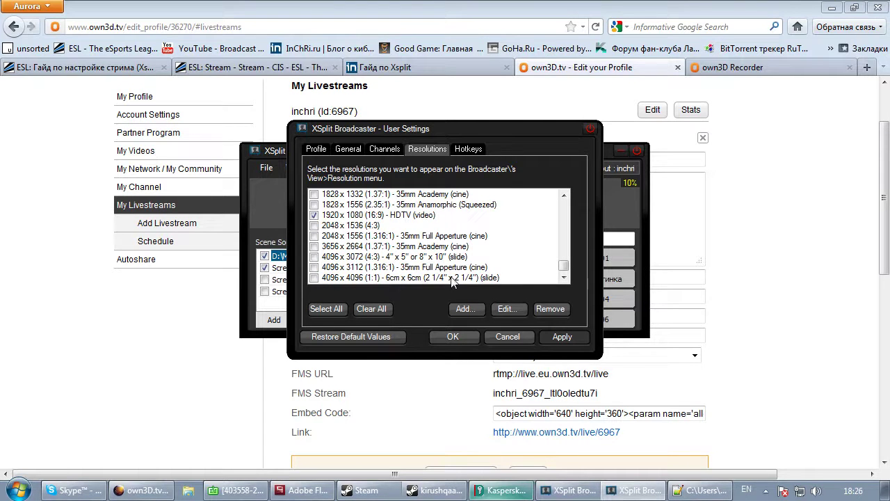
left_click(468, 149)
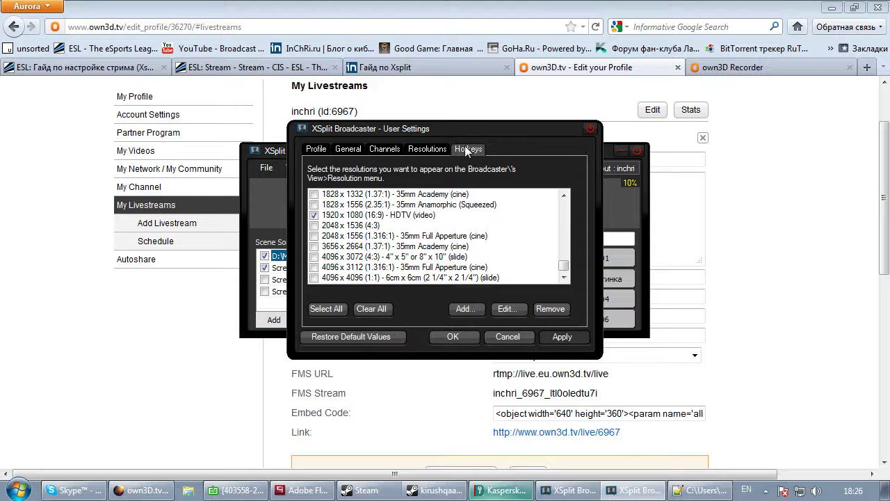
scroll(358, 261, "down", 2)
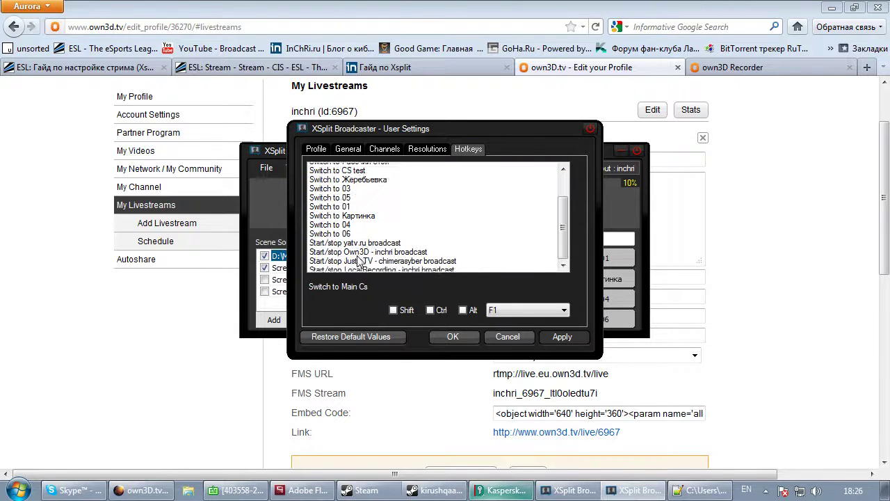
left_click(590, 128)
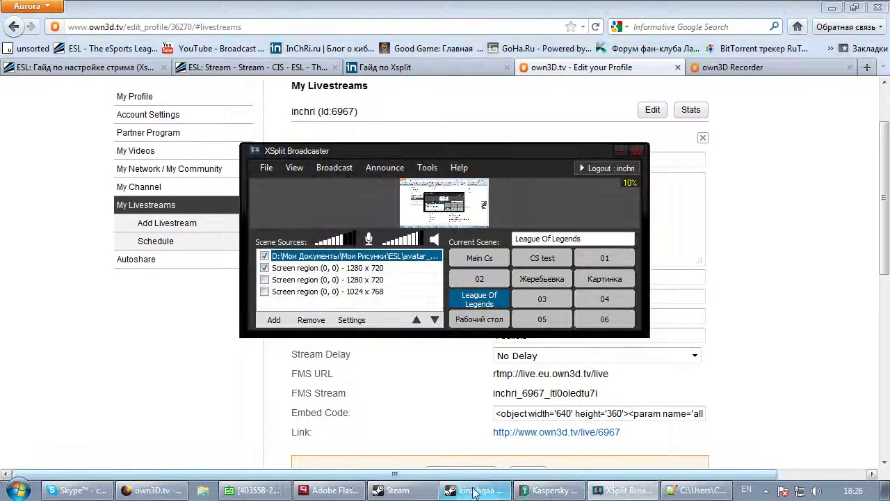
Read the Steam chat, check the encoding log in Flash Media Live Encoder, and return to the own3D Recorder page.
left_click(475, 491)
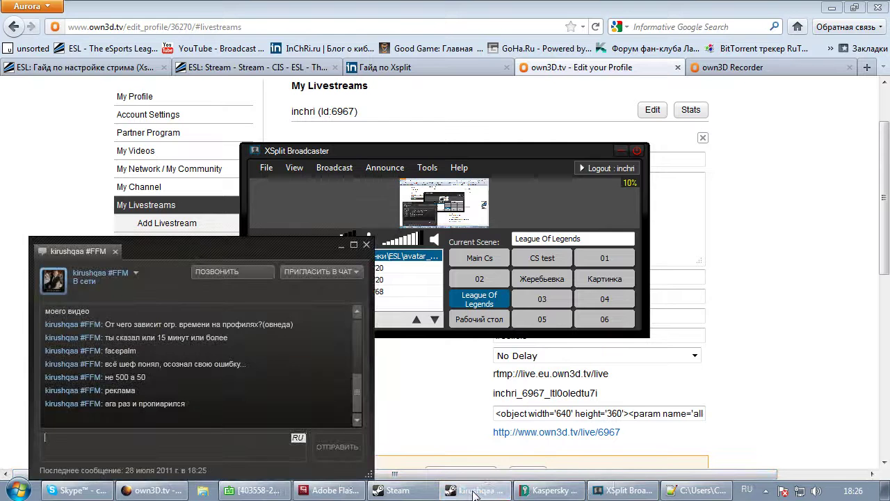
left_click(475, 491)
left_click(333, 490)
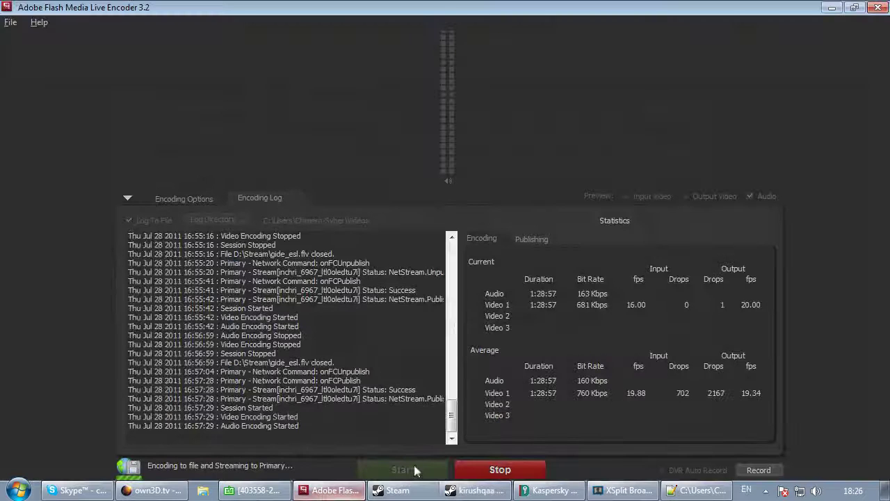
left_click(626, 491)
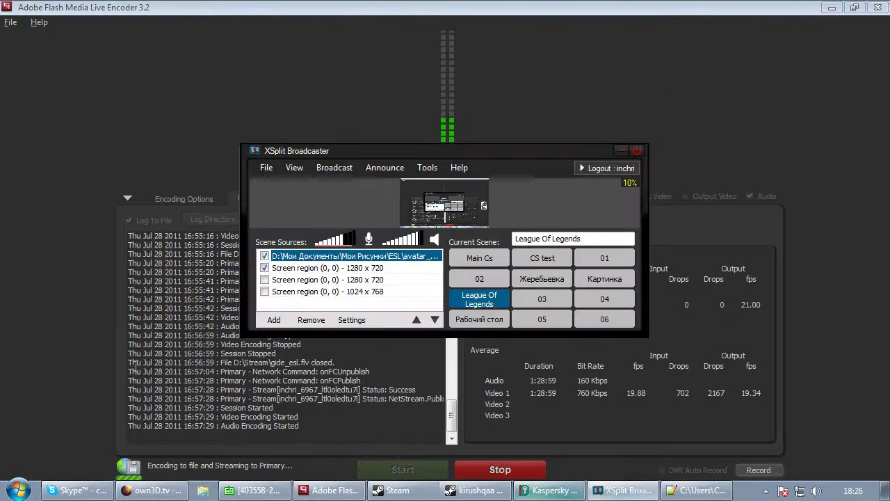
left_click(153, 491)
left_click(736, 67)
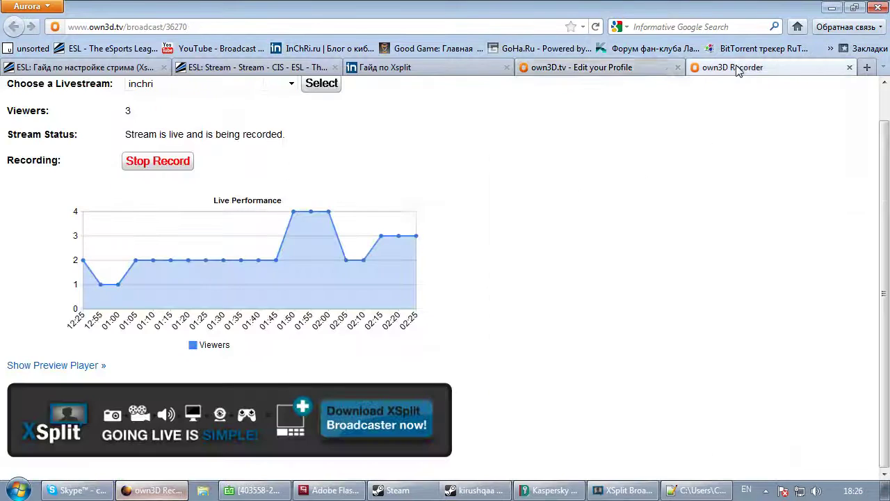
Load the bookmarked YouTube page in a new browser tab, and return to Flash Media Live Encoder.
left_click(866, 68)
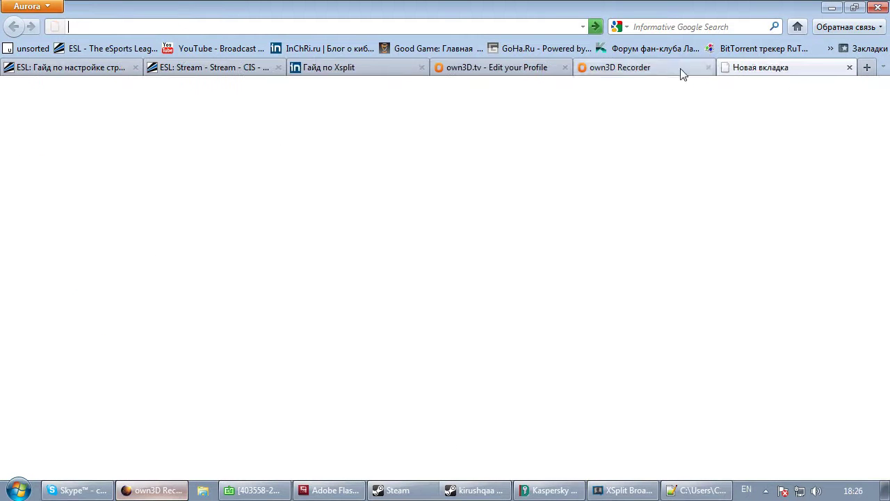
left_click(230, 48)
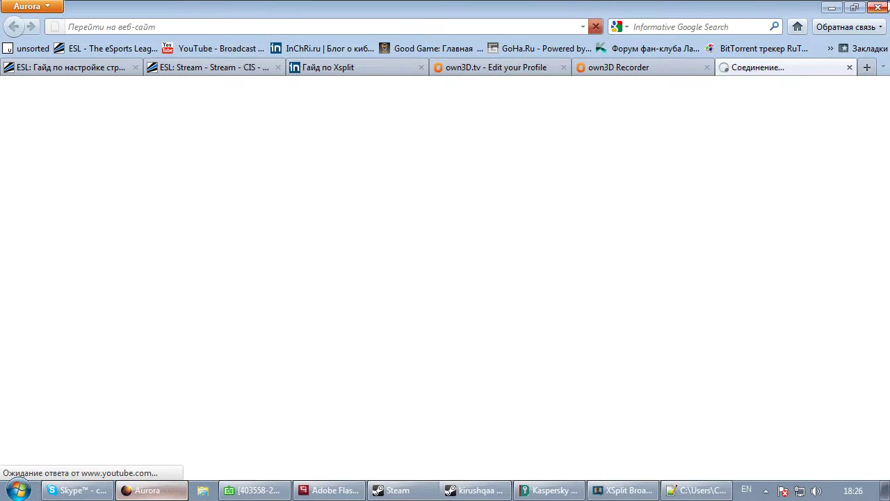
key("alt+Tab")
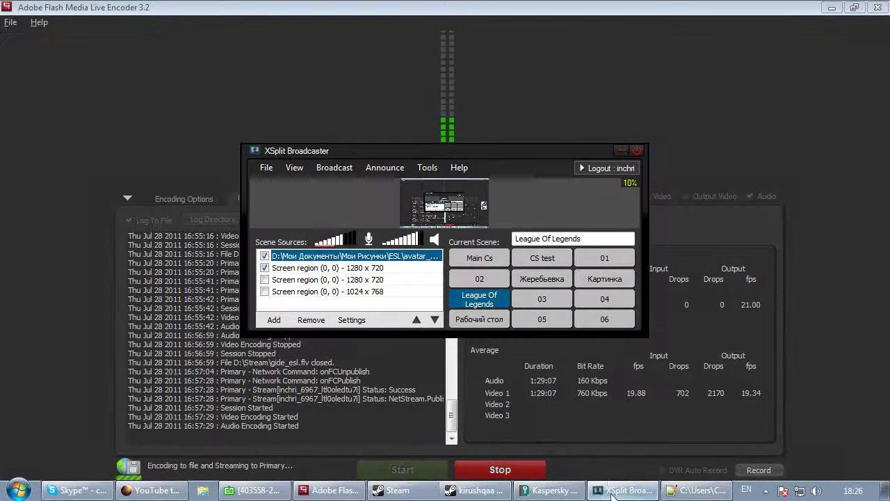
Check the encoder's statistics and the Steam chat for new messages, and hide the chat and XSplit Broadcaster windows.
left_click(612, 491)
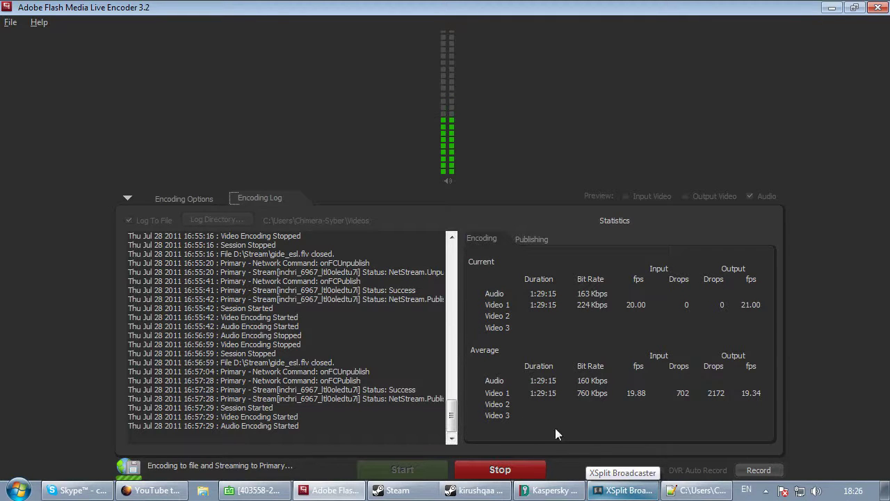
left_click(614, 491)
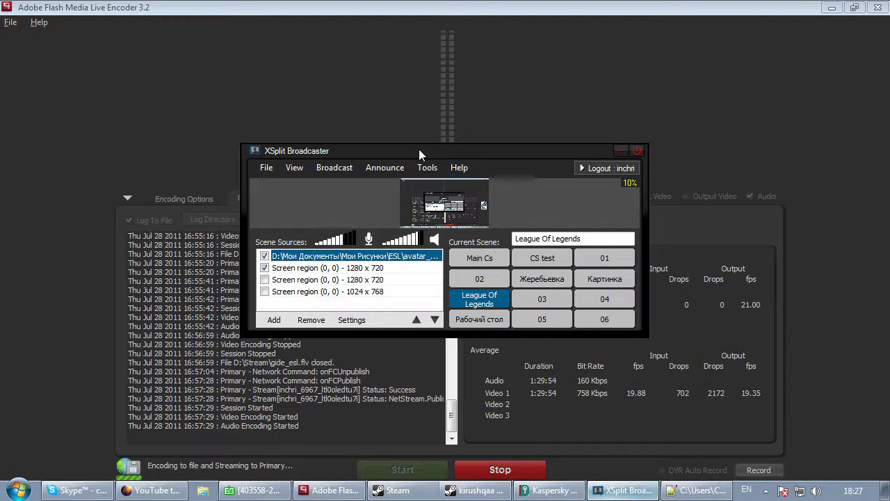
left_click(492, 492)
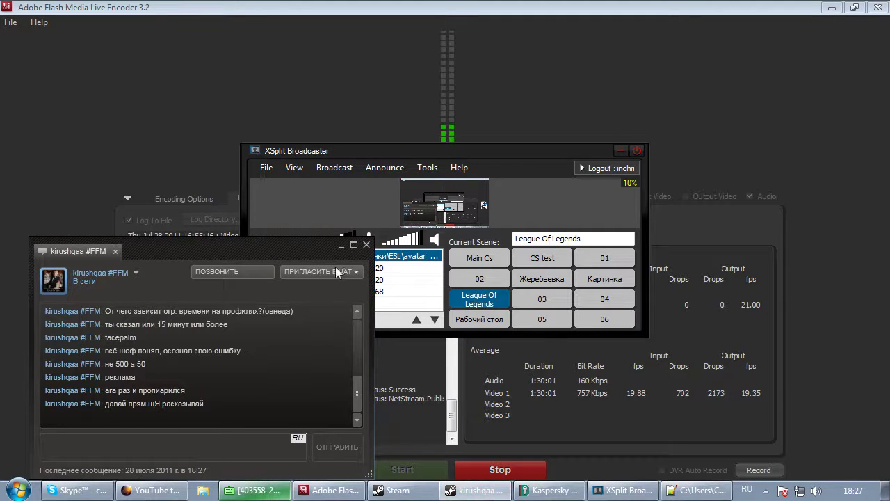
left_click(479, 491)
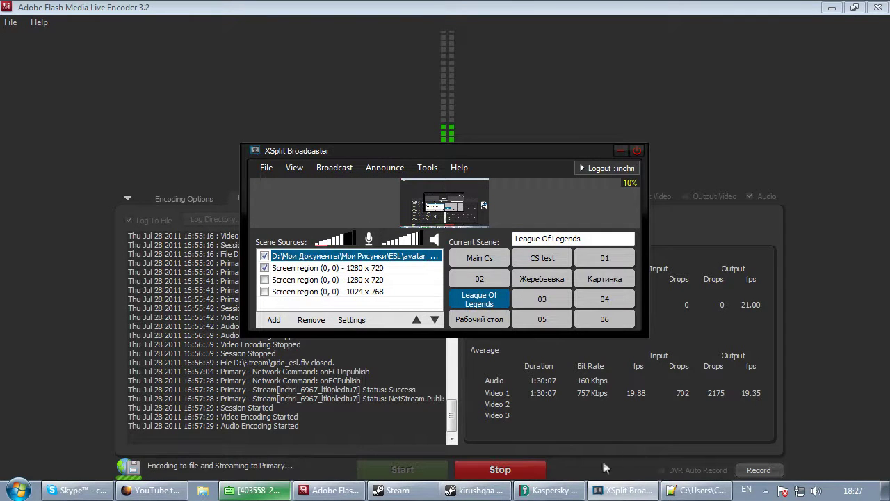
left_click(624, 490)
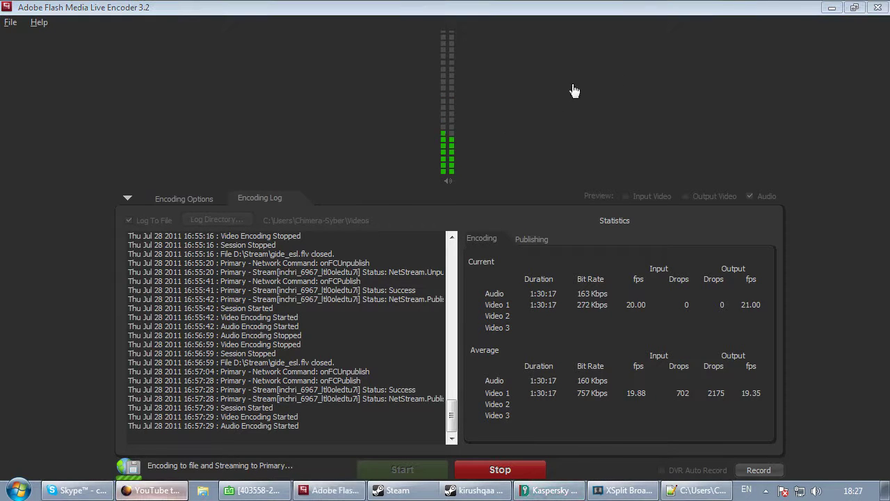
Stop recording the inchri livestream on the own3D Recorder page, and minimize the browser to reveal Flash Media Live Encoder.
key("alt+Tab")
left_click(643, 69)
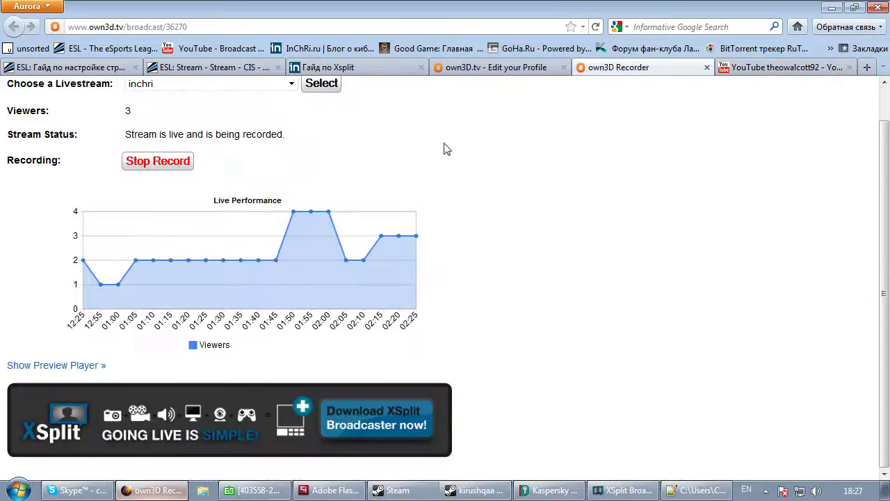
left_click(163, 161)
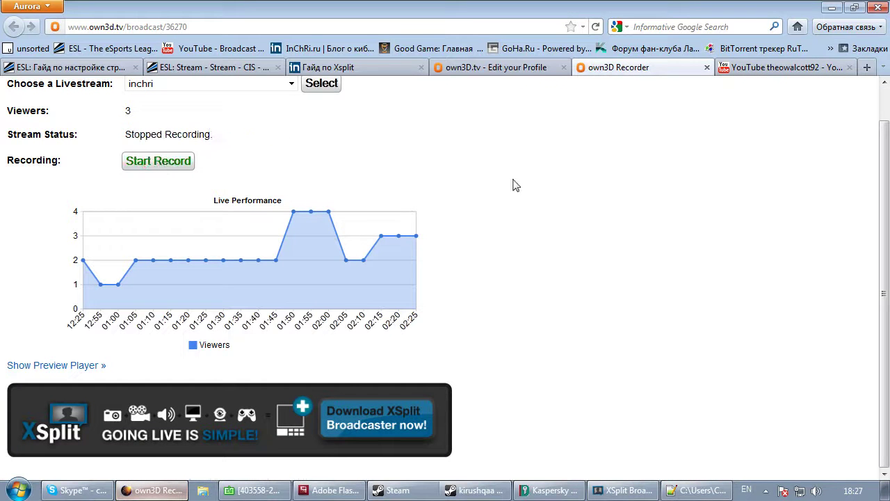
left_click(838, 9)
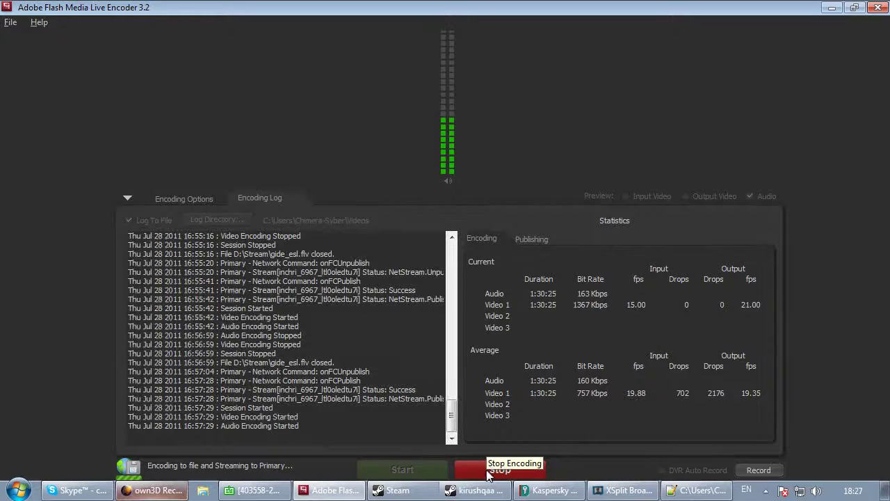